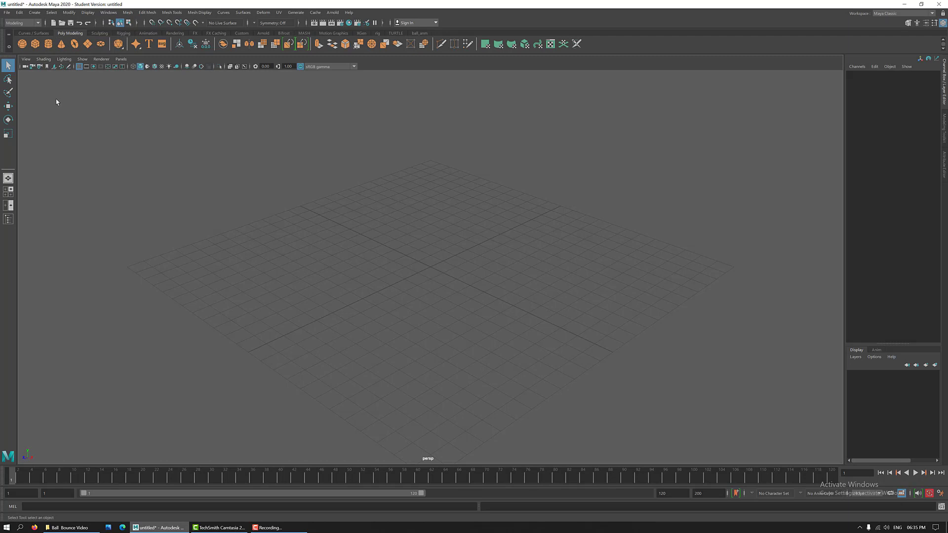
Switch to the Animation menu set and bring Ultimate_Ball.ma from the Desktop into the scene as a reference.
{"action": "left_click", "coordinate": [38, 23]}
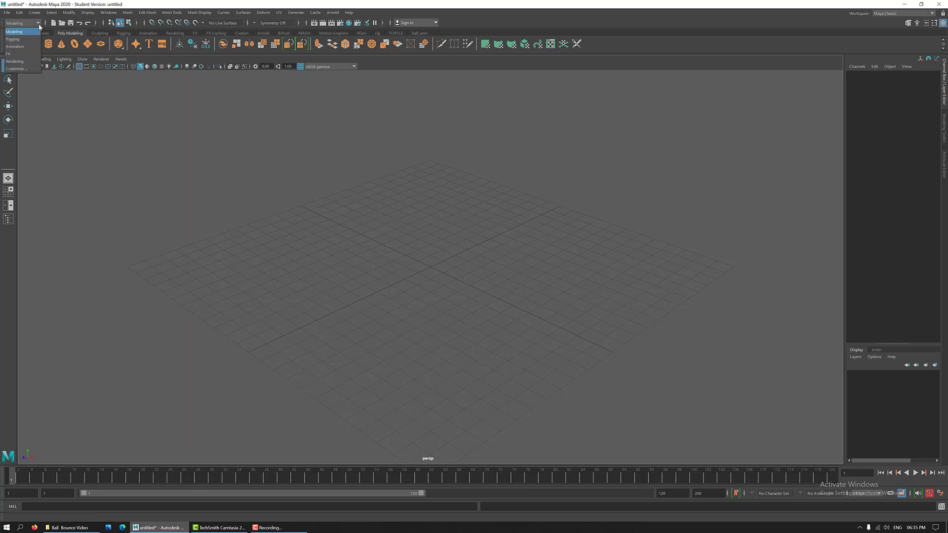
{"action": "left_click", "coordinate": [16, 49]}
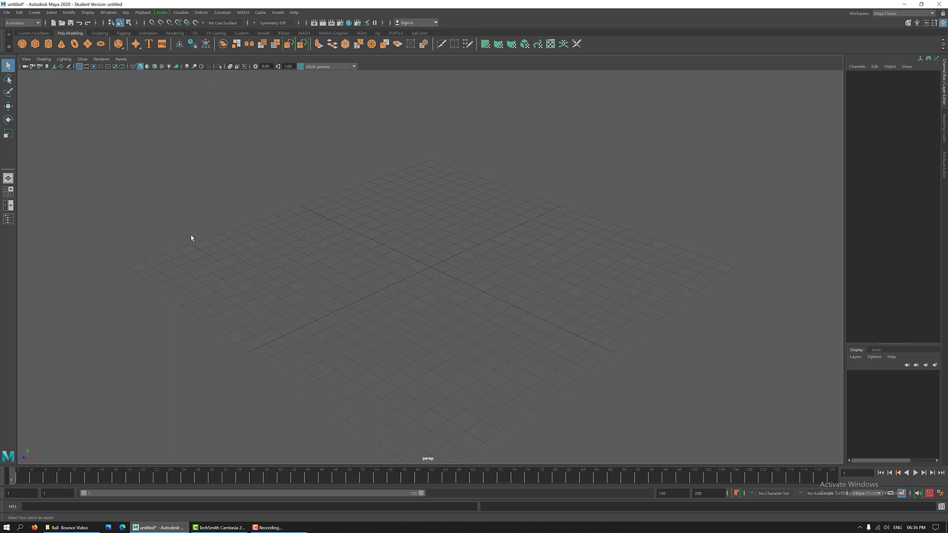
{"action": "left_click", "coordinate": [5, 13]}
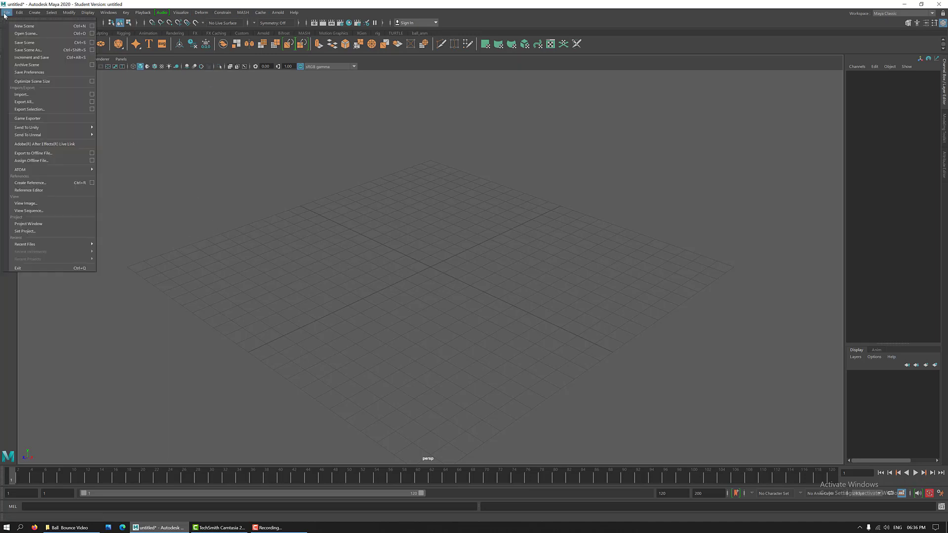
{"action": "left_click", "coordinate": [36, 192]}
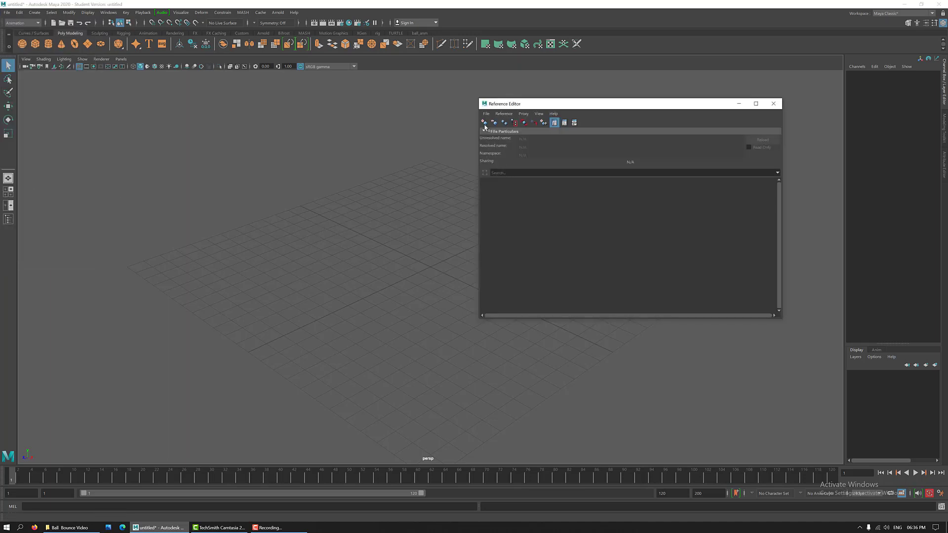
{"action": "left_click", "coordinate": [486, 113]}
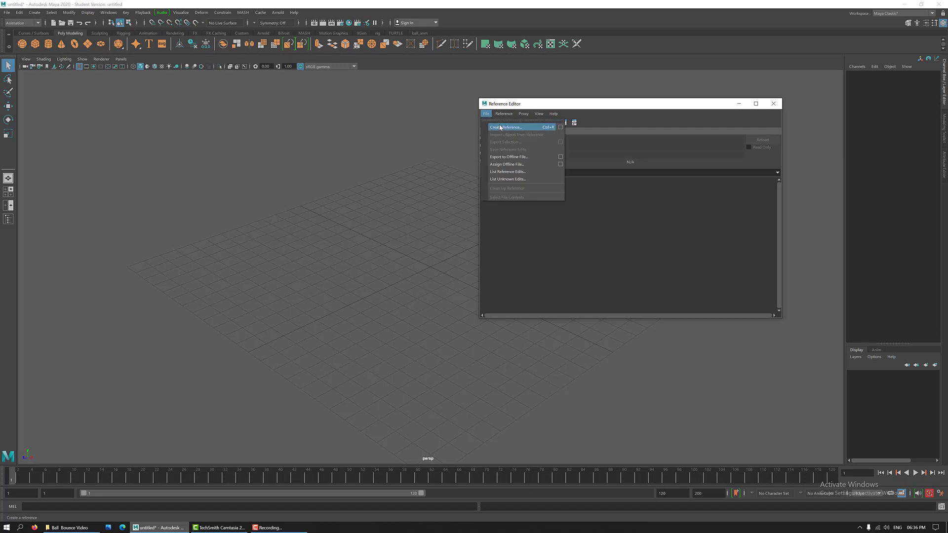
{"action": "left_click", "coordinate": [500, 127]}
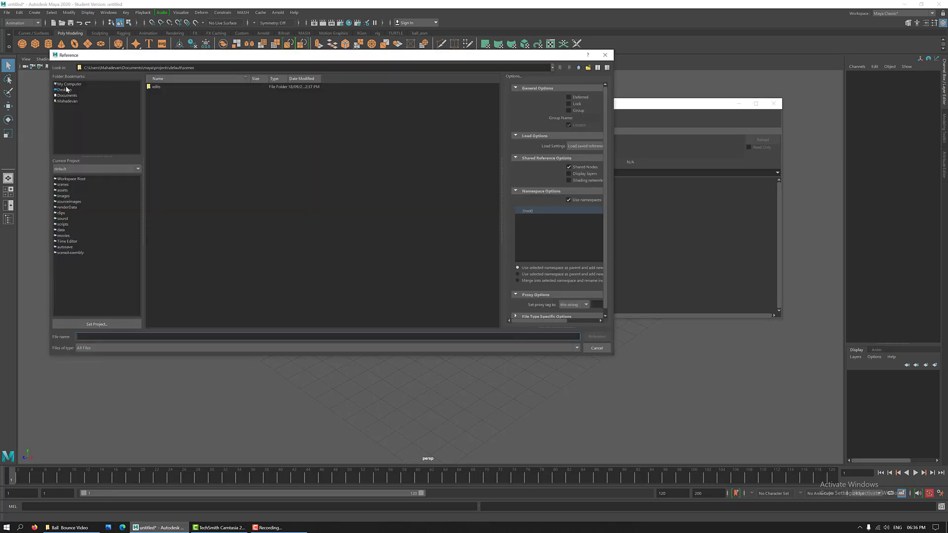
{"action": "left_click", "coordinate": [67, 89]}
{"action": "left_click", "coordinate": [168, 87]}
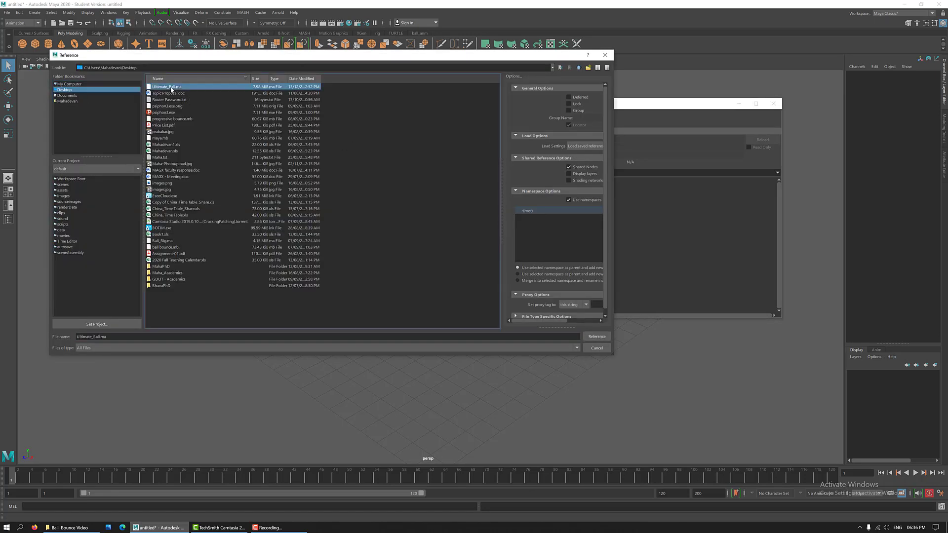
{"action": "left_click", "coordinate": [596, 337]}
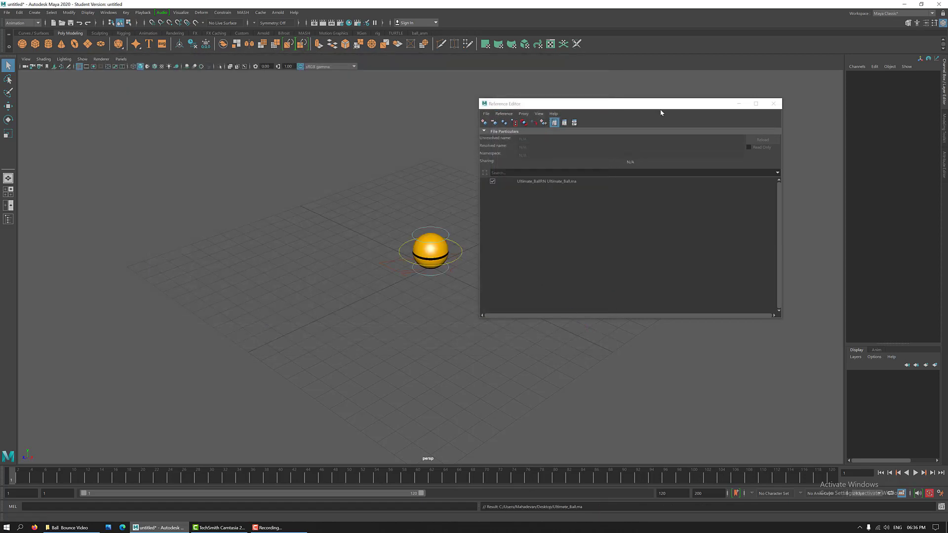
{"action": "left_click", "coordinate": [773, 104]}
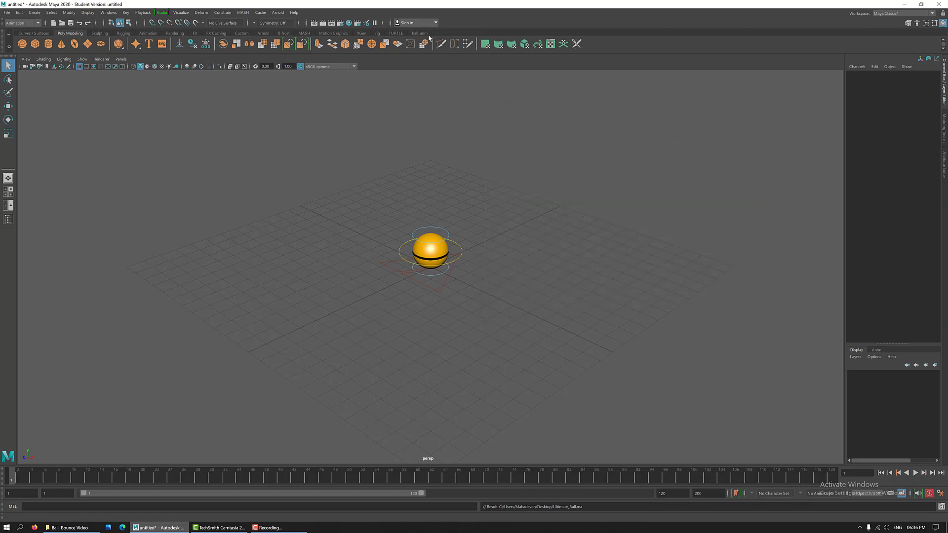
Select all the ball rig's controls, set the playback range to end at frame 20, and clear the selection.
{"action": "left_click", "coordinate": [419, 33]}
{"action": "left_click", "coordinate": [22, 42]}
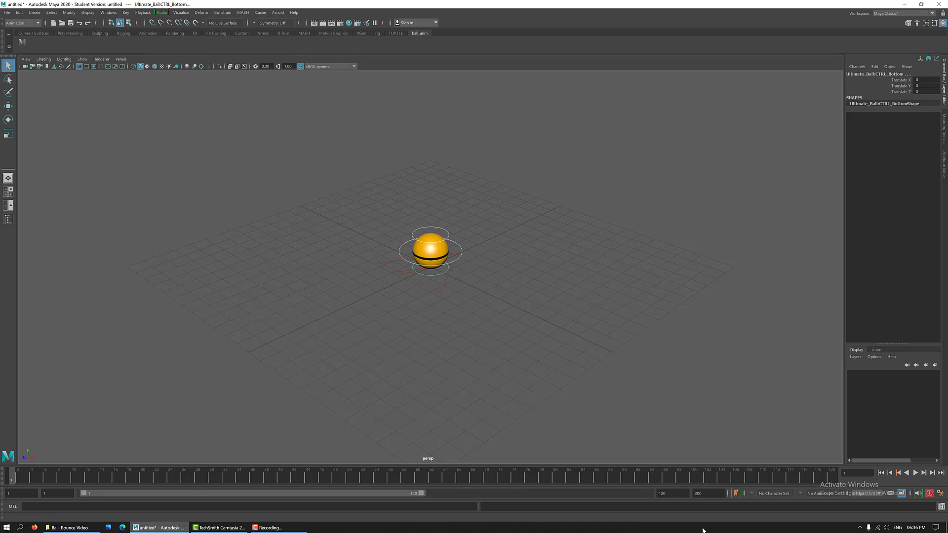
{"action": "double_click", "coordinate": [661, 493]}
{"action": "type", "text": "20"}
{"action": "key", "text": "Return"}
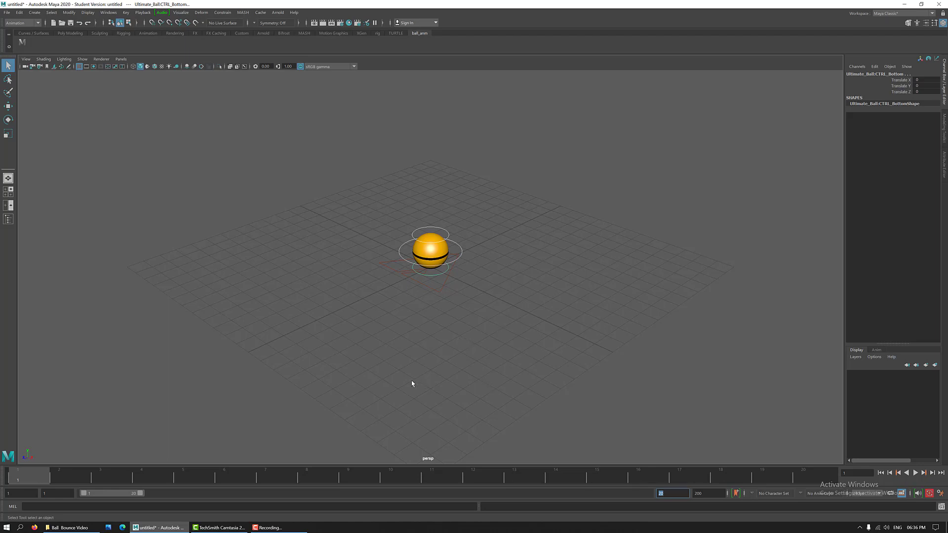
{"action": "left_click", "coordinate": [439, 331]}
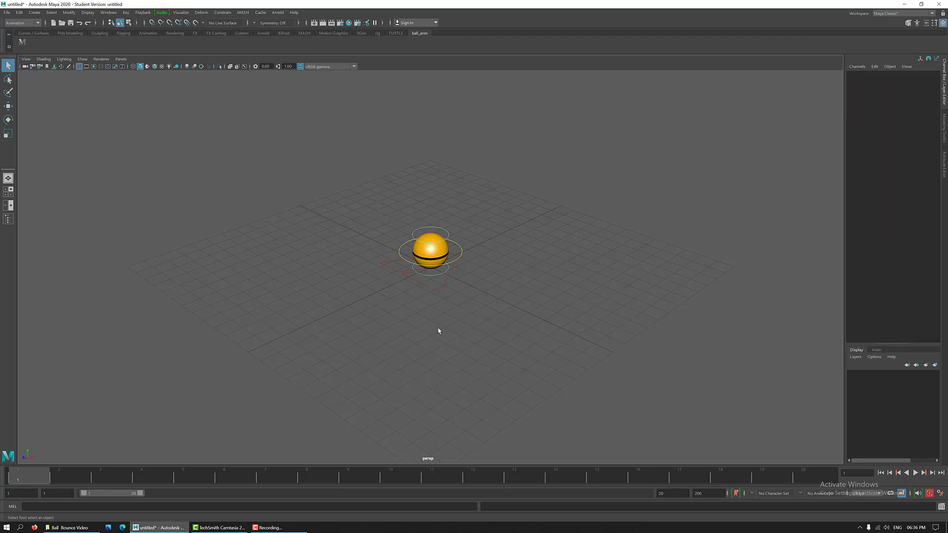
In the side view, move the ball's main control to about 18.95 in Y and 24.98 in Z.
{"action": "key", "text": "space"}
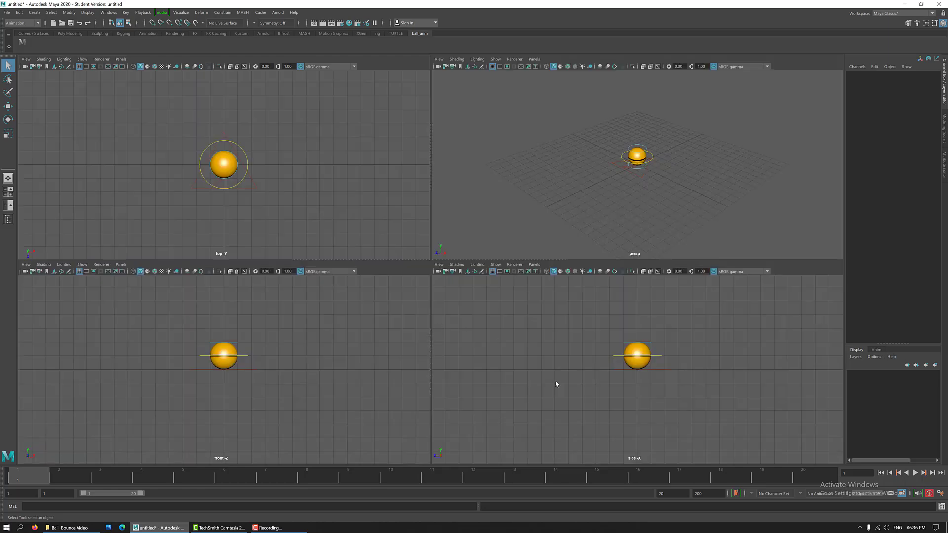
{"action": "key", "text": "space"}
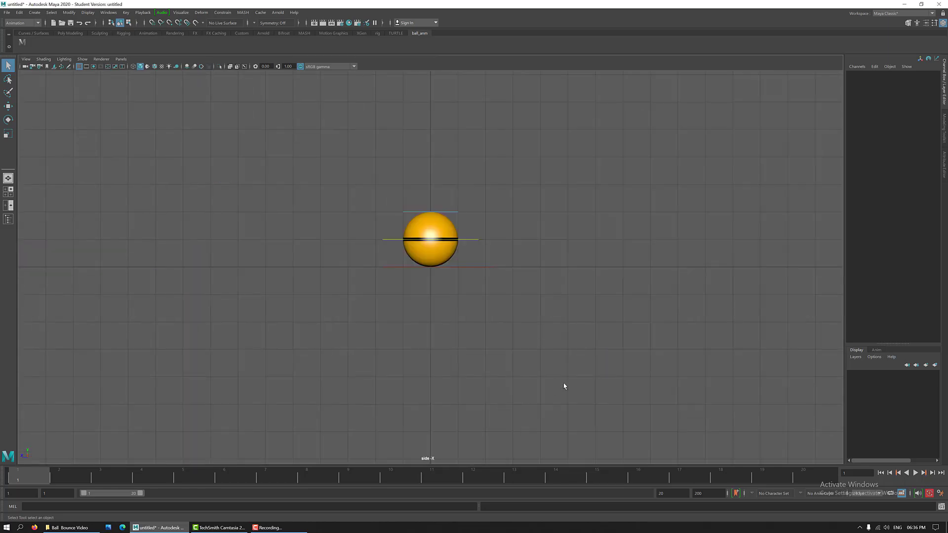
{"action": "scroll", "coordinate": [503, 419], "scroll_direction": "down", "scroll_amount": 5}
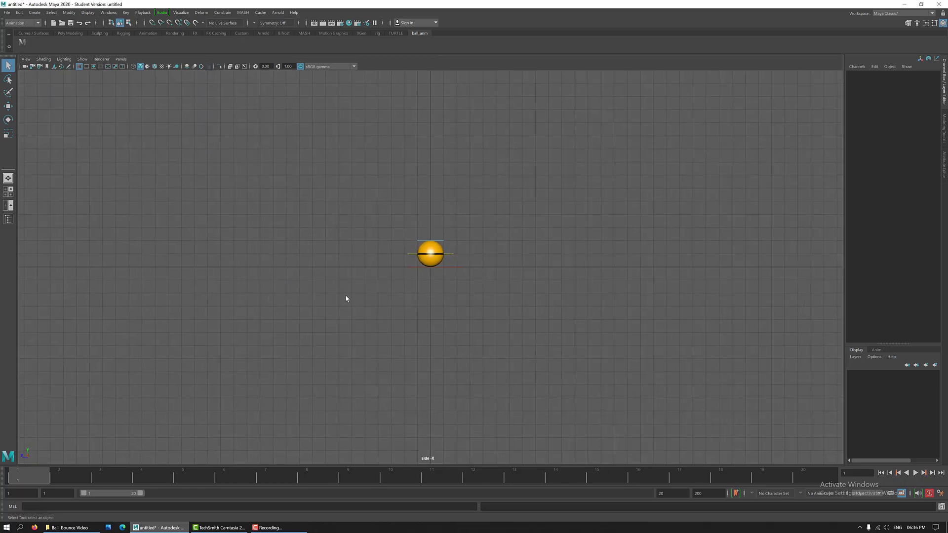
{"action": "middle_click_drag", "start_coordinate": [463, 243], "coordinate": [419, 429], "text": "alt"}
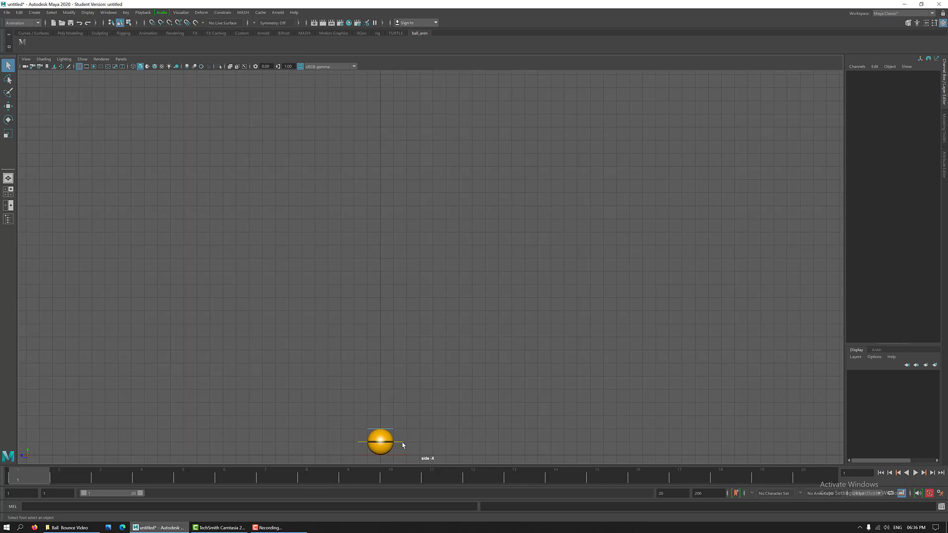
{"action": "left_click", "coordinate": [402, 441]}
{"action": "key", "text": "w"}
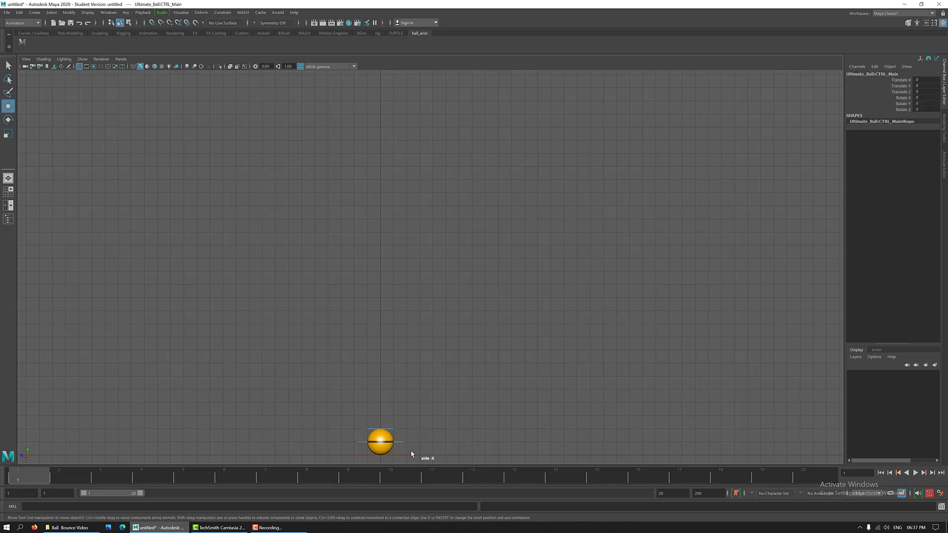
{"action": "left_click_drag", "start_coordinate": [380, 404], "coordinate": [385, 155]}
{"action": "left_click_drag", "start_coordinate": [346, 196], "coordinate": [20, 218]}
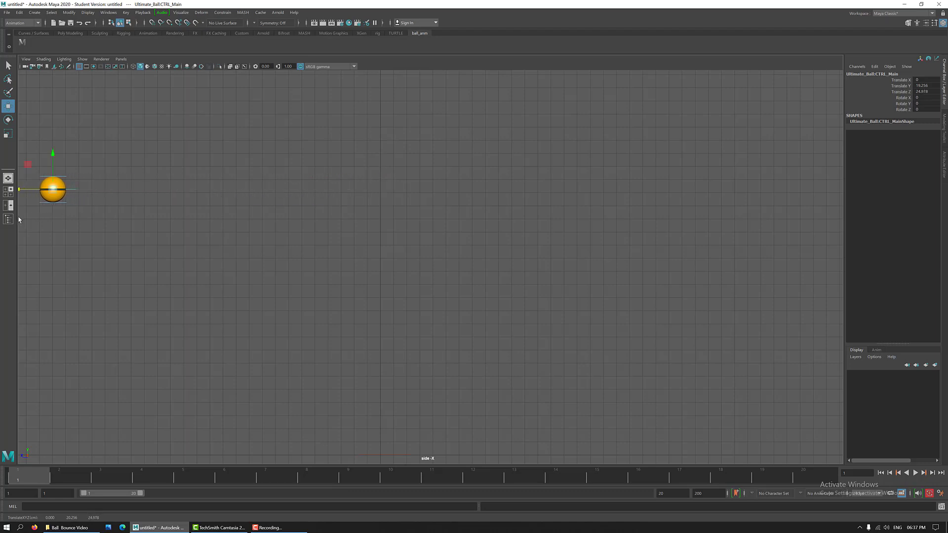
{"action": "left_click_drag", "start_coordinate": [54, 156], "coordinate": [54, 160]}
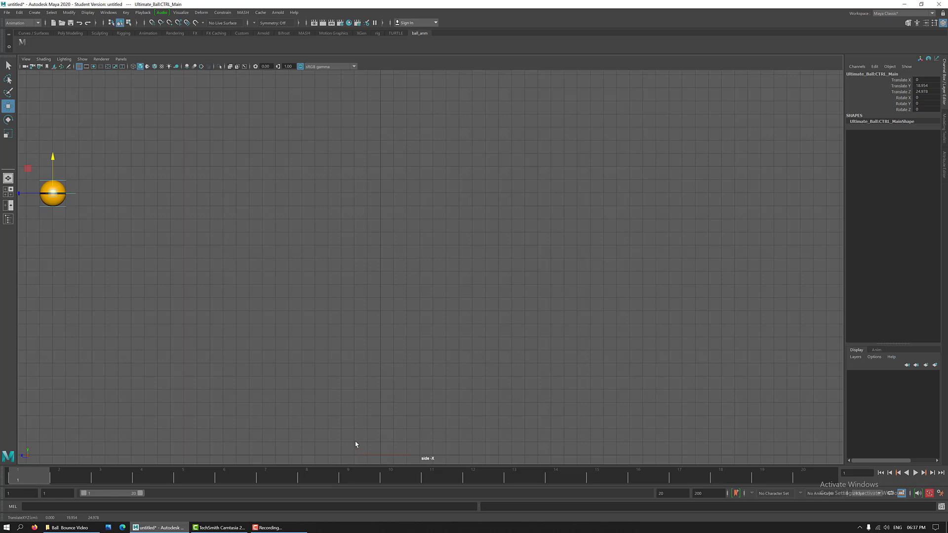
Set the Ball Type on the rig's root control to Bowlingball.
{"action": "left_click_drag", "start_coordinate": [355, 444], "coordinate": [388, 462]}
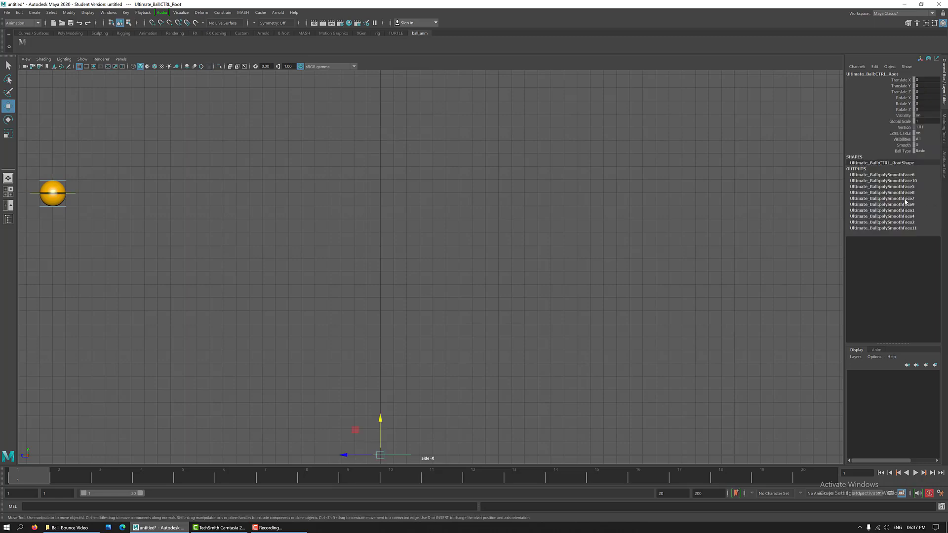
{"action": "left_click", "coordinate": [919, 151]}
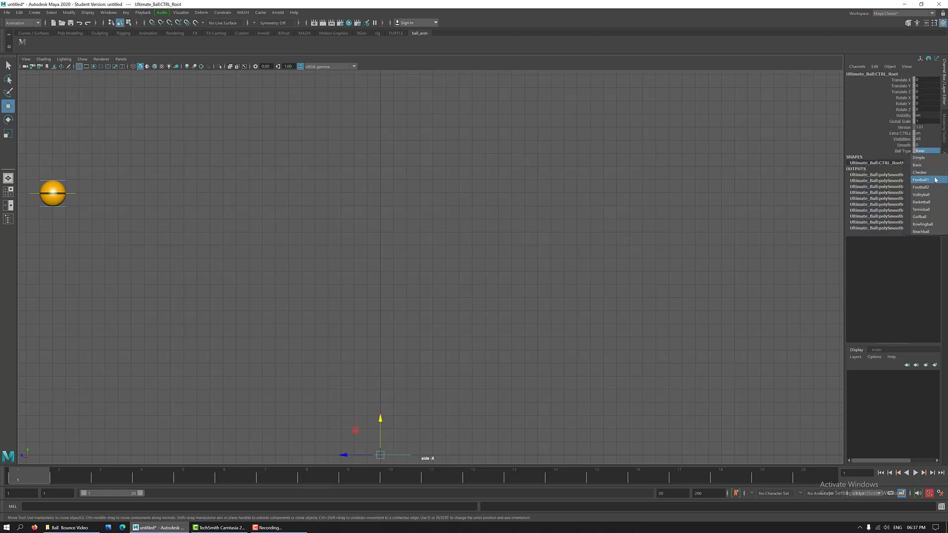
{"action": "left_click", "coordinate": [931, 224]}
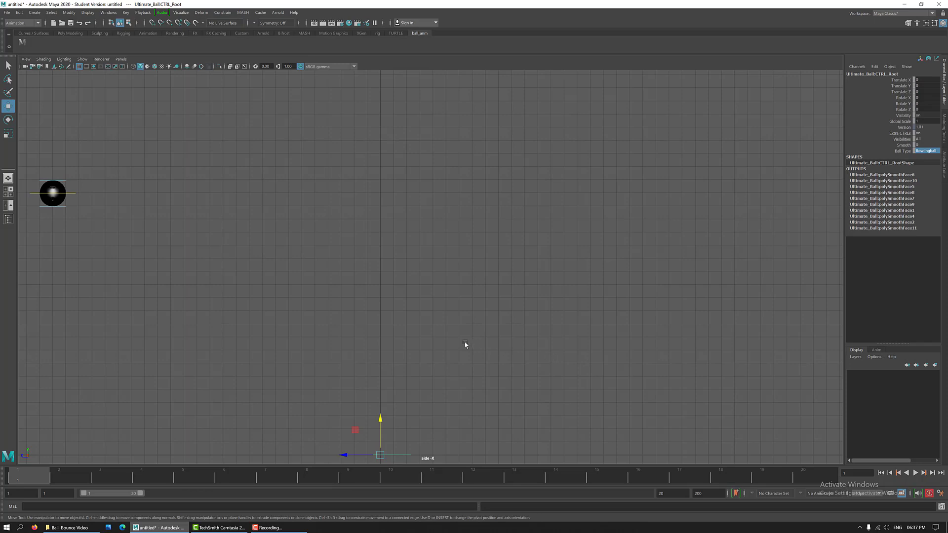
{"action": "key", "text": "ctrl+z"}
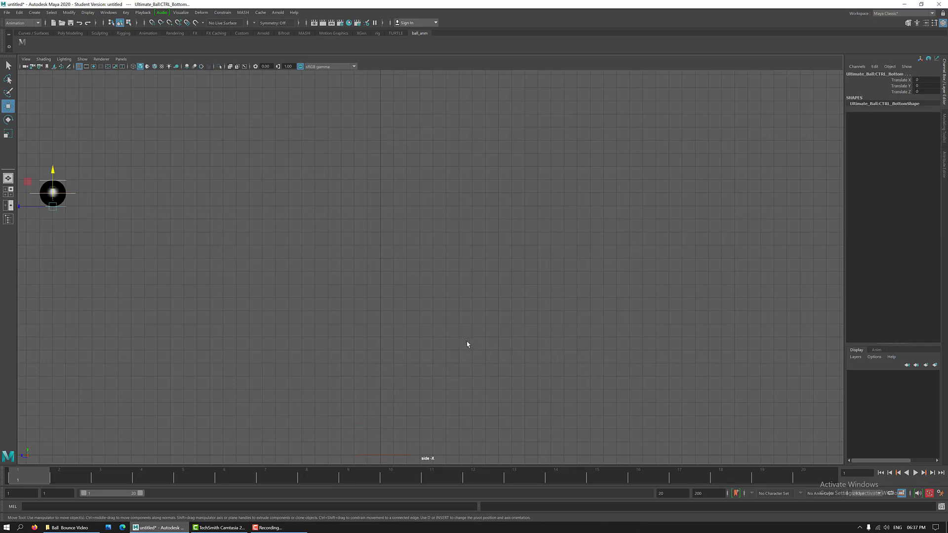
{"action": "left_click", "coordinate": [499, 355]}
{"action": "key", "text": "ctrl+z"}
Create a polygon cube and move it in the side view to the ball's underside, about 18.5 in Y and 26.28 in Z.
{"action": "key", "text": "space"}
{"action": "key", "text": "space"}
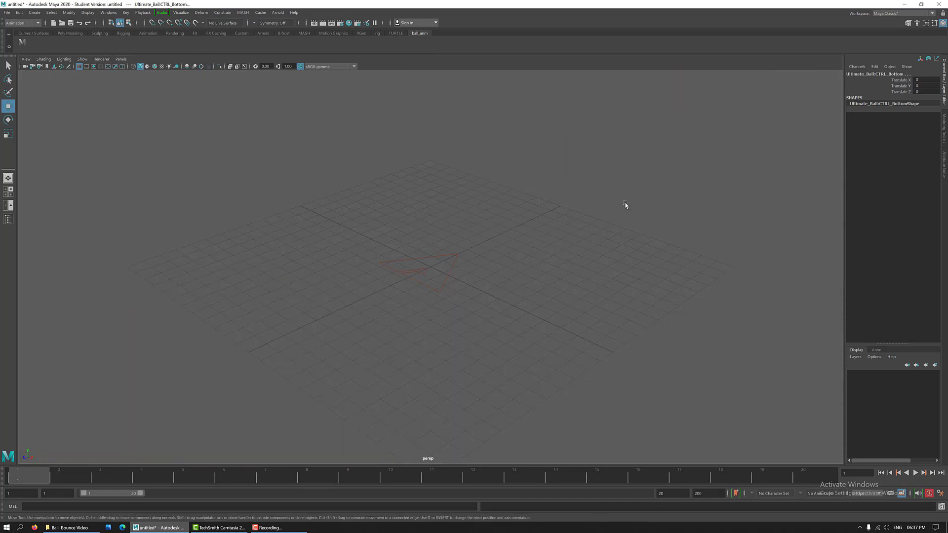
{"action": "left_click", "coordinate": [69, 33]}
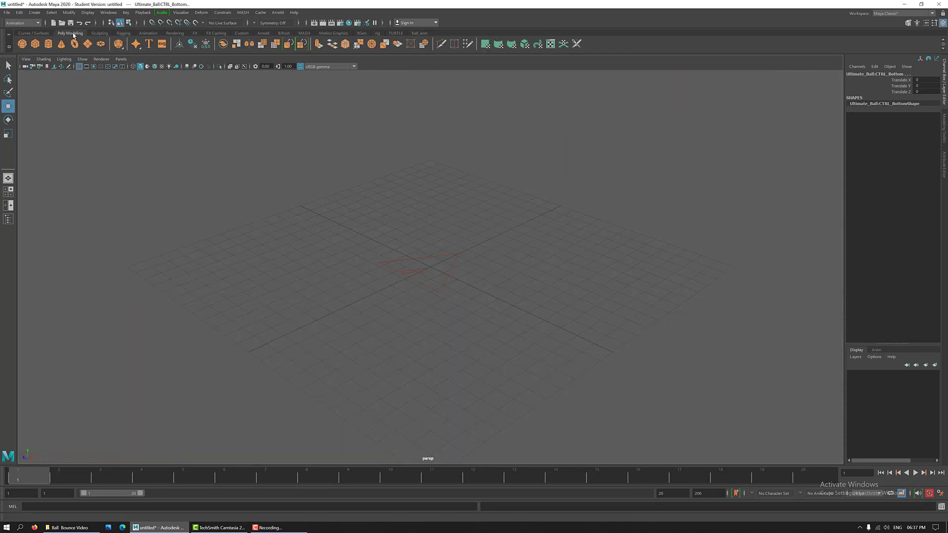
{"action": "left_click", "coordinate": [35, 43]}
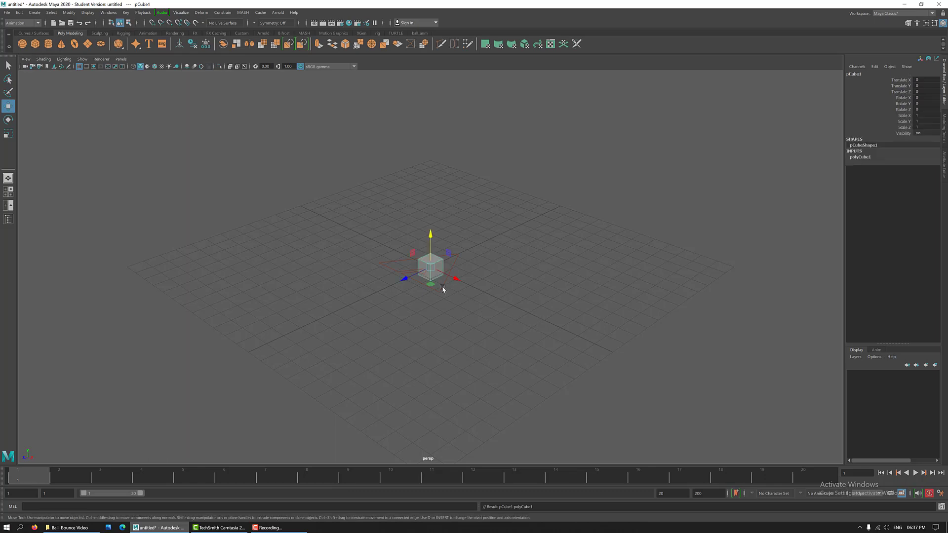
{"action": "key", "text": "space"}
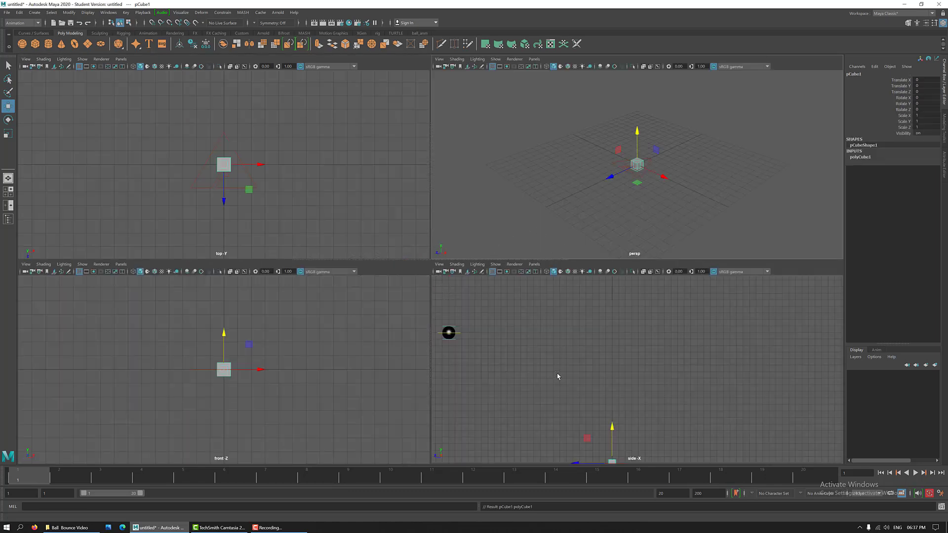
{"action": "key", "text": "space"}
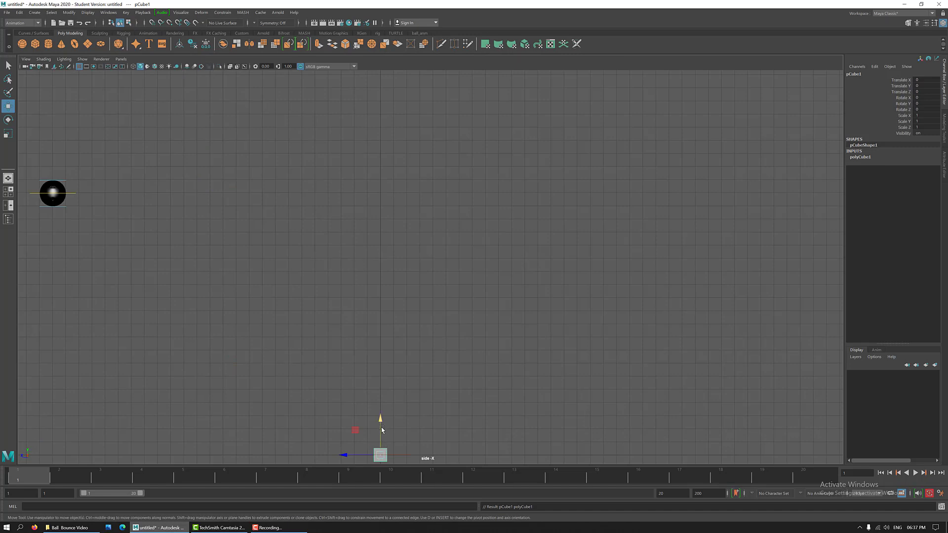
{"action": "left_click_drag", "start_coordinate": [381, 430], "coordinate": [374, 181]}
{"action": "left_click_drag", "start_coordinate": [344, 212], "coordinate": [0, 226]}
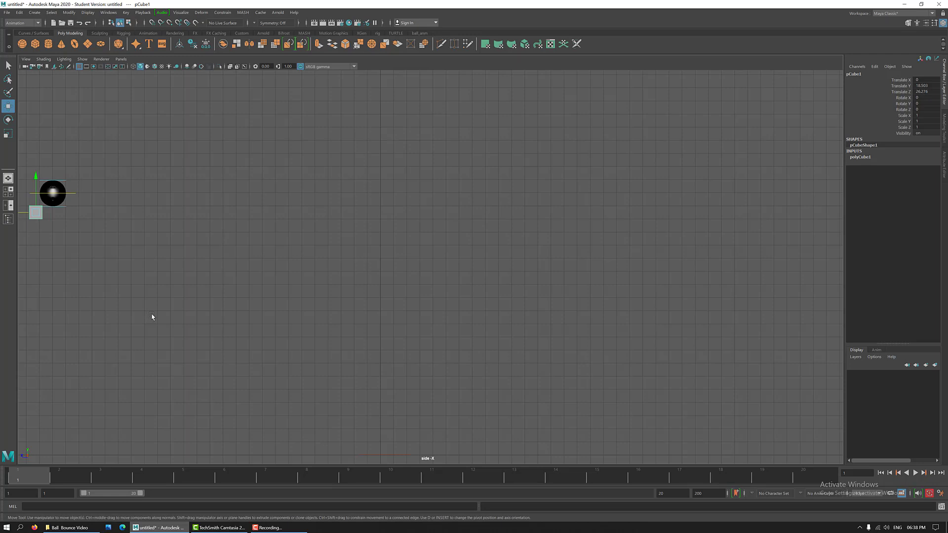
Shape the cube into a thin platform under the ball, scaled about 0.29 in Y and 4.15 in Z, centred near Y 18.8, Z 25.5.
{"action": "key", "text": "r"}
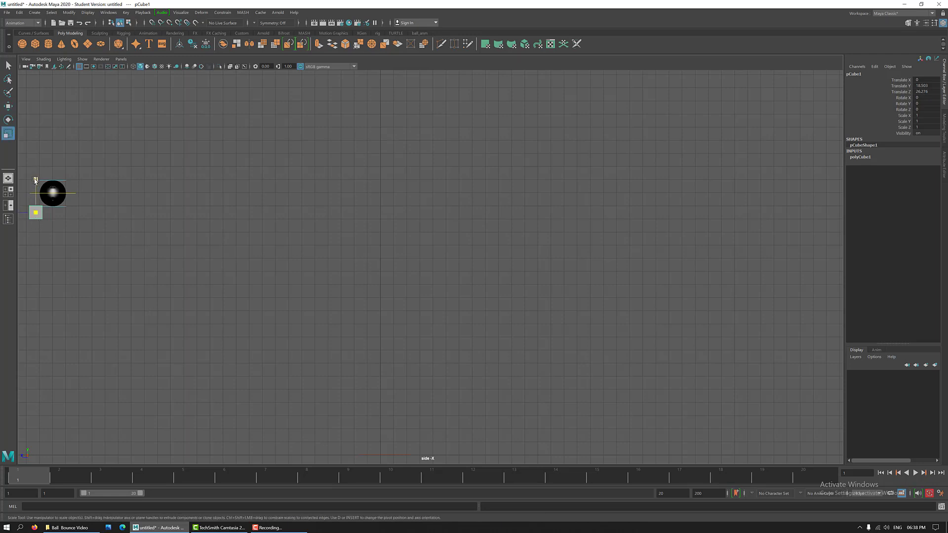
{"action": "mouse_move", "coordinate": [40, 185]}
{"action": "left_mouse_down"}
{"action": "mouse_move", "coordinate": [43, 207]}
{"action": "mouse_move", "coordinate": [32, 203]}
{"action": "mouse_move", "coordinate": [34, 172]}
{"action": "left_mouse_up"}
{"action": "key", "text": "w"}
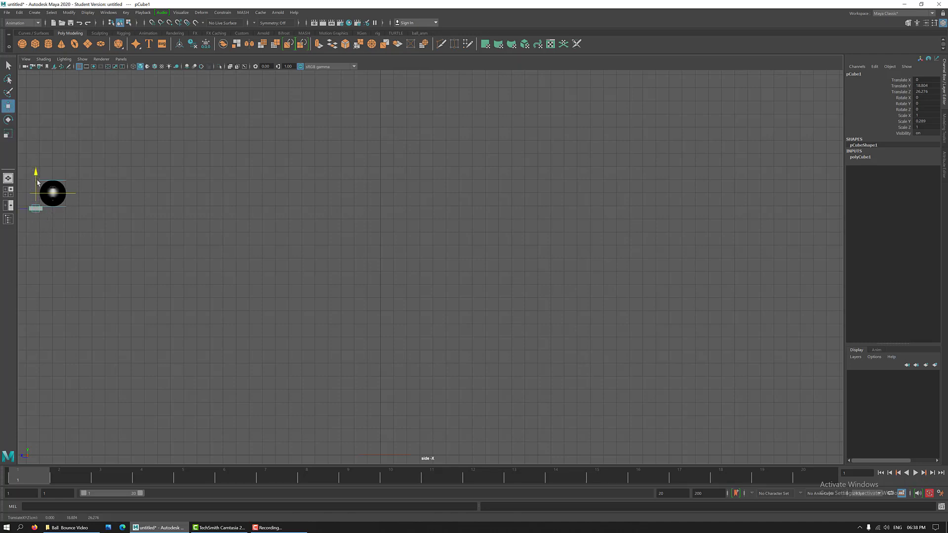
{"action": "mouse_move", "coordinate": [24, 209]}
{"action": "left_mouse_down"}
{"action": "mouse_move", "coordinate": [64, 212]}
{"action": "mouse_move", "coordinate": [1, 211]}
{"action": "mouse_move", "coordinate": [40, 212]}
{"action": "mouse_move", "coordinate": [10, 211]}
{"action": "left_mouse_up"}
{"action": "key", "text": "r"}
{"action": "key", "text": "w"}
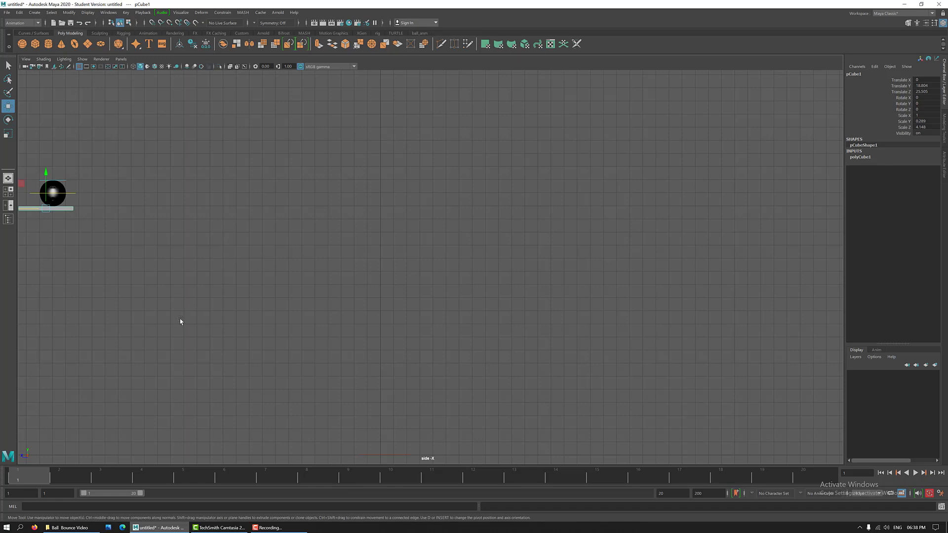
{"action": "left_click", "coordinate": [180, 320]}
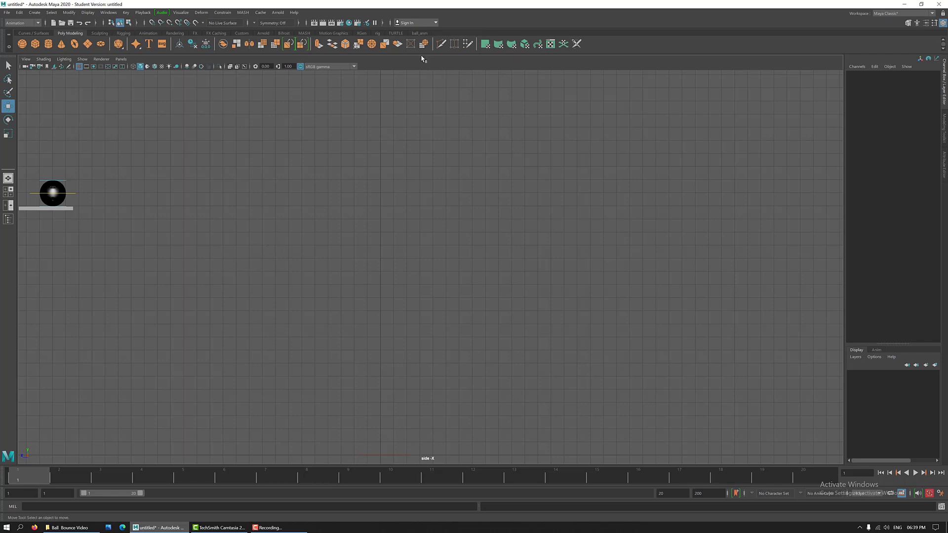
Select all of the ball's controls and key them at frames 1 and 7.
{"action": "left_click", "coordinate": [420, 33]}
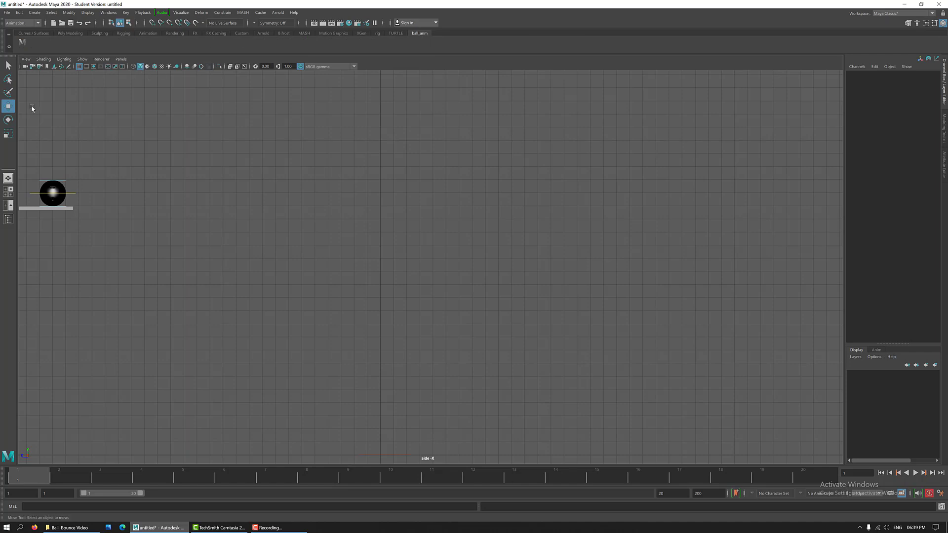
{"action": "left_click", "coordinate": [24, 43]}
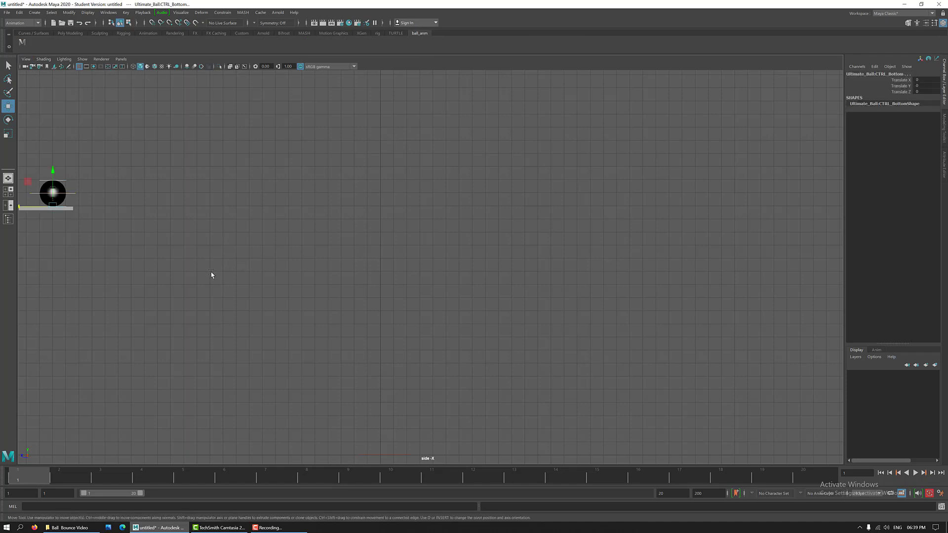
{"action": "key", "text": "s"}
{"action": "left_click_drag", "start_coordinate": [177, 479], "coordinate": [294, 483]}
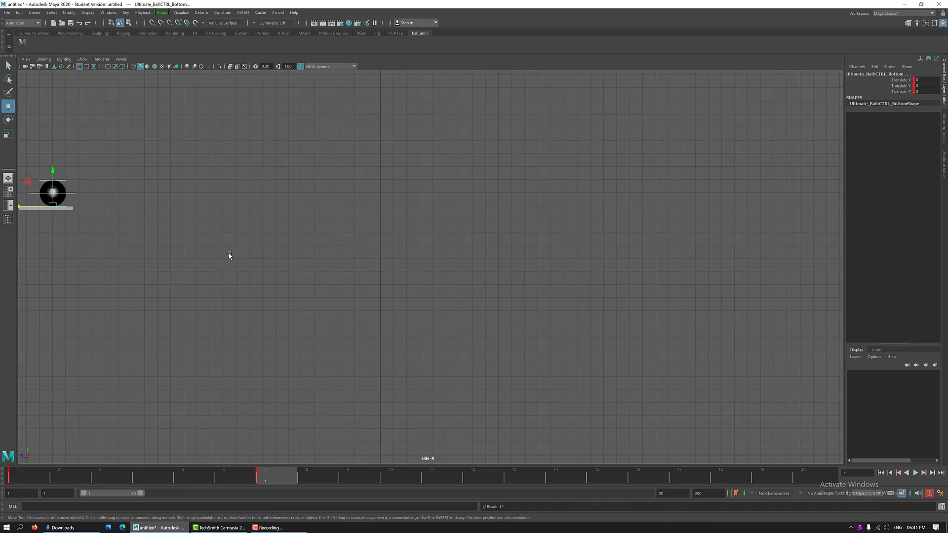
{"action": "key", "text": "super"}
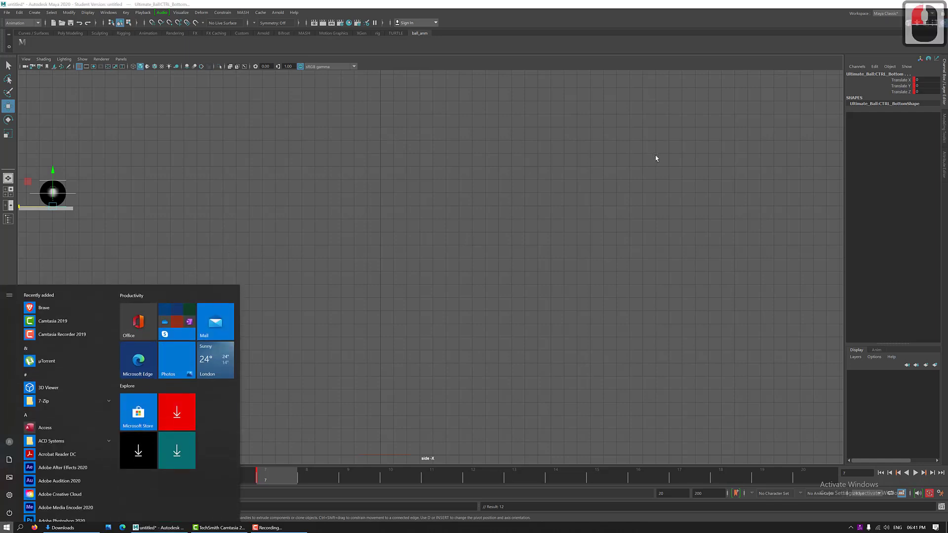
{"action": "left_click", "coordinate": [692, 167]}
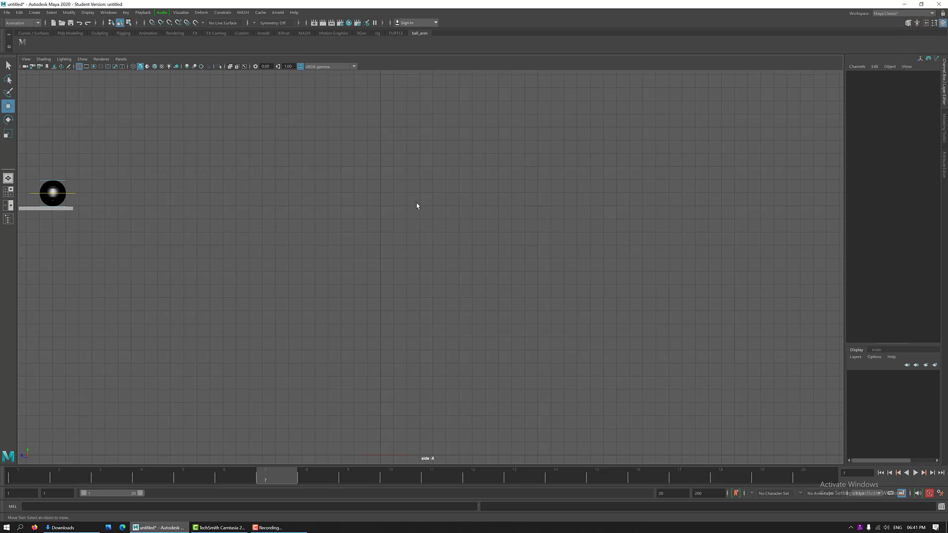
Return to frame 1, reselect all of the ball's controls and key them there again.
{"action": "left_click", "coordinate": [23, 476]}
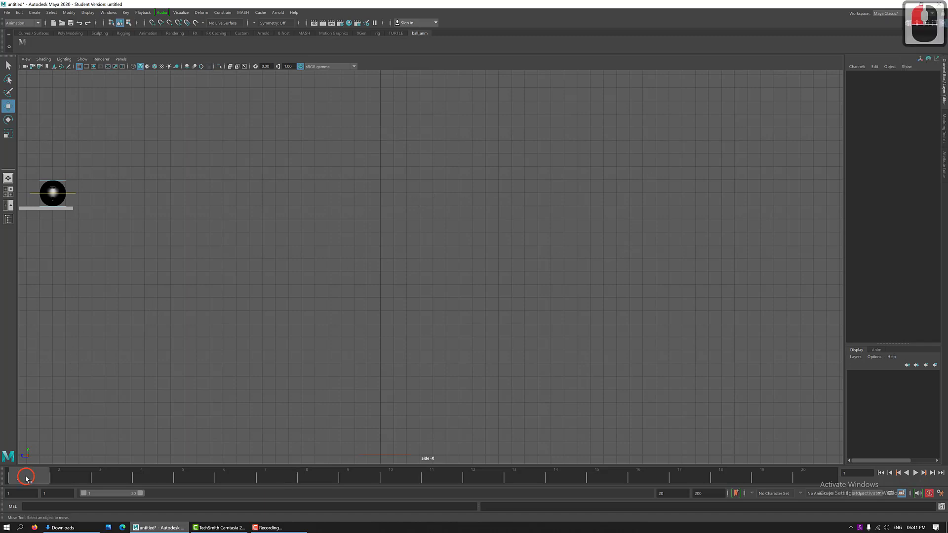
{"action": "left_click", "coordinate": [203, 179]}
{"action": "left_click", "coordinate": [22, 45]}
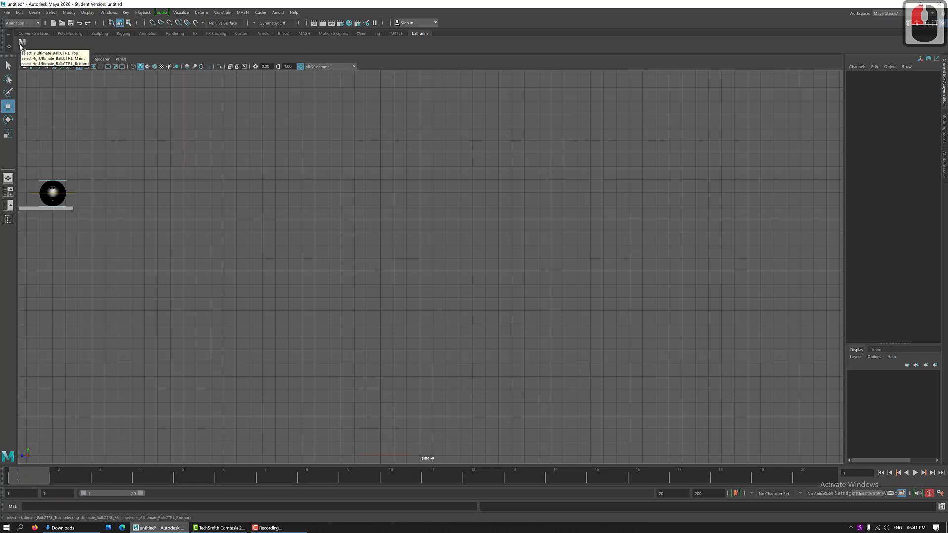
{"action": "left_click", "coordinate": [21, 44]}
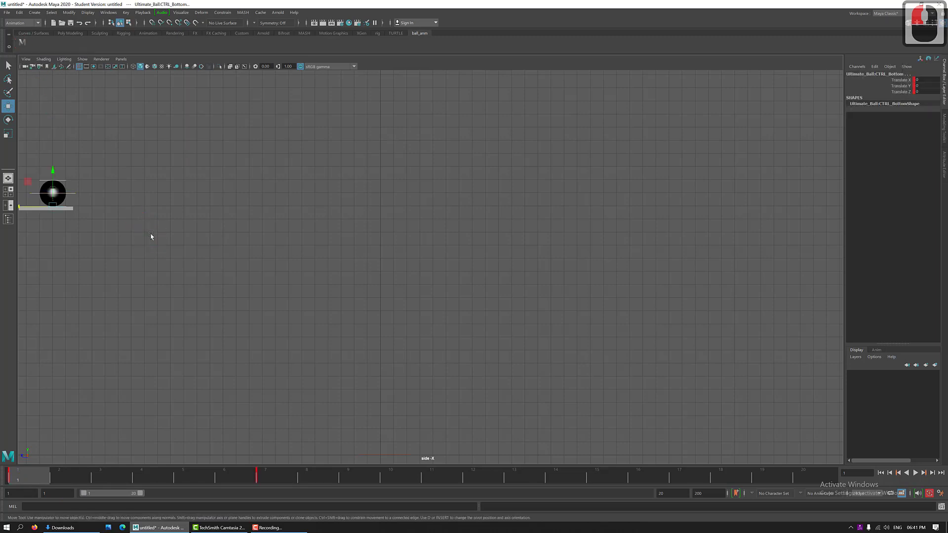
{"action": "key", "text": "s"}
{"action": "key", "text": "s"}
{"action": "key", "text": "s"}
Key all of the ball's controls again at frame 7.
{"action": "left_click", "coordinate": [271, 474]}
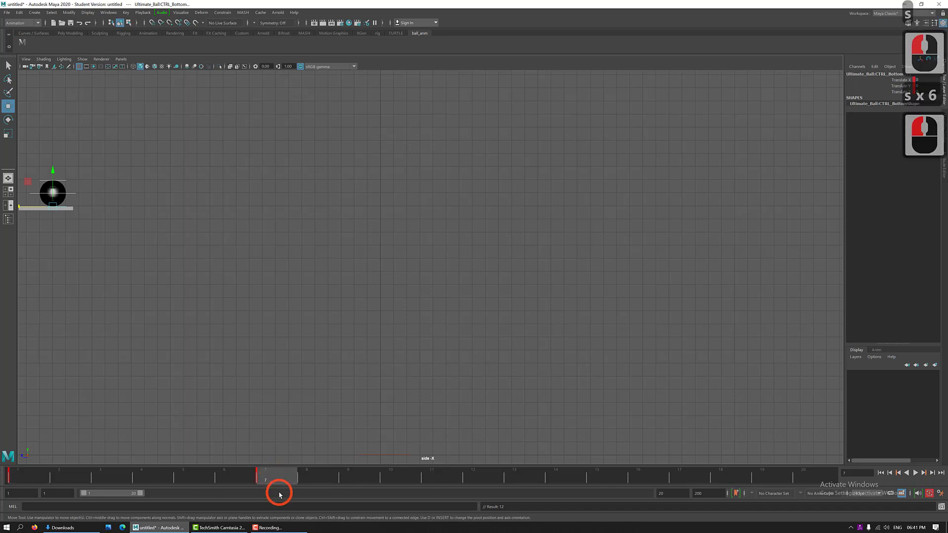
{"action": "key", "text": "s"}
{"action": "key", "text": "s"}
{"action": "key", "text": "s"}
{"action": "key", "text": "s"}
{"action": "key", "text": "s"}
{"action": "key", "text": "s"}
{"action": "key", "text": "s"}
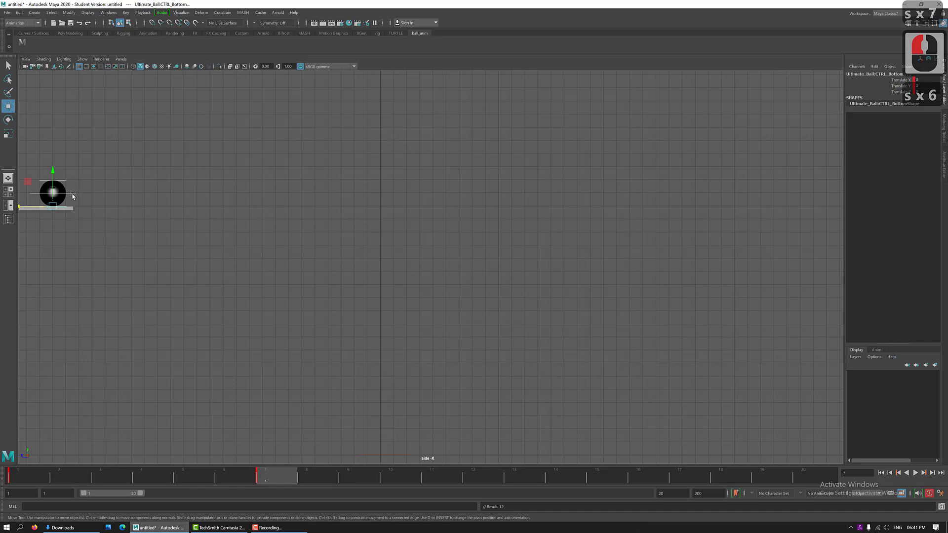
{"action": "left_click", "coordinate": [66, 120]}
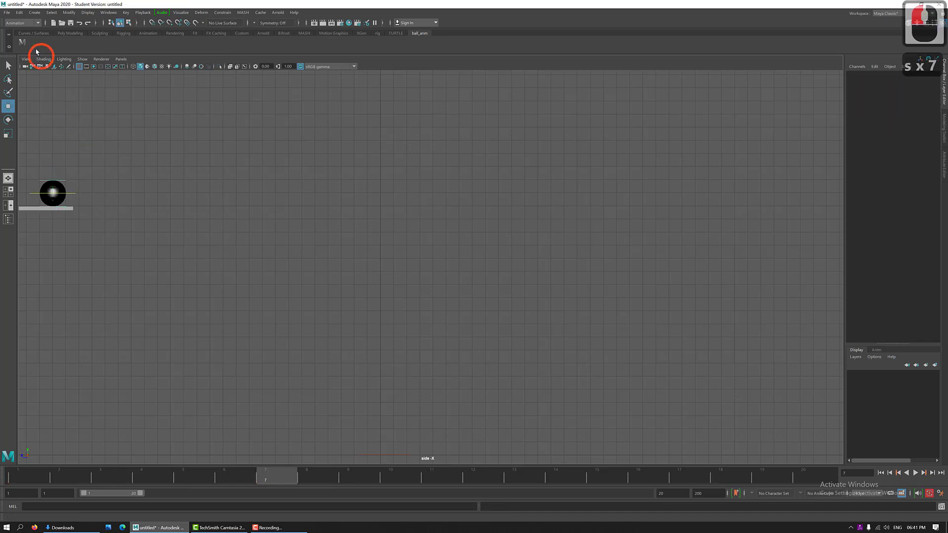
{"action": "left_click", "coordinate": [22, 43]}
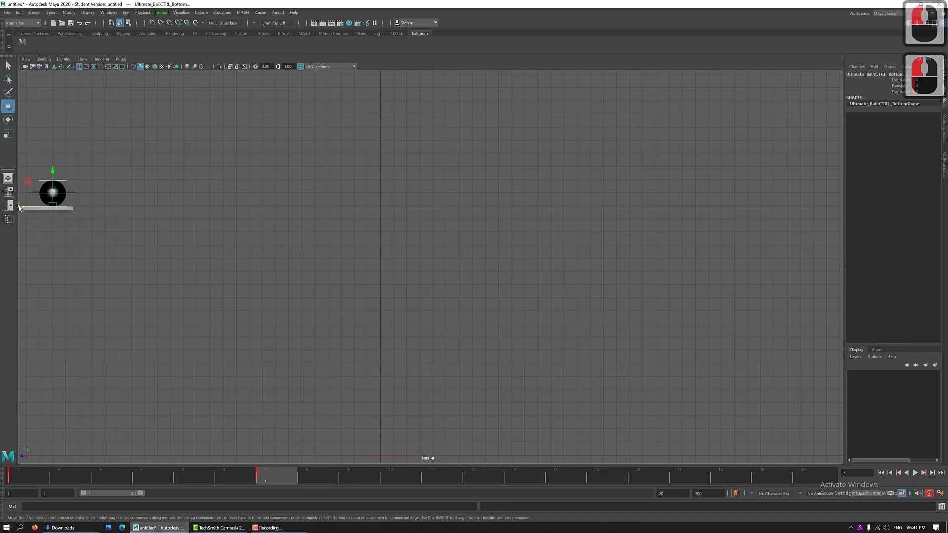
{"action": "left_click_drag", "start_coordinate": [10, 205], "coordinate": [114, 196]}
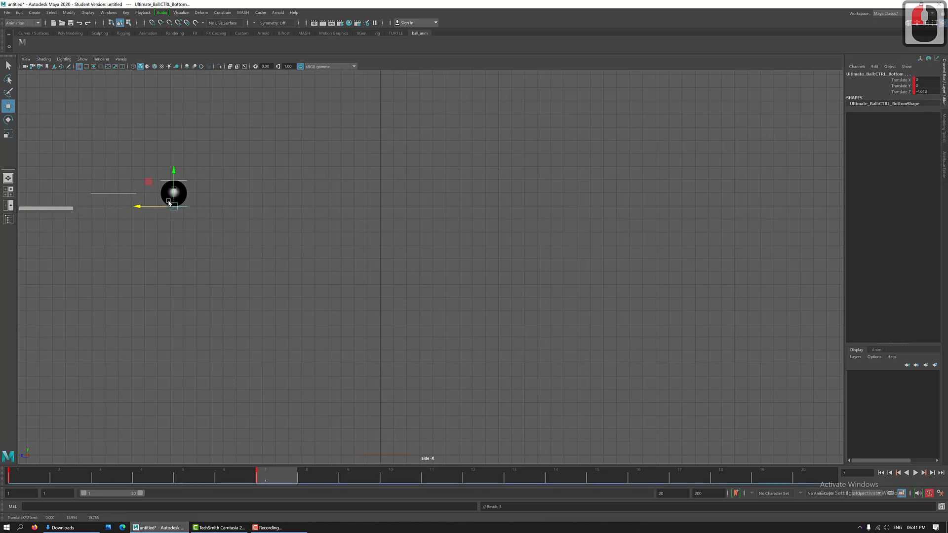
{"action": "key", "text": "ctrl+z"}
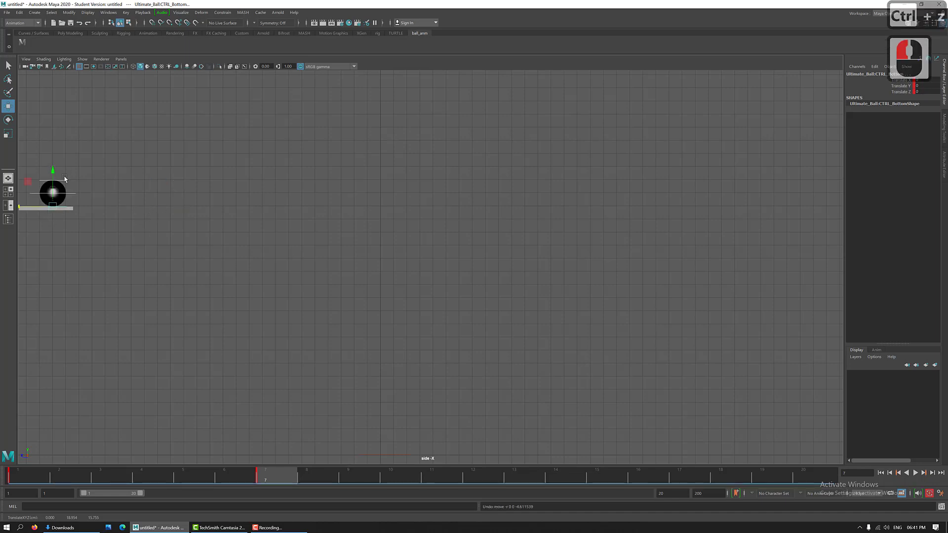
At frame 7, move only the ball's main control to about 23.64 in Z, near the platform's edge, and scrub frames 1 to 7.
{"action": "left_click", "coordinate": [104, 204]}
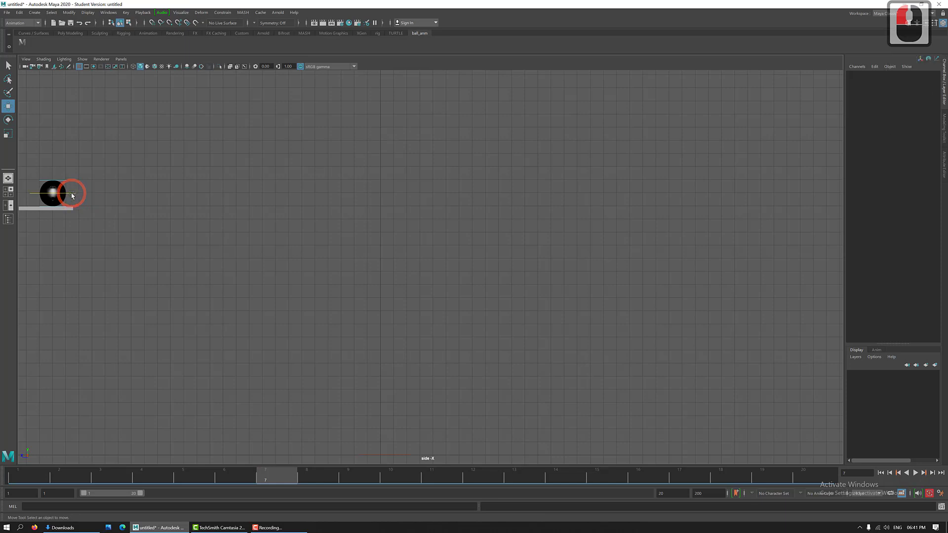
{"action": "left_click", "coordinate": [71, 193]}
{"action": "mouse_move", "coordinate": [21, 196]}
{"action": "left_mouse_down"}
{"action": "mouse_move", "coordinate": [81, 195]}
{"action": "mouse_move", "coordinate": [37, 204]}
{"action": "left_mouse_up"}
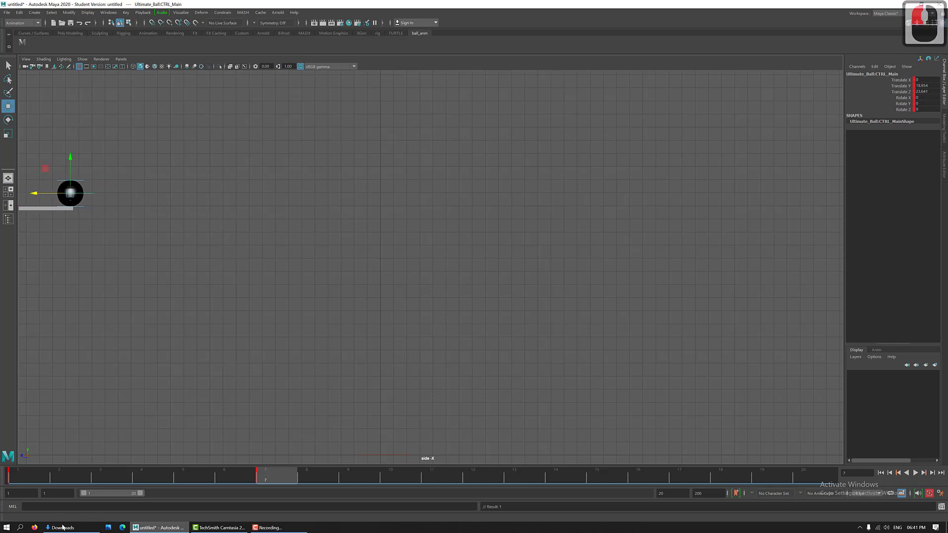
{"action": "left_click", "coordinate": [27, 480]}
{"action": "left_click_drag", "start_coordinate": [28, 480], "coordinate": [279, 473]}
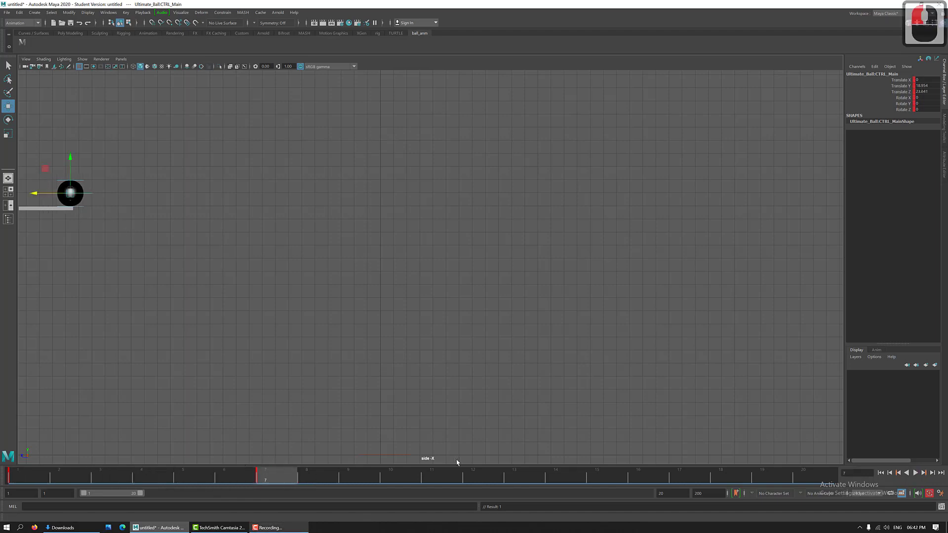
Set the end of the playback range to frame 28.
{"action": "left_click", "coordinate": [642, 492]}
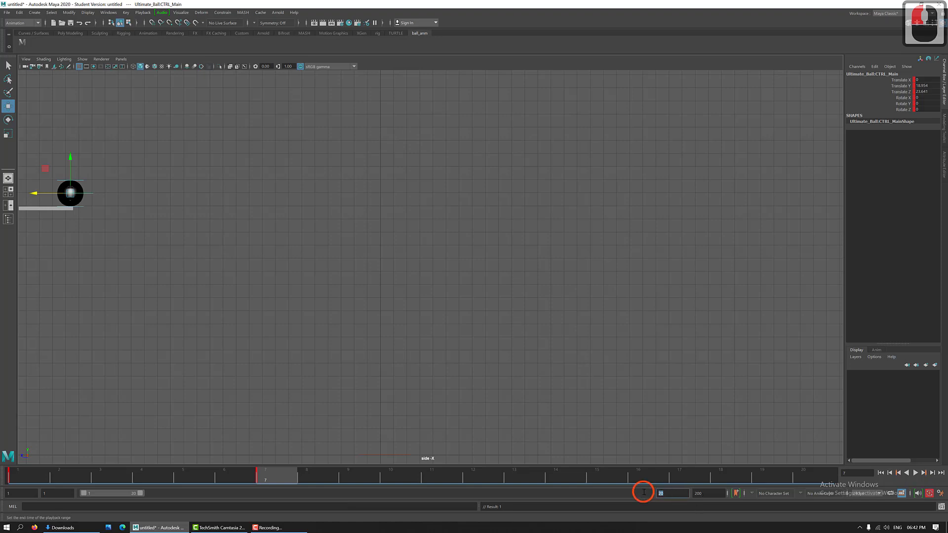
{"action": "type", "text": "28"}
{"action": "key", "text": "Return"}
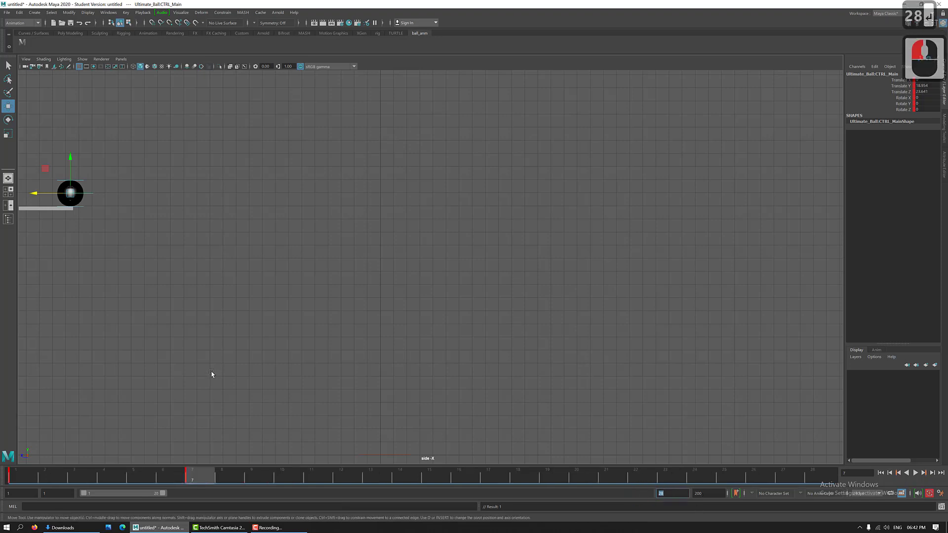
Go to frame 17, select all of the ball's controls and key them.
{"action": "left_click_drag", "start_coordinate": [277, 480], "coordinate": [488, 488]}
{"action": "left_click", "coordinate": [22, 43]}
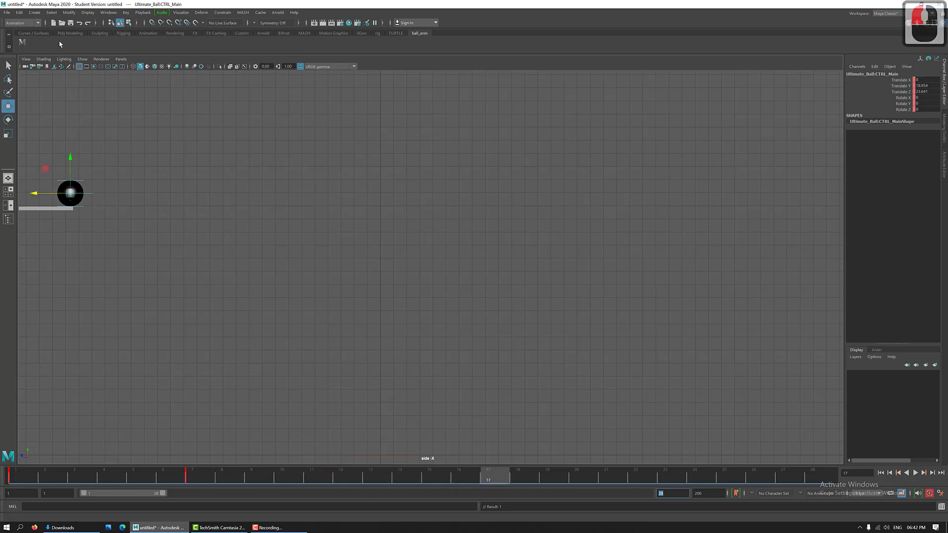
{"action": "left_click", "coordinate": [20, 44]}
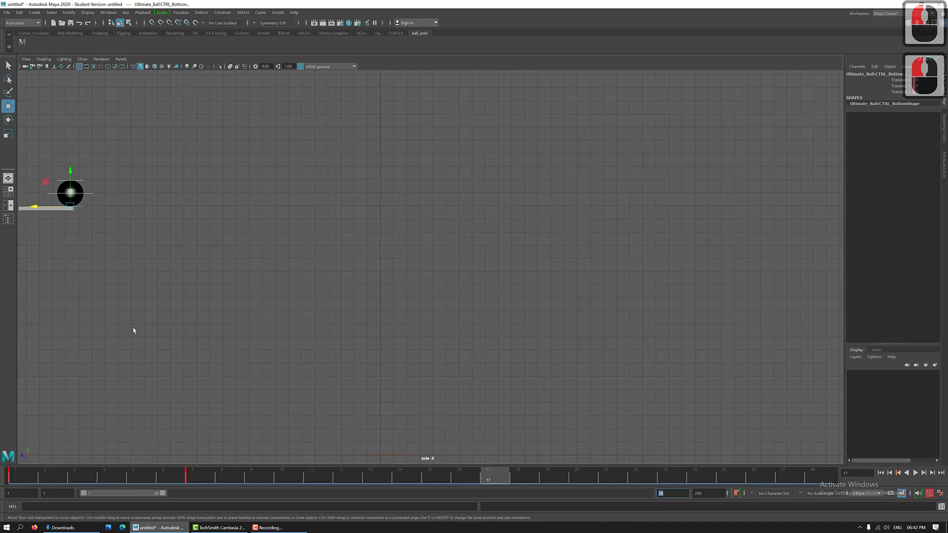
{"action": "type", "text": "sssssss"}
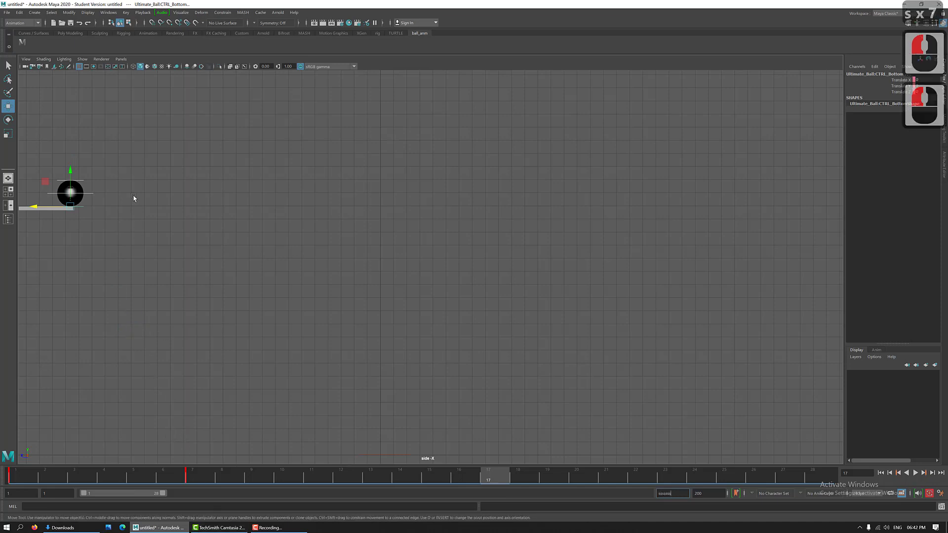
{"action": "left_click", "coordinate": [84, 65]}
{"action": "left_click", "coordinate": [25, 42]}
{"action": "key", "text": "s"}
{"action": "key", "text": "s"}
{"action": "key", "text": "s"}
{"action": "key", "text": "s"}
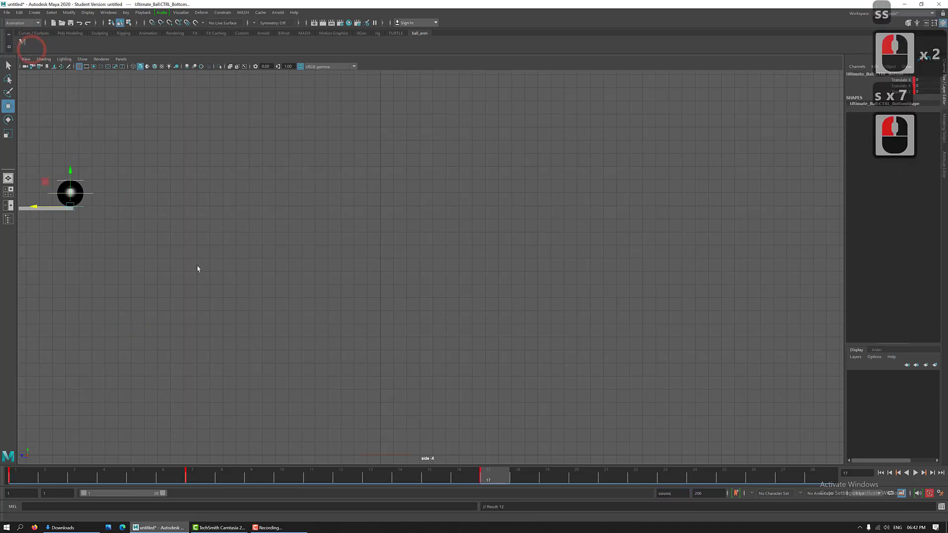
Check frames 1 and 7, and key all of the ball's controls again at frames 7 and 17.
{"action": "left_click", "coordinate": [201, 476]}
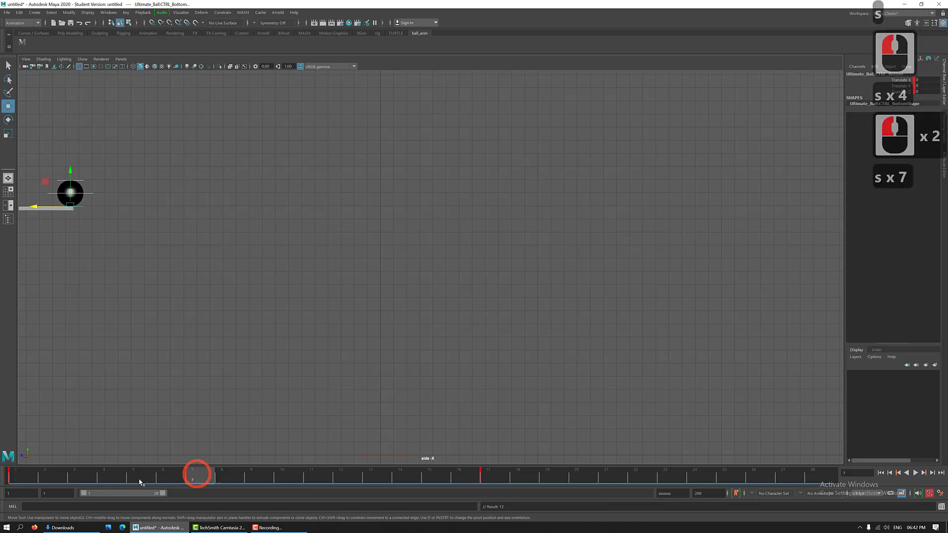
{"action": "left_click", "coordinate": [18, 476]}
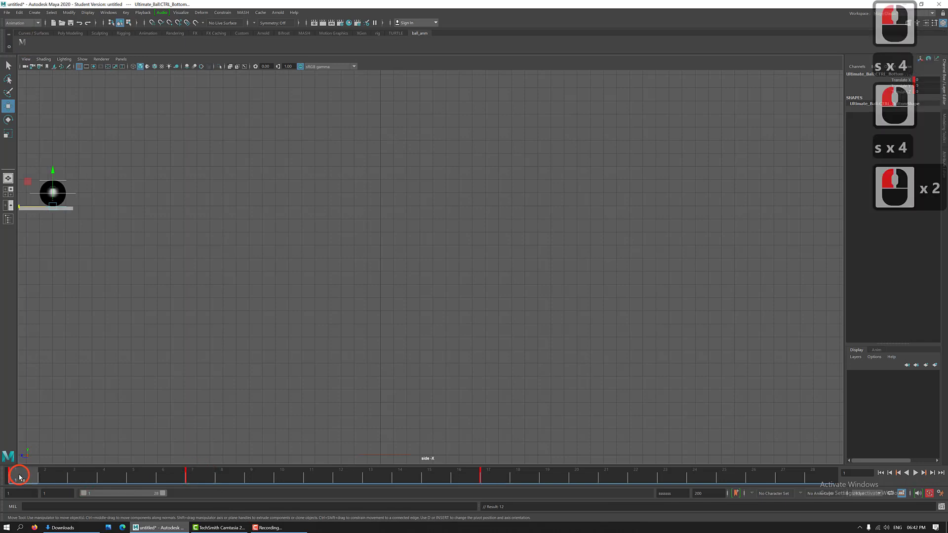
{"action": "left_click", "coordinate": [197, 477]}
{"action": "key", "text": "s"}
{"action": "key", "text": "s"}
{"action": "key", "text": "s"}
{"action": "key", "text": "s"}
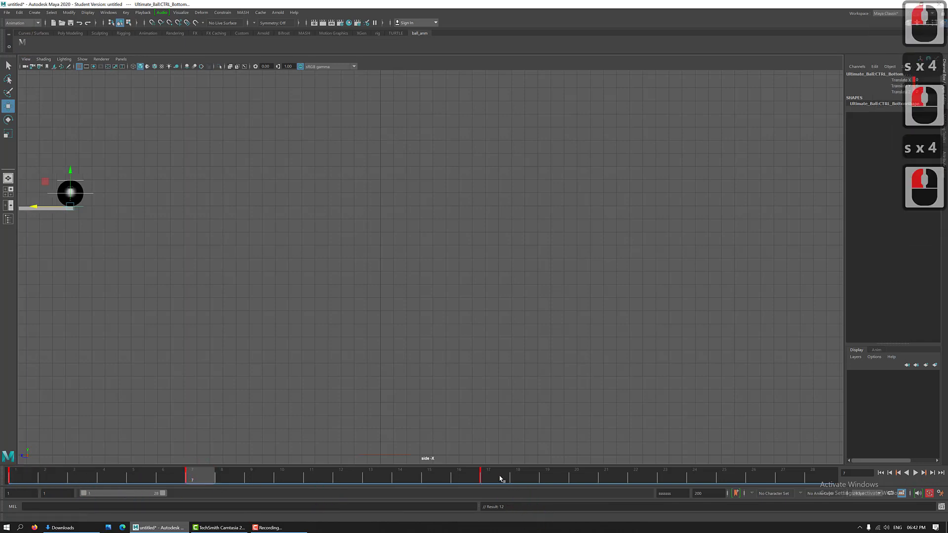
{"action": "left_click", "coordinate": [500, 477]}
{"action": "key", "text": "s"}
{"action": "key", "text": "s"}
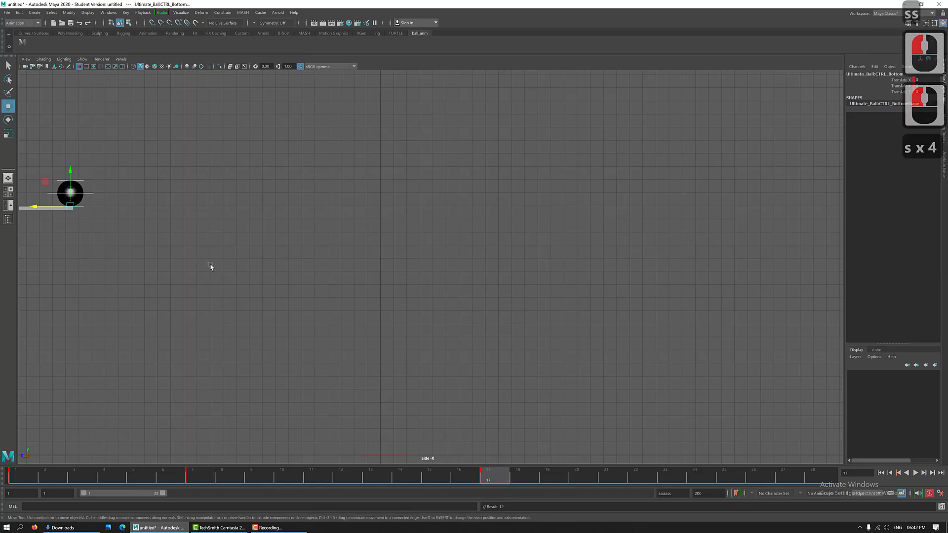
At frame 17, drop the ball's main control to the ground at about -0.04 in Y and 21.18 in Z, and scrub the fall.
{"action": "left_click", "coordinate": [211, 266]}
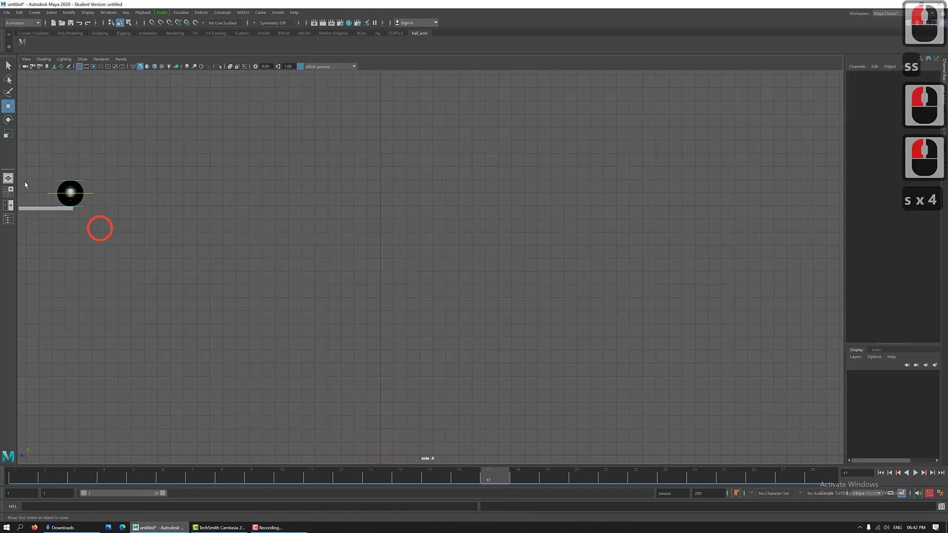
{"action": "left_click", "coordinate": [90, 195]}
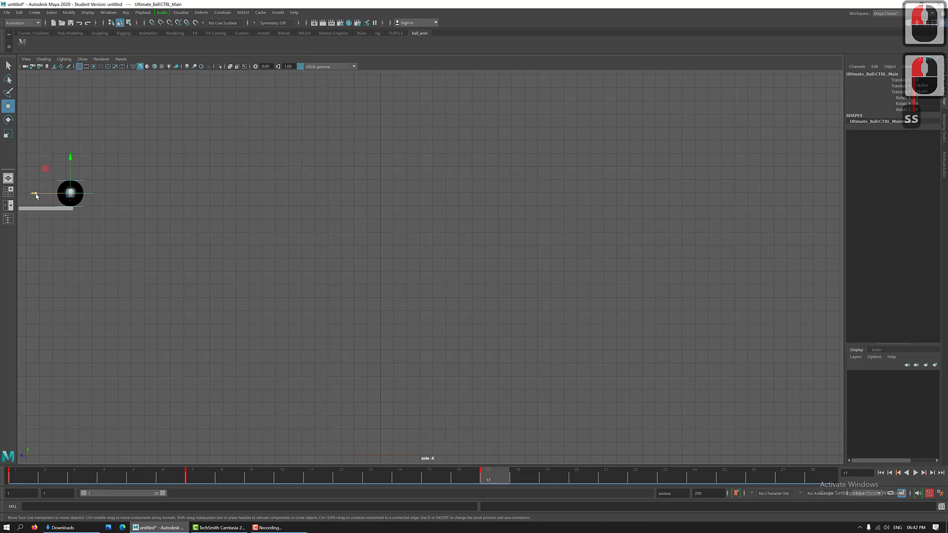
{"action": "left_click_drag", "start_coordinate": [37, 194], "coordinate": [69, 199]}
{"action": "left_click_drag", "start_coordinate": [104, 158], "coordinate": [115, 407]}
{"action": "left_click_drag", "start_coordinate": [98, 477], "coordinate": [199, 479]}
{"action": "left_click_drag", "start_coordinate": [14, 478], "coordinate": [242, 474]}
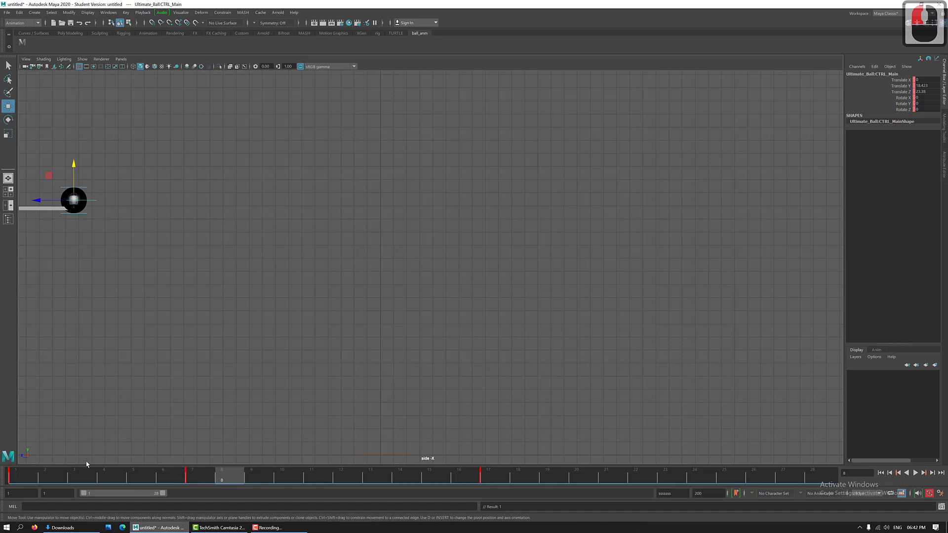
{"action": "mouse_move", "coordinate": [29, 475]}
{"action": "left_mouse_down"}
{"action": "mouse_move", "coordinate": [16, 473]}
{"action": "mouse_move", "coordinate": [465, 477]}
{"action": "mouse_move", "coordinate": [15, 479]}
{"action": "mouse_move", "coordinate": [183, 475]}
{"action": "mouse_move", "coordinate": [88, 470]}
{"action": "mouse_move", "coordinate": [493, 476]}
{"action": "mouse_move", "coordinate": [123, 475]}
{"action": "mouse_move", "coordinate": [510, 485]}
{"action": "mouse_move", "coordinate": [486, 483]}
{"action": "left_mouse_up"}
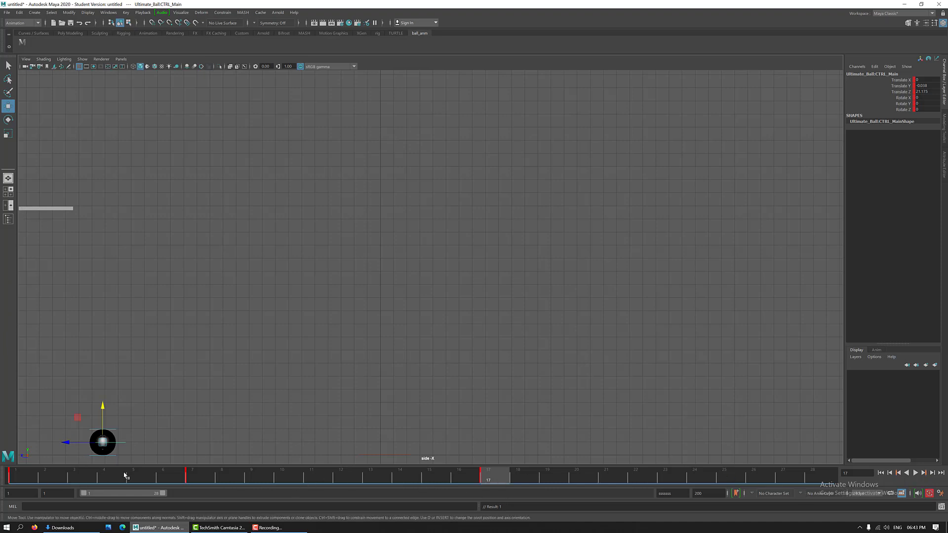
Shift the ball's main control at frame 17 to about 20.42 in Z, key it and review the motion.
{"action": "left_click_drag", "start_coordinate": [67, 446], "coordinate": [78, 446]}
{"action": "key", "text": "s"}
{"action": "left_click_drag", "start_coordinate": [105, 472], "coordinate": [359, 522]}
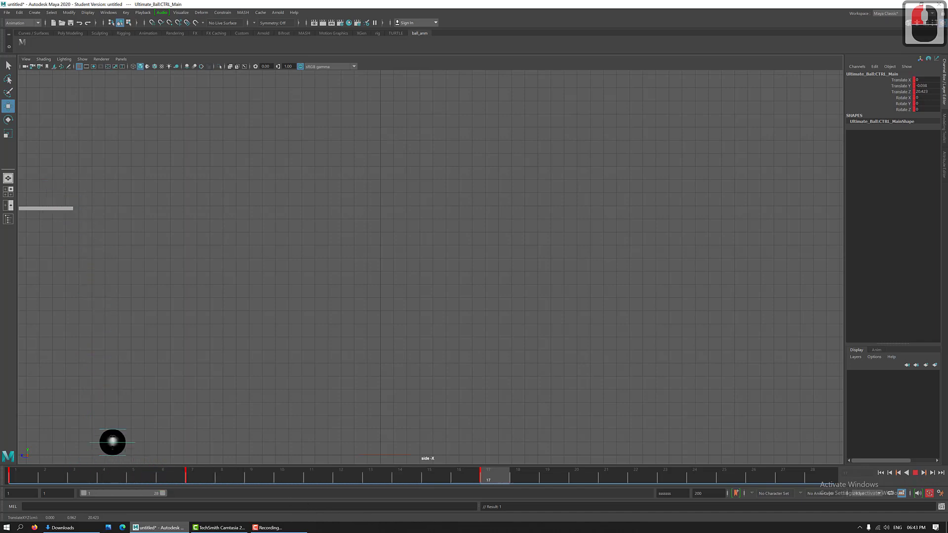
{"action": "left_click_drag", "start_coordinate": [436, 531], "coordinate": [491, 498]}
Key all of the ball's controls at frame 24 and select the main control.
{"action": "left_click_drag", "start_coordinate": [578, 476], "coordinate": [694, 477]}
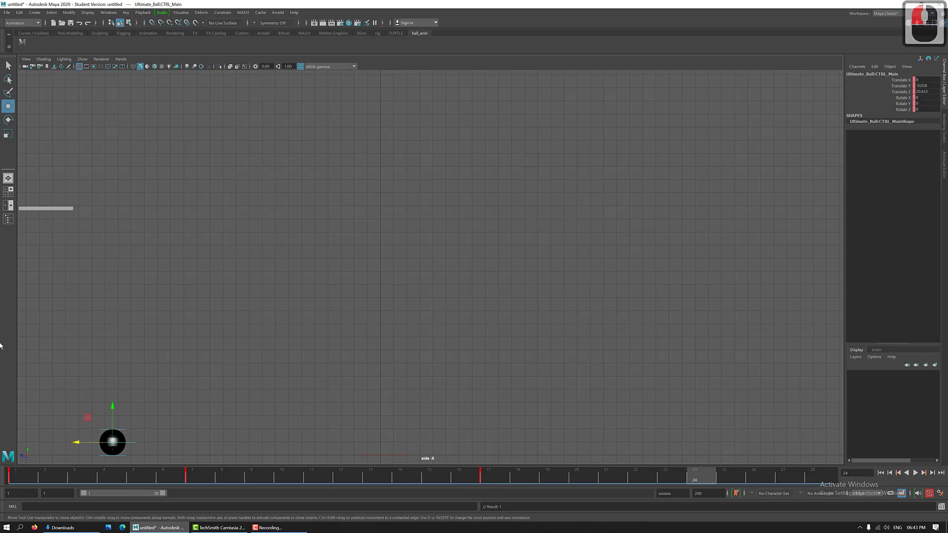
{"action": "left_click", "coordinate": [22, 43]}
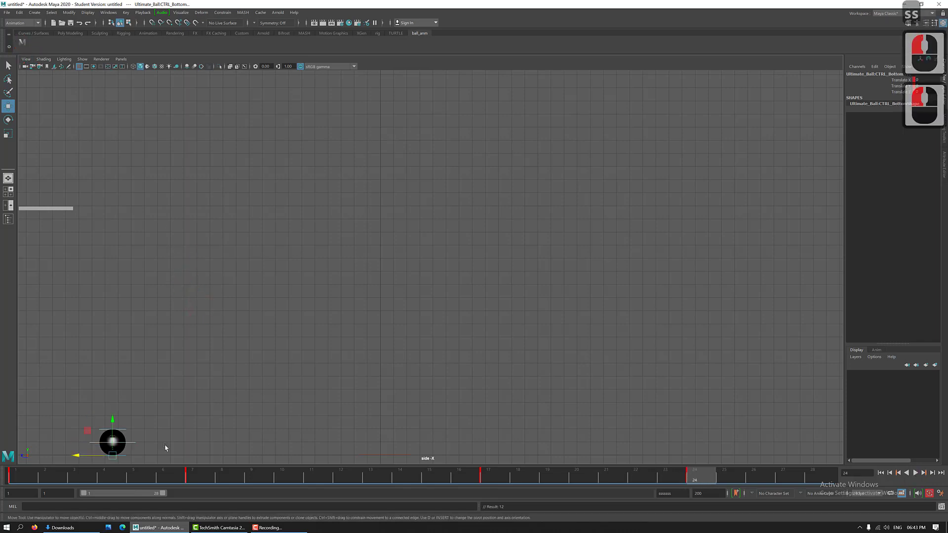
{"action": "key", "text": "s"}
{"action": "key", "text": "s"}
{"action": "key", "text": "s"}
{"action": "left_click", "coordinate": [128, 443]}
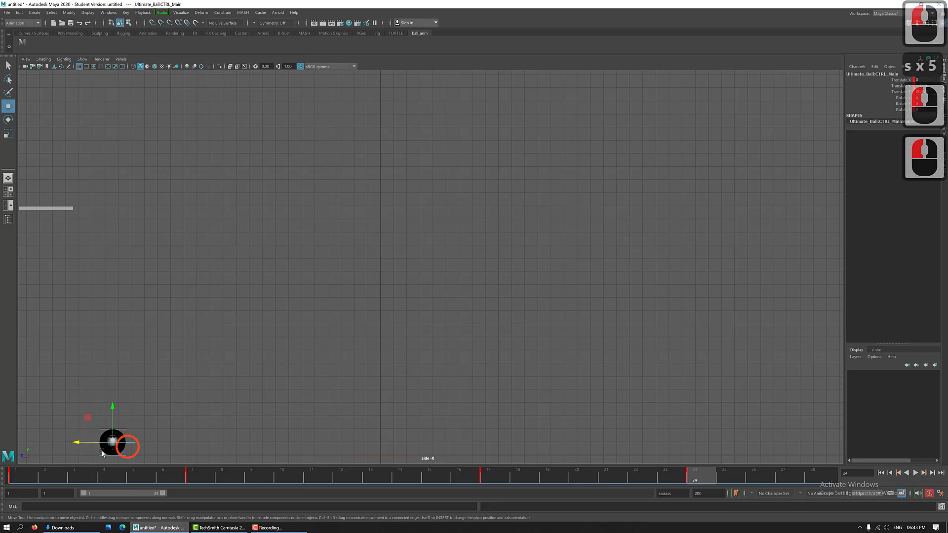
Slide the ball's main control at frame 24 along the ground to about 18.05 in Z and scrub back to frame 20.
{"action": "left_click_drag", "start_coordinate": [78, 443], "coordinate": [105, 444]}
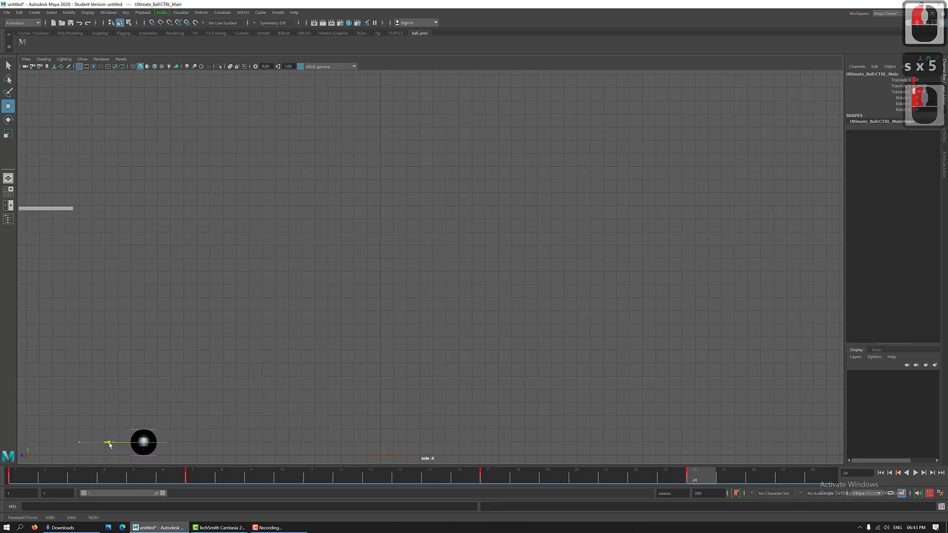
{"action": "left_click", "coordinate": [488, 480]}
{"action": "left_click_drag", "start_coordinate": [490, 482], "coordinate": [580, 484]}
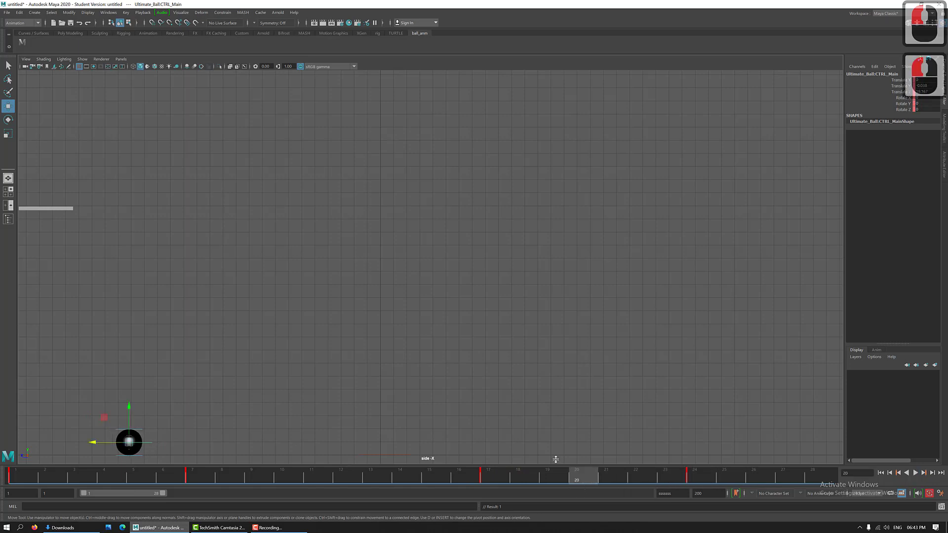
Select all of the ball's controls and key them at frame 20.
{"action": "left_click", "coordinate": [24, 43]}
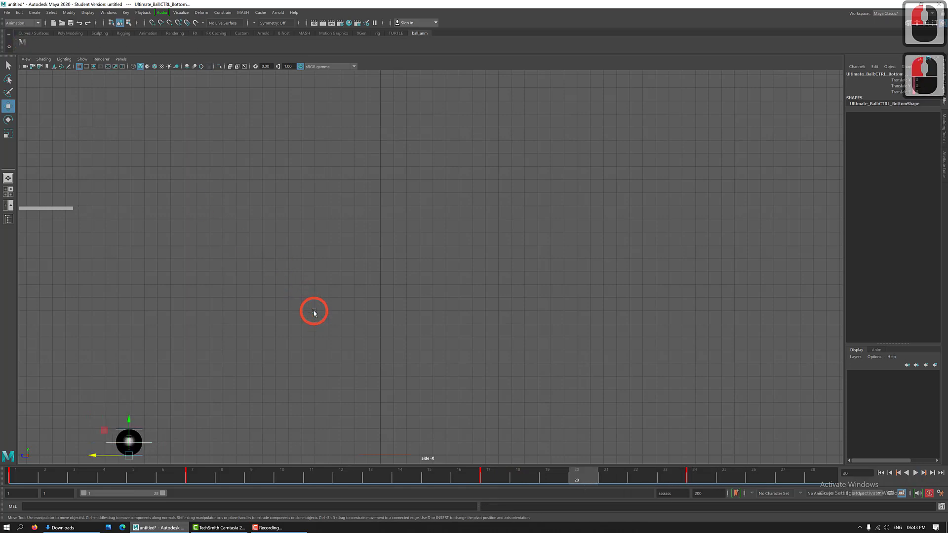
{"action": "key", "text": "s"}
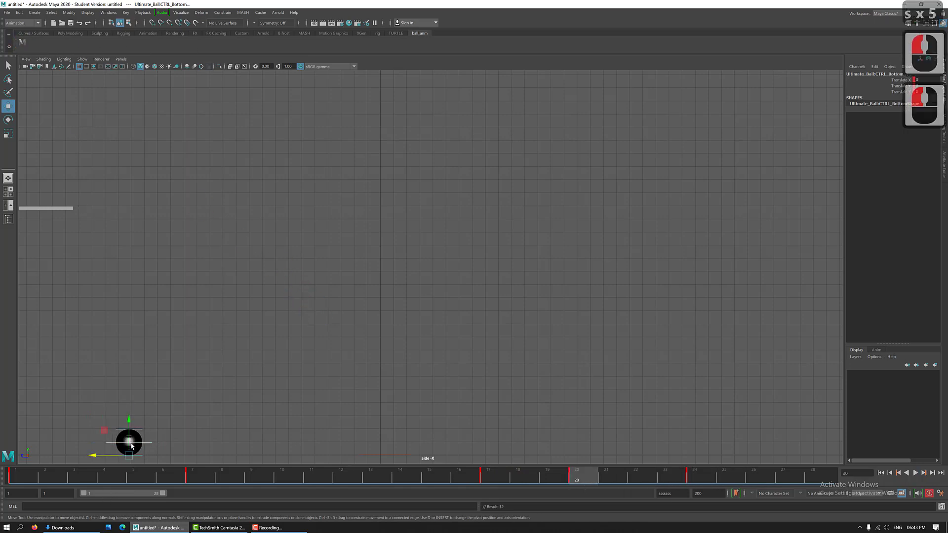
{"action": "left_click", "coordinate": [132, 433]}
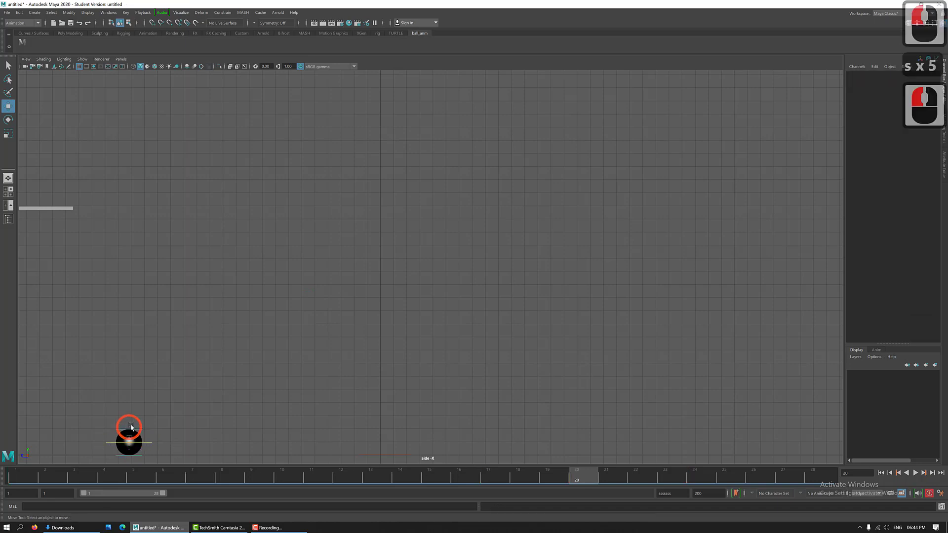
Raise the ball's main control at frame 20 to about 0.73 in Y and play back the bounce.
{"action": "left_click", "coordinate": [132, 440]}
{"action": "left_click_drag", "start_coordinate": [128, 407], "coordinate": [127, 398]}
{"action": "left_click", "coordinate": [296, 473]}
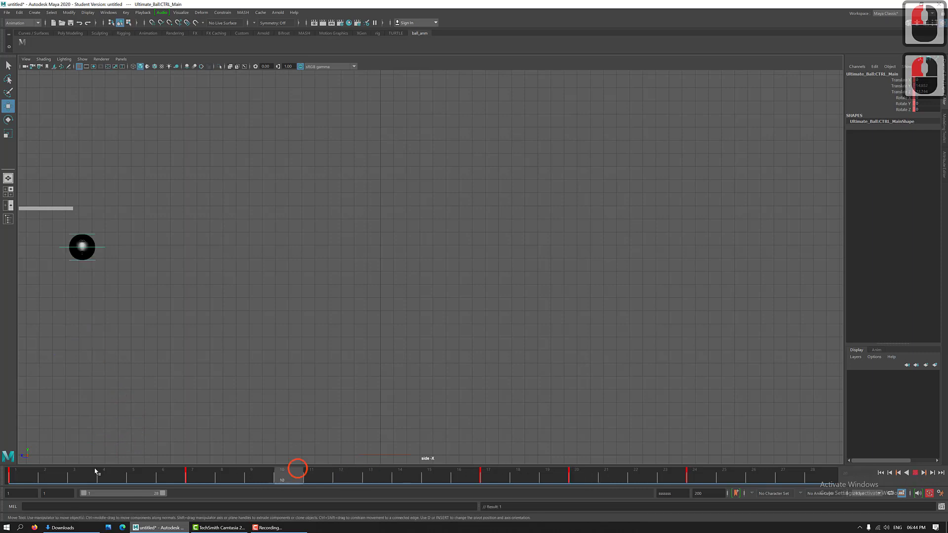
{"action": "key", "text": "alt+v"}
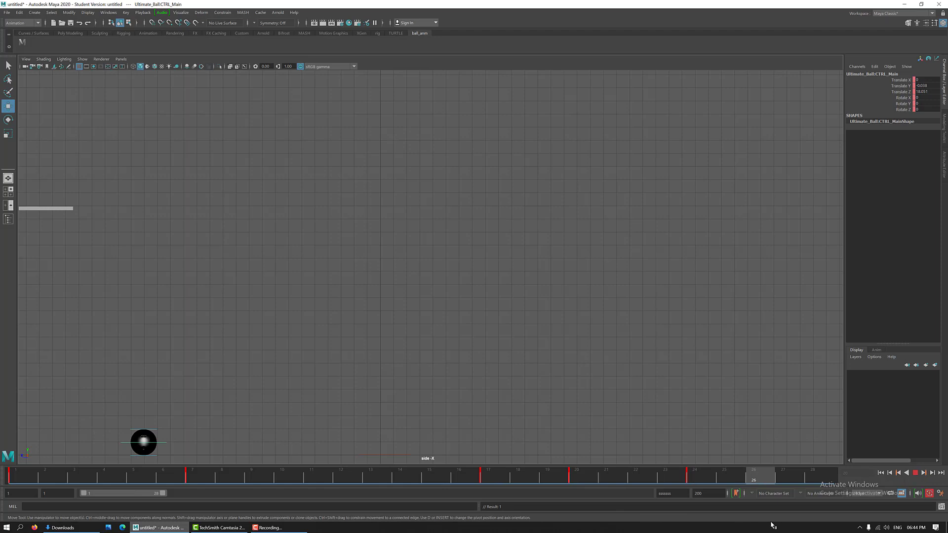
{"action": "left_click_drag", "start_coordinate": [771, 522], "coordinate": [768, 522]}
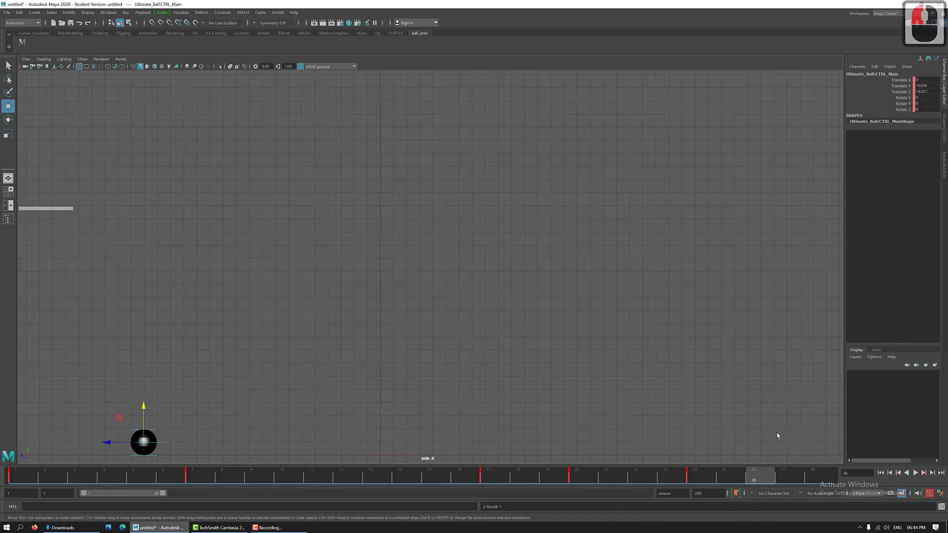
Key the ball's main control at frame 28.
{"action": "left_click", "coordinate": [807, 477]}
{"action": "left_click", "coordinate": [144, 460]}
{"action": "key", "text": "s"}
{"action": "key", "text": "s"}
{"action": "key", "text": "s"}
{"action": "key", "text": "s"}
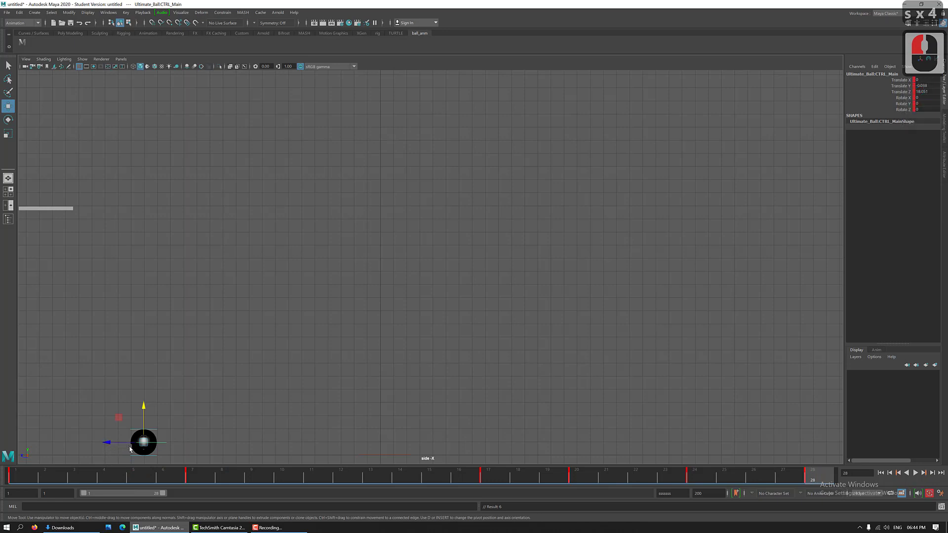
Compare with frame 24 and shift the ball's main control at frame 28 to about 17.41 in Z.
{"action": "left_click", "coordinate": [711, 477]}
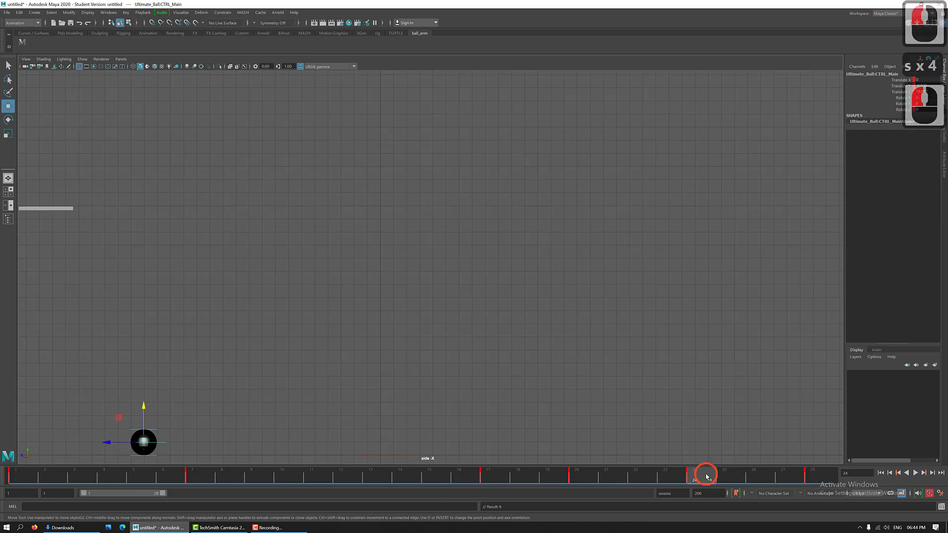
{"action": "left_click", "coordinate": [812, 477]}
{"action": "left_click_drag", "start_coordinate": [109, 448], "coordinate": [118, 444]}
Play back the whole animation and scrub through the keyed poses at frames 1, 7, 17 and 28.
{"action": "left_click_drag", "start_coordinate": [511, 476], "coordinate": [10, 468]}
{"action": "key", "text": "alt+v"}
{"action": "left_click_drag", "start_coordinate": [641, 475], "coordinate": [7, 518]}
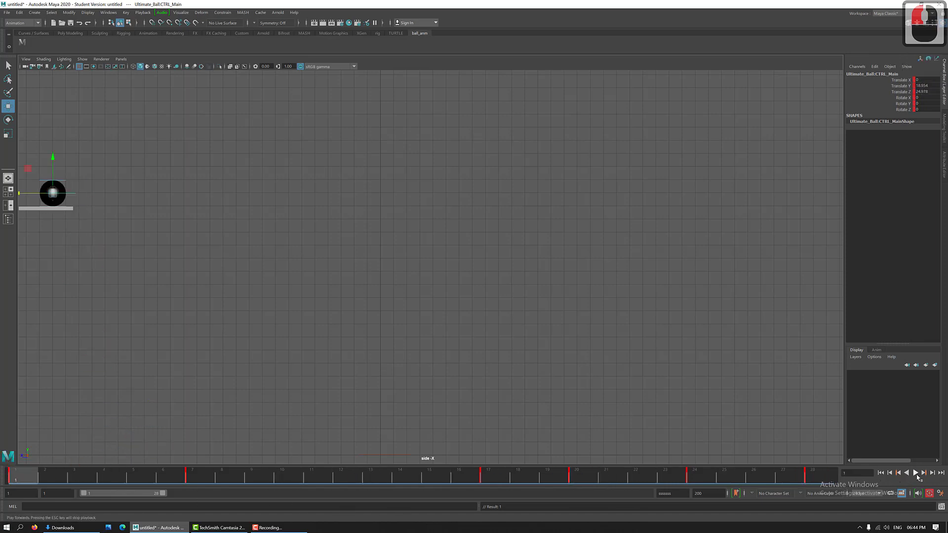
{"action": "left_click", "coordinate": [916, 474]}
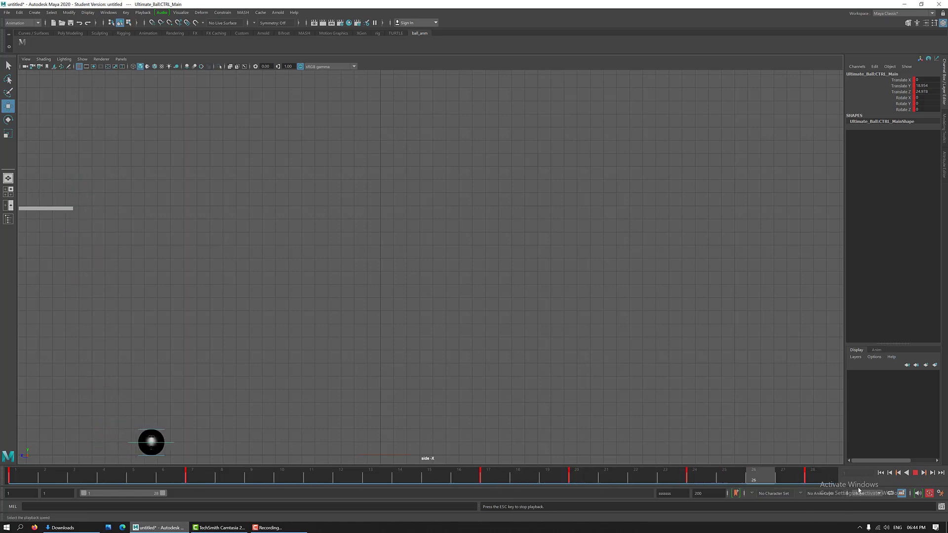
{"action": "left_click", "coordinate": [439, 445]}
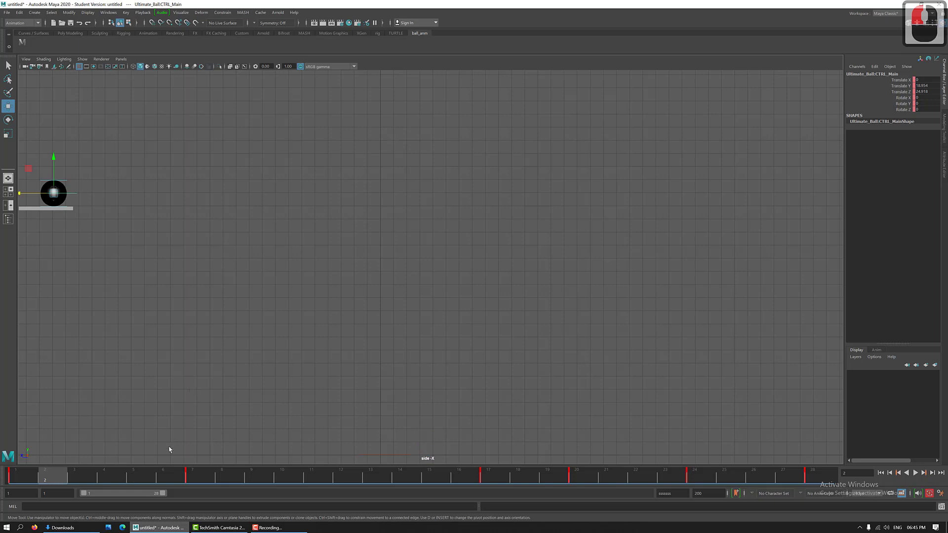
{"action": "left_click", "coordinate": [22, 476]}
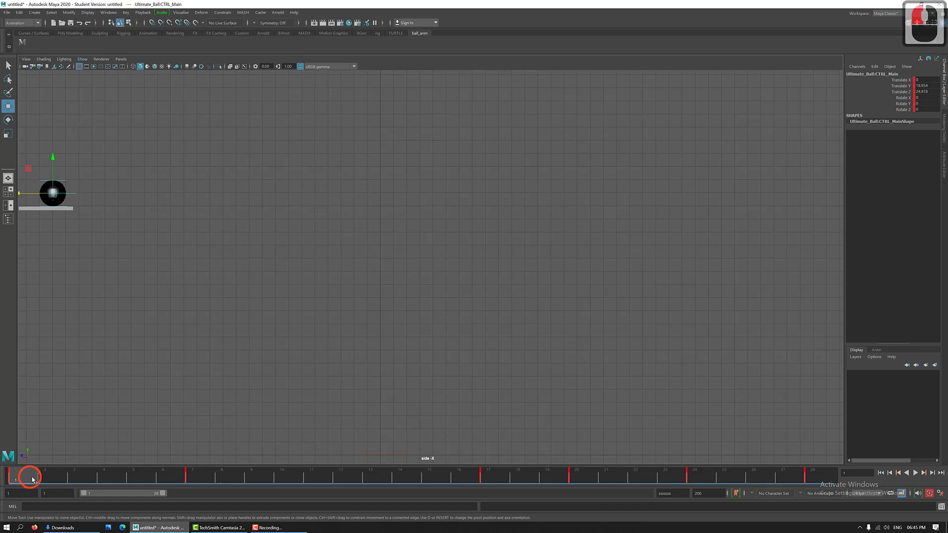
{"action": "left_click_drag", "start_coordinate": [32, 479], "coordinate": [199, 475]}
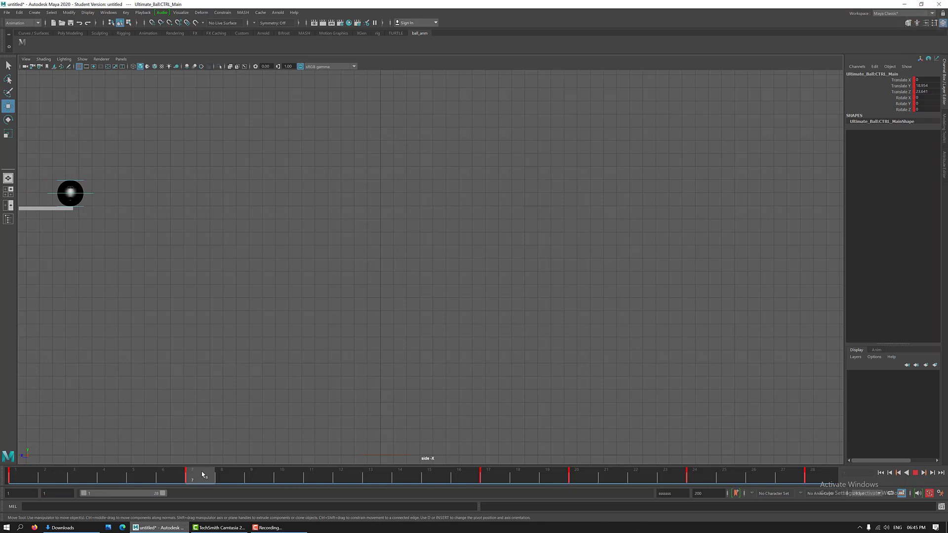
{"action": "left_click_drag", "start_coordinate": [202, 475], "coordinate": [498, 479]}
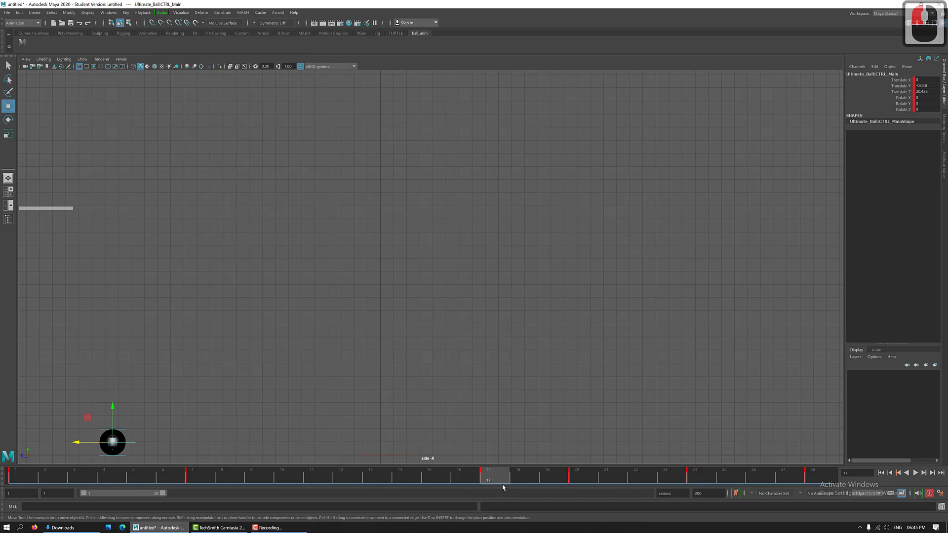
{"action": "left_click_drag", "start_coordinate": [509, 477], "coordinate": [816, 479]}
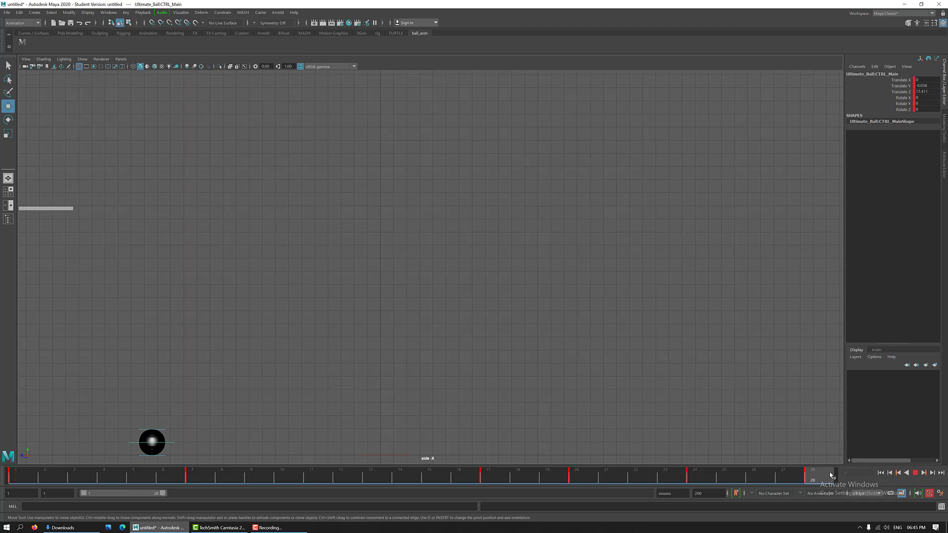
At frame 26, raise the ball's main control slightly to about 0.11 in Y for a second small bounce and review the motion.
{"action": "left_click_drag", "start_coordinate": [831, 477], "coordinate": [753, 477]}
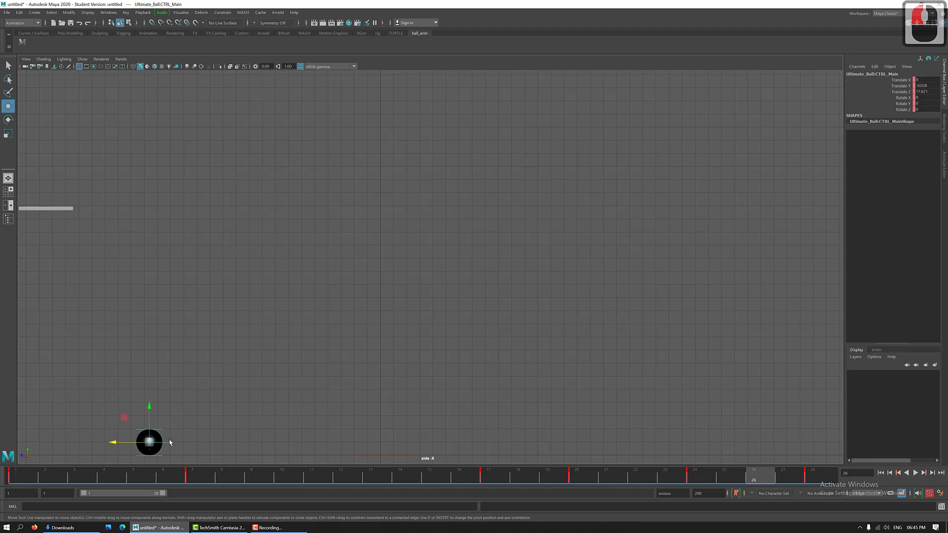
{"action": "left_click_drag", "start_coordinate": [149, 405], "coordinate": [149, 405]}
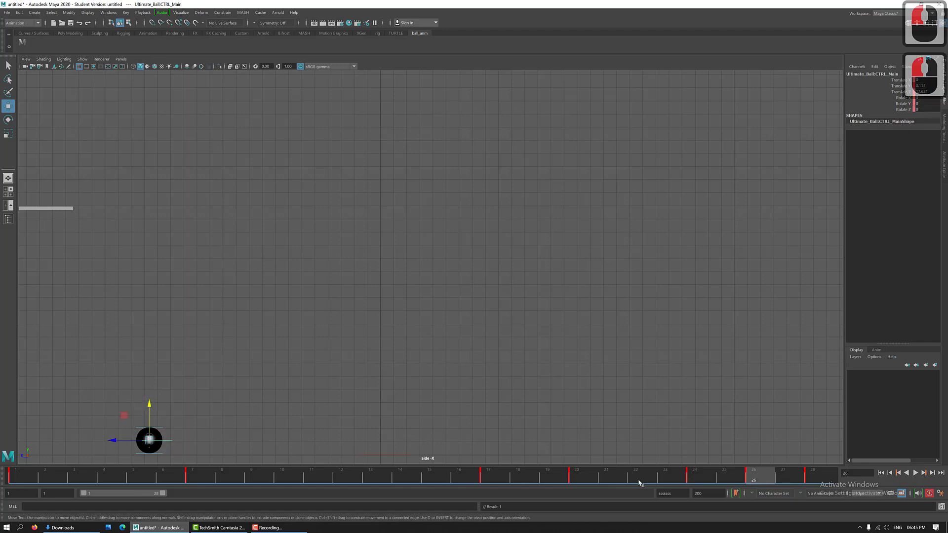
{"action": "left_click_drag", "start_coordinate": [640, 481], "coordinate": [141, 488]}
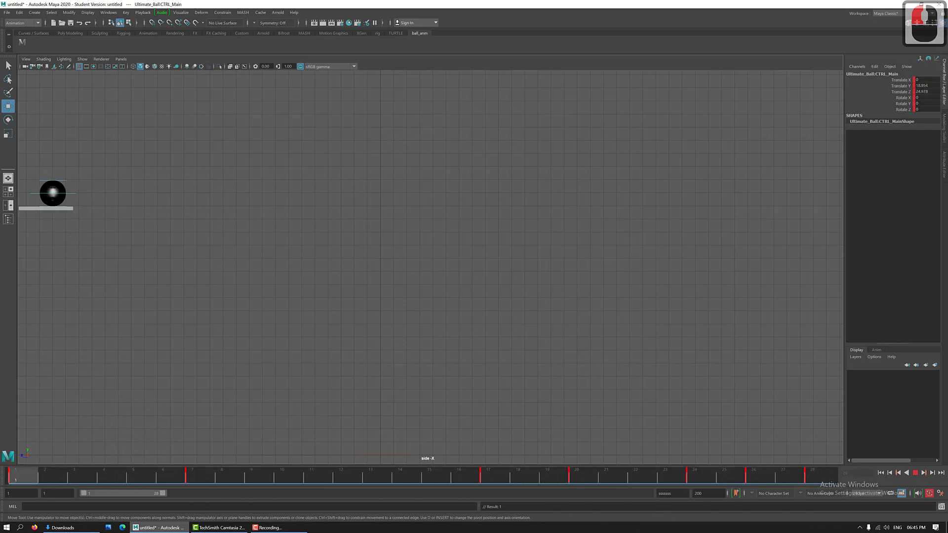
{"action": "left_click", "coordinate": [176, 499]}
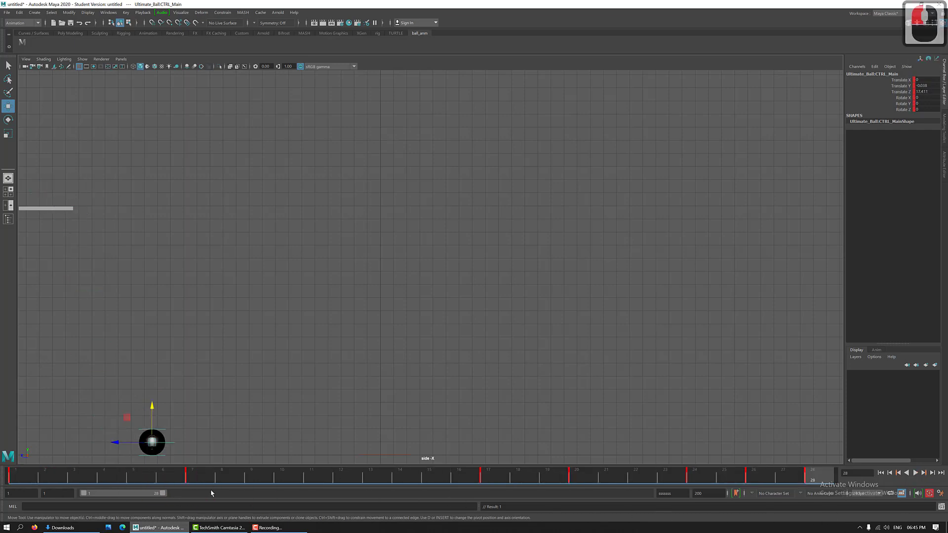
Create a playblast of the animation, watch it in the video player and close the player.
{"action": "right_click", "coordinate": [245, 476]}
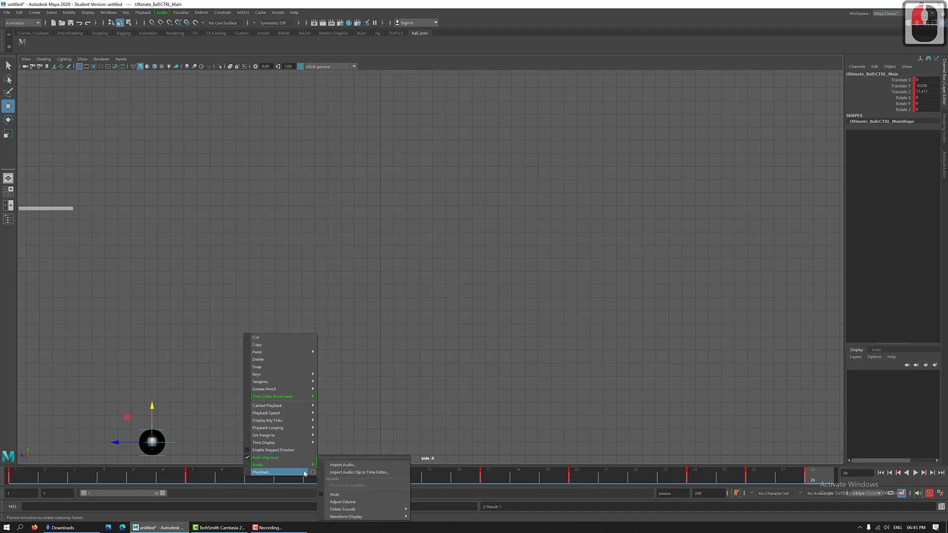
{"action": "left_click", "coordinate": [304, 473]}
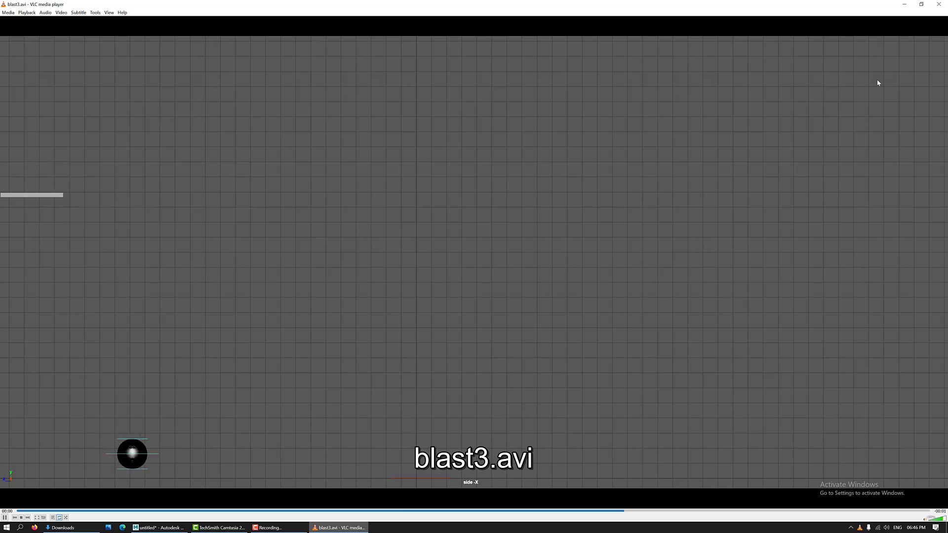
{"action": "left_click", "coordinate": [938, 4]}
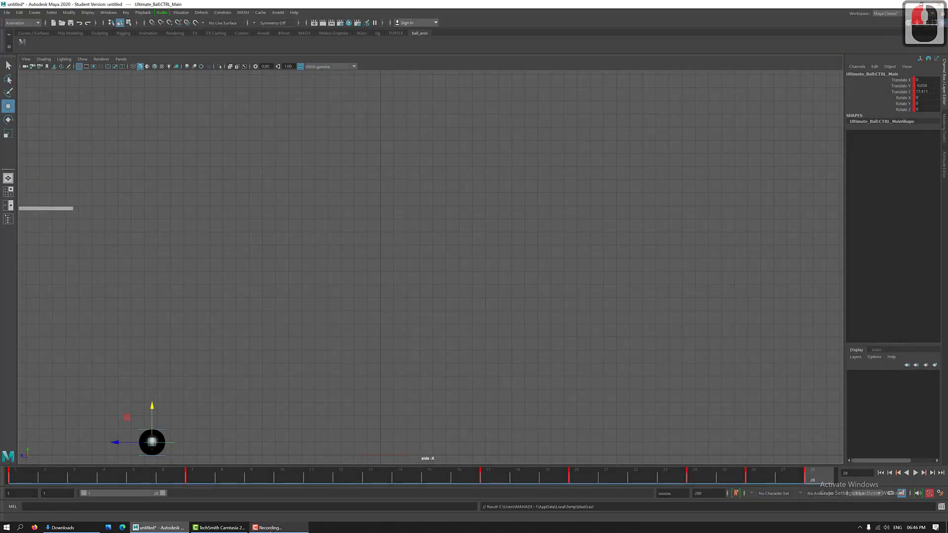
Scrub the timeline to examine the roll between frames 1 and 7, the fall and the first bounce at frame 20.
{"action": "mouse_move", "coordinate": [270, 528]}
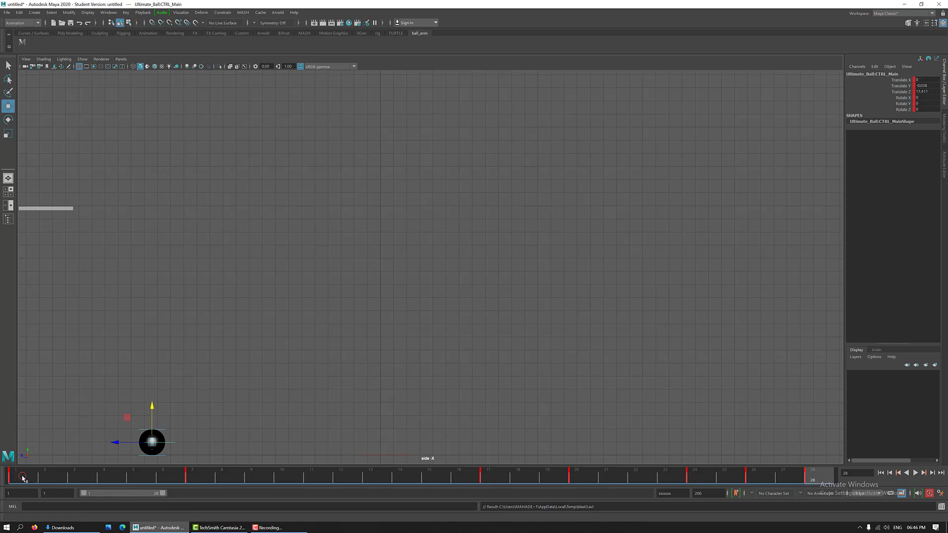
{"action": "left_click_drag", "start_coordinate": [22, 478], "coordinate": [2, 477]}
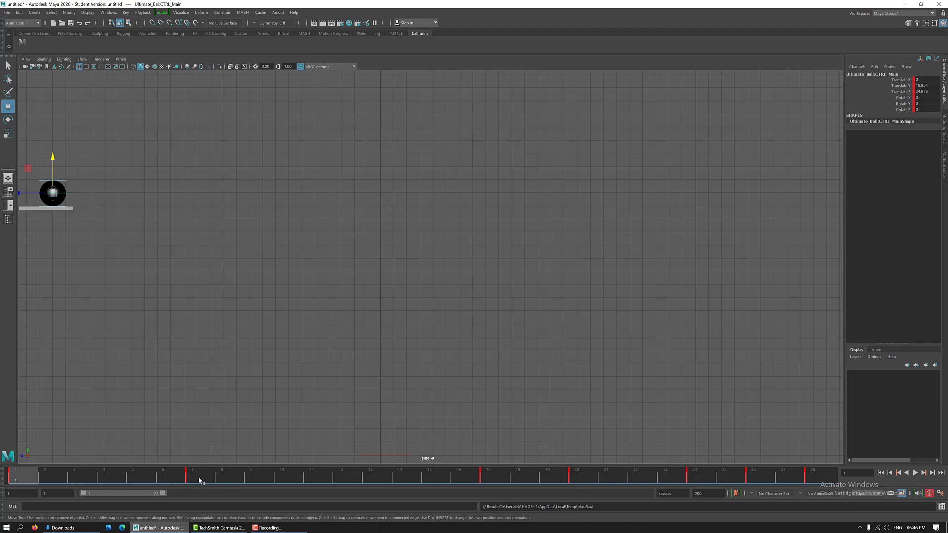
{"action": "left_click", "coordinate": [200, 478]}
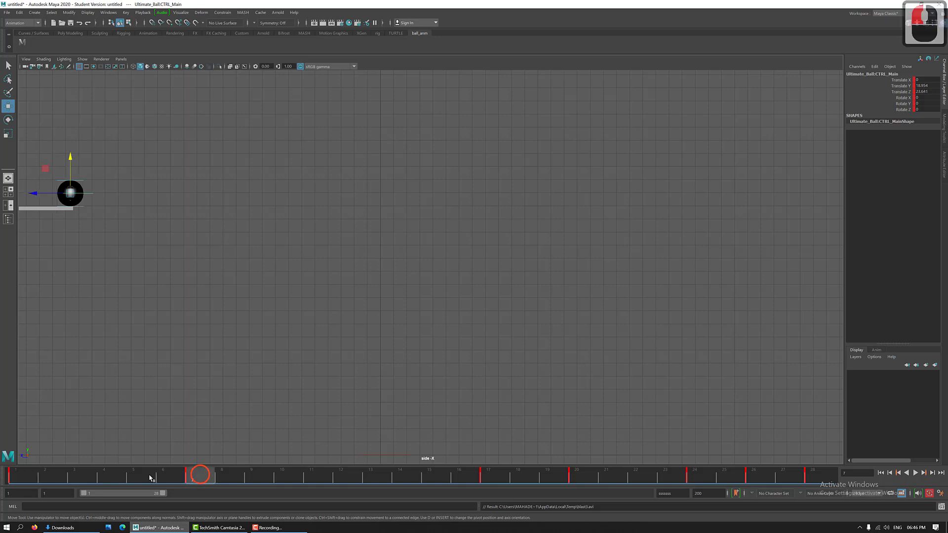
{"action": "left_click", "coordinate": [27, 478]}
{"action": "left_click_drag", "start_coordinate": [167, 477], "coordinate": [200, 472]}
{"action": "left_click", "coordinate": [27, 479]}
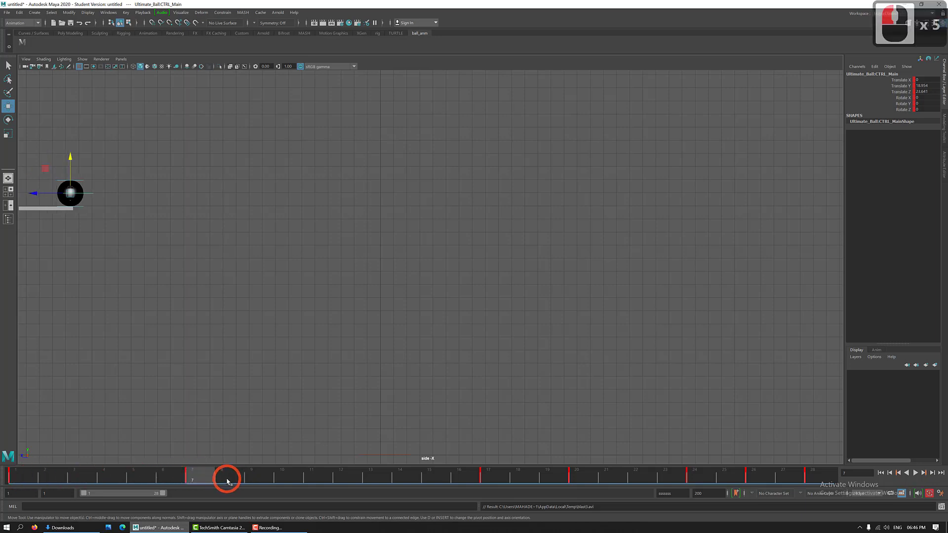
{"action": "left_click_drag", "start_coordinate": [19, 477], "coordinate": [84, 494]}
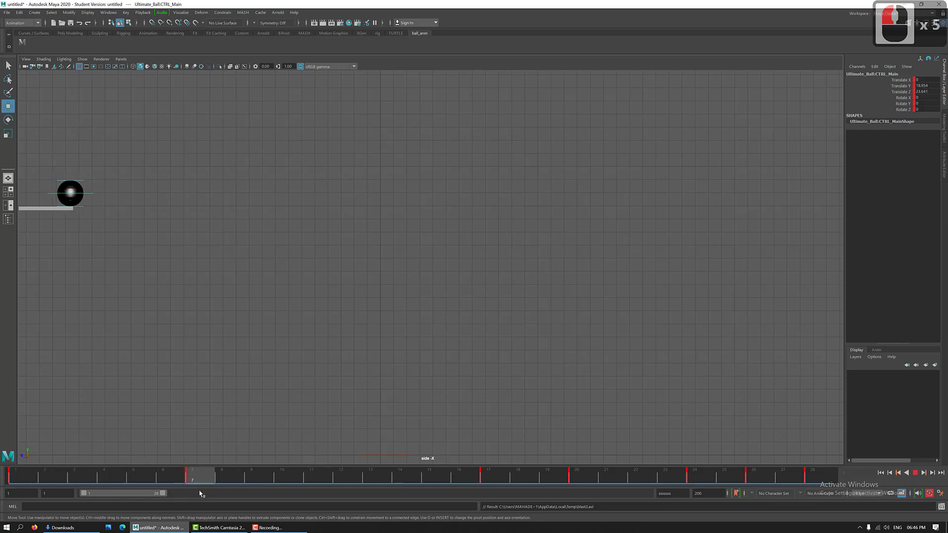
{"action": "left_click_drag", "start_coordinate": [200, 494], "coordinate": [625, 512]}
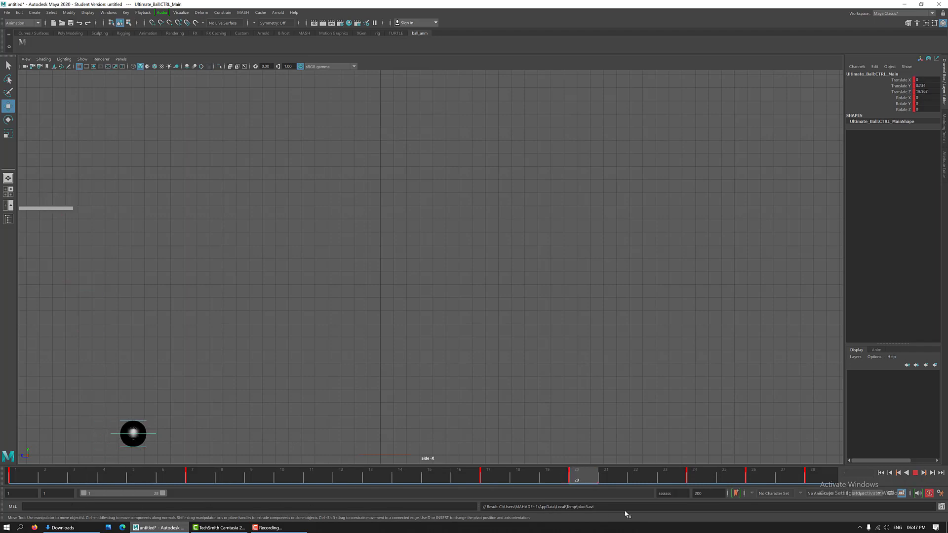
{"action": "left_click", "coordinate": [577, 510]}
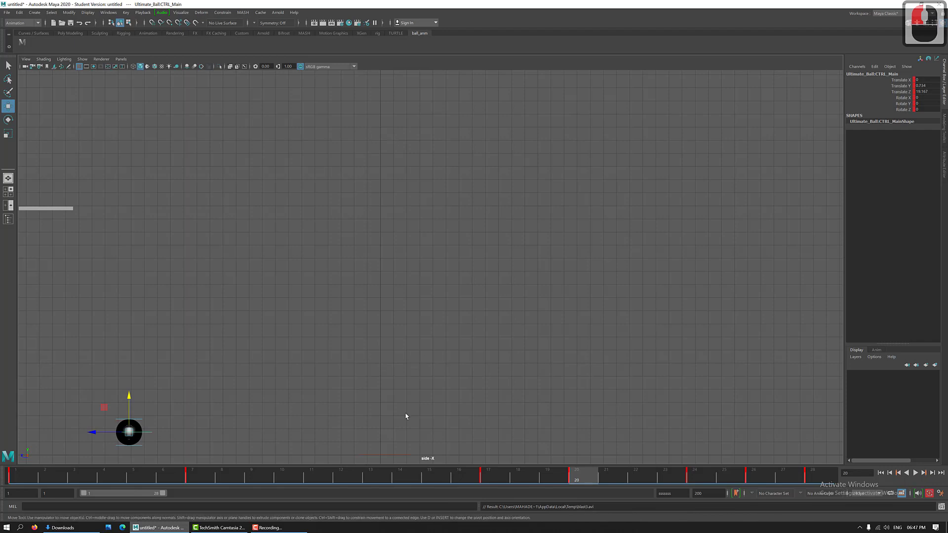
Open the Graph Editor with the main control's animation curves and maximise its window.
{"action": "left_click", "coordinate": [108, 13]}
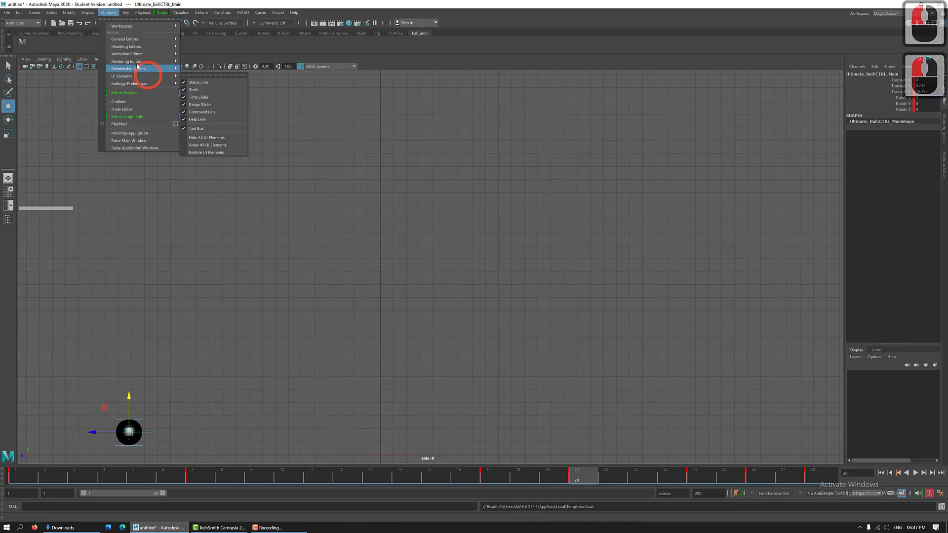
{"action": "left_click", "coordinate": [147, 56]}
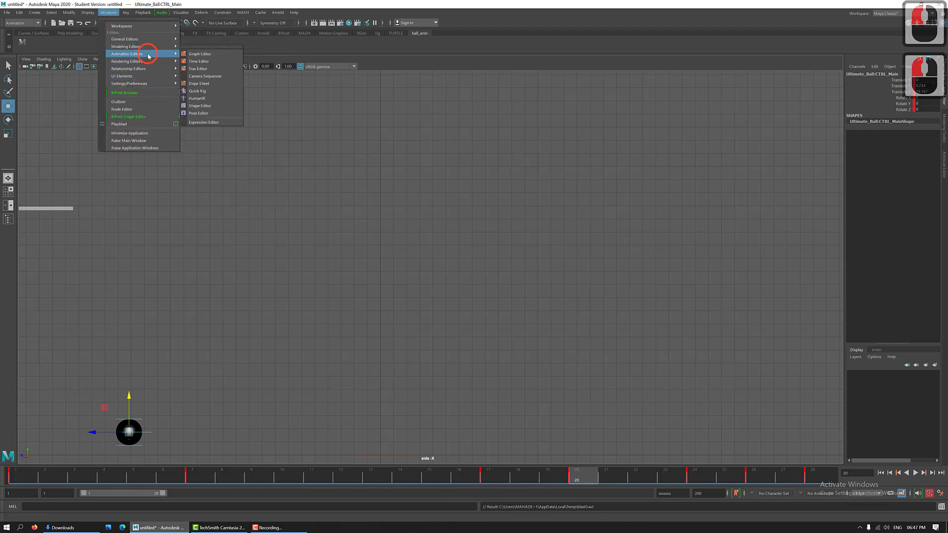
{"action": "left_click", "coordinate": [218, 54]}
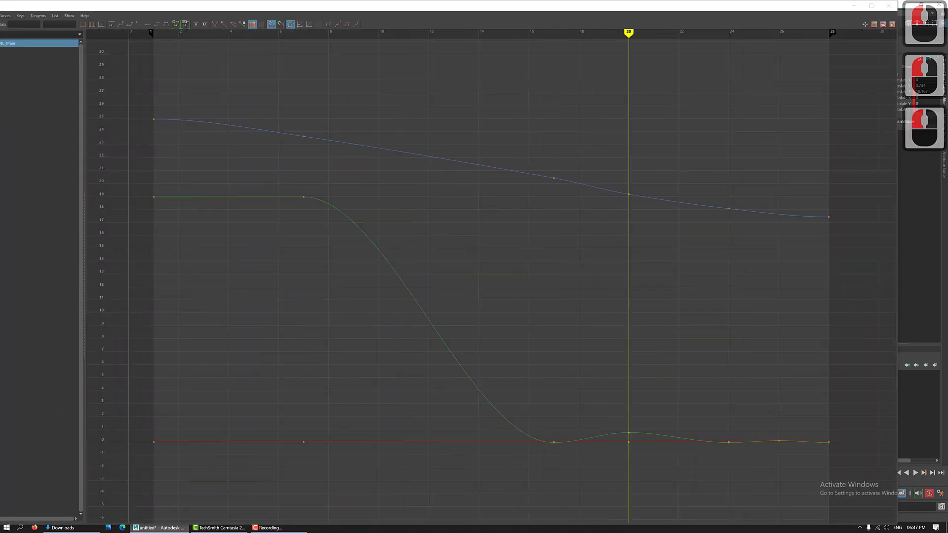
{"action": "left_click", "coordinate": [870, 6]}
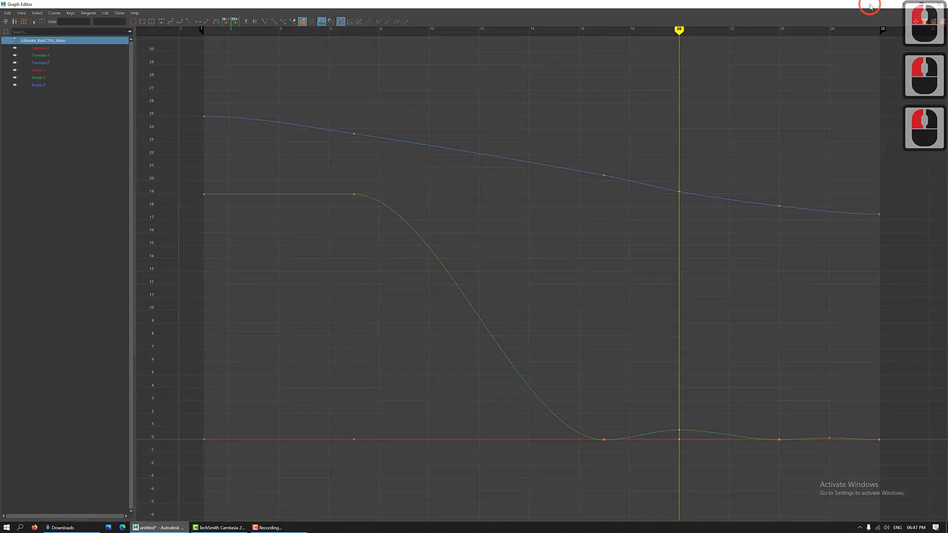
Shrink the Graph Editor window and place it beside the ball so the side view stays visible.
{"action": "left_click", "coordinate": [383, 62]}
{"action": "left_click", "coordinate": [338, 7]}
{"action": "left_click_drag", "start_coordinate": [337, 8], "coordinate": [296, 37]}
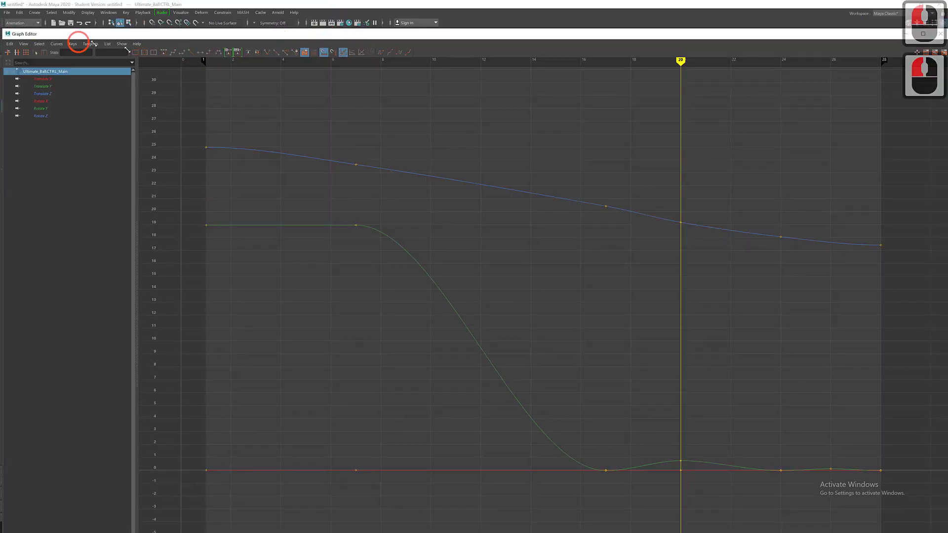
{"action": "left_click_drag", "start_coordinate": [1, 31], "coordinate": [435, 253]}
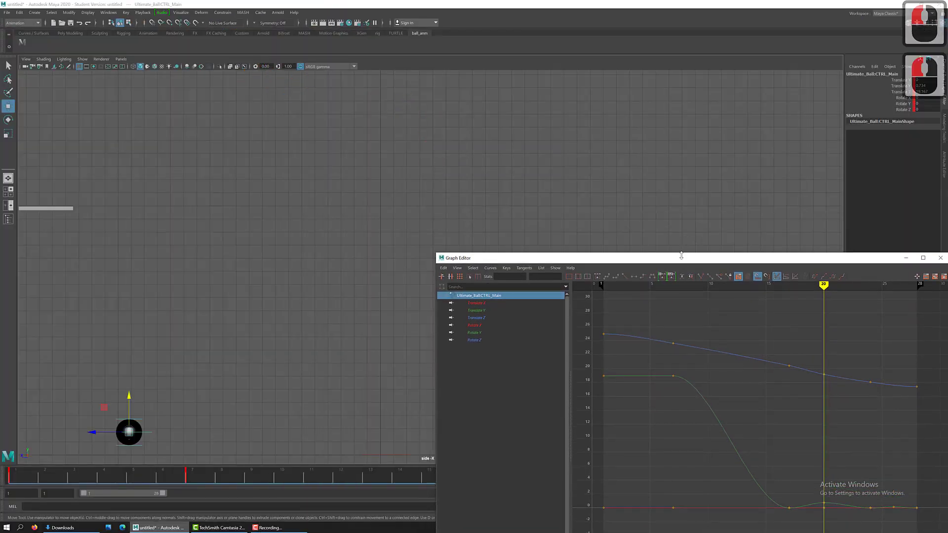
{"action": "left_click_drag", "start_coordinate": [680, 258], "coordinate": [573, 62]}
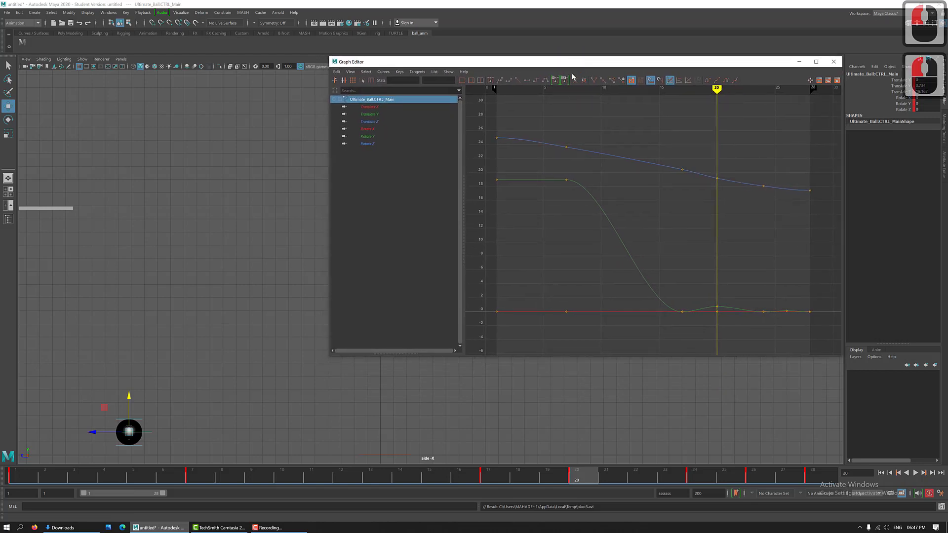
{"action": "left_click_drag", "start_coordinate": [327, 249], "coordinate": [503, 238]}
Isolate the main control's Translate Y curve and frame its bounce keys in the Graph Editor.
{"action": "left_click", "coordinate": [545, 116]}
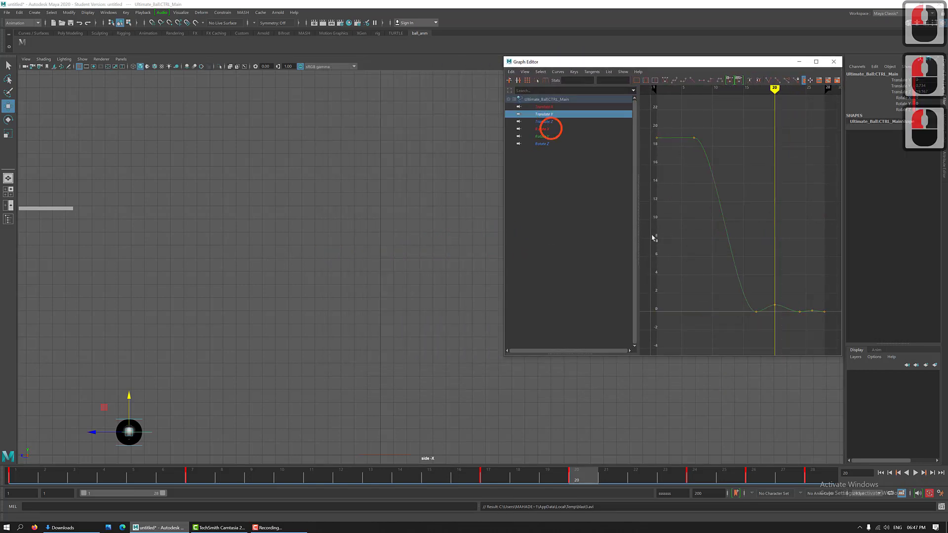
{"action": "left_click", "coordinate": [750, 275]}
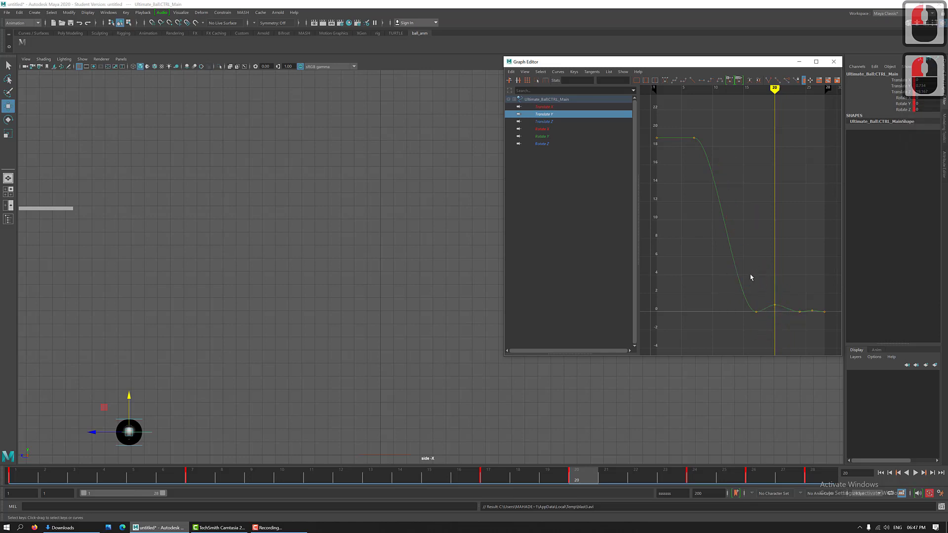
{"action": "left_click_drag", "start_coordinate": [746, 265], "coordinate": [817, 352]}
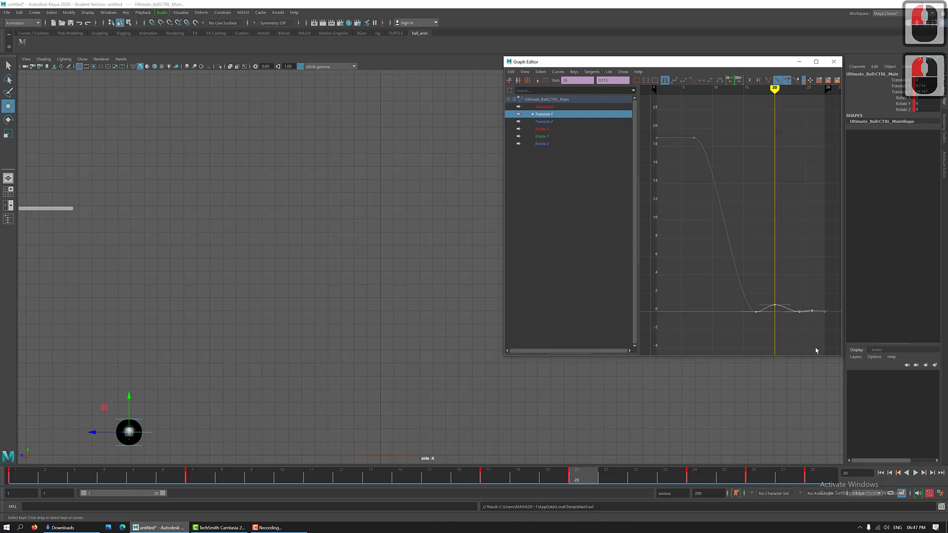
{"action": "key", "text": "f"}
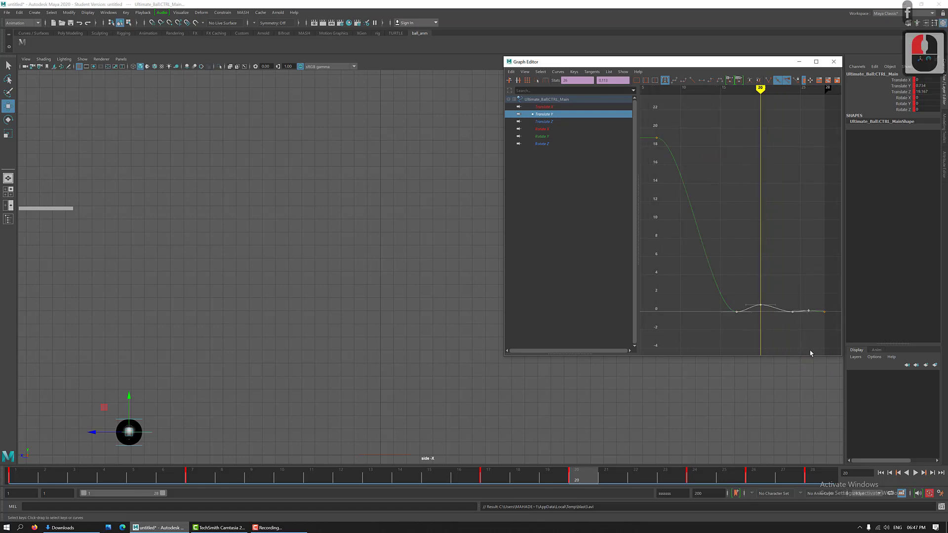
{"action": "left_click_drag", "start_coordinate": [745, 282], "coordinate": [814, 339]}
{"action": "key", "text": "f"}
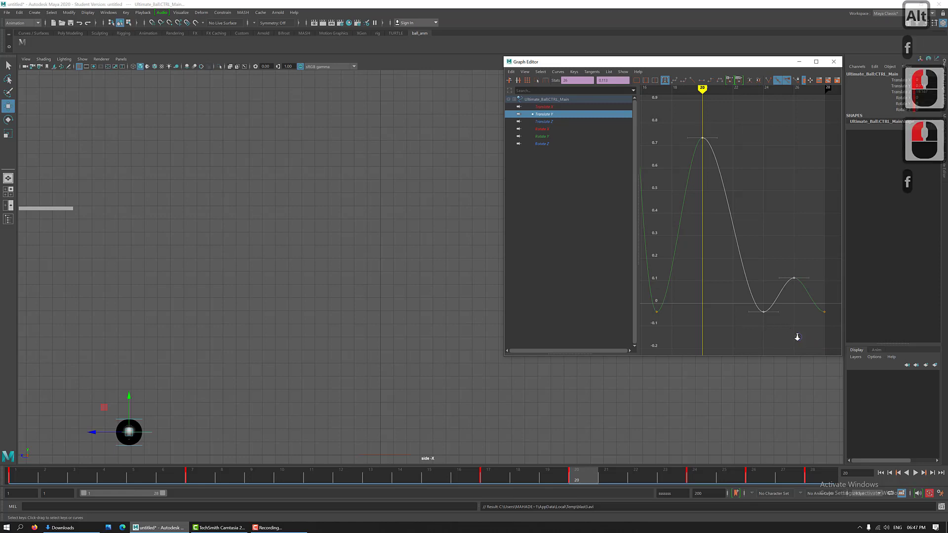
{"action": "right_click_drag", "start_coordinate": [798, 336], "coordinate": [760, 307], "text": "alt"}
{"action": "middle_click_drag", "start_coordinate": [782, 179], "coordinate": [767, 244], "text": "alt"}
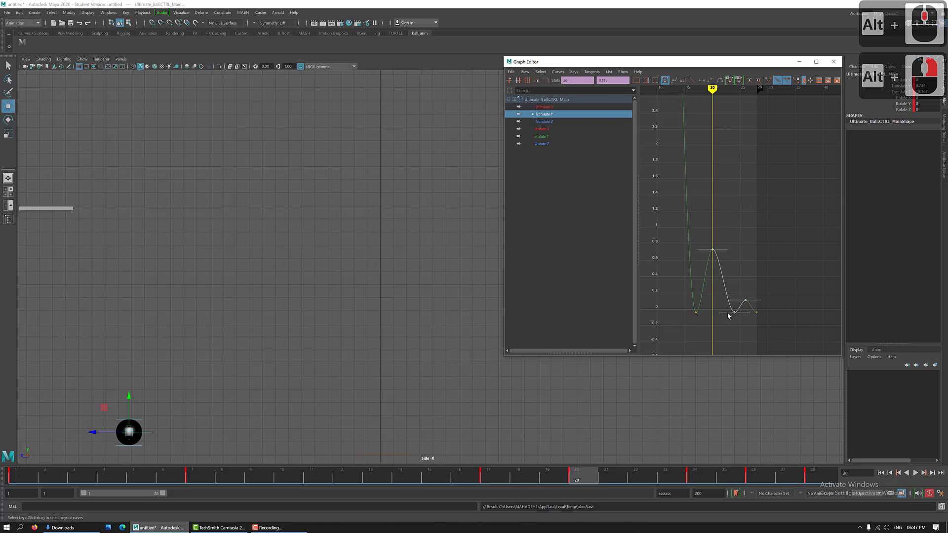
Set the three ground-contact keys of the Translate Y curve at frames 17, 24 and 28 to a value of 0.
{"action": "scroll", "coordinate": [728, 316], "scroll_direction": "up", "scroll_amount": 5, "text": "alt"}
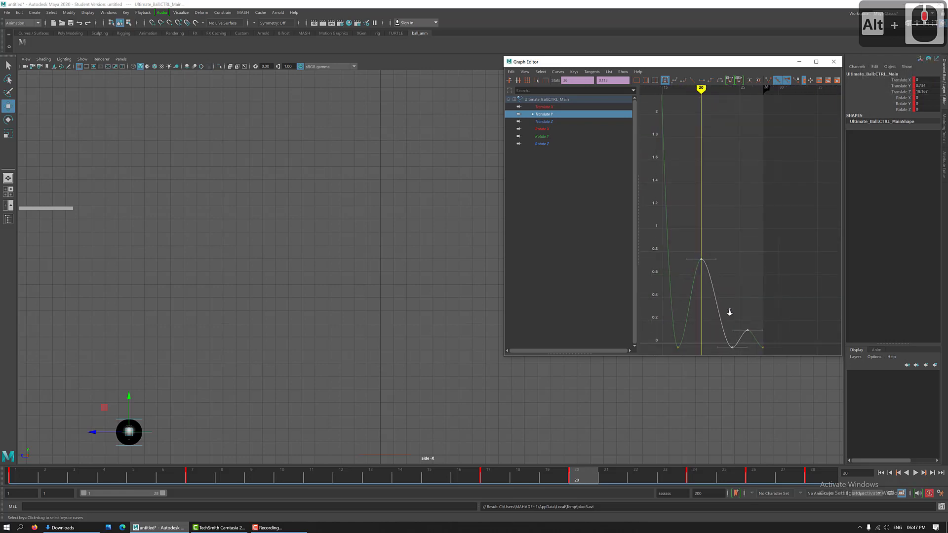
{"action": "scroll", "coordinate": [729, 312], "scroll_direction": "down", "scroll_amount": 4, "text": "alt"}
{"action": "scroll", "coordinate": [728, 312], "scroll_direction": "up", "scroll_amount": 3, "text": "alt"}
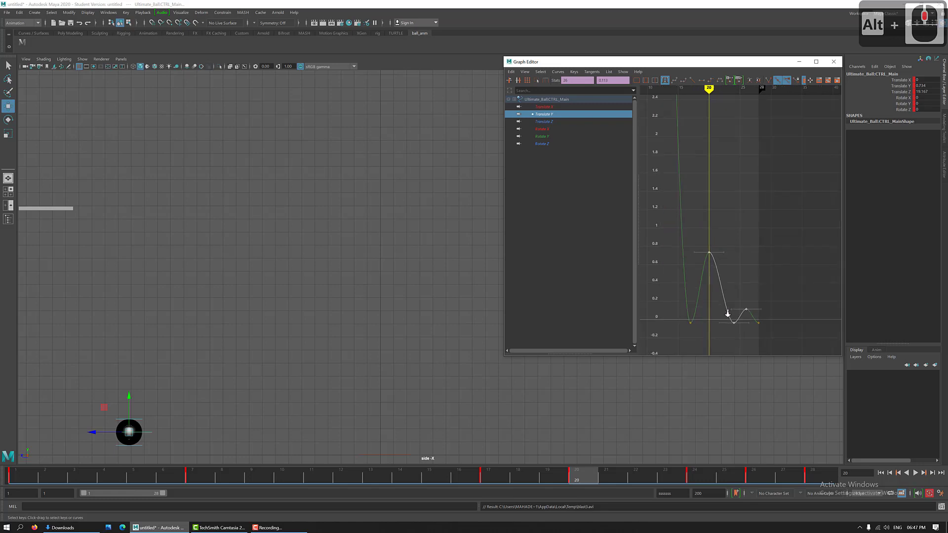
{"action": "scroll", "coordinate": [729, 314], "scroll_direction": "up", "scroll_amount": 3, "text": "alt"}
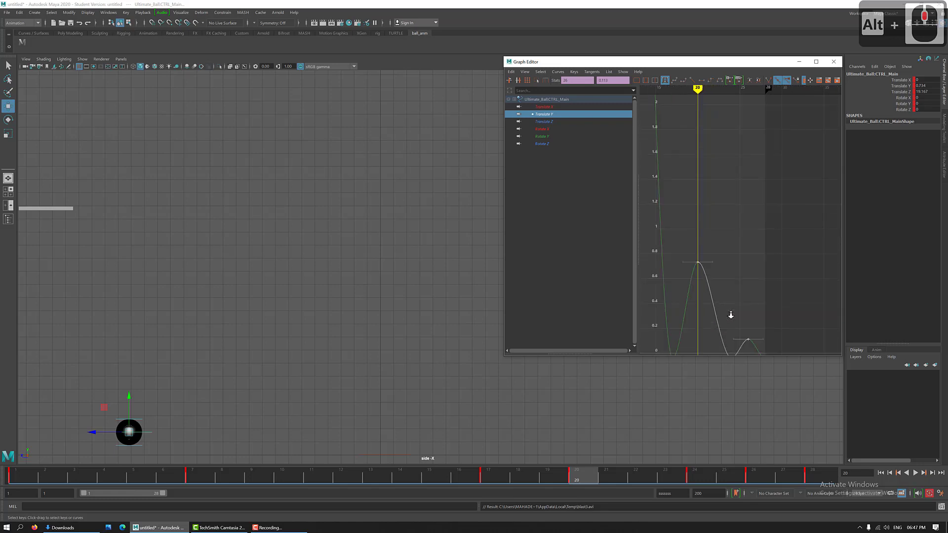
{"action": "scroll", "coordinate": [730, 314], "scroll_direction": "down", "scroll_amount": 3, "text": "alt"}
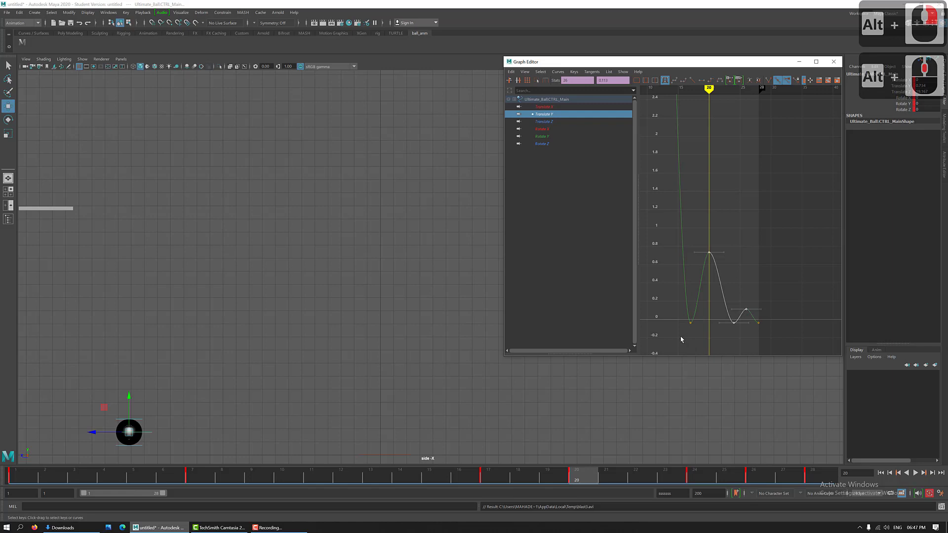
{"action": "left_click_drag", "start_coordinate": [678, 339], "coordinate": [785, 323]}
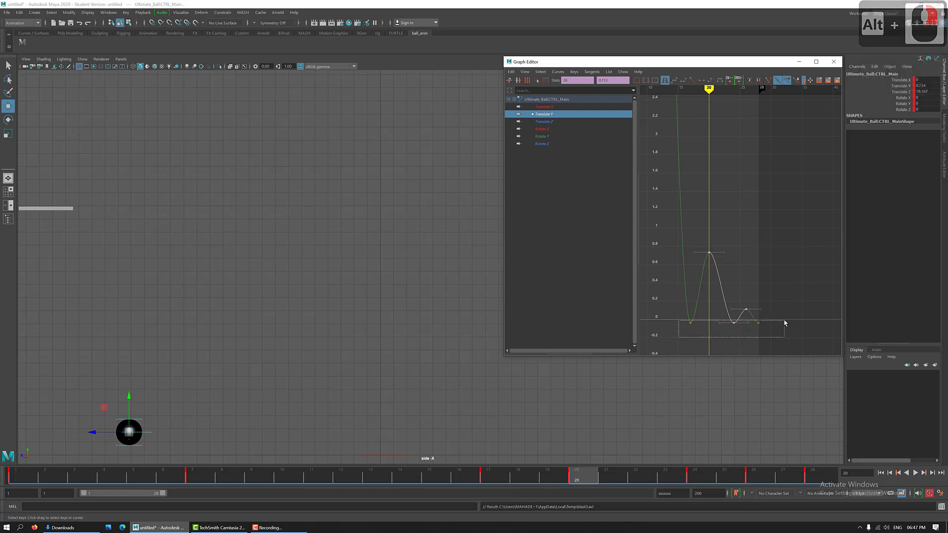
{"action": "left_click", "coordinate": [696, 334]}
{"action": "left_click_drag", "start_coordinate": [676, 338], "coordinate": [775, 322]}
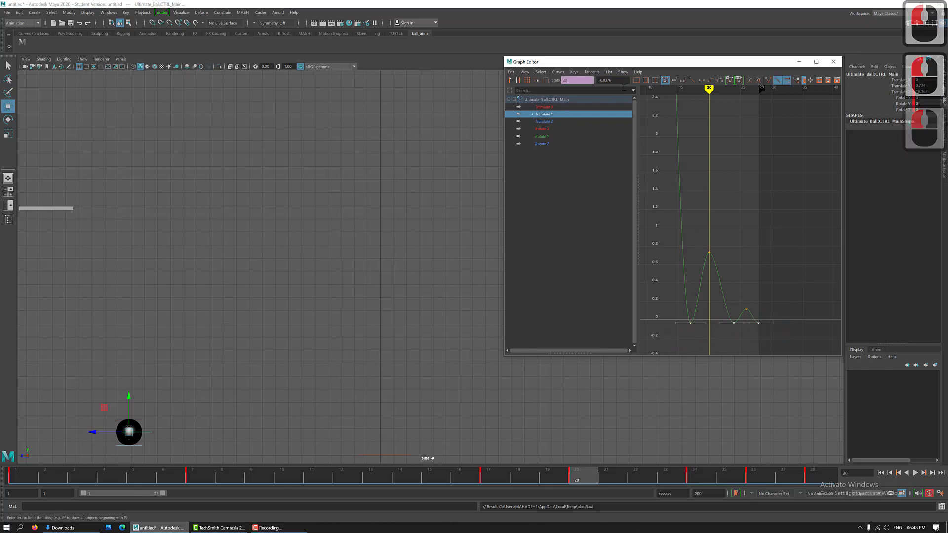
{"action": "double_click", "coordinate": [600, 80]}
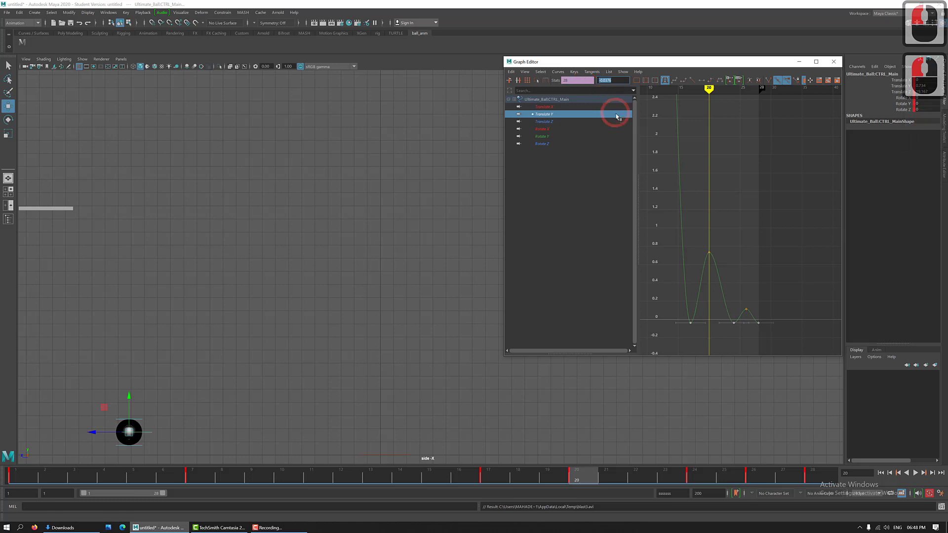
{"action": "type", "text": "0"}
{"action": "key", "text": "Return"}
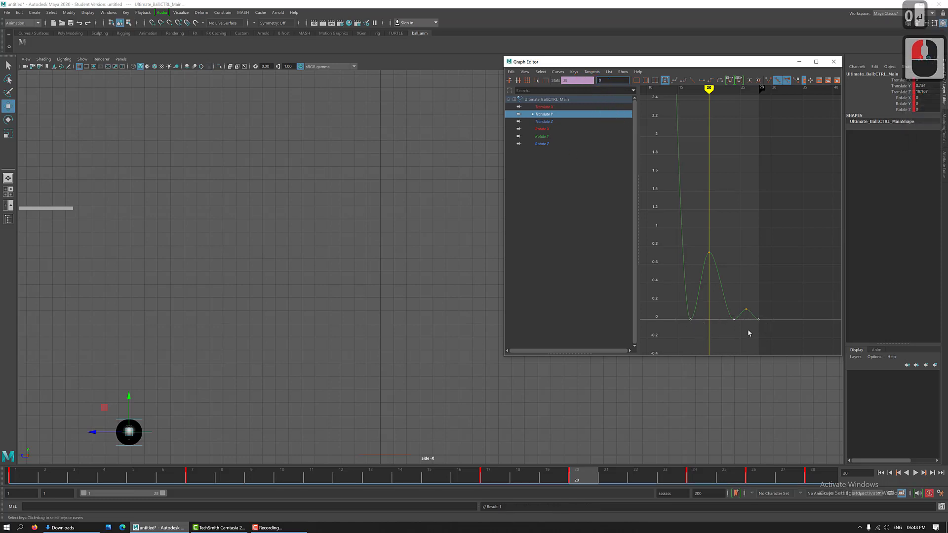
{"action": "left_click", "coordinate": [752, 272]}
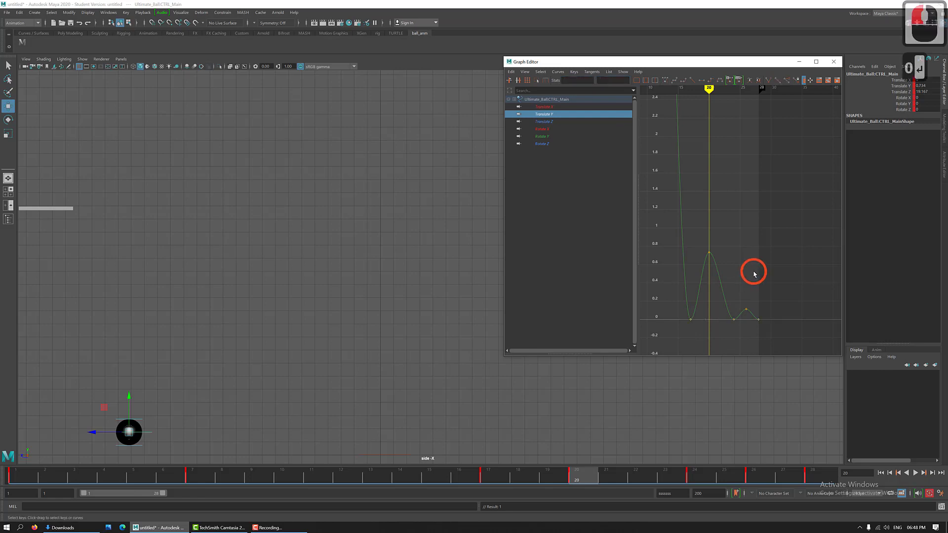
{"action": "left_click", "coordinate": [695, 285]}
Examine the full Translate Y curve and compare the ball's position at frames 1 and 2.
{"action": "right_click_drag", "start_coordinate": [763, 278], "coordinate": [740, 271], "text": "alt"}
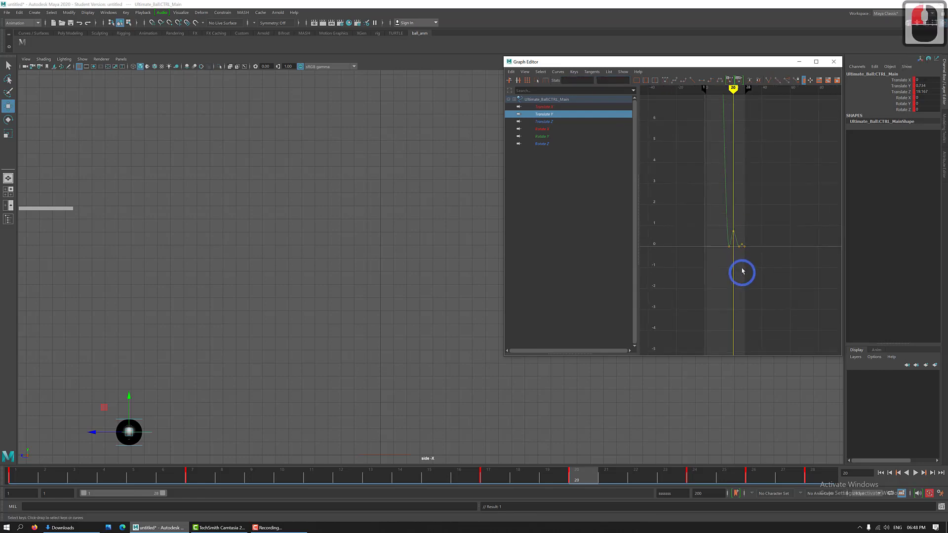
{"action": "right_click_drag", "start_coordinate": [740, 213], "coordinate": [717, 258], "text": "alt"}
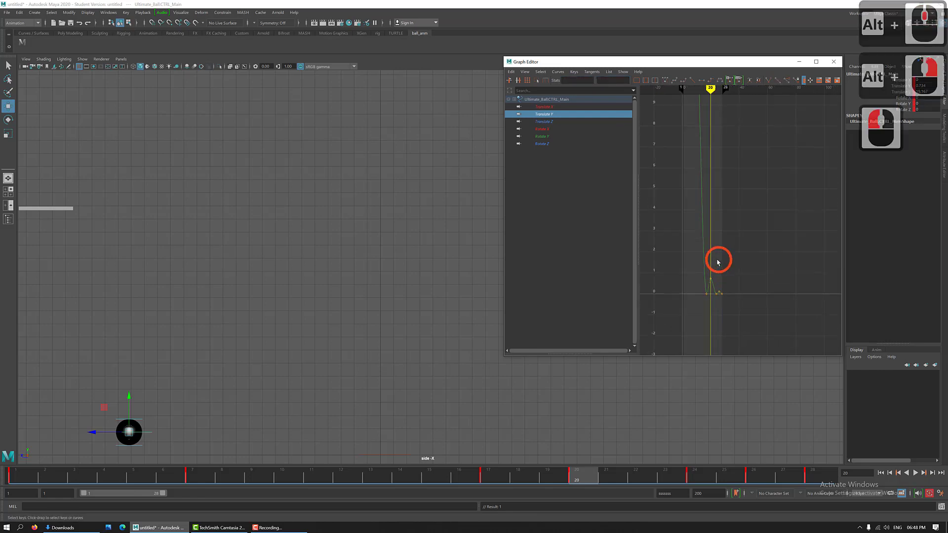
{"action": "left_click", "coordinate": [750, 262]}
{"action": "left_click", "coordinate": [760, 292]}
{"action": "left_click", "coordinate": [752, 281]}
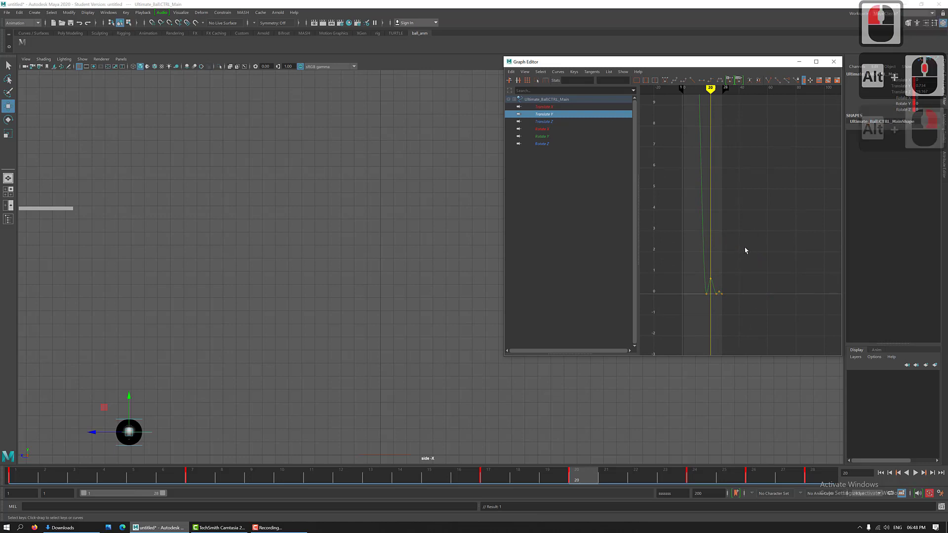
{"action": "key", "text": "f"}
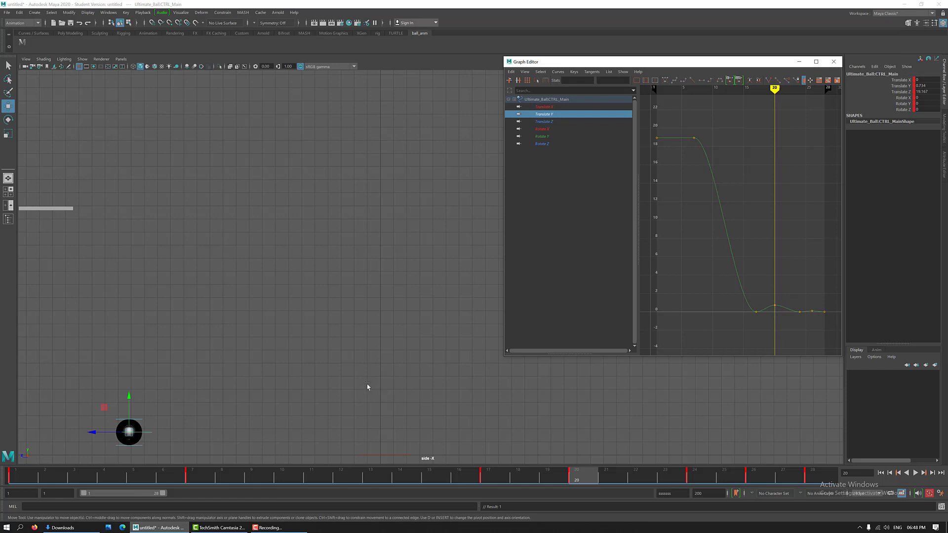
{"action": "left_click", "coordinate": [17, 478]}
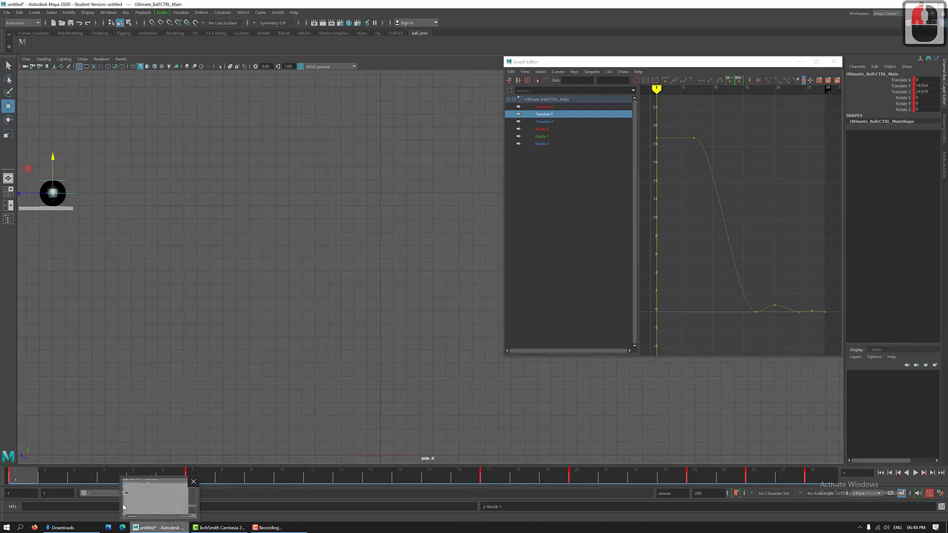
{"action": "left_click", "coordinate": [42, 480]}
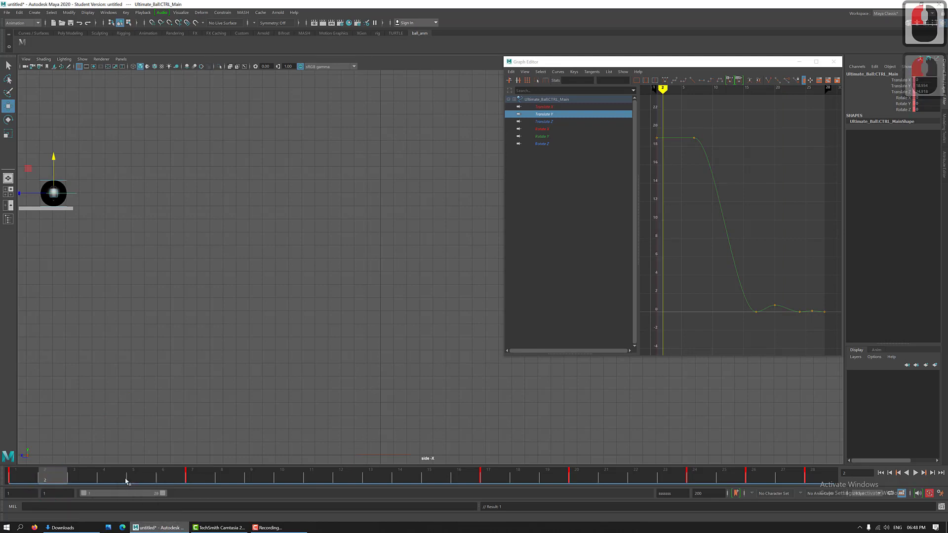
{"action": "left_click", "coordinate": [30, 481]}
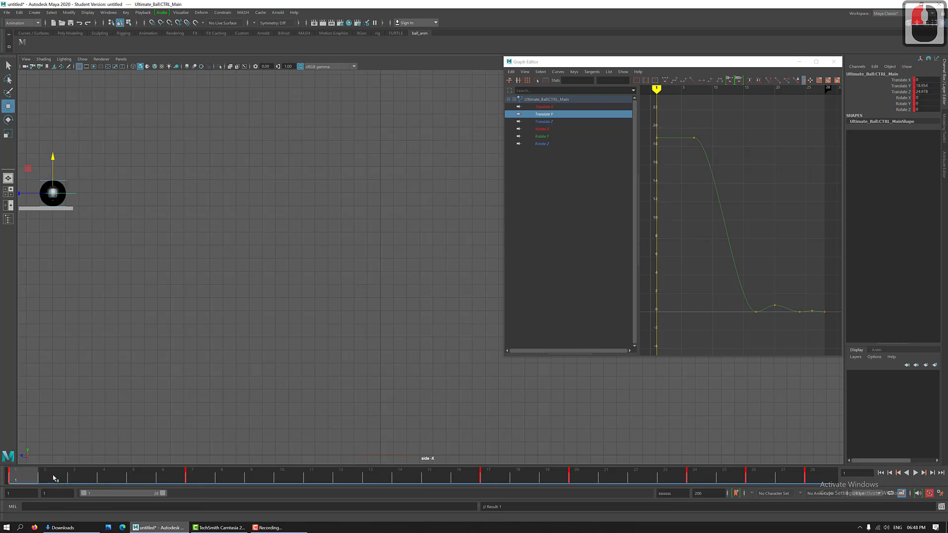
Display the main control's Translate Z curve alone and select its key at frame 1 to examine the ease-out.
{"action": "left_click", "coordinate": [545, 106]}
{"action": "left_click", "coordinate": [549, 122]}
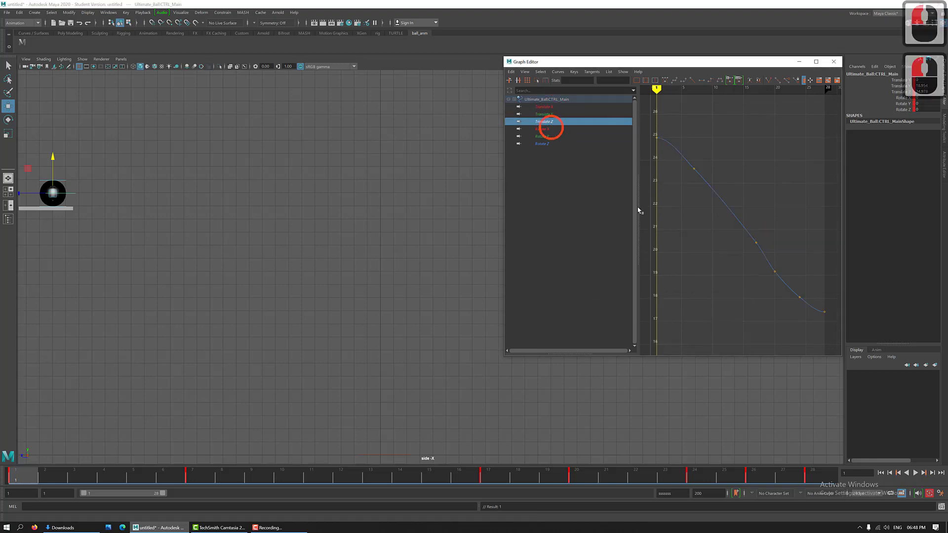
{"action": "left_click", "coordinate": [728, 227]}
{"action": "left_click", "coordinate": [740, 225]}
{"action": "left_click", "coordinate": [725, 157]}
{"action": "left_click", "coordinate": [682, 159]}
{"action": "left_click", "coordinate": [661, 142]}
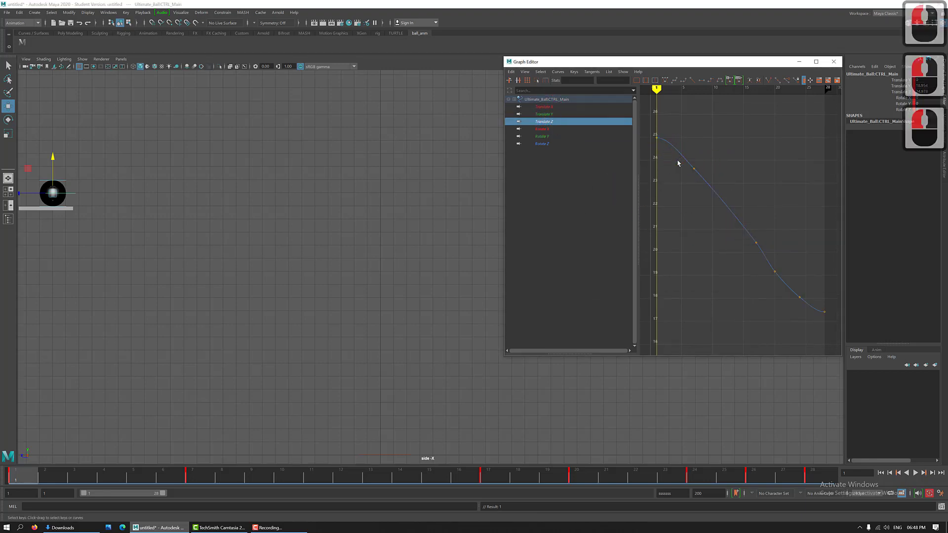
{"action": "left_click_drag", "start_coordinate": [650, 126], "coordinate": [675, 177]}
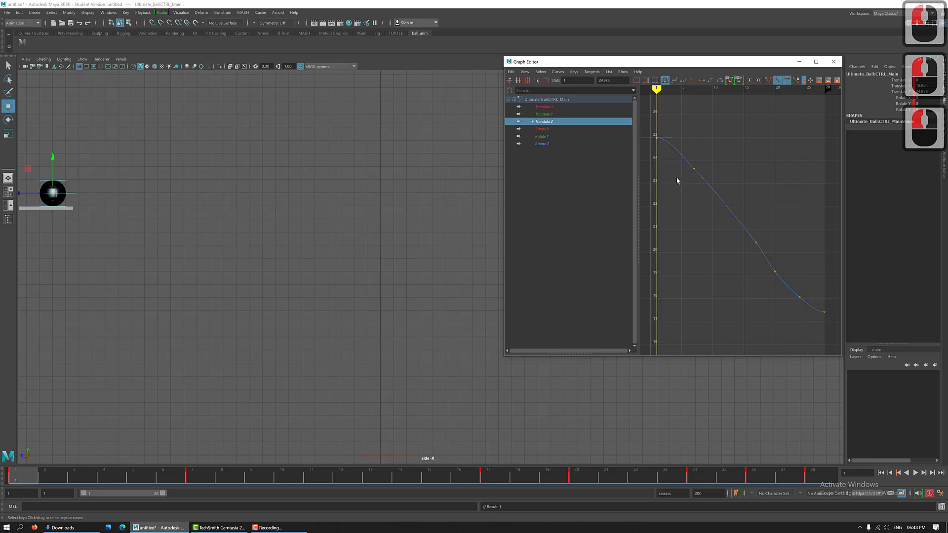
Step through frames 3 to 7 to check the ball's roll against the Translate Z curve.
{"action": "left_click", "coordinate": [90, 478]}
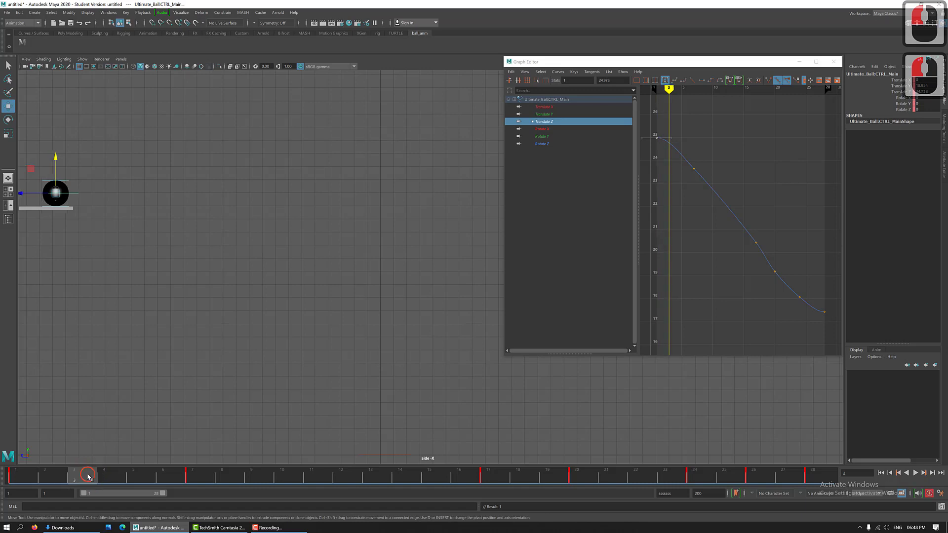
{"action": "left_click", "coordinate": [105, 477]}
{"action": "left_click", "coordinate": [134, 477]}
{"action": "left_click", "coordinate": [165, 478]}
{"action": "left_click", "coordinate": [167, 478]}
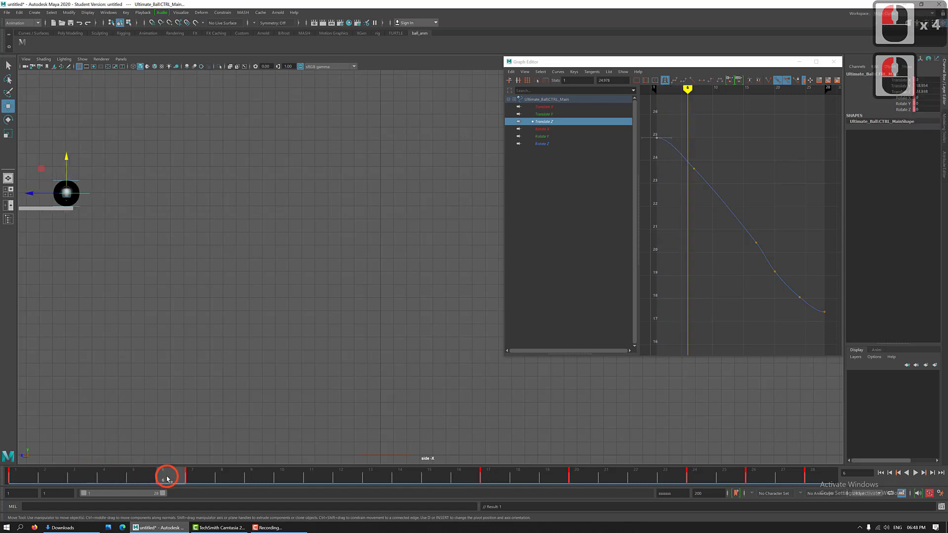
{"action": "left_click", "coordinate": [191, 477]}
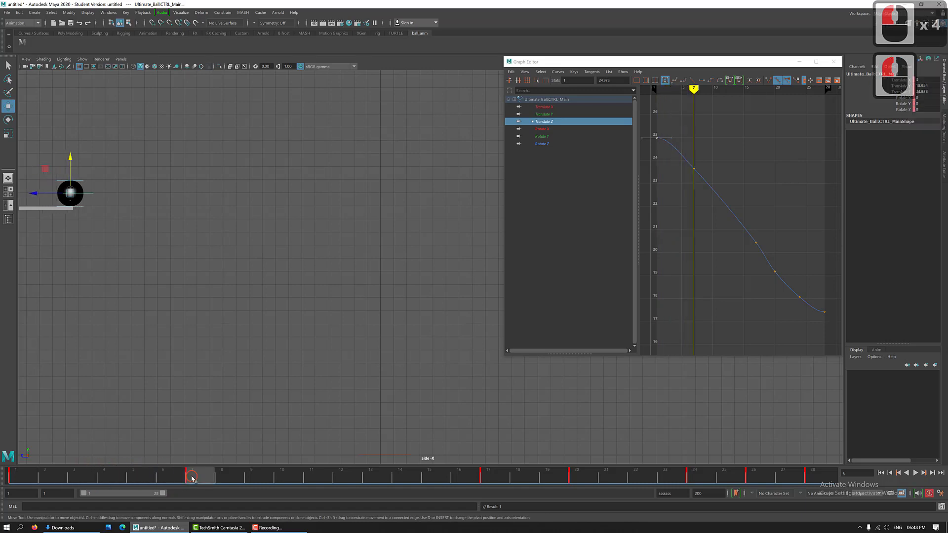
{"action": "left_click", "coordinate": [192, 478]}
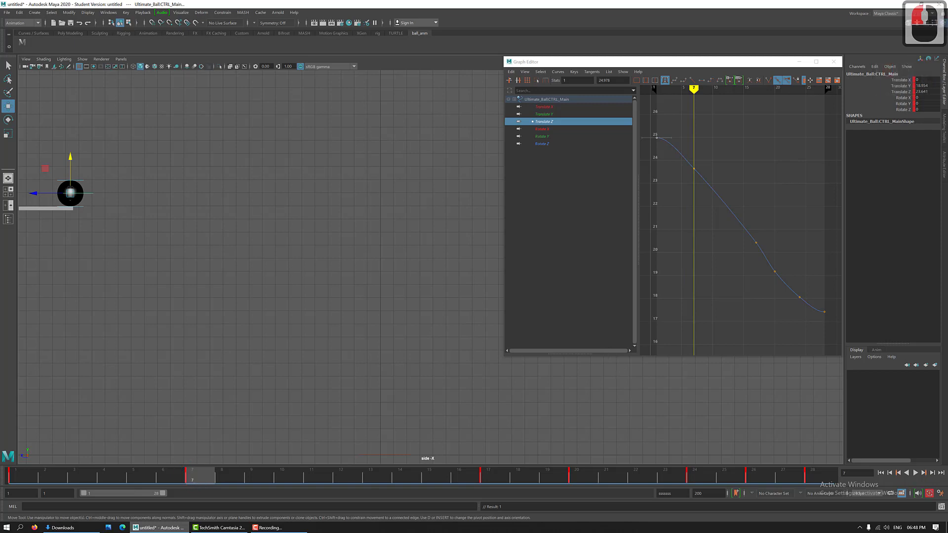
At frame 2, select all of the ball rig's controls and set a key on them.
{"action": "left_click", "coordinate": [46, 477]}
{"action": "mouse_move", "coordinate": [46, 478]}
{"action": "left_mouse_down"}
{"action": "mouse_move", "coordinate": [312, 478]}
{"action": "mouse_move", "coordinate": [430, 506]}
{"action": "mouse_move", "coordinate": [754, 513]}
{"action": "mouse_move", "coordinate": [829, 532]}
{"action": "mouse_move", "coordinate": [370, 486]}
{"action": "mouse_move", "coordinate": [15, 481]}
{"action": "mouse_move", "coordinate": [47, 480]}
{"action": "left_mouse_up"}
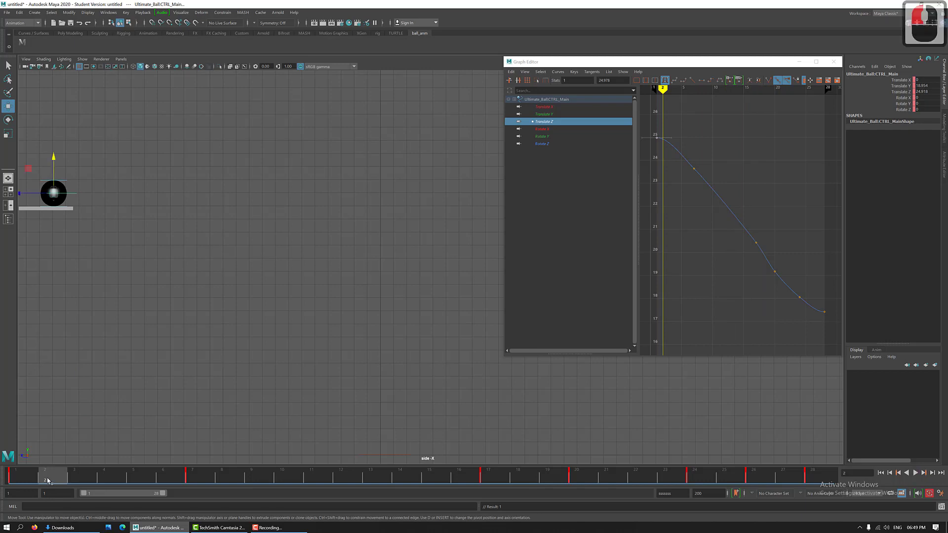
{"action": "left_click", "coordinate": [21, 43]}
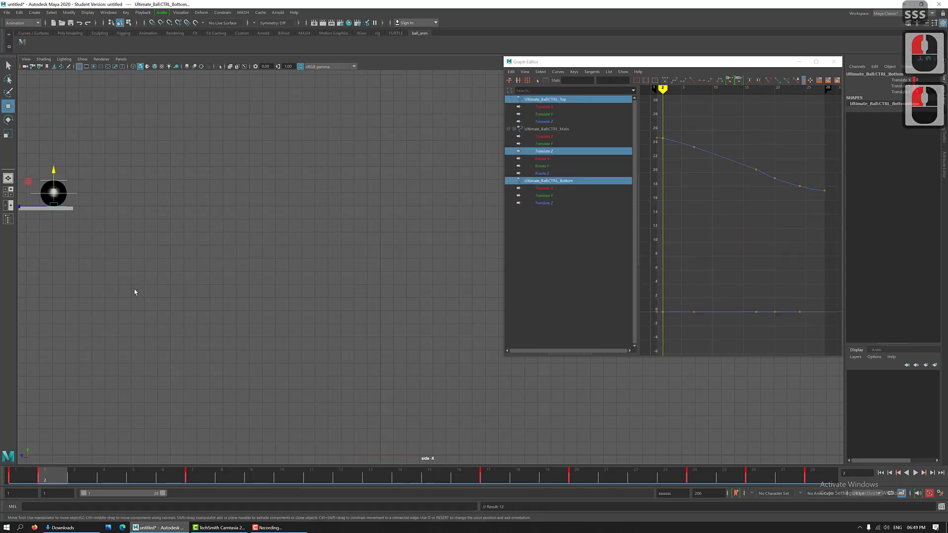
{"action": "key", "text": "s"}
{"action": "key", "text": "s"}
{"action": "key", "text": "s"}
{"action": "key", "text": "s"}
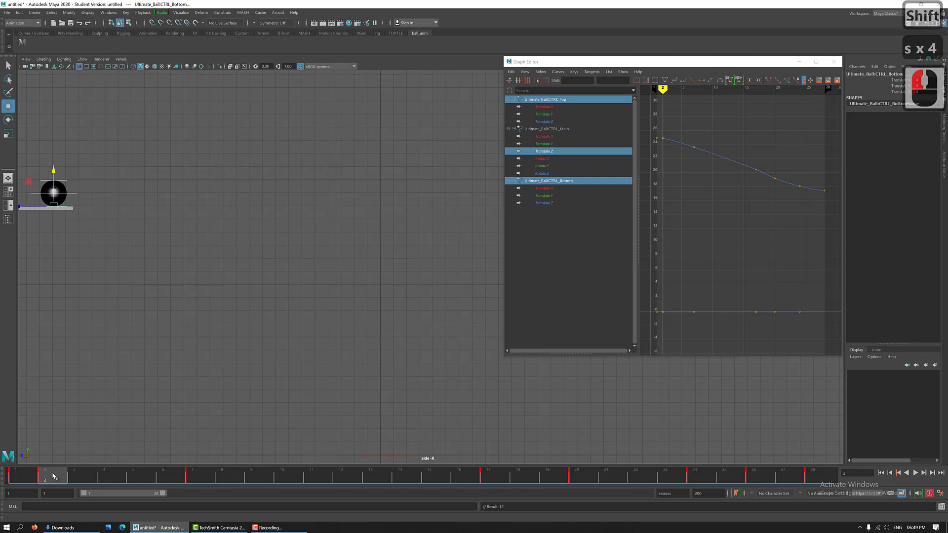
Move the key of all ball rig controls from frame 2 to frame 3 on the timeline.
{"action": "left_click", "coordinate": [54, 476], "text": "shift"}
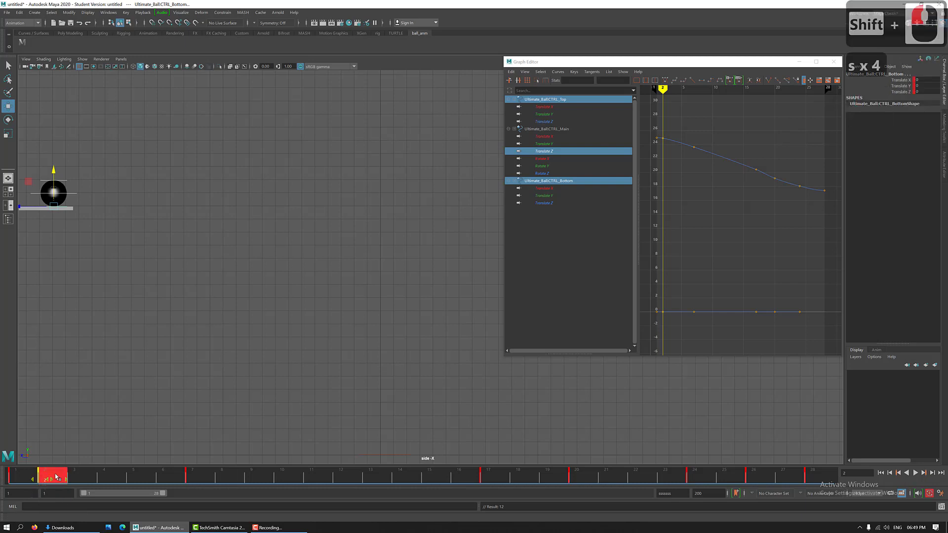
{"action": "left_click_drag", "start_coordinate": [55, 475], "coordinate": [85, 475], "text": "shift"}
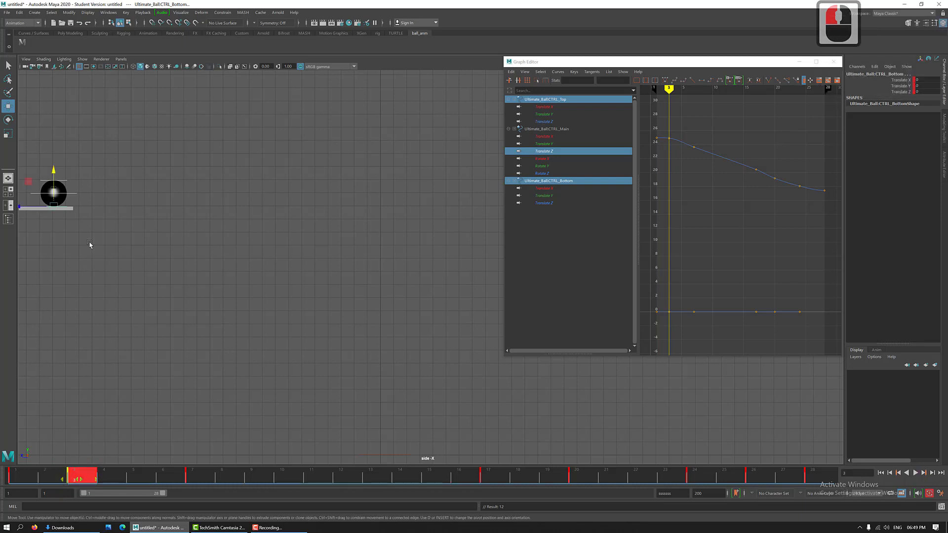
{"action": "left_click", "coordinate": [93, 250]}
Display only the main control's Translate Z curve and examine its ease-out at the keys on frames 1 and 3.
{"action": "left_click", "coordinate": [69, 204]}
{"action": "left_click", "coordinate": [72, 193]}
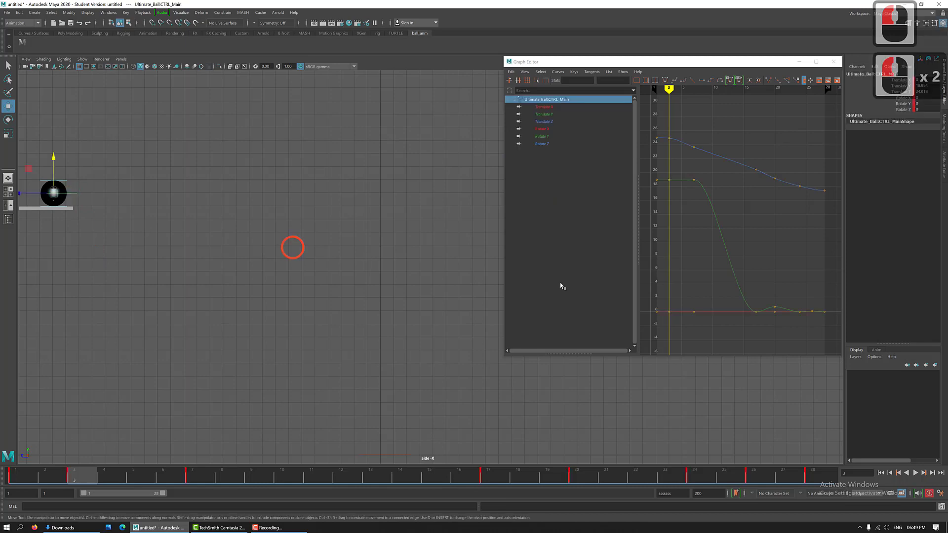
{"action": "left_click", "coordinate": [548, 122]}
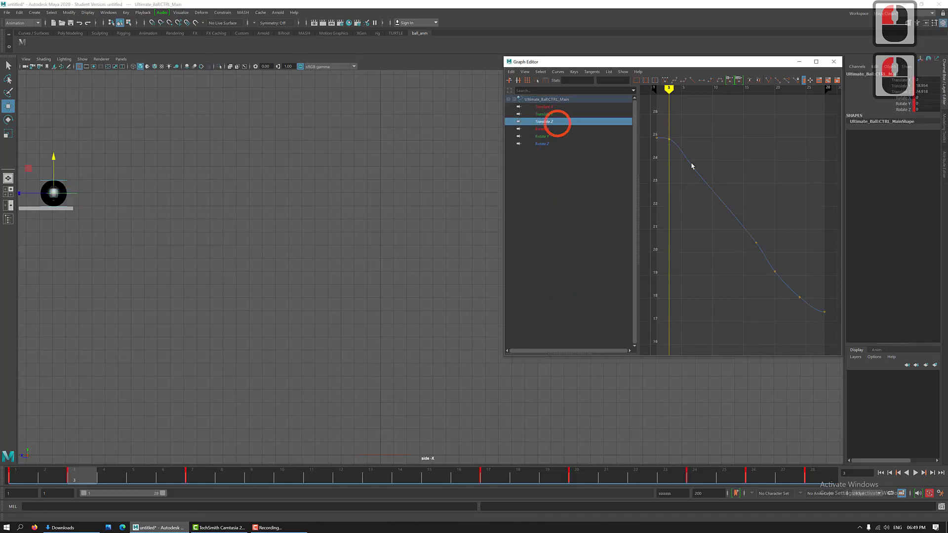
{"action": "left_click", "coordinate": [709, 142]}
{"action": "left_click", "coordinate": [652, 127]}
{"action": "left_click_drag", "start_coordinate": [652, 126], "coordinate": [677, 158]}
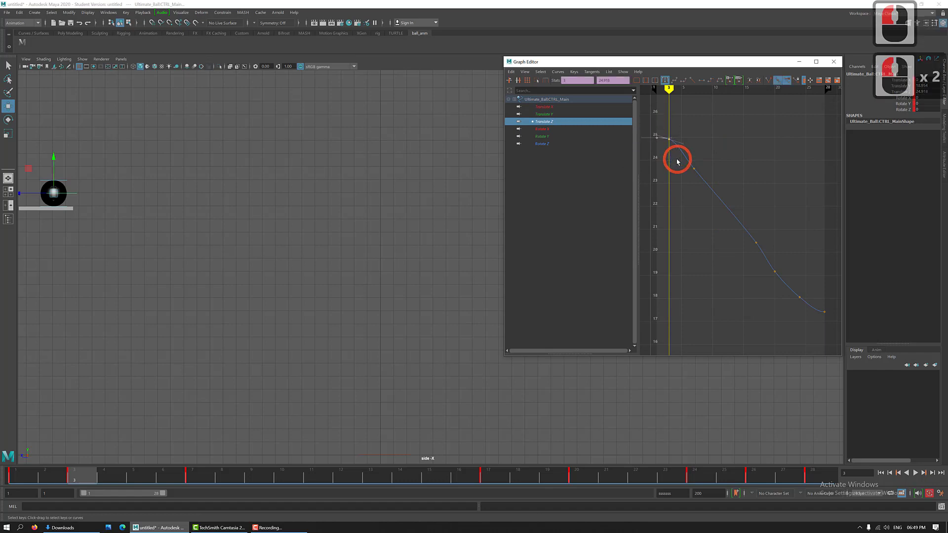
{"action": "key", "text": "f"}
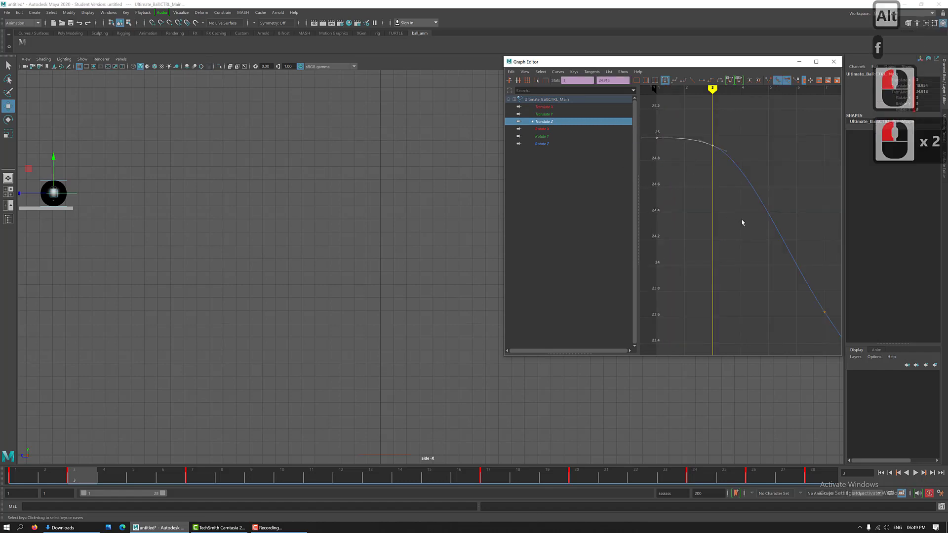
{"action": "mouse_move", "coordinate": [740, 220]}
{"action": "right_mouse_down", "text": "alt"}
{"action": "mouse_move", "coordinate": [734, 216]}
{"action": "mouse_move", "coordinate": [740, 222]}
{"action": "right_mouse_up", "text": "alt"}
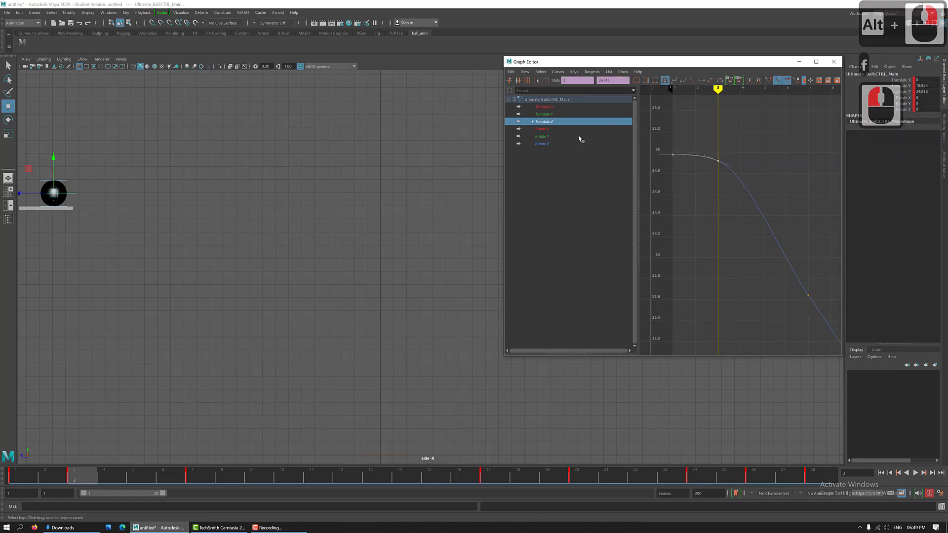
{"action": "left_click", "coordinate": [548, 123]}
{"action": "left_click", "coordinate": [672, 155]}
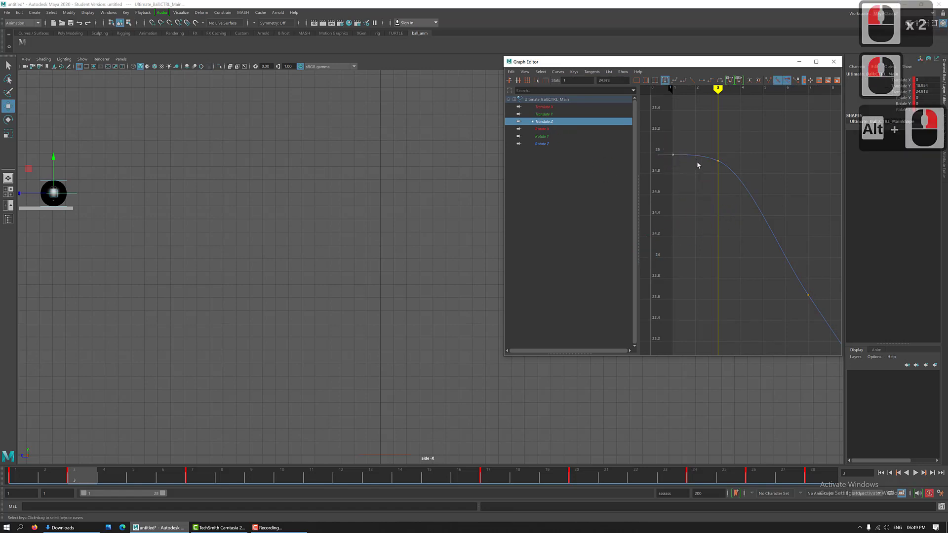
{"action": "left_click_drag", "start_coordinate": [703, 141], "coordinate": [755, 194]}
{"action": "left_click", "coordinate": [352, 398]}
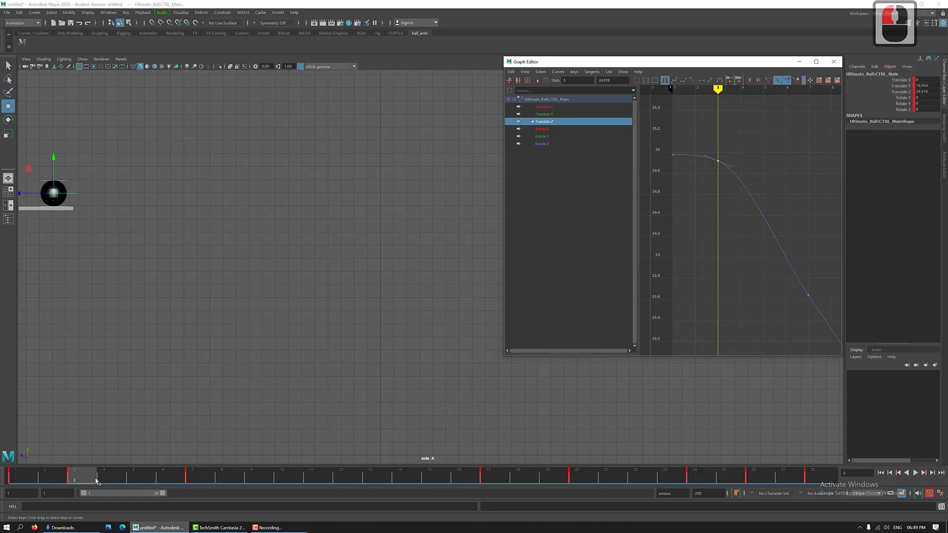
Scrub the ball's roll up to frame 7 and compare its positions at frames 17, 1 and 3.
{"action": "left_click_drag", "start_coordinate": [55, 478], "coordinate": [179, 484]}
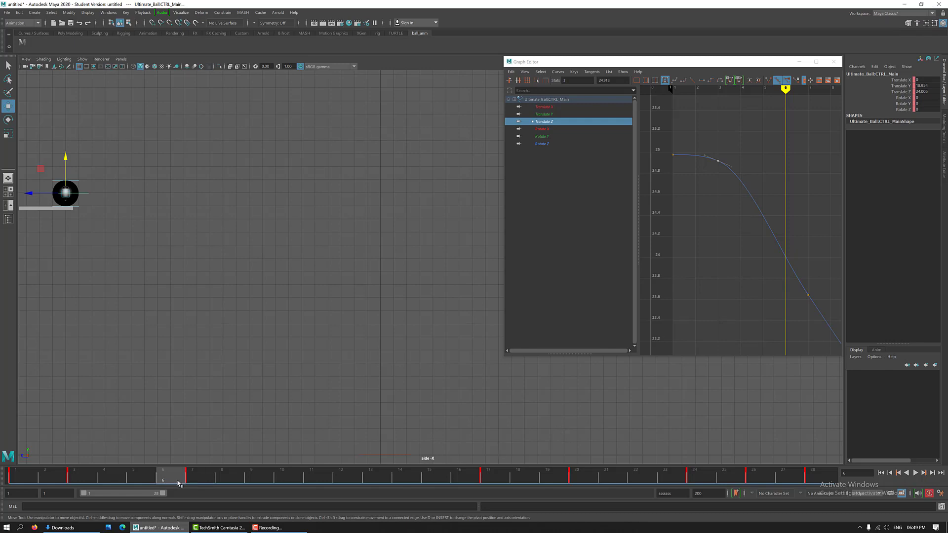
{"action": "mouse_move", "coordinate": [52, 483]}
{"action": "left_mouse_down"}
{"action": "mouse_move", "coordinate": [3, 466]}
{"action": "mouse_move", "coordinate": [193, 489]}
{"action": "mouse_move", "coordinate": [15, 481]}
{"action": "mouse_move", "coordinate": [239, 490]}
{"action": "mouse_move", "coordinate": [127, 477]}
{"action": "mouse_move", "coordinate": [195, 477]}
{"action": "left_mouse_up"}
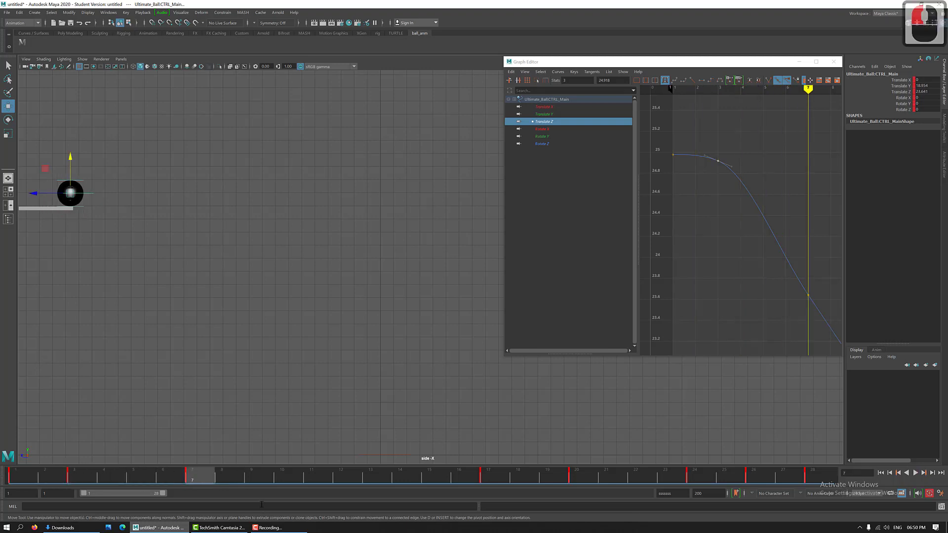
{"action": "left_click", "coordinate": [497, 479]}
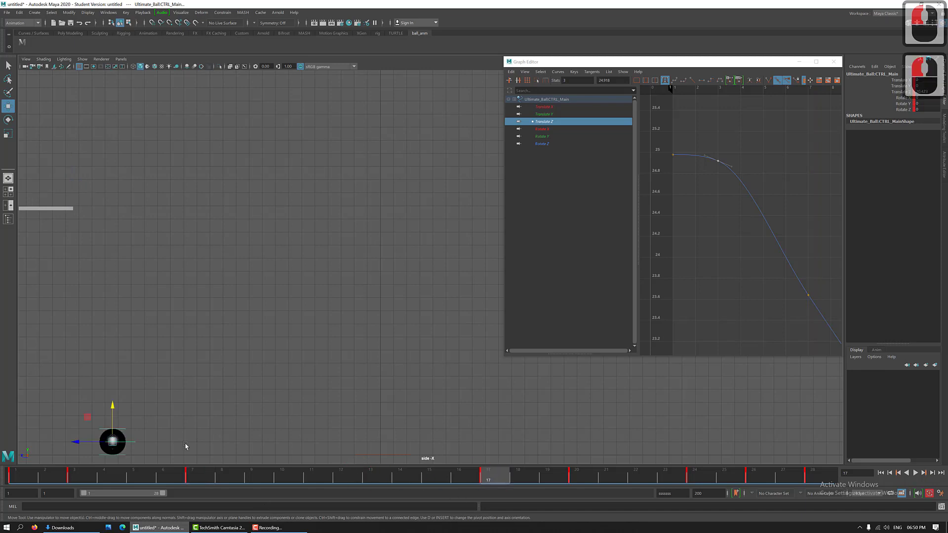
{"action": "left_click", "coordinate": [10, 477]}
{"action": "left_click", "coordinate": [74, 478]}
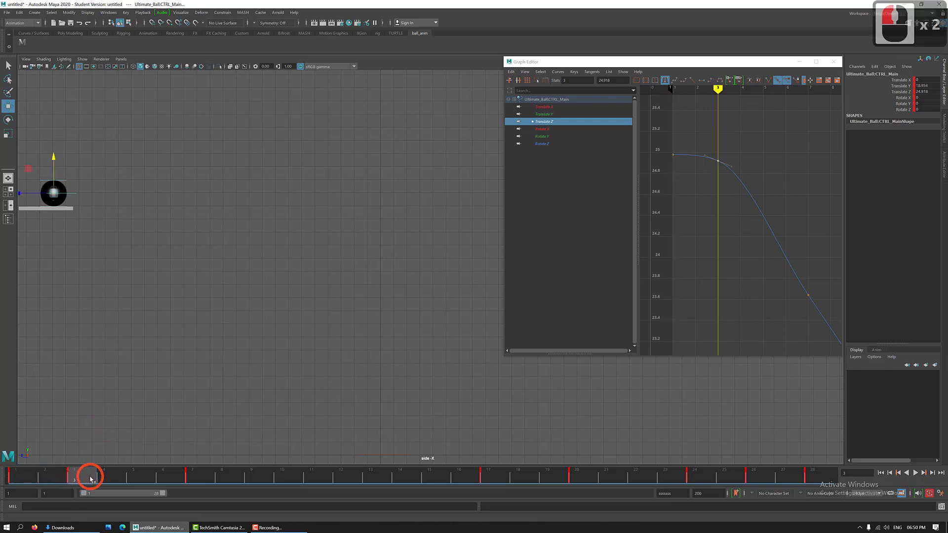
Select all of the ball rig's controls, move their key from frame 3 to frame 4, and check the opening frames.
{"action": "left_click", "coordinate": [18, 47]}
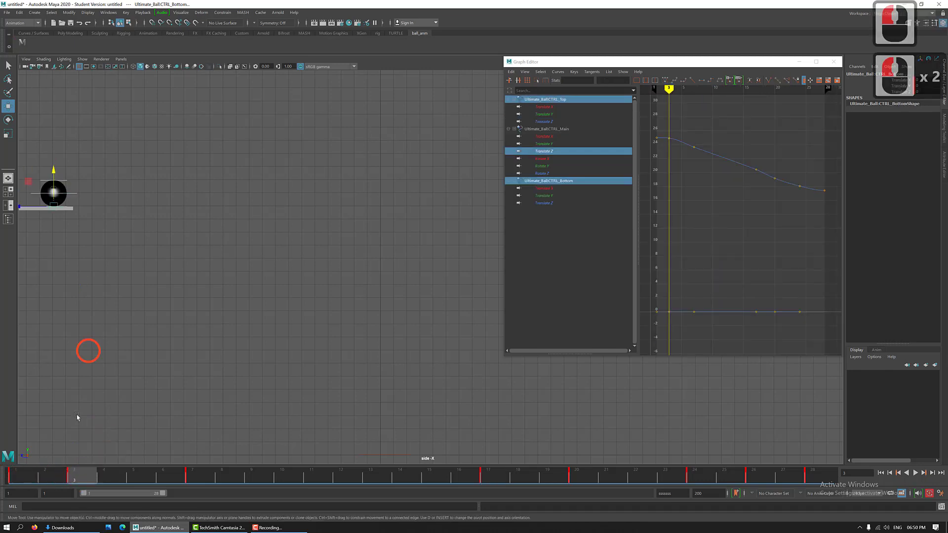
{"action": "left_click", "coordinate": [81, 475], "text": "shift"}
{"action": "mouse_move", "coordinate": [81, 476]}
{"action": "left_mouse_down"}
{"action": "mouse_move", "coordinate": [283, 481]}
{"action": "mouse_move", "coordinate": [104, 474]}
{"action": "mouse_move", "coordinate": [44, 461]}
{"action": "mouse_move", "coordinate": [144, 475]}
{"action": "mouse_move", "coordinate": [81, 482]}
{"action": "left_mouse_up"}
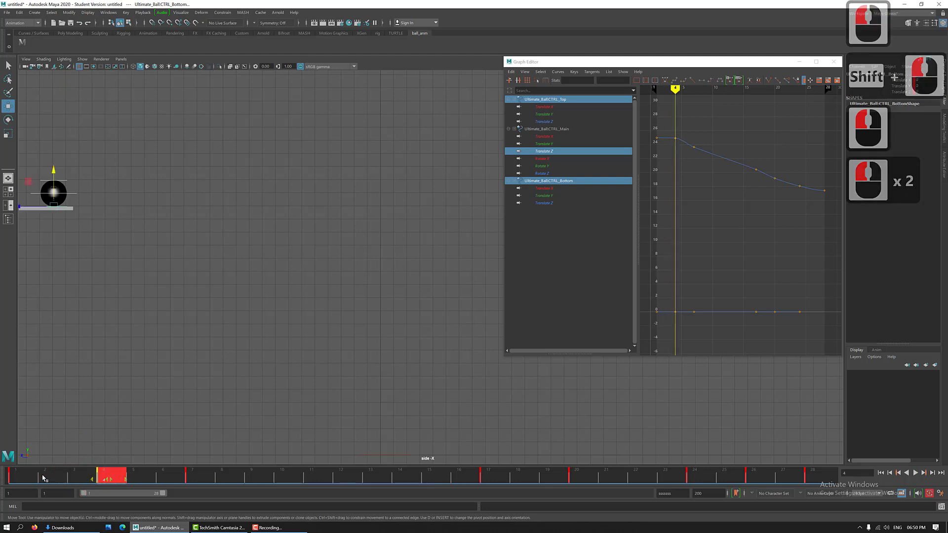
{"action": "left_click", "coordinate": [10, 475]}
{"action": "left_click", "coordinate": [74, 479]}
Undo the key moves until the rig controls' added key is back at frame 2.
{"action": "key", "text": "ctrl+z"}
{"action": "key", "text": "ctrl+z"}
{"action": "key", "text": "ctrl+z"}
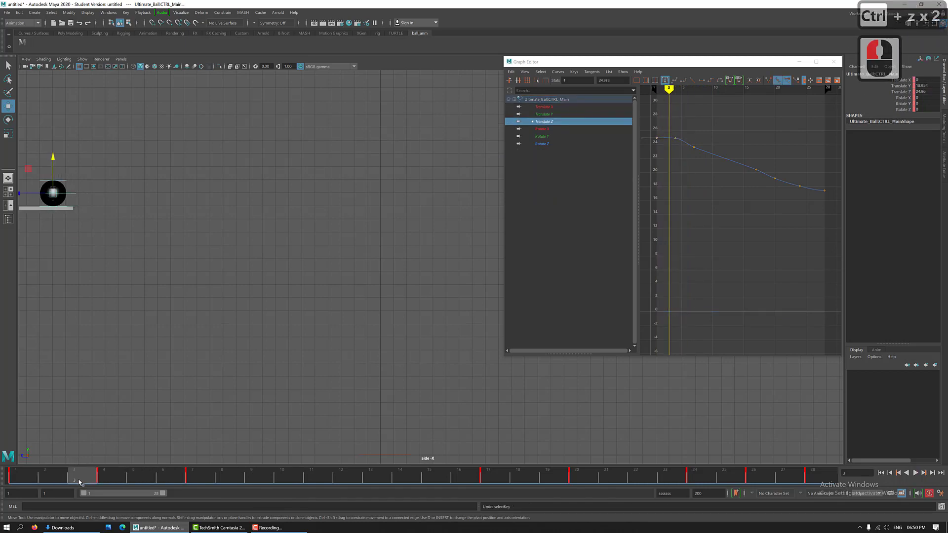
{"action": "key", "text": "ctrl+z"}
{"action": "key", "text": "ctrl+z"}
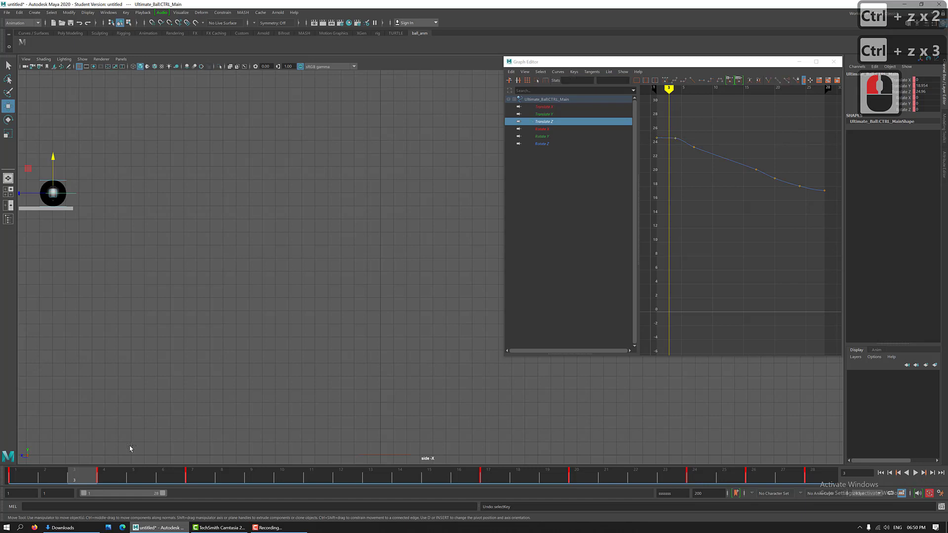
{"action": "left_click", "coordinate": [84, 232]}
{"action": "left_click", "coordinate": [72, 193]}
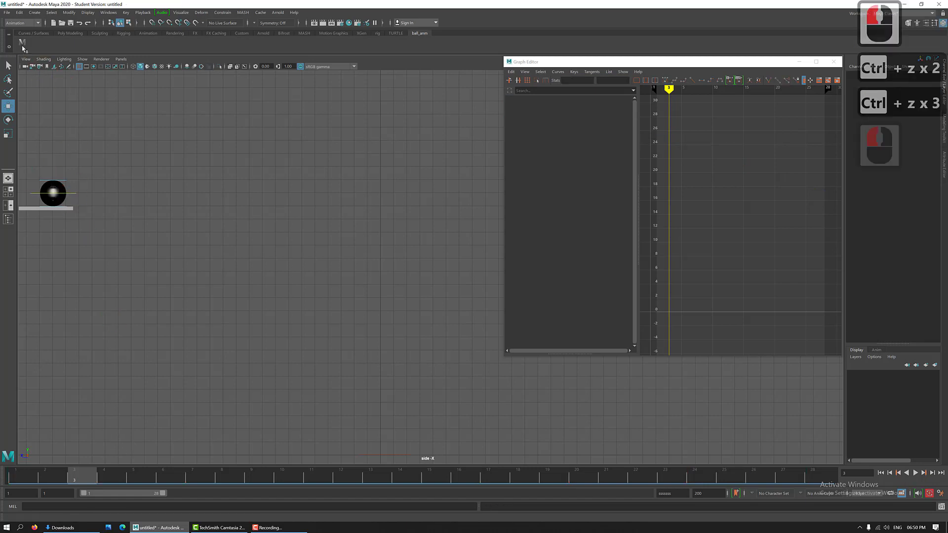
{"action": "left_click", "coordinate": [22, 43]}
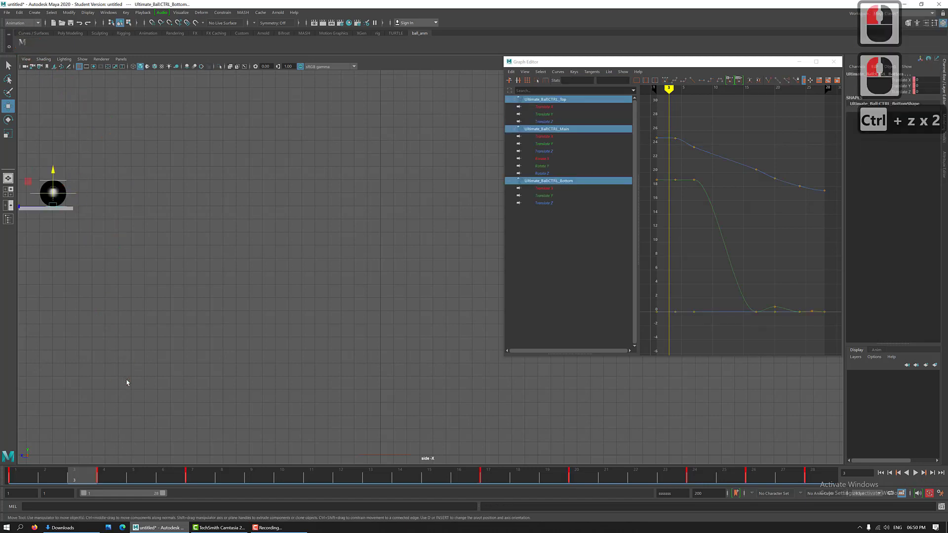
{"action": "key", "text": "ctrl+z"}
{"action": "key", "text": "ctrl+z"}
{"action": "key", "text": "ctrl+z"}
{"action": "key", "text": "ctrl+z"}
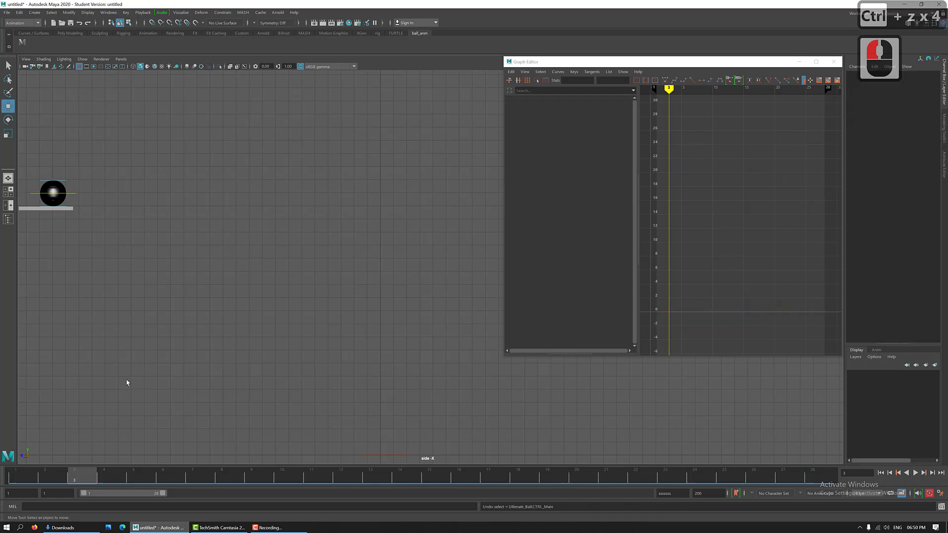
{"action": "key", "text": "ctrl+z"}
{"action": "key", "text": "ctrl+z"}
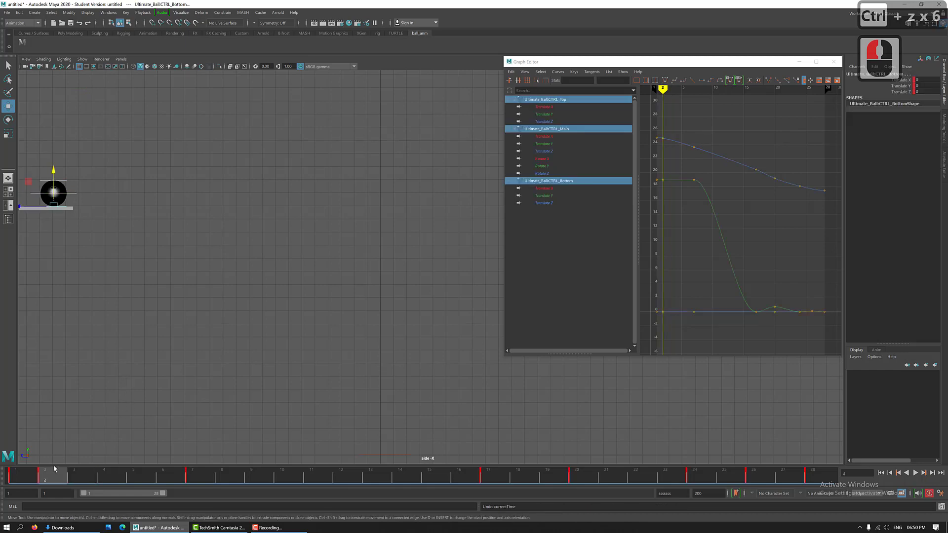
Shift the selected rig controls' key from frame 2 to frame 3, then clear the selection.
{"action": "left_click", "coordinate": [59, 473], "text": "shift"}
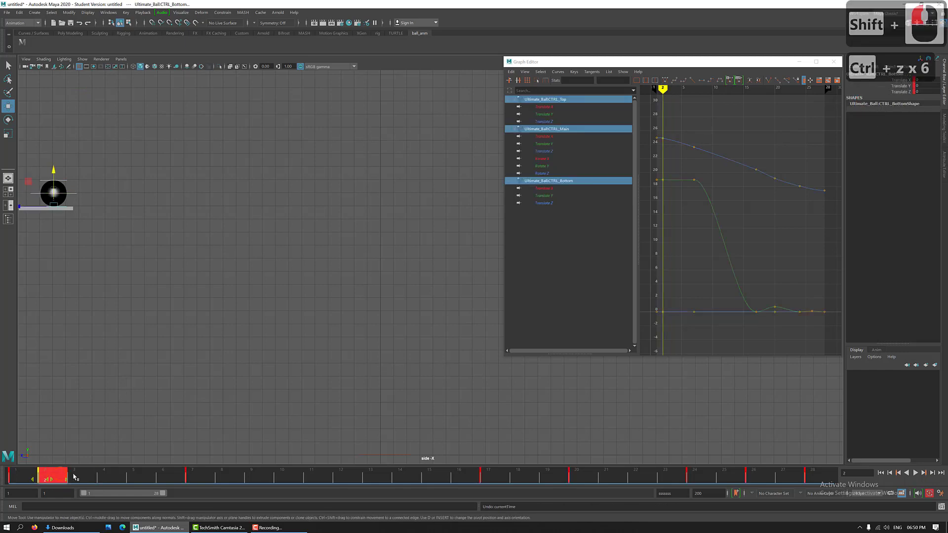
{"action": "left_click_drag", "start_coordinate": [55, 477], "coordinate": [82, 477]}
{"action": "left_click", "coordinate": [106, 317]}
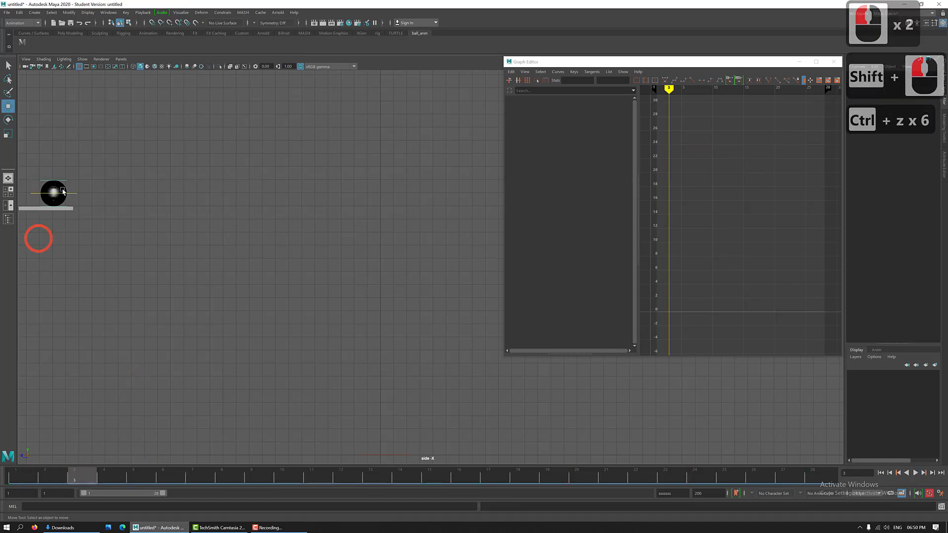
Select the ball's main control, isolate its Translate Z curve and frame the key at frame 3.
{"action": "left_click", "coordinate": [74, 196]}
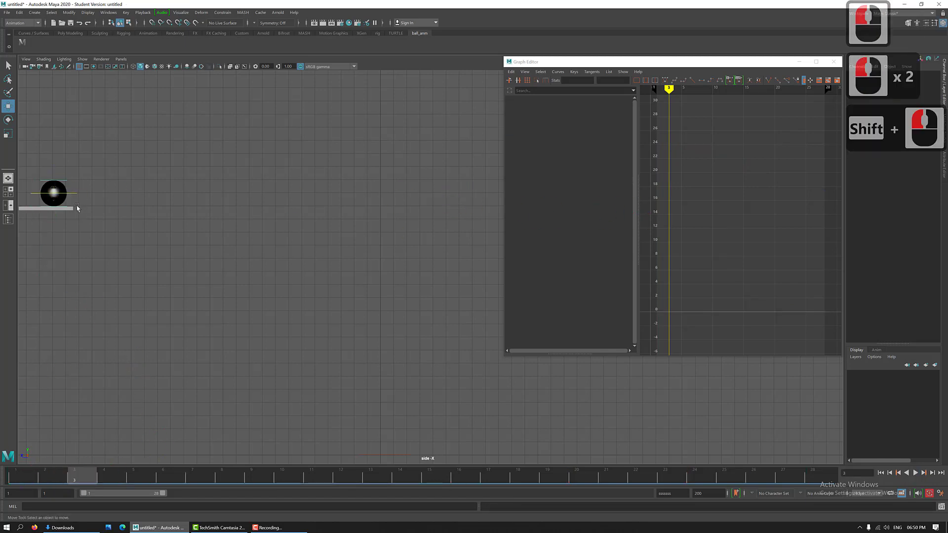
{"action": "double_click", "coordinate": [71, 195]}
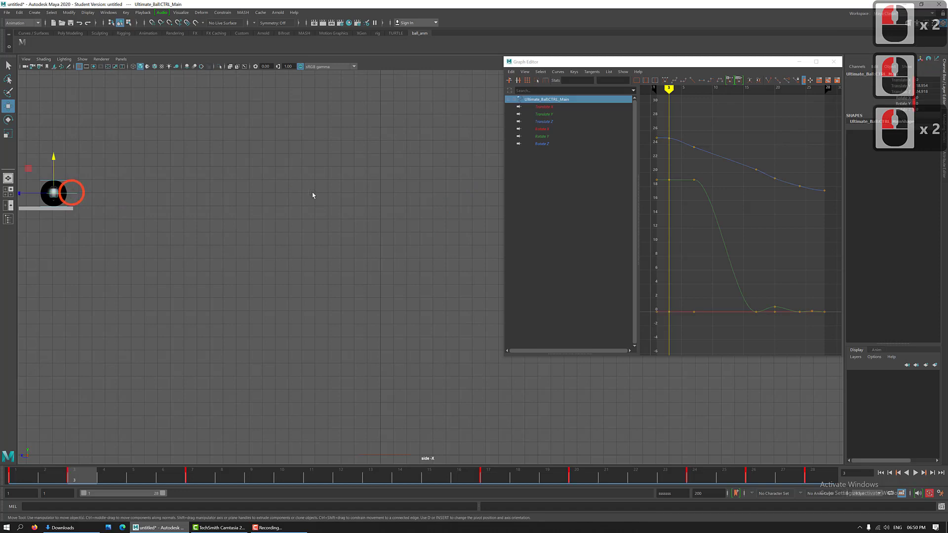
{"action": "left_click", "coordinate": [552, 122]}
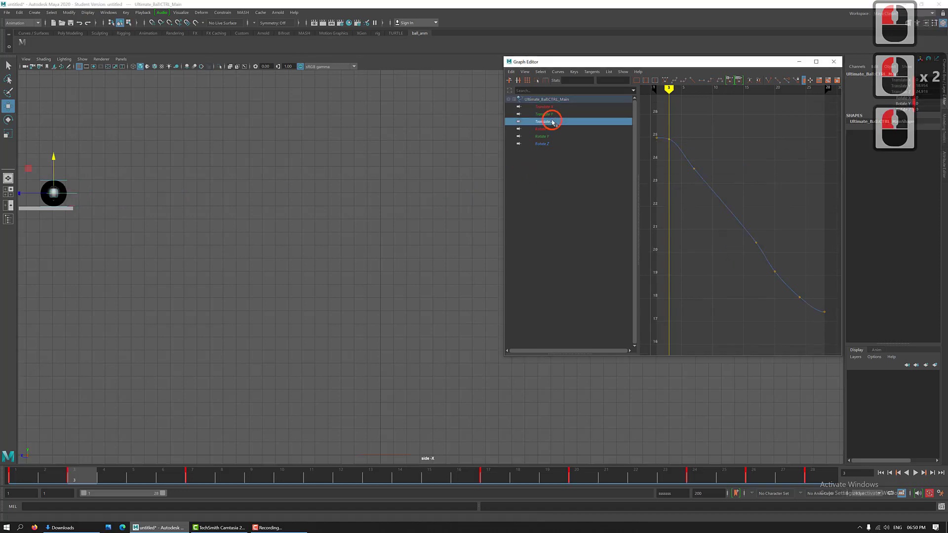
{"action": "left_click", "coordinate": [715, 162]}
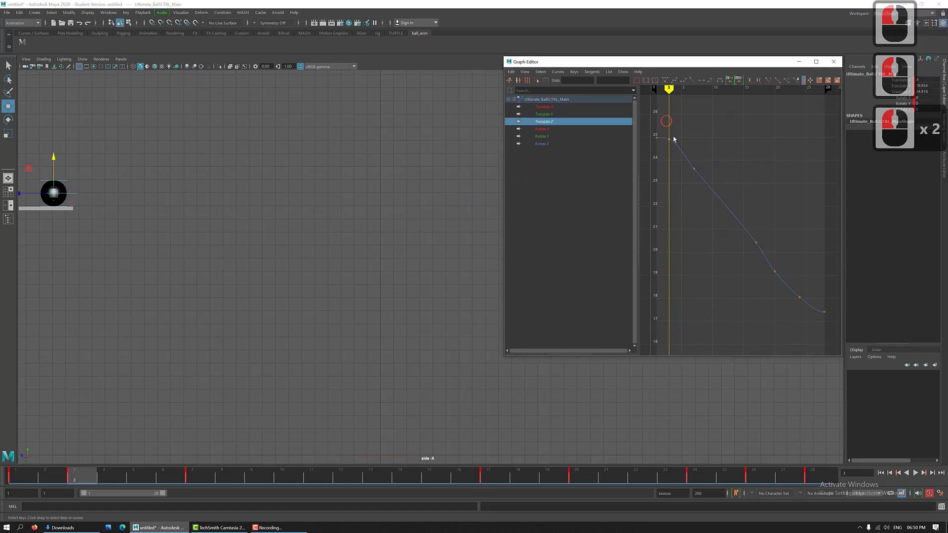
{"action": "left_click_drag", "start_coordinate": [673, 139], "coordinate": [697, 162]}
{"action": "key", "text": "f"}
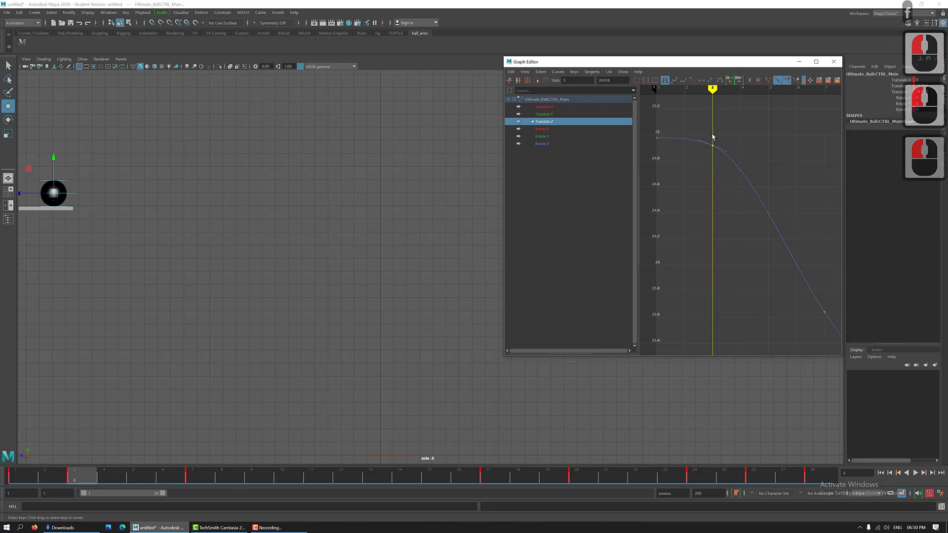
Lower the main control's Translate Z key at frame 3 slightly, to about 24.85, keeping it on the same frame.
{"action": "left_click_drag", "start_coordinate": [697, 121], "coordinate": [764, 144]}
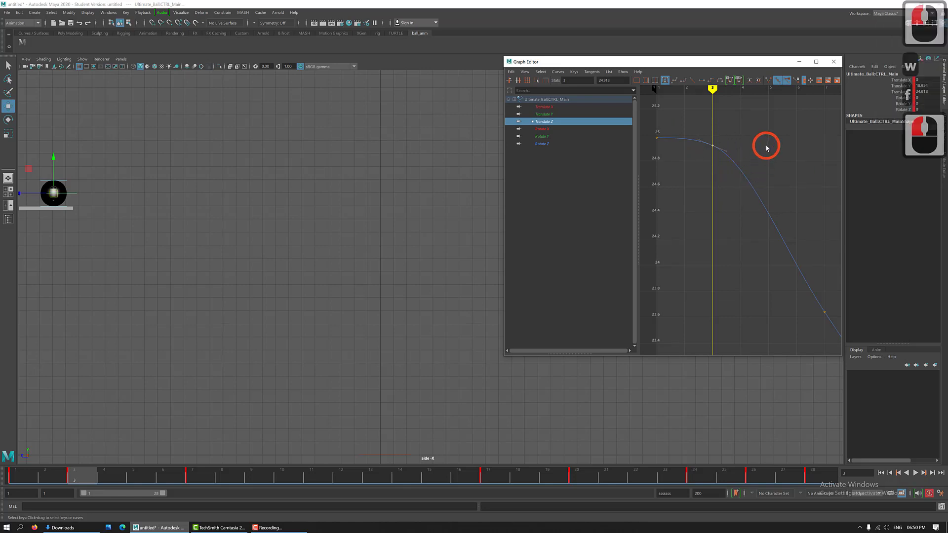
{"action": "middle_click_drag", "start_coordinate": [765, 144], "coordinate": [766, 163], "text": "shift"}
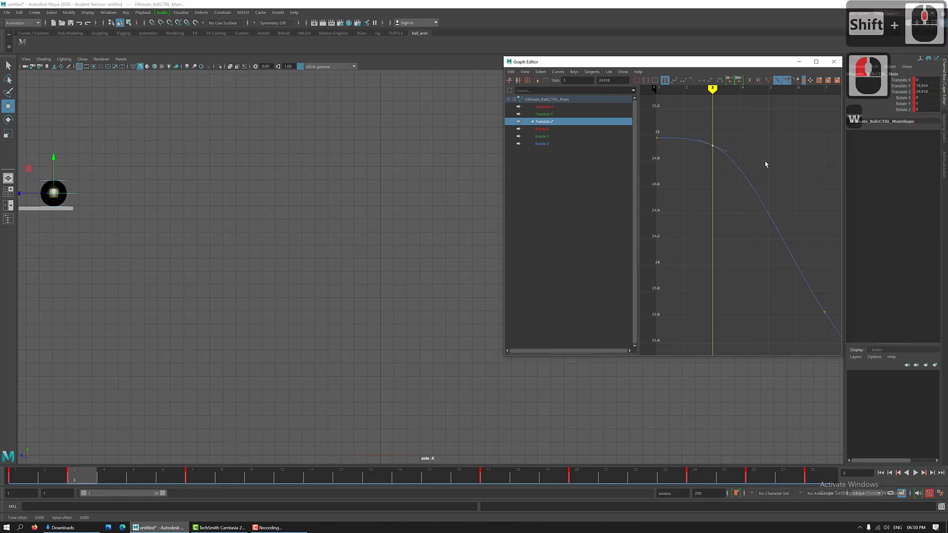
{"action": "left_click", "coordinate": [765, 163]}
{"action": "key", "text": "f"}
{"action": "left_click", "coordinate": [682, 136]}
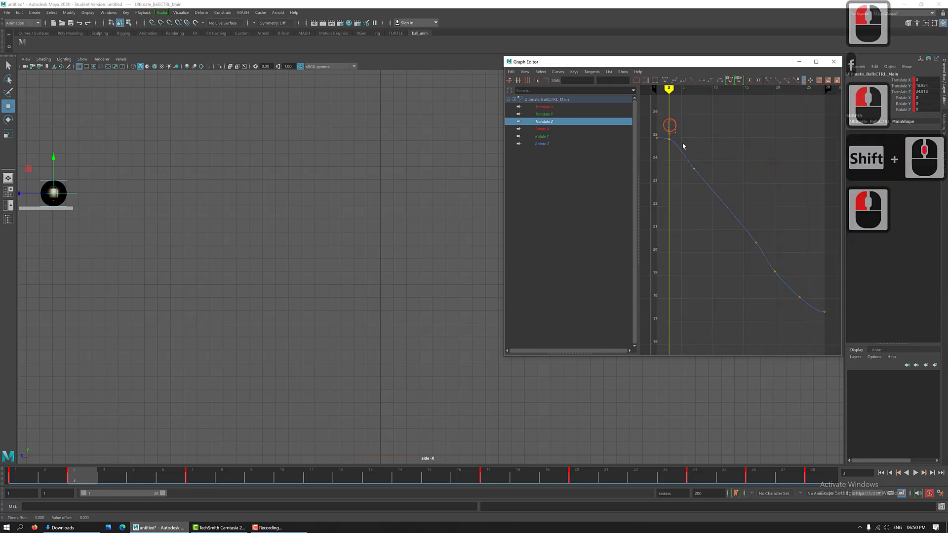
{"action": "left_click", "coordinate": [705, 144]}
{"action": "key", "text": "w"}
{"action": "middle_click_drag", "start_coordinate": [705, 146], "coordinate": [701, 139], "text": "shift"}
{"action": "left_click", "coordinate": [713, 163]}
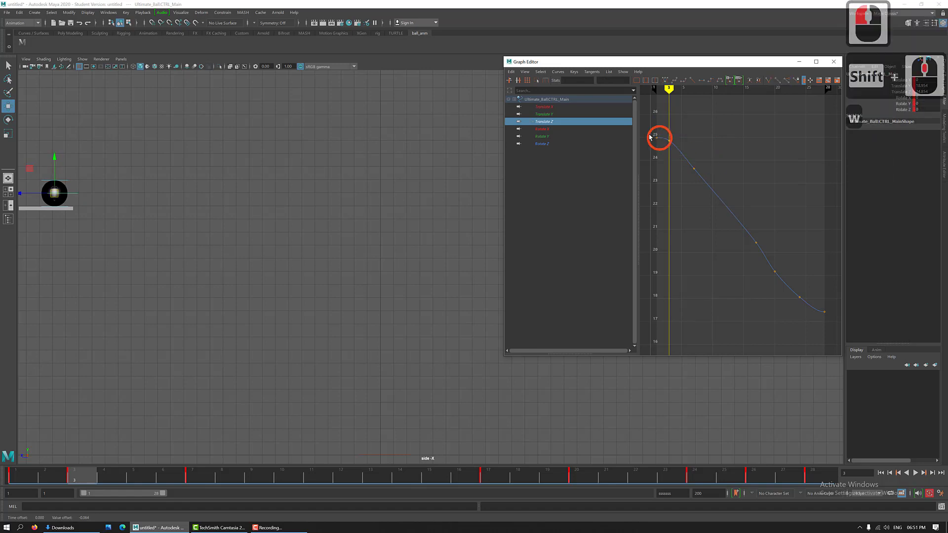
{"action": "left_click_drag", "start_coordinate": [647, 125], "coordinate": [669, 159]}
{"action": "double_click", "coordinate": [687, 139]}
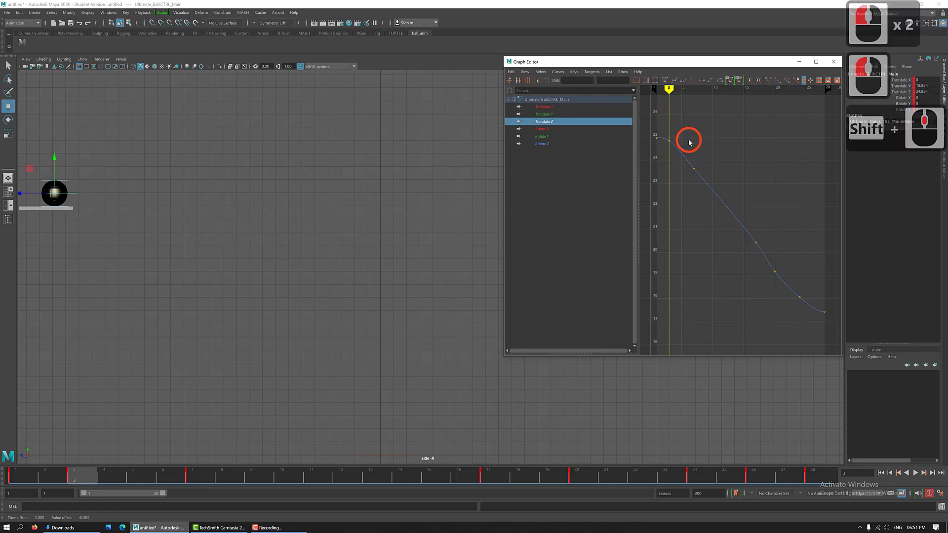
Scrub the timeline through frame 28 to check the ball's roll-off, fall and bounces with the adjusted curve.
{"action": "mouse_move", "coordinate": [147, 479]}
{"action": "left_mouse_down"}
{"action": "mouse_move", "coordinate": [11, 476]}
{"action": "mouse_move", "coordinate": [197, 486]}
{"action": "mouse_move", "coordinate": [105, 493]}
{"action": "mouse_move", "coordinate": [215, 503]}
{"action": "left_mouse_up"}
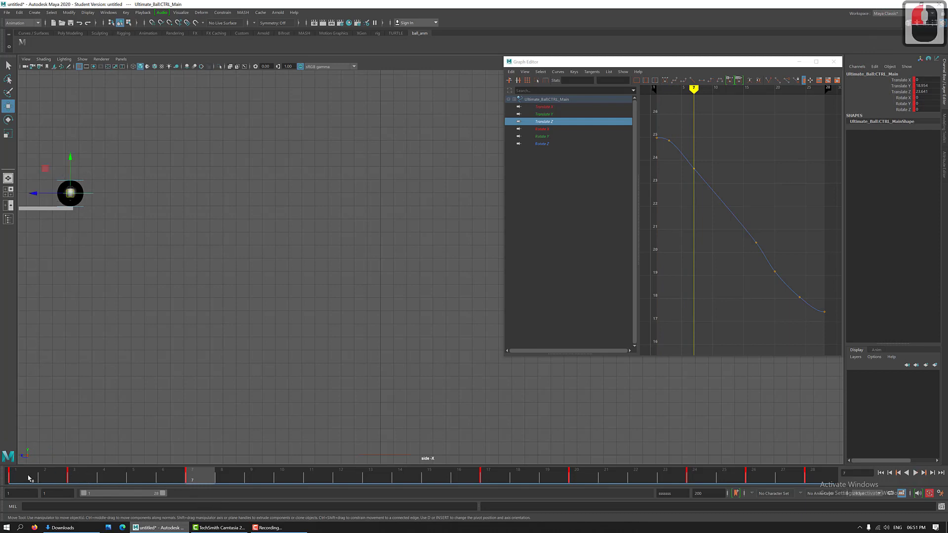
{"action": "mouse_move", "coordinate": [28, 478]}
{"action": "left_mouse_down"}
{"action": "mouse_move", "coordinate": [92, 478]}
{"action": "mouse_move", "coordinate": [7, 479]}
{"action": "mouse_move", "coordinate": [220, 470]}
{"action": "mouse_move", "coordinate": [22, 478]}
{"action": "mouse_move", "coordinate": [842, 488]}
{"action": "mouse_move", "coordinate": [23, 482]}
{"action": "mouse_move", "coordinate": [809, 484]}
{"action": "mouse_move", "coordinate": [811, 492]}
{"action": "left_mouse_up"}
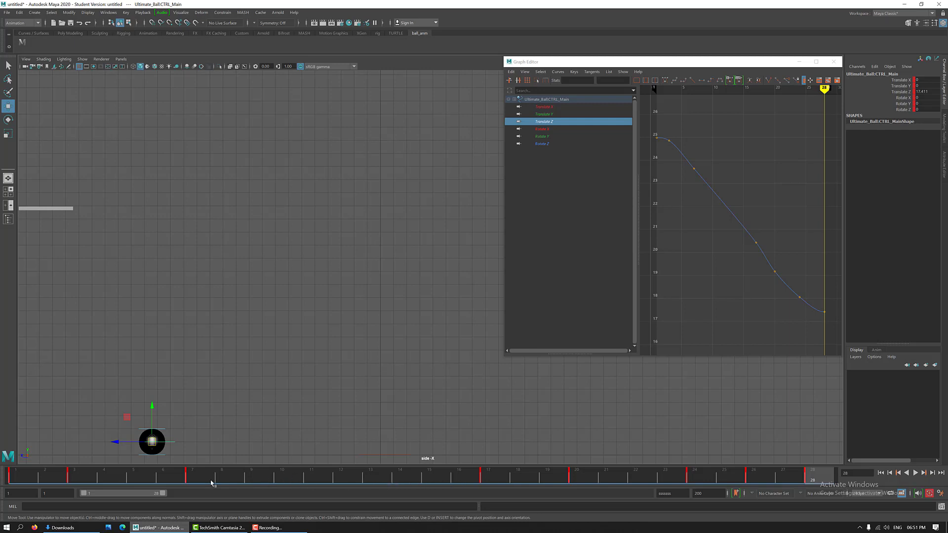
Return to frame 1 and reselect the ball's main control so all of its animation curves are displayed.
{"action": "left_click", "coordinate": [16, 479]}
{"action": "left_click", "coordinate": [49, 207]}
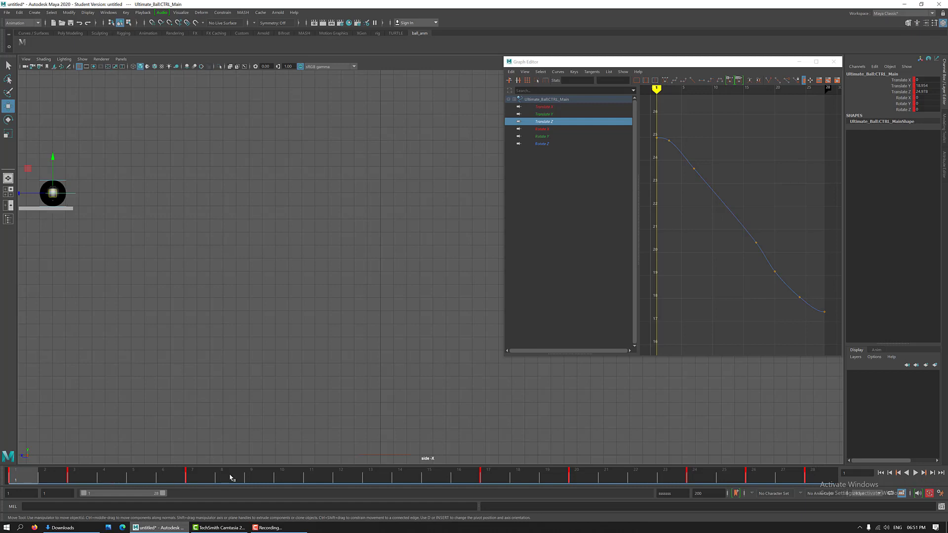
{"action": "mouse_move", "coordinate": [47, 476]}
{"action": "left_mouse_down"}
{"action": "mouse_move", "coordinate": [97, 476]}
{"action": "mouse_move", "coordinate": [2, 482]}
{"action": "left_mouse_up"}
{"action": "left_click", "coordinate": [136, 339]}
{"action": "left_click_drag", "start_coordinate": [70, 233], "coordinate": [73, 196]}
{"action": "left_click", "coordinate": [73, 194]}
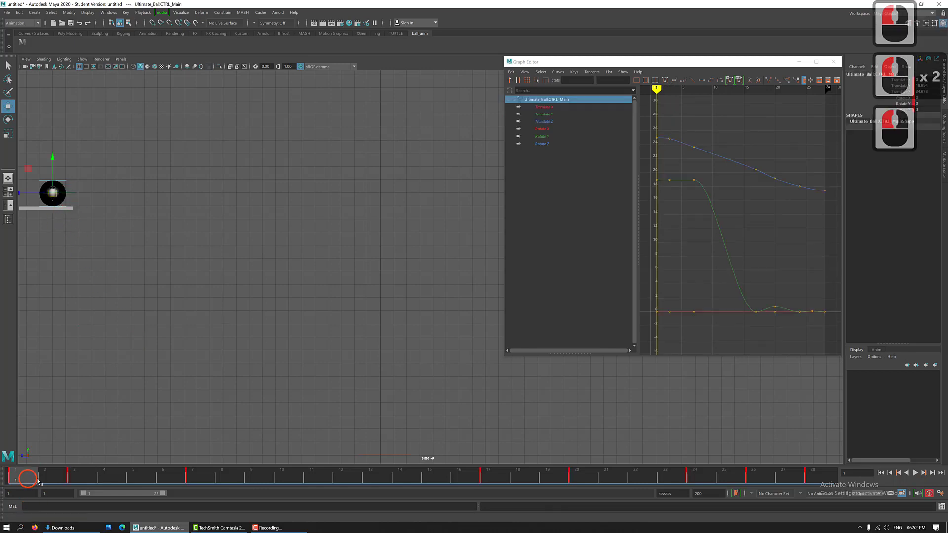
Scrub between frames 1 and 17 to examine the ball's roll-off and its fall to the ground.
{"action": "mouse_move", "coordinate": [25, 483]}
{"action": "left_mouse_down"}
{"action": "mouse_move", "coordinate": [273, 490]}
{"action": "mouse_move", "coordinate": [203, 479]}
{"action": "left_mouse_up"}
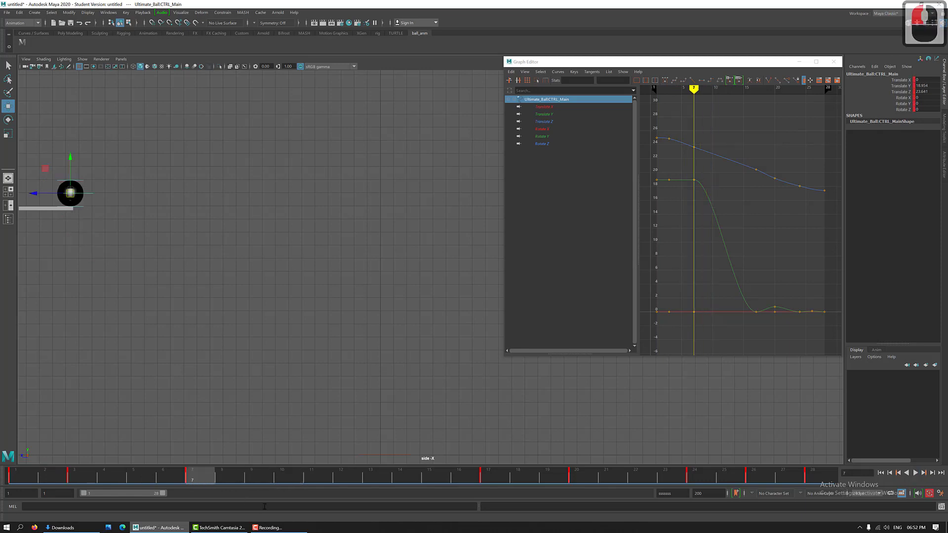
{"action": "left_click", "coordinate": [485, 478]}
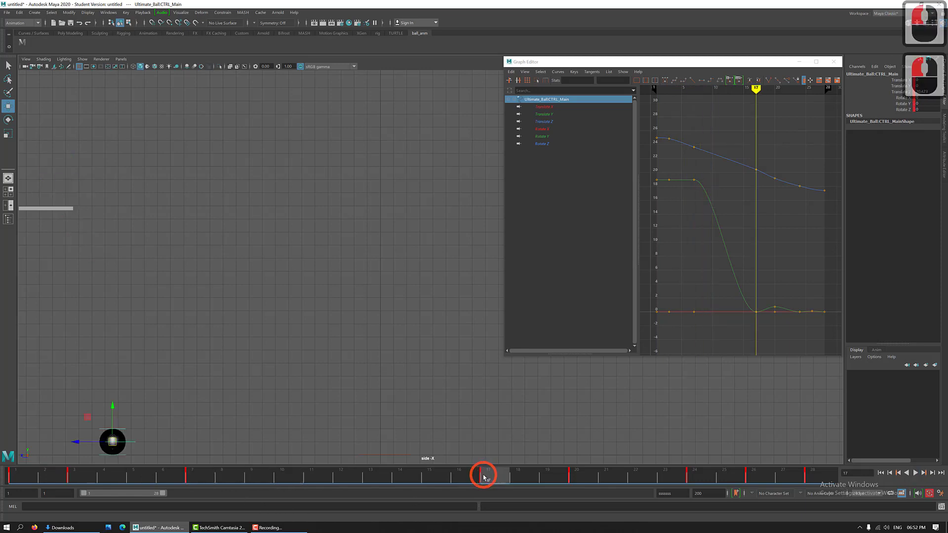
{"action": "mouse_move", "coordinate": [207, 478]}
{"action": "left_mouse_down"}
{"action": "mouse_move", "coordinate": [254, 475]}
{"action": "mouse_move", "coordinate": [186, 481]}
{"action": "mouse_move", "coordinate": [344, 488]}
{"action": "left_mouse_up"}
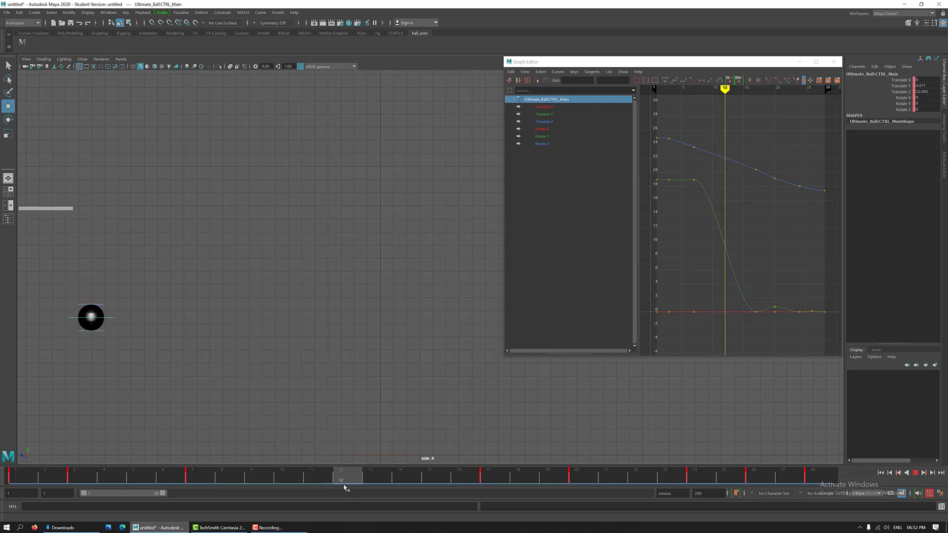
{"action": "left_click_drag", "start_coordinate": [348, 487], "coordinate": [484, 492]}
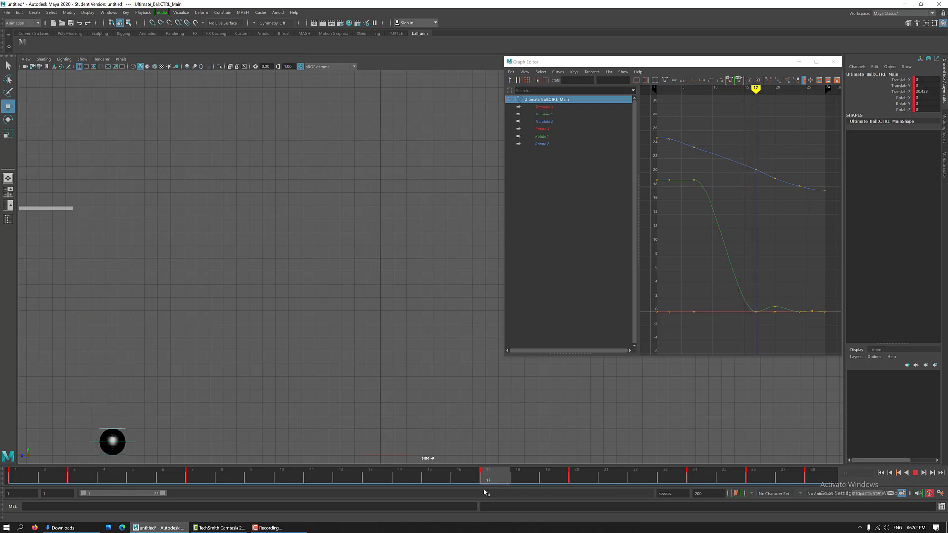
{"action": "left_click", "coordinate": [485, 492]}
Select the ball's top, main and bottom controls together and set a key on them at frame 8.
{"action": "left_click", "coordinate": [199, 477]}
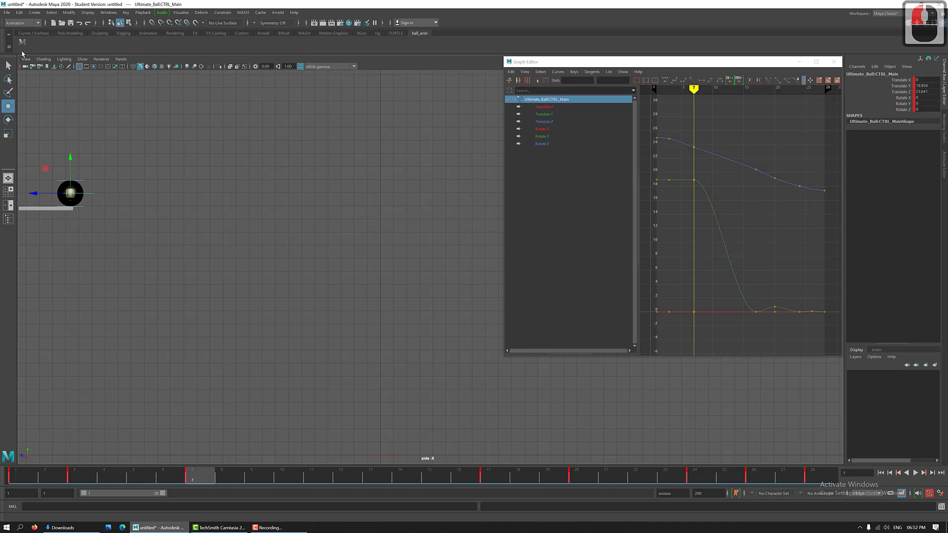
{"action": "left_click", "coordinate": [22, 45]}
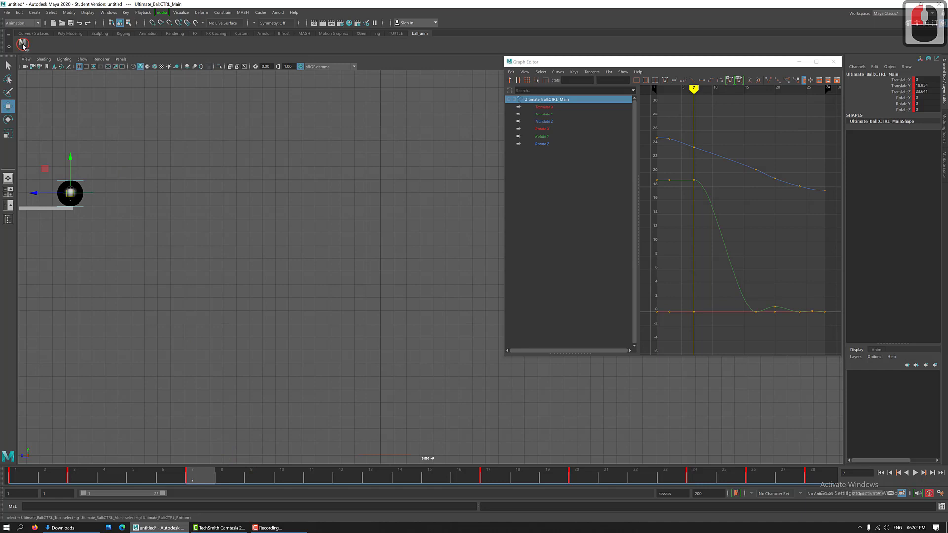
{"action": "left_click", "coordinate": [230, 476]}
{"action": "left_click", "coordinate": [242, 478]}
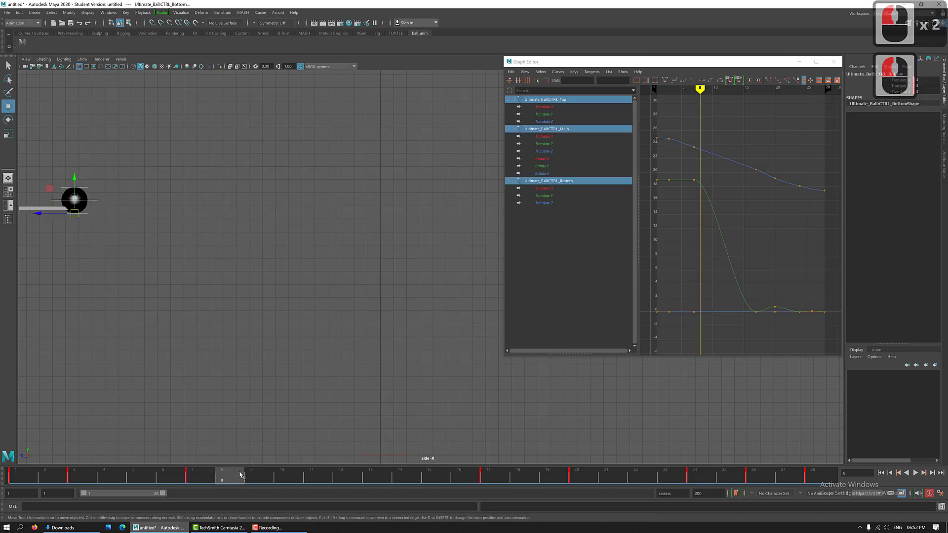
{"action": "key", "text": "s"}
{"action": "key", "text": "s"}
{"action": "key", "text": "s"}
{"action": "key", "text": "s"}
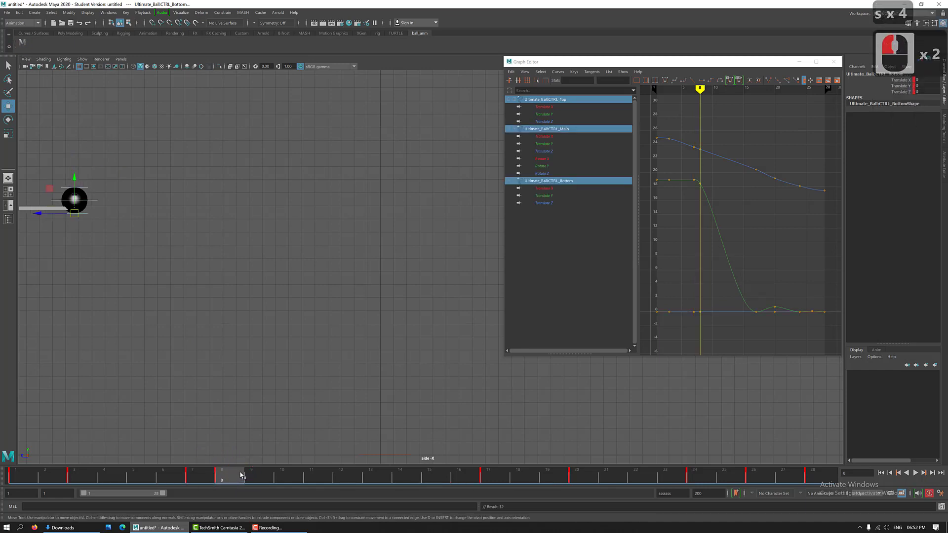
Set further keys on the three ball controls at frames 12 and 16.
{"action": "left_click", "coordinate": [356, 479]}
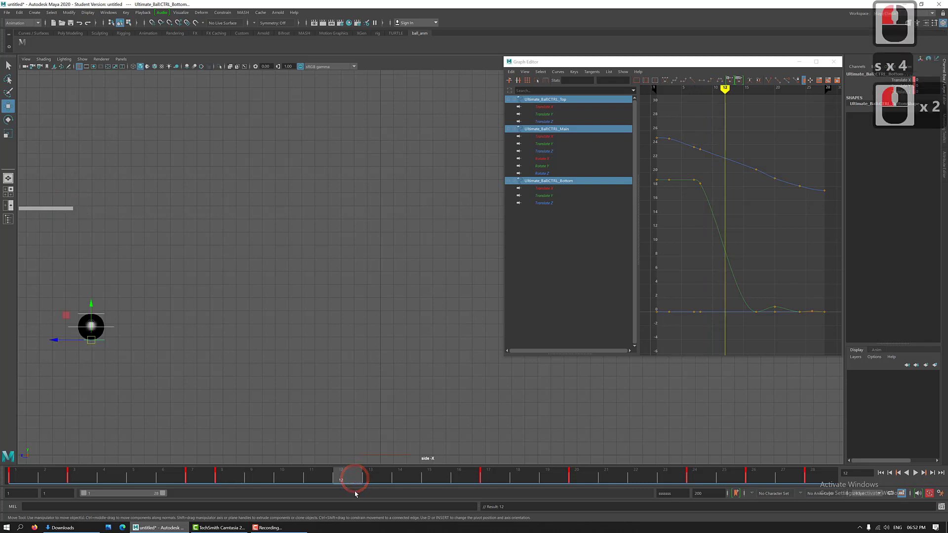
{"action": "key", "text": "s"}
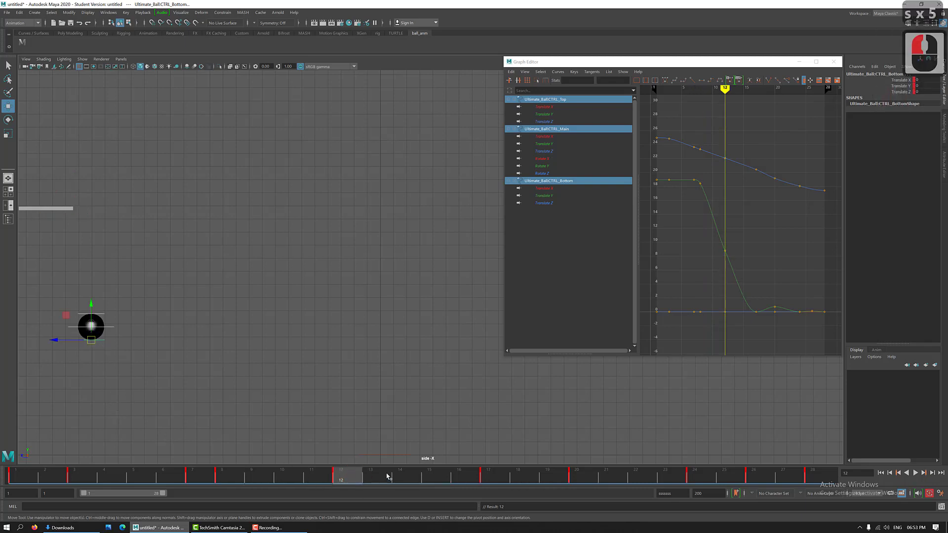
{"action": "left_click", "coordinate": [463, 479]}
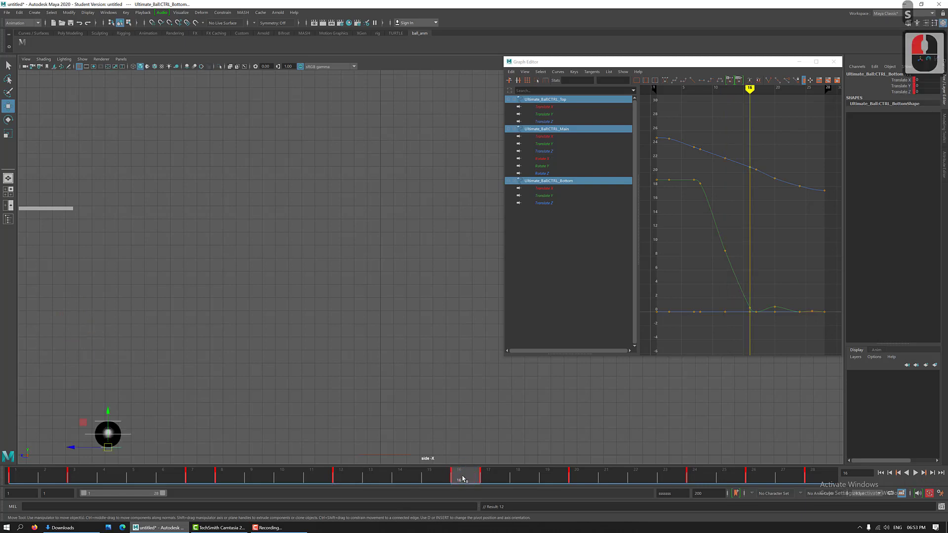
{"action": "key", "text": "s"}
Squash the ball at frame 17 by lowering only its top control to a Translate Y of about -0.113.
{"action": "left_click", "coordinate": [494, 488]}
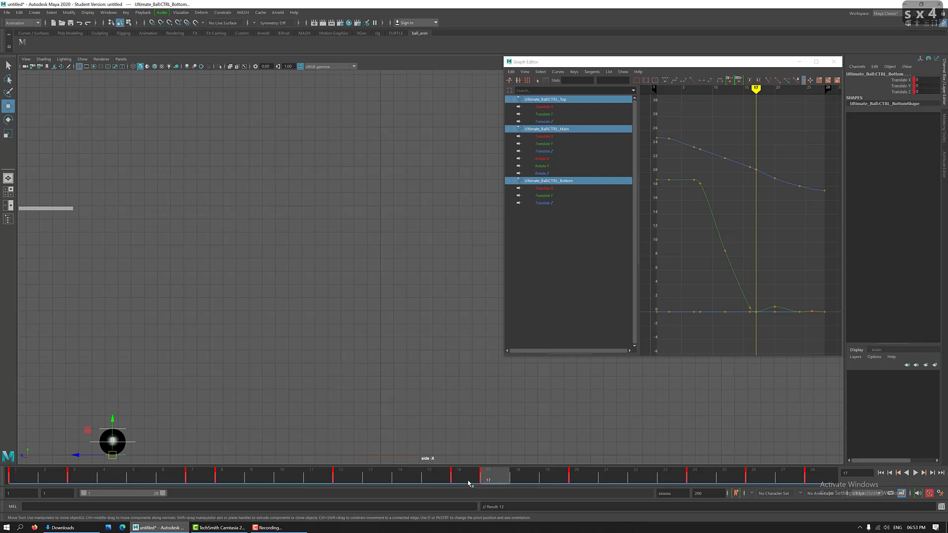
{"action": "left_click", "coordinate": [490, 482]}
{"action": "left_click", "coordinate": [143, 440]}
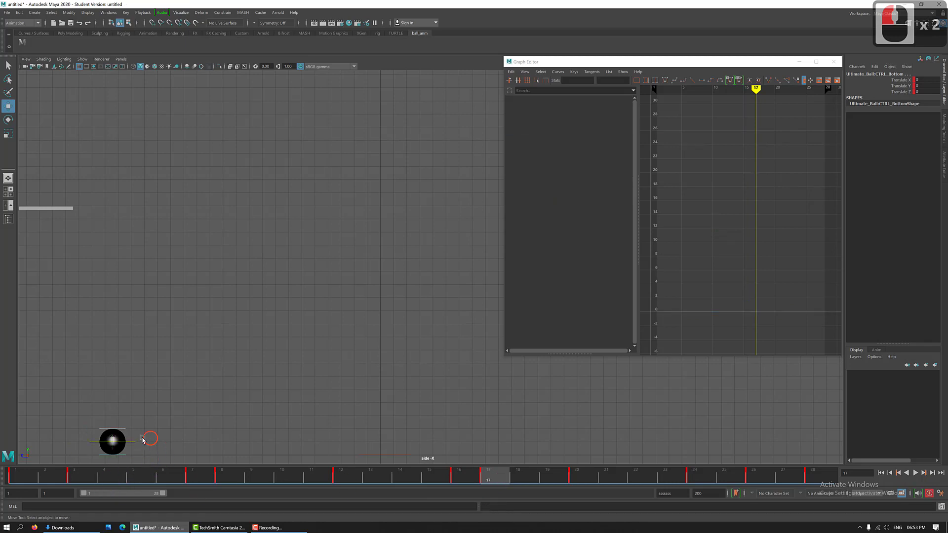
{"action": "left_click", "coordinate": [131, 436]}
{"action": "left_click", "coordinate": [128, 431]}
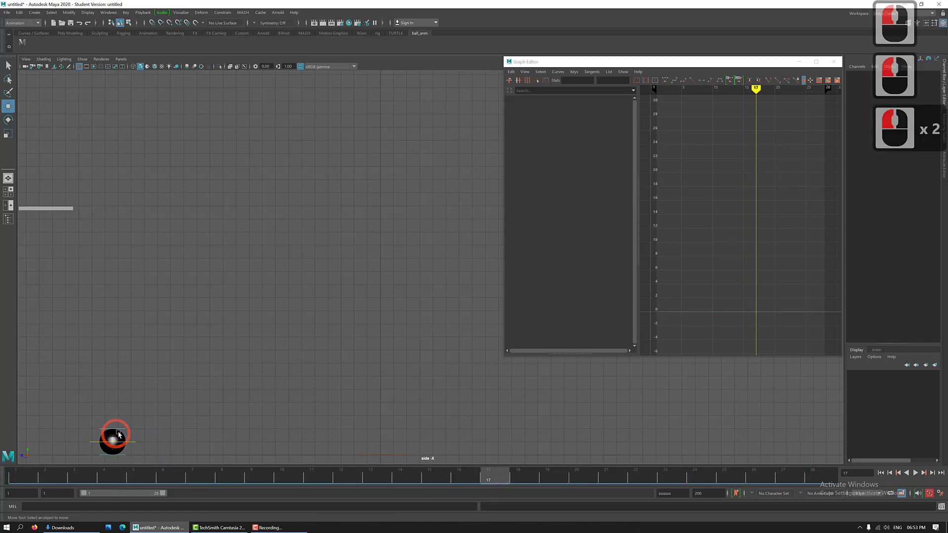
{"action": "left_click", "coordinate": [142, 440]}
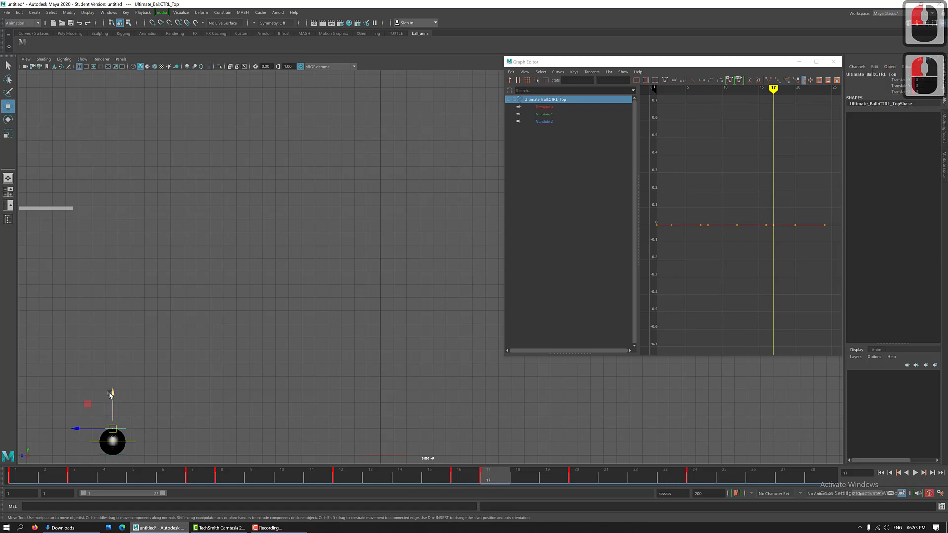
{"action": "left_click_drag", "start_coordinate": [111, 393], "coordinate": [113, 395]}
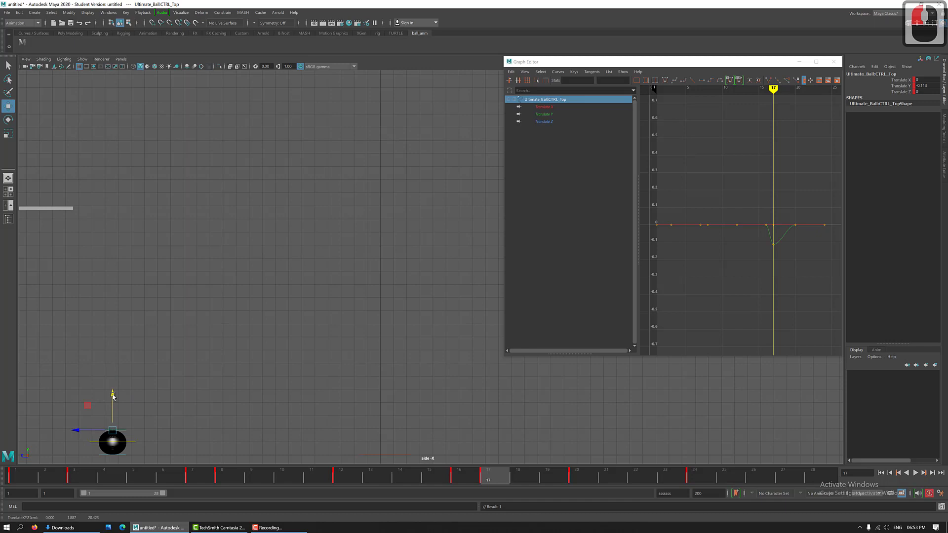
Stretch the ball at frame 16 by lowering its bottom control to a Translate Y of about -0.11, and key it.
{"action": "left_click", "coordinate": [468, 478]}
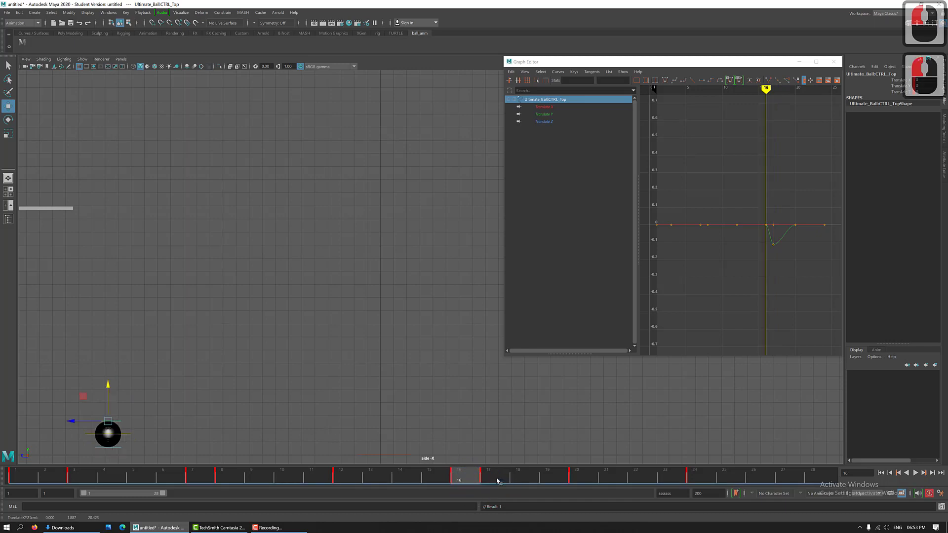
{"action": "left_click", "coordinate": [492, 478]}
{"action": "left_click", "coordinate": [431, 477]}
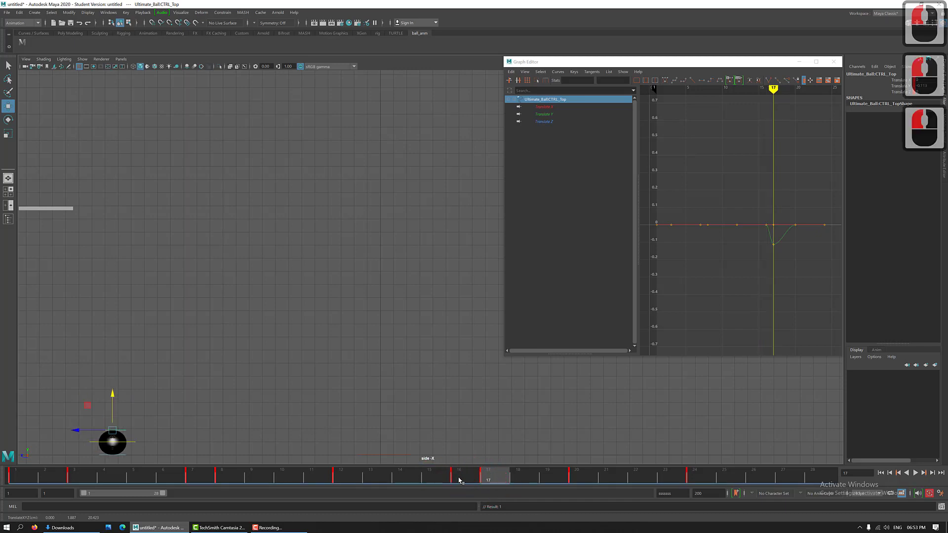
{"action": "left_click", "coordinate": [458, 477]}
{"action": "left_click", "coordinate": [152, 491]}
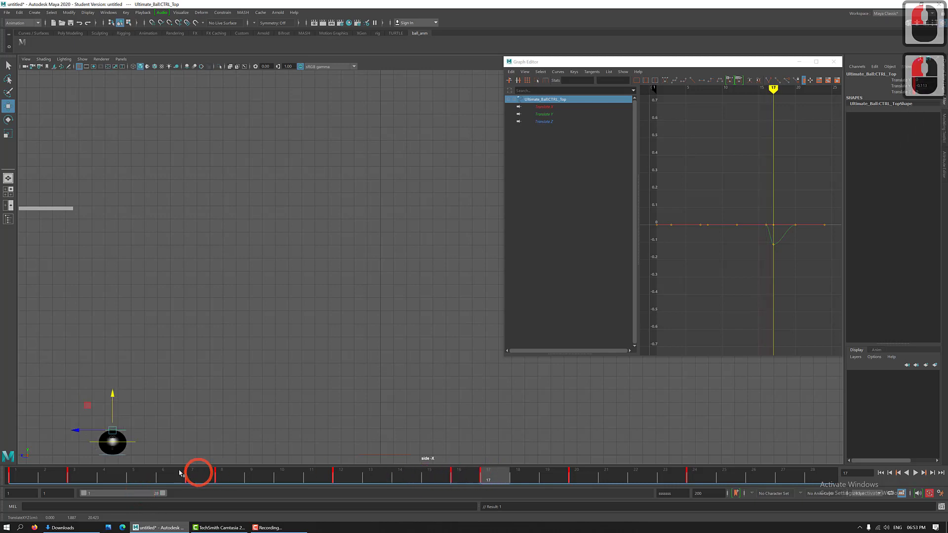
{"action": "left_click", "coordinate": [460, 475]}
{"action": "left_click", "coordinate": [125, 453]}
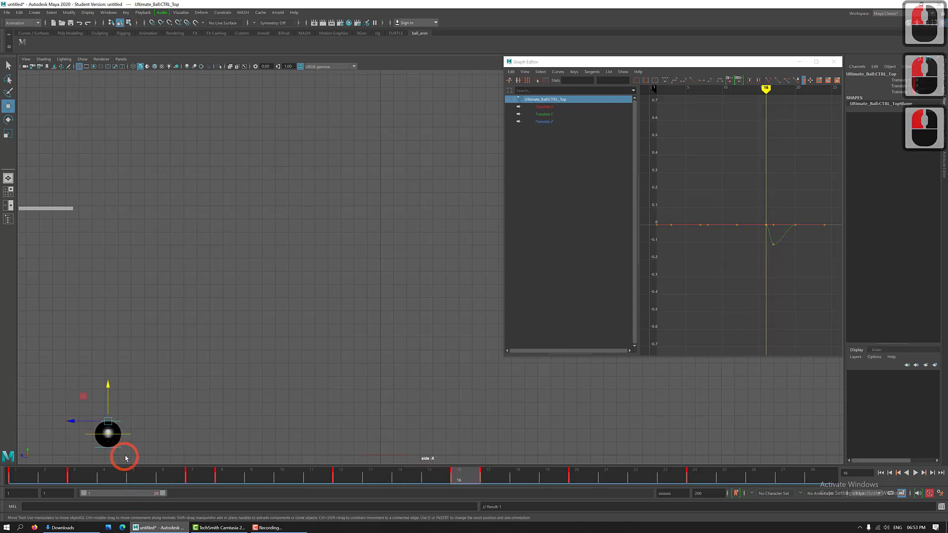
{"action": "left_click", "coordinate": [127, 461]}
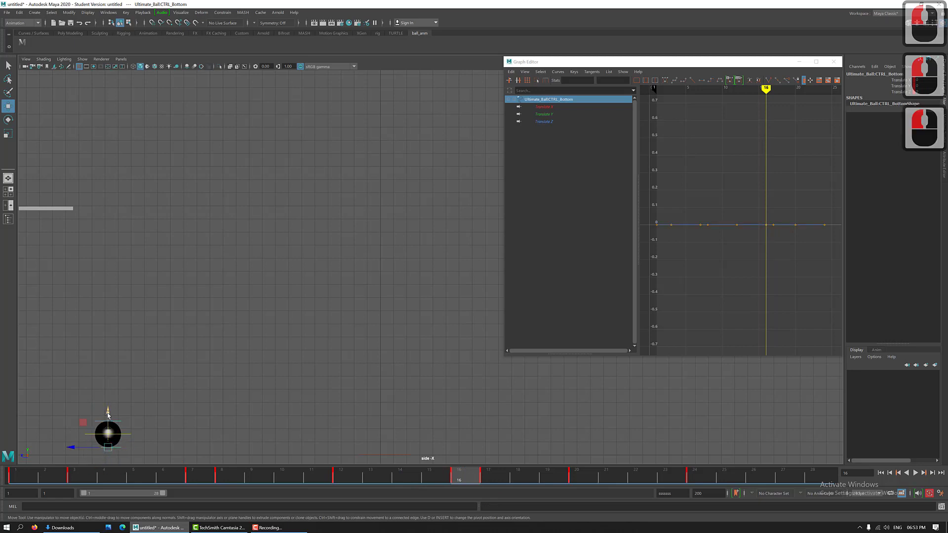
{"action": "left_click_drag", "start_coordinate": [108, 413], "coordinate": [106, 416]}
{"action": "key", "text": "s"}
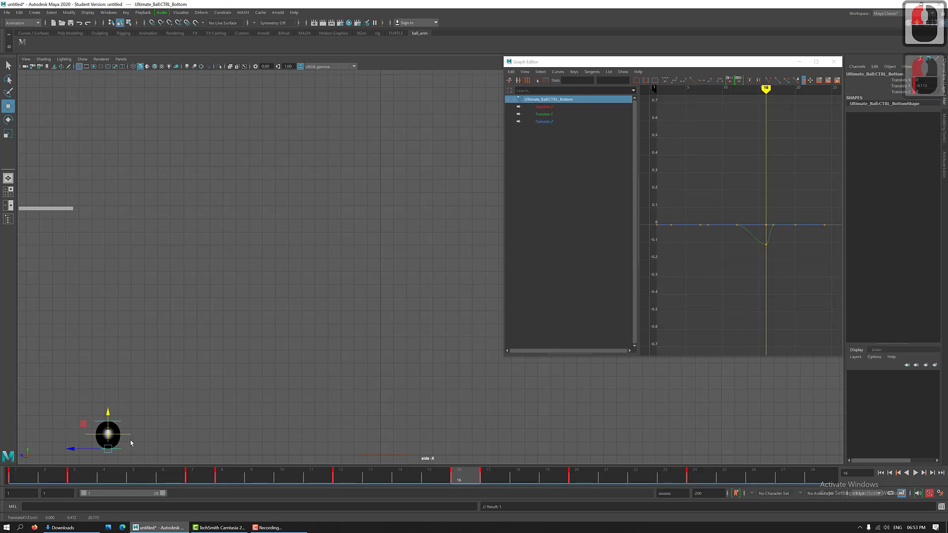
Lower the main control at frame 16 until the stretched ball sits at ground level, and key it.
{"action": "left_click", "coordinate": [128, 439]}
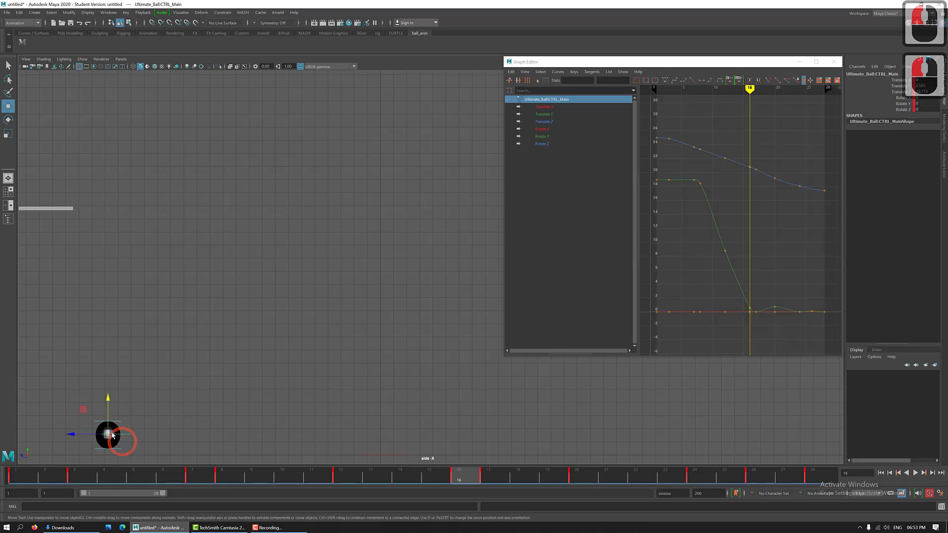
{"action": "left_click_drag", "start_coordinate": [108, 400], "coordinate": [109, 407]}
{"action": "key", "text": "s"}
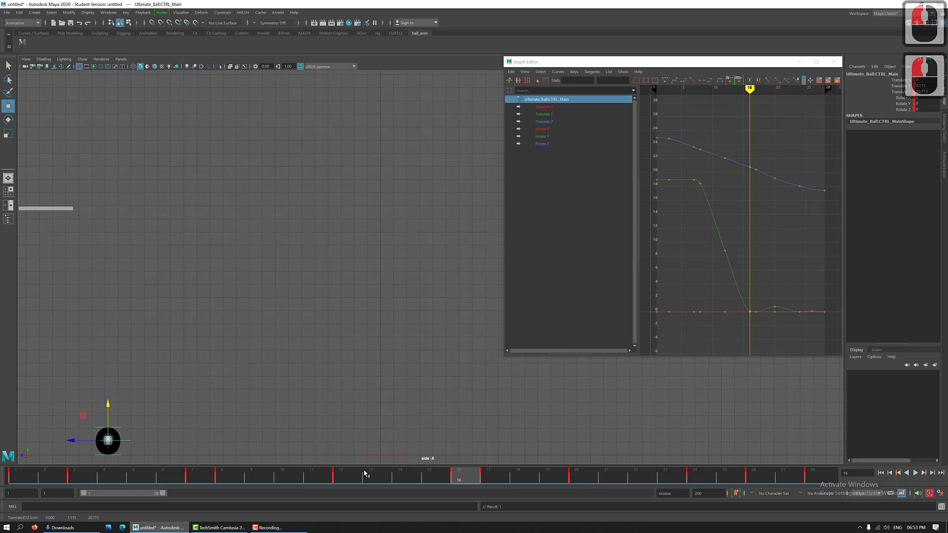
Select the top, main and bottom controls together and key the squashed contact pose at frame 17.
{"action": "left_click", "coordinate": [490, 477]}
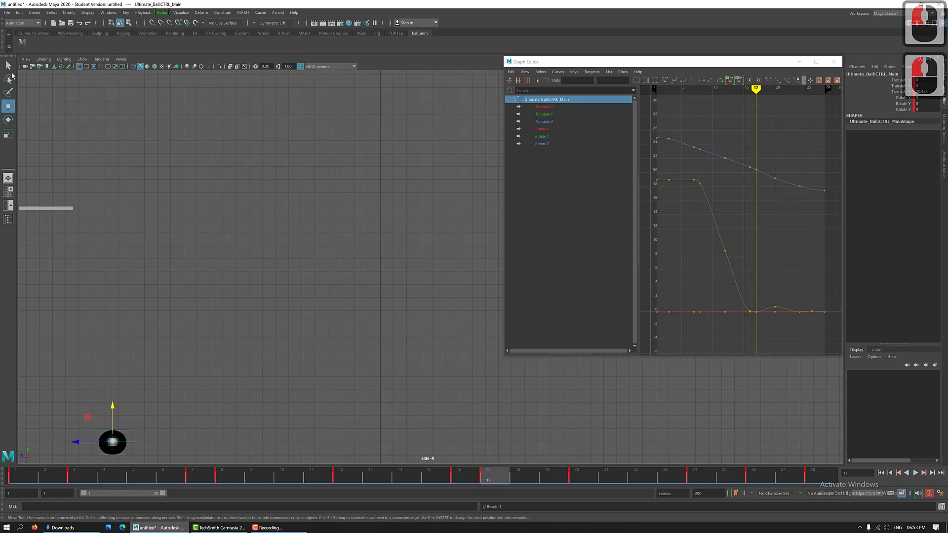
{"action": "left_click", "coordinate": [23, 42]}
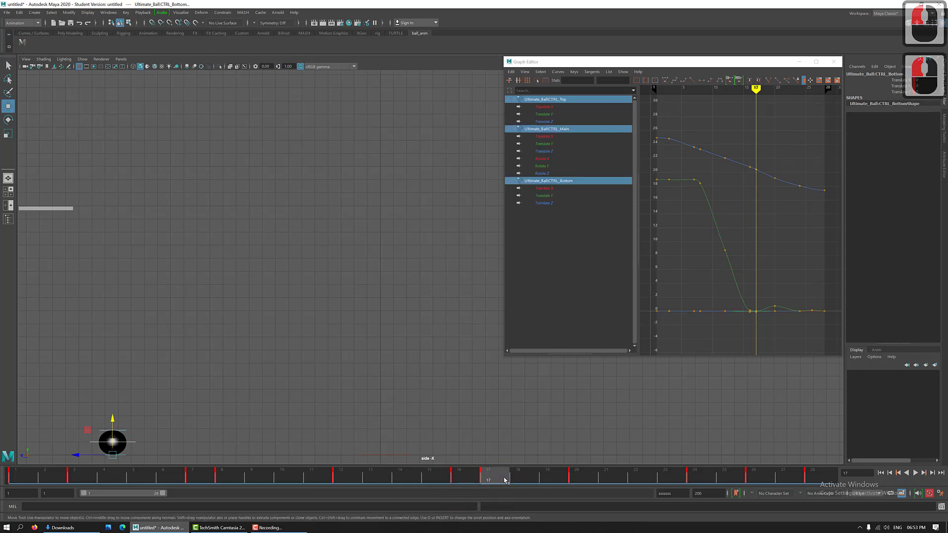
{"action": "key", "text": "s"}
{"action": "key", "text": "s"}
{"action": "key", "text": "s"}
{"action": "key", "text": "s"}
{"action": "key", "text": "s"}
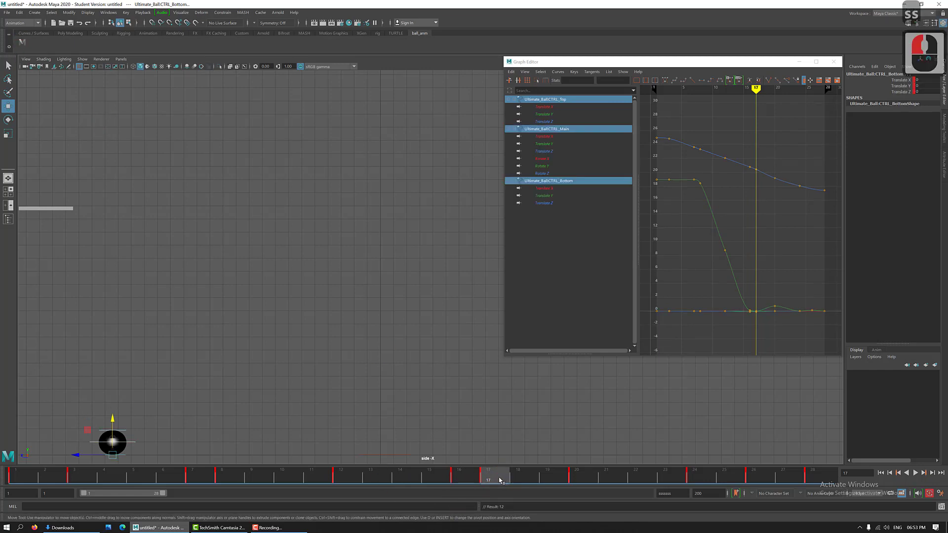
Copy the three controls' key from frame 17, paste it onto frame 16, and compare the two frames.
{"action": "left_click", "coordinate": [490, 477]}
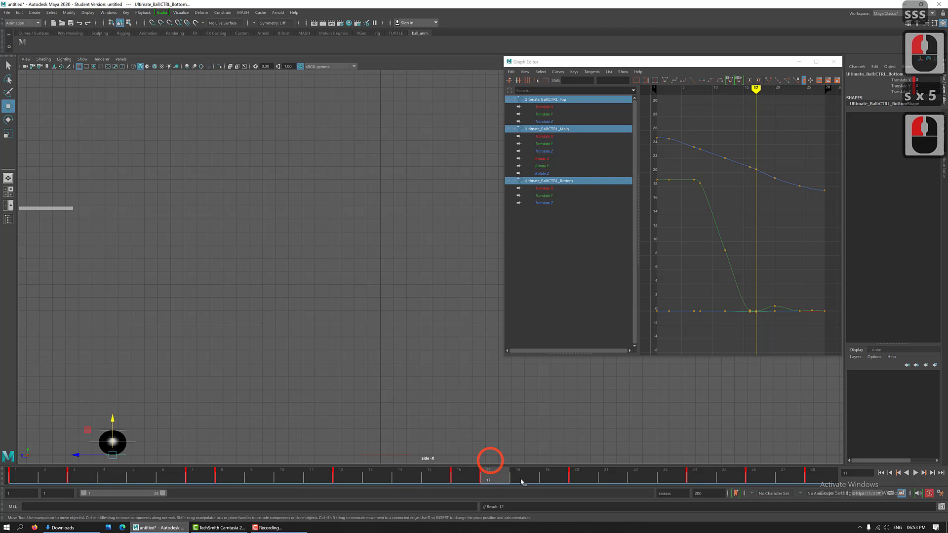
{"action": "right_click", "coordinate": [492, 475]}
{"action": "left_click", "coordinate": [511, 342]}
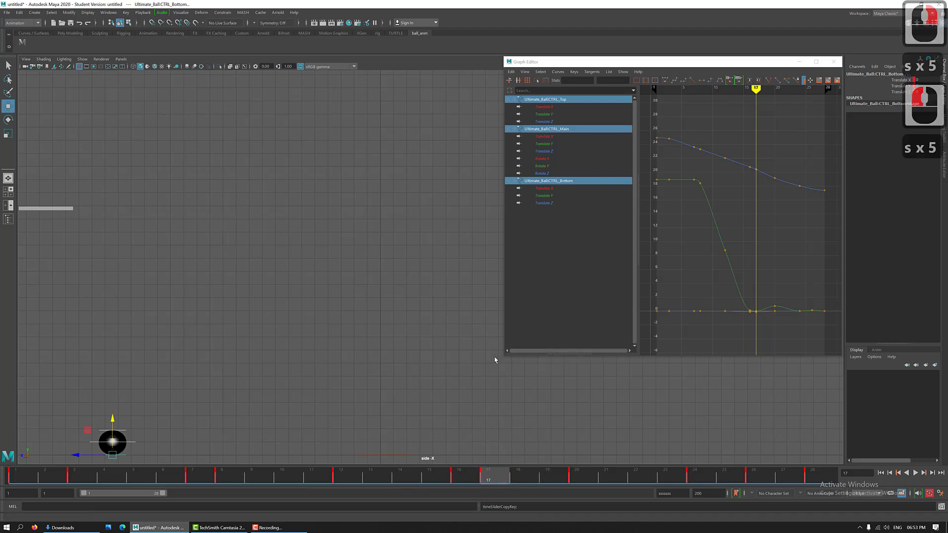
{"action": "left_click", "coordinate": [461, 477]}
{"action": "right_click", "coordinate": [469, 477]}
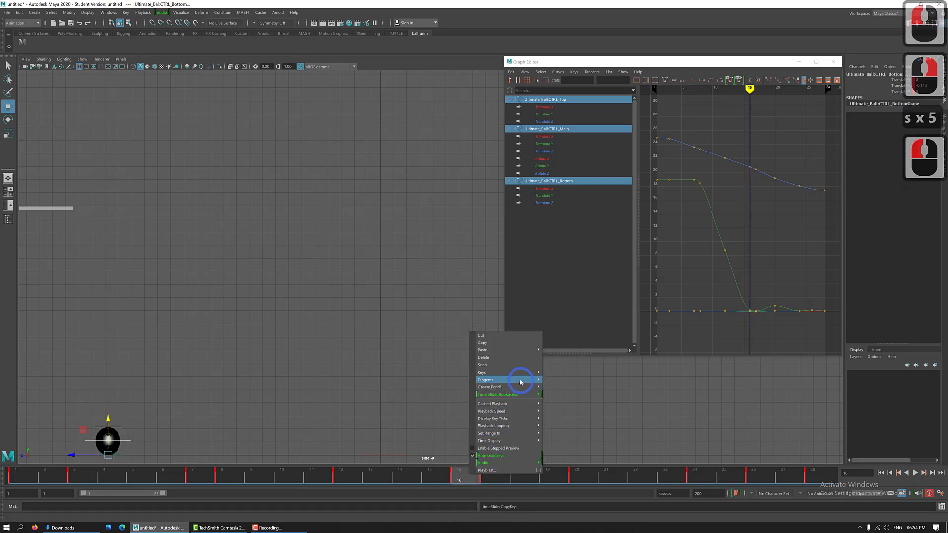
{"action": "mouse_move", "coordinate": [513, 350]}
{"action": "left_click", "coordinate": [571, 353]}
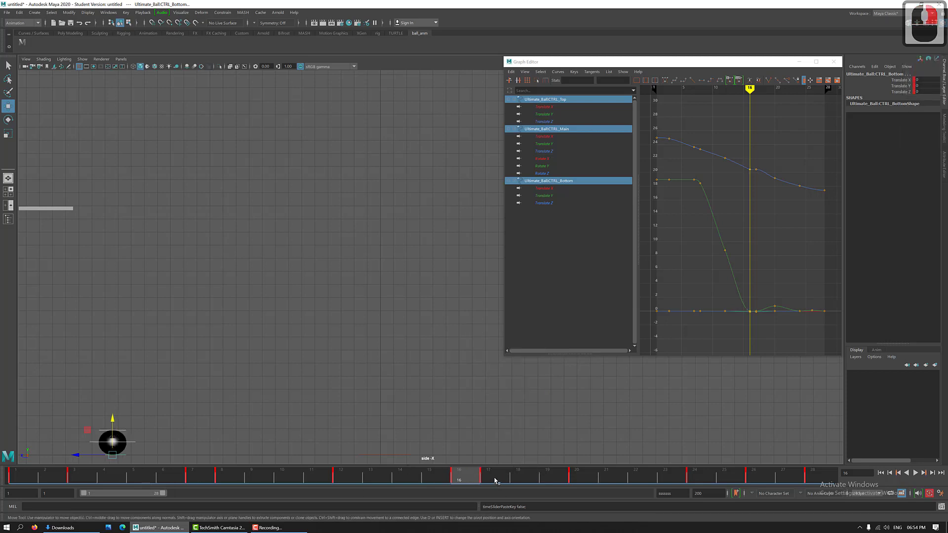
{"action": "left_click", "coordinate": [493, 480]}
{"action": "left_click", "coordinate": [467, 476]}
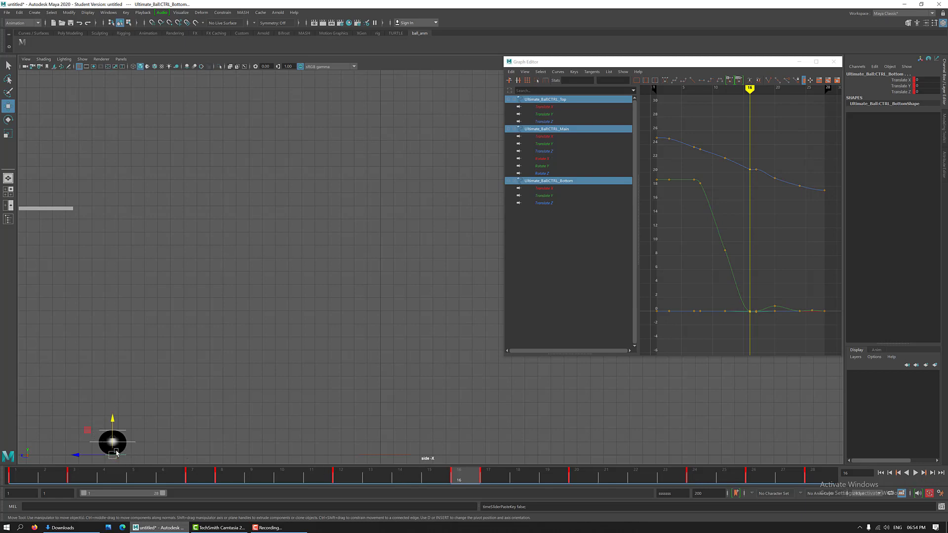
{"action": "left_click", "coordinate": [493, 477]}
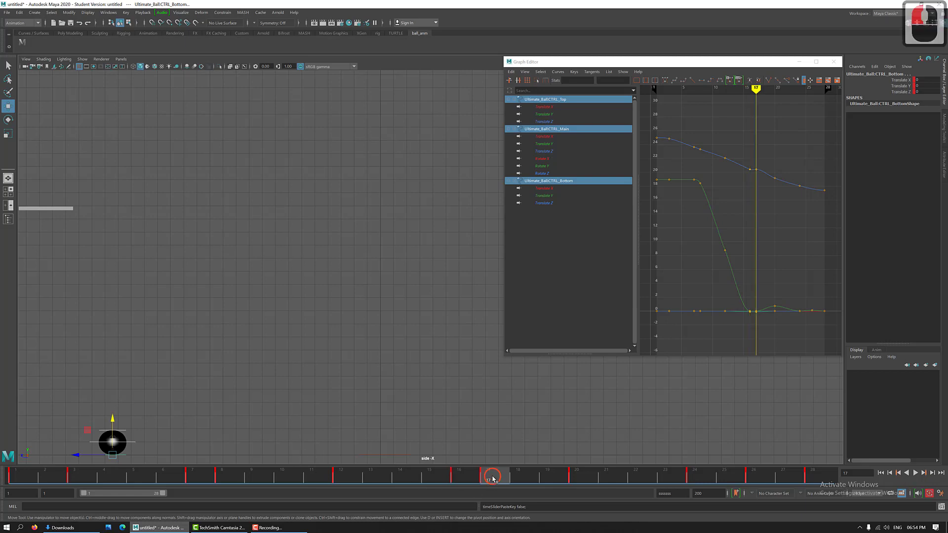
Remove the top control's squash at frame 17 by setting its Translate Y to 0.
{"action": "left_click", "coordinate": [138, 442]}
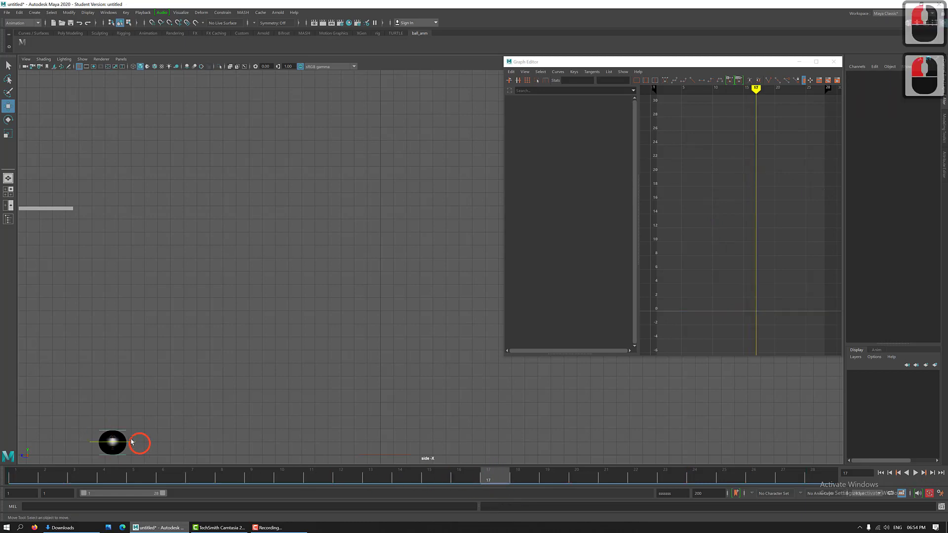
{"action": "left_click", "coordinate": [124, 431]}
{"action": "left_click", "coordinate": [124, 430]}
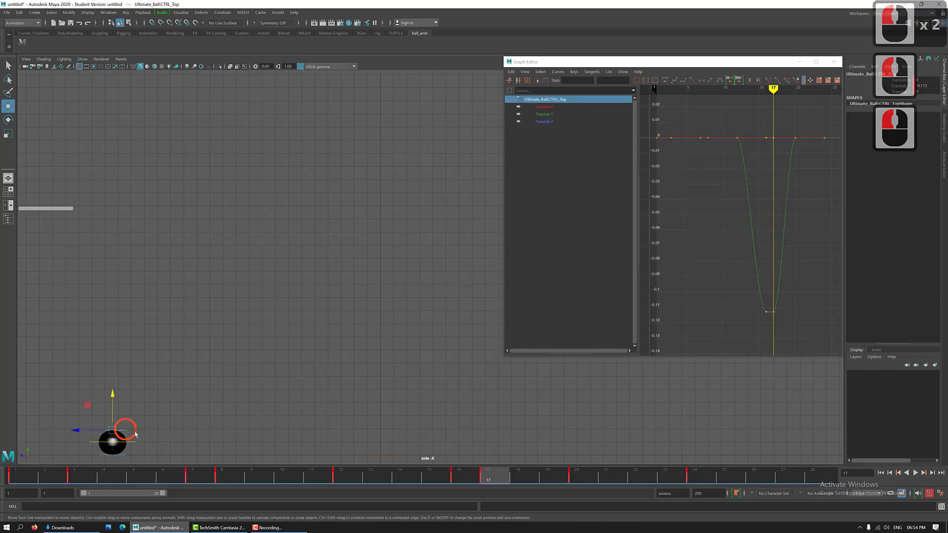
{"action": "double_click", "coordinate": [928, 87]}
{"action": "type", "text": "0"}
{"action": "key", "text": "Return"}
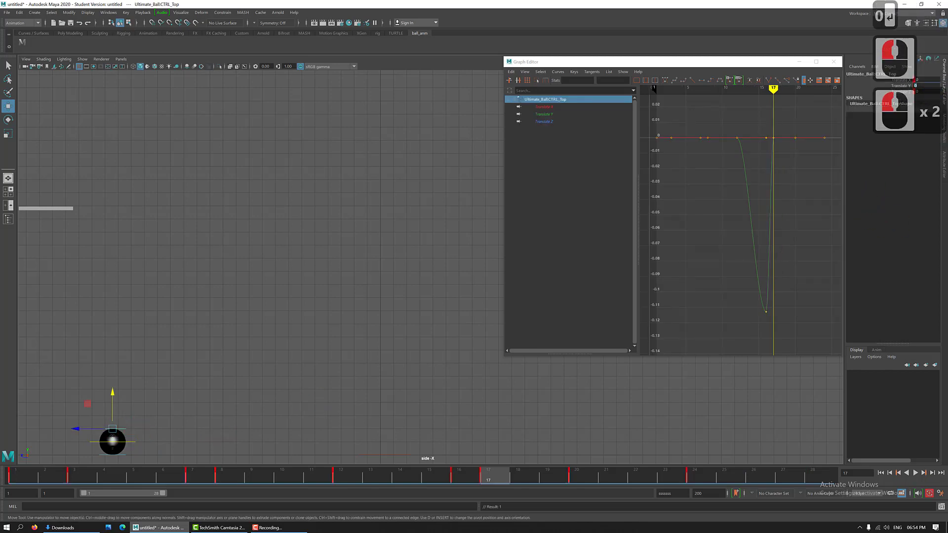
Try stretching the ball at frame 17 by raising the main control and keying the bottom control at a Translate Y of about -0.188.
{"action": "left_click", "coordinate": [153, 423]}
{"action": "left_click", "coordinate": [136, 441]}
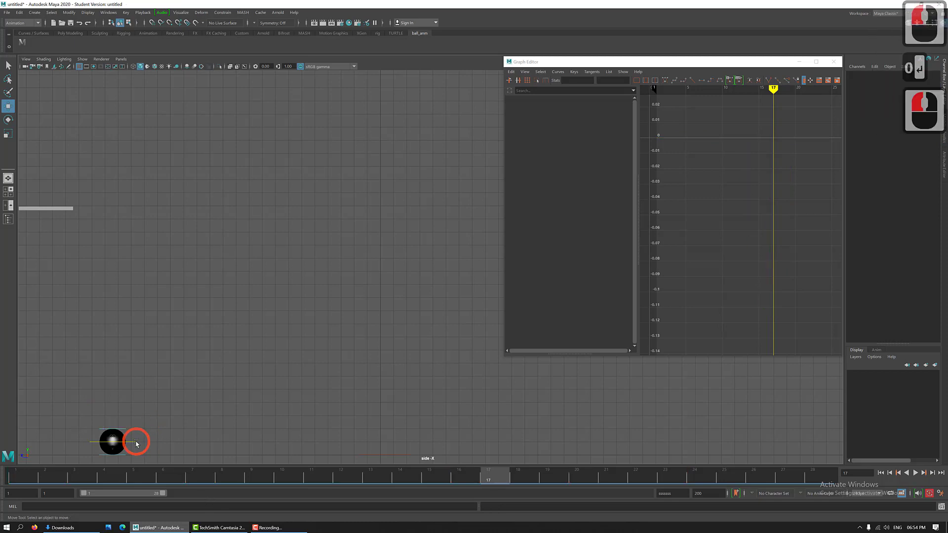
{"action": "left_click", "coordinate": [114, 408]}
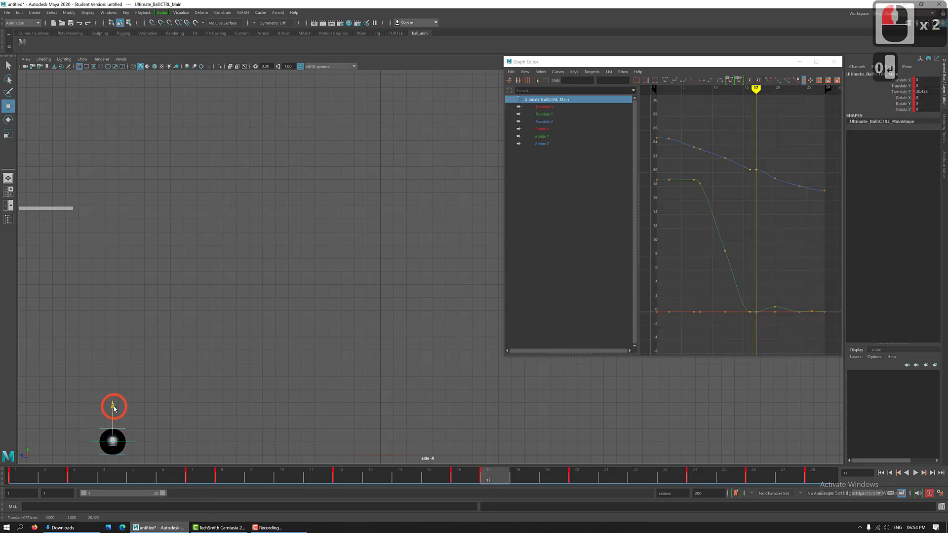
{"action": "left_click_drag", "start_coordinate": [113, 407], "coordinate": [114, 406]}
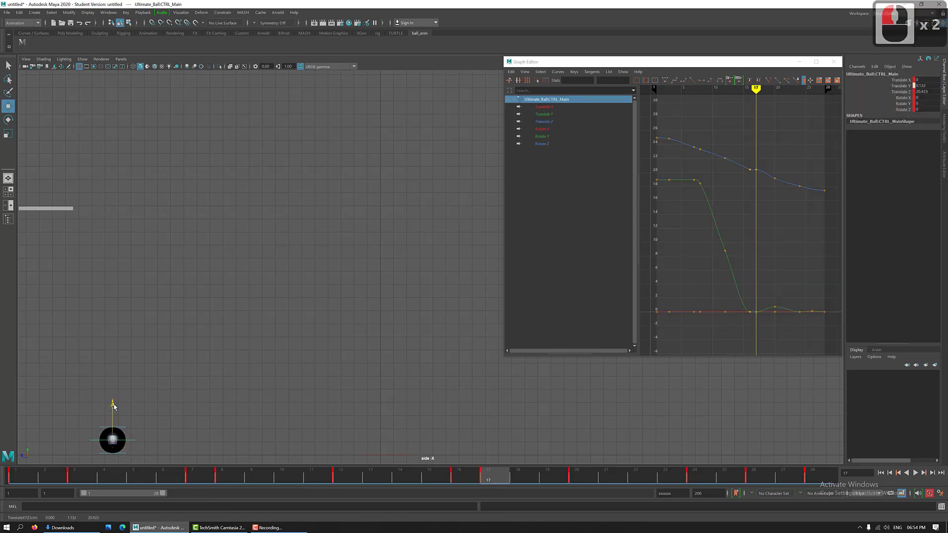
{"action": "left_click", "coordinate": [129, 452]}
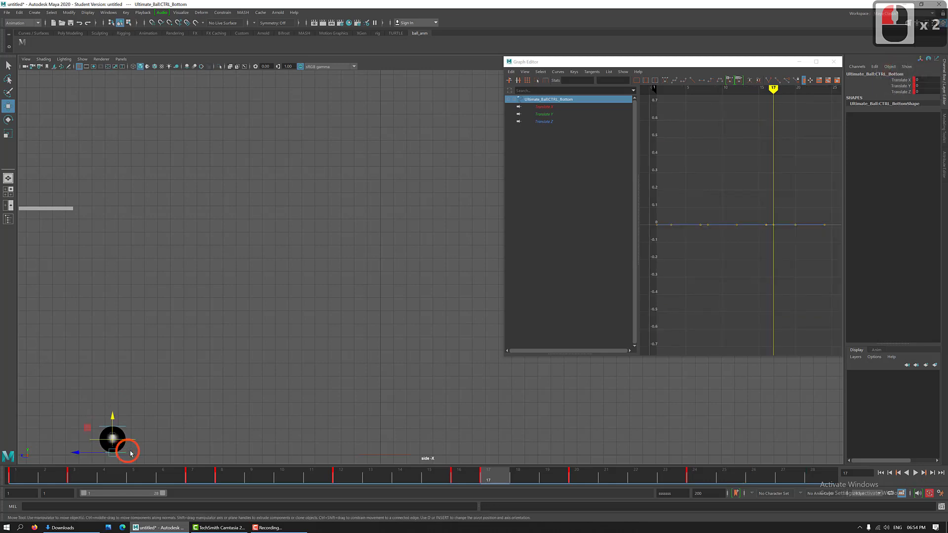
{"action": "left_click_drag", "start_coordinate": [112, 415], "coordinate": [112, 419]}
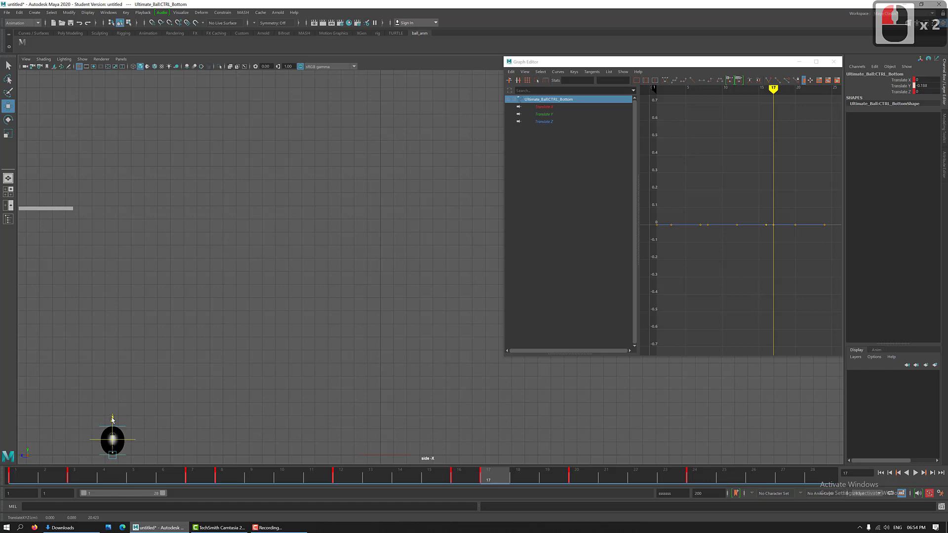
{"action": "key", "text": "s"}
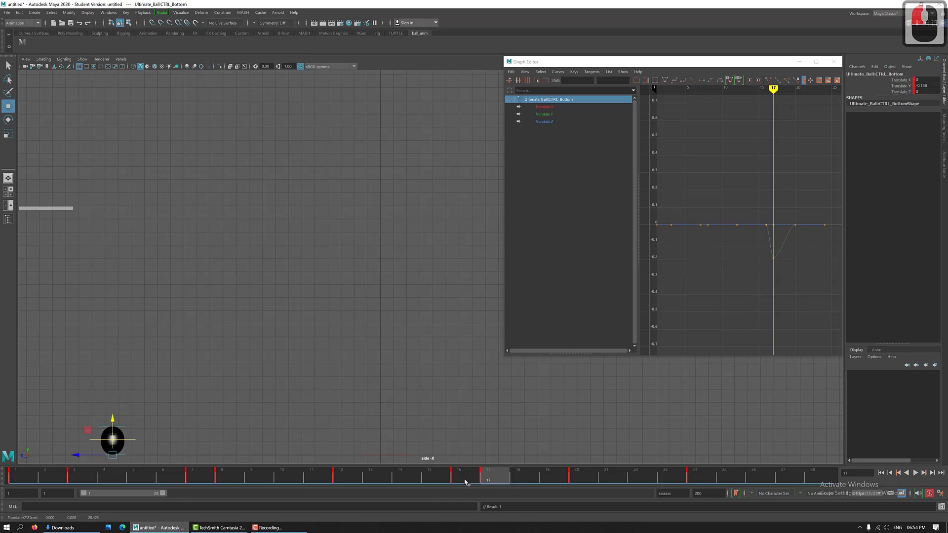
Undo the stretch edits at frame 17 on the bottom, main and top controls.
{"action": "key", "text": "ctrl+z"}
{"action": "key", "text": "ctrl+z"}
{"action": "key", "text": "ctrl+z"}
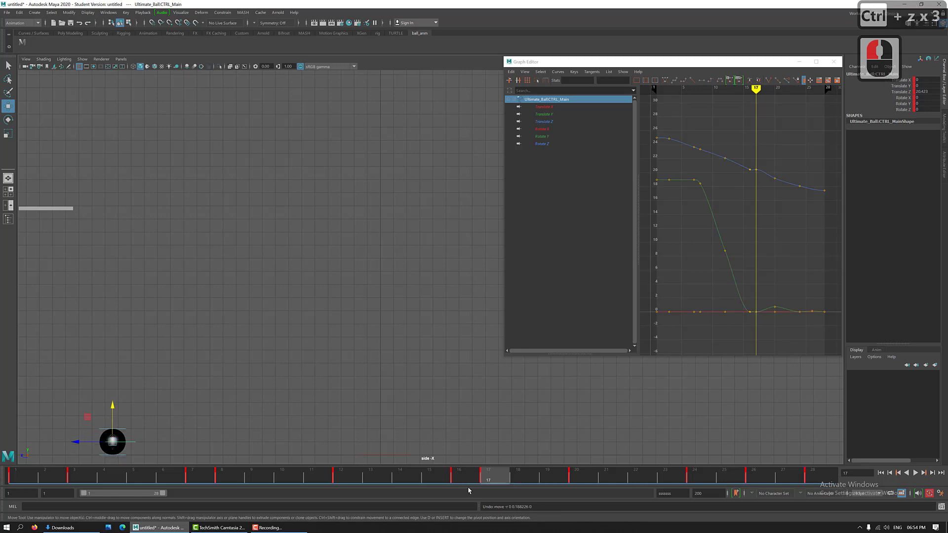
{"action": "key", "text": "ctrl+z"}
{"action": "key", "text": "ctrl+z"}
{"action": "key", "text": "ctrl+z"}
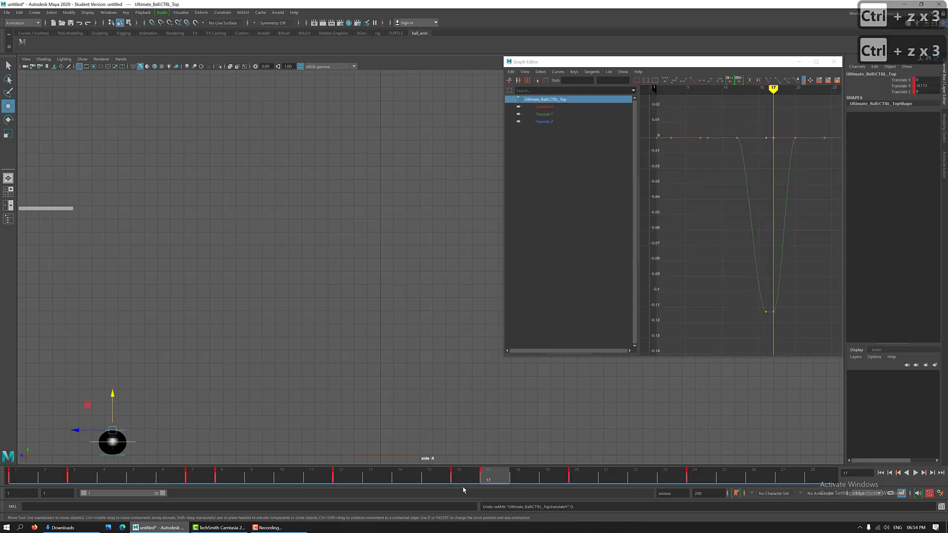
Set the top control's Translate Y to 0 at frame 16.
{"action": "left_click", "coordinate": [471, 483]}
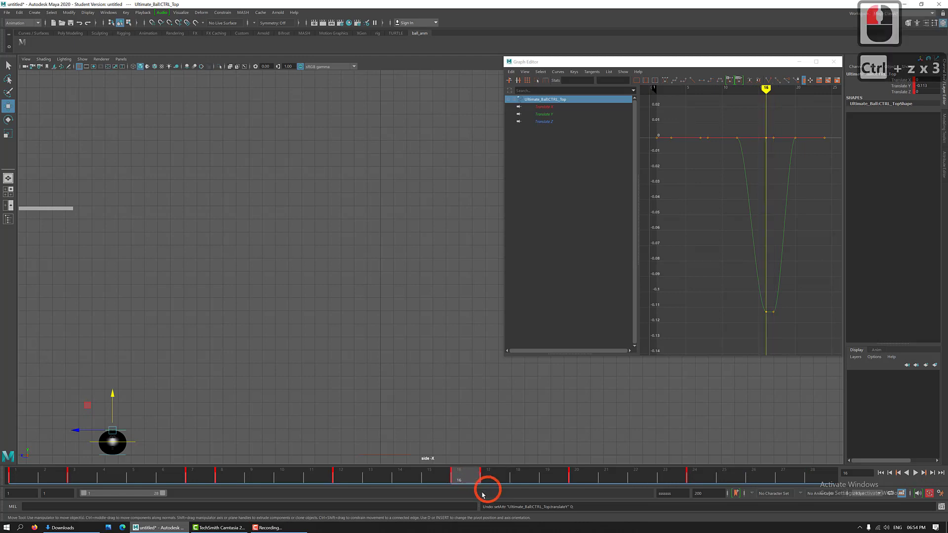
{"action": "double_click", "coordinate": [927, 86]}
{"action": "type", "text": "0"}
{"action": "key", "text": "Return"}
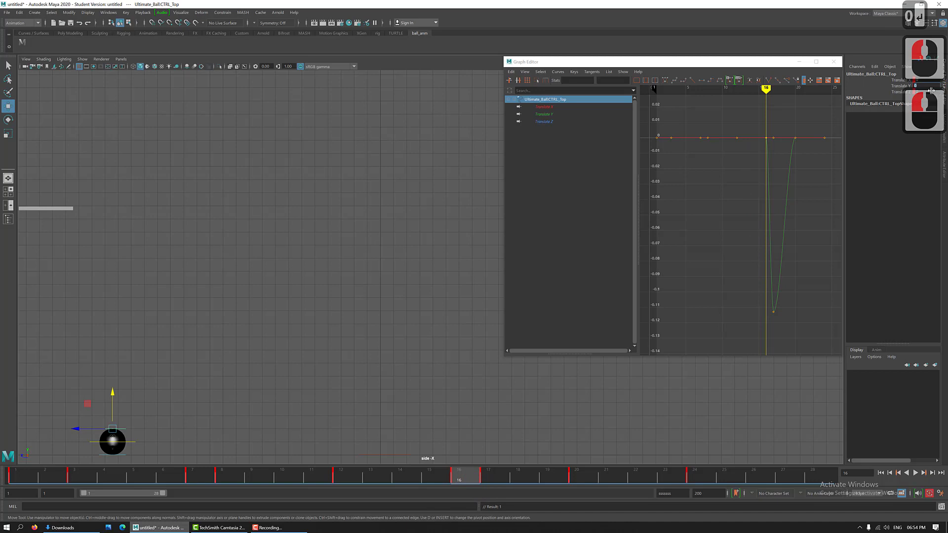
Raise the main control at frame 16 and stretch the ball downward with its bottom control to a Translate Y of about -0.11.
{"action": "left_click", "coordinate": [135, 444]}
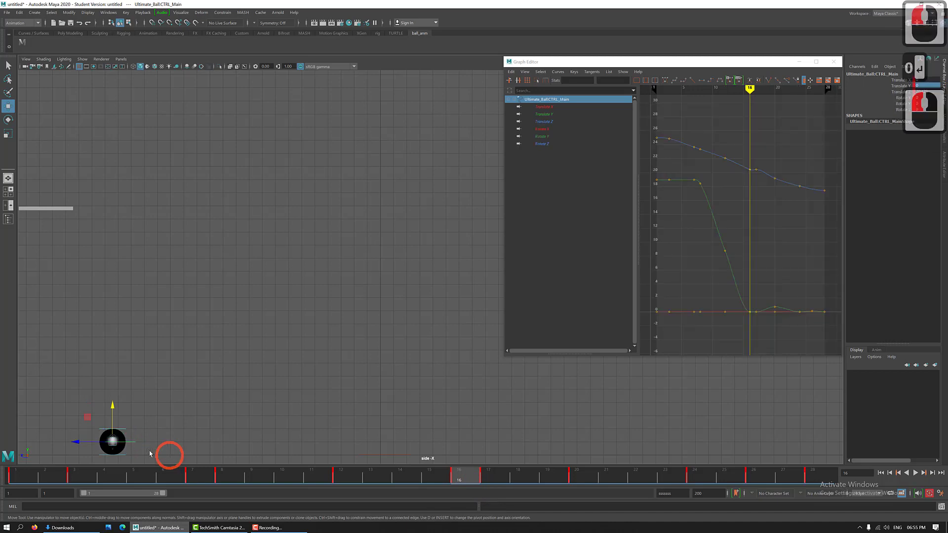
{"action": "left_click_drag", "start_coordinate": [113, 406], "coordinate": [113, 403]}
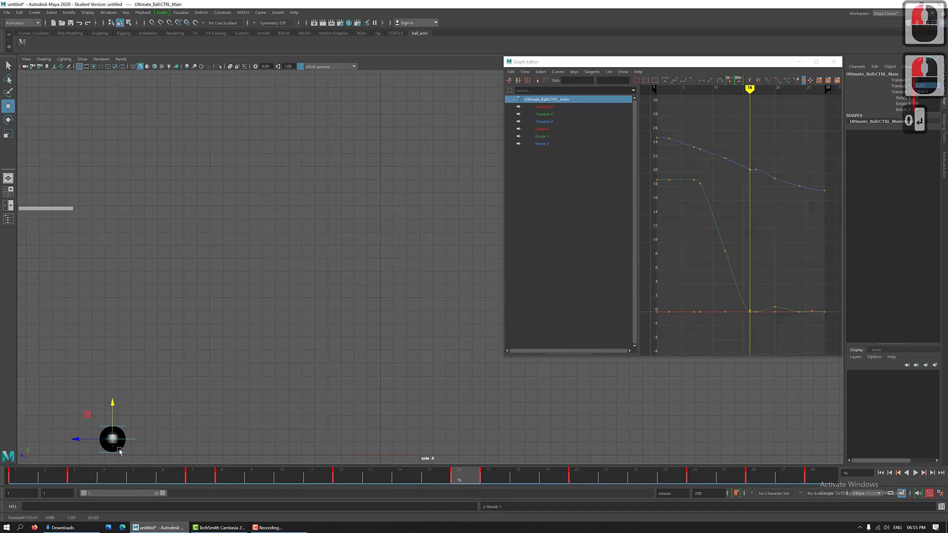
{"action": "double_click", "coordinate": [112, 420]}
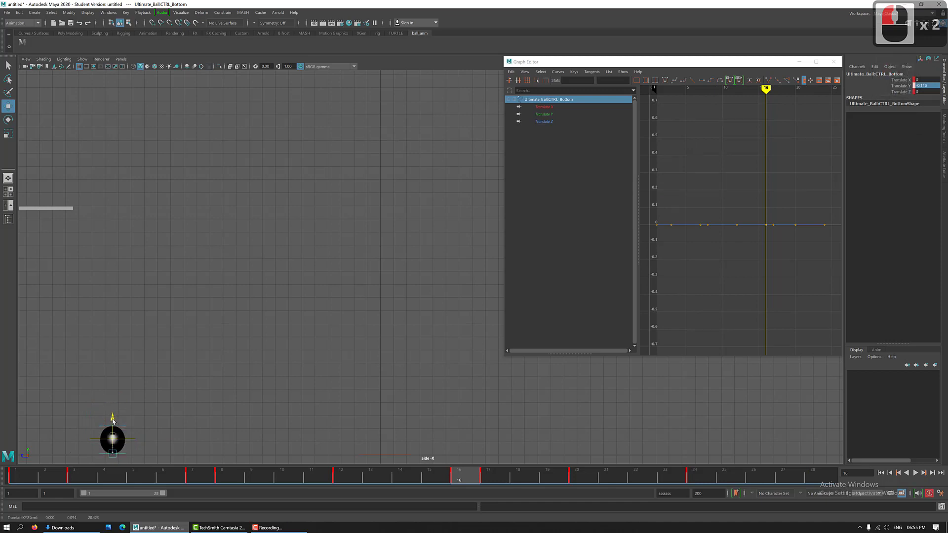
{"action": "left_click_drag", "start_coordinate": [113, 421], "coordinate": [113, 421]}
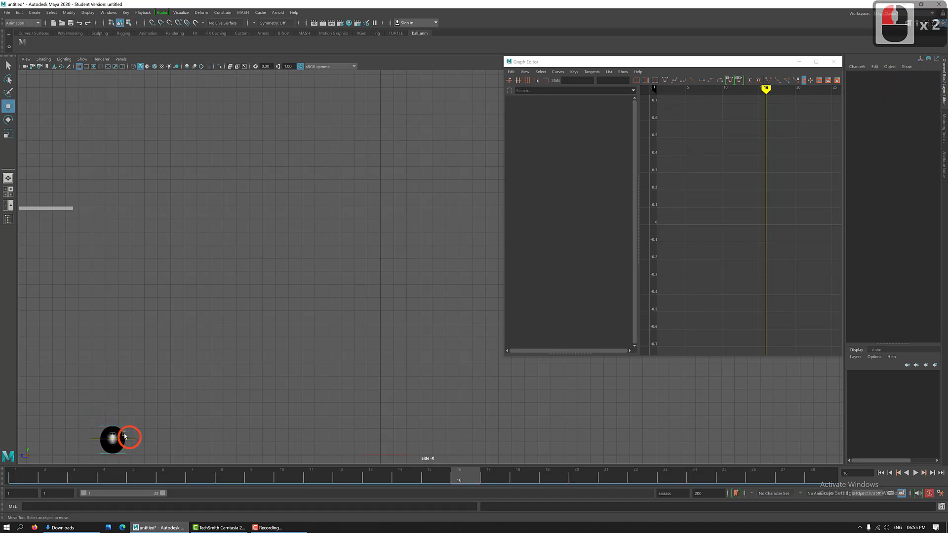
Lower the main control at frame 16 until the stretched ball meets the ground, and compare the pose with frame 17.
{"action": "double_click", "coordinate": [131, 439]}
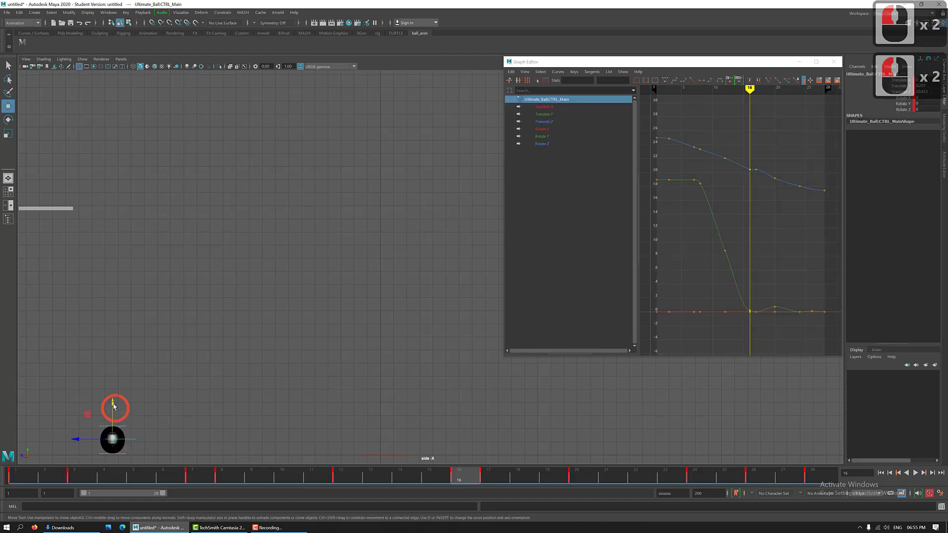
{"action": "left_click_drag", "start_coordinate": [113, 404], "coordinate": [114, 406]}
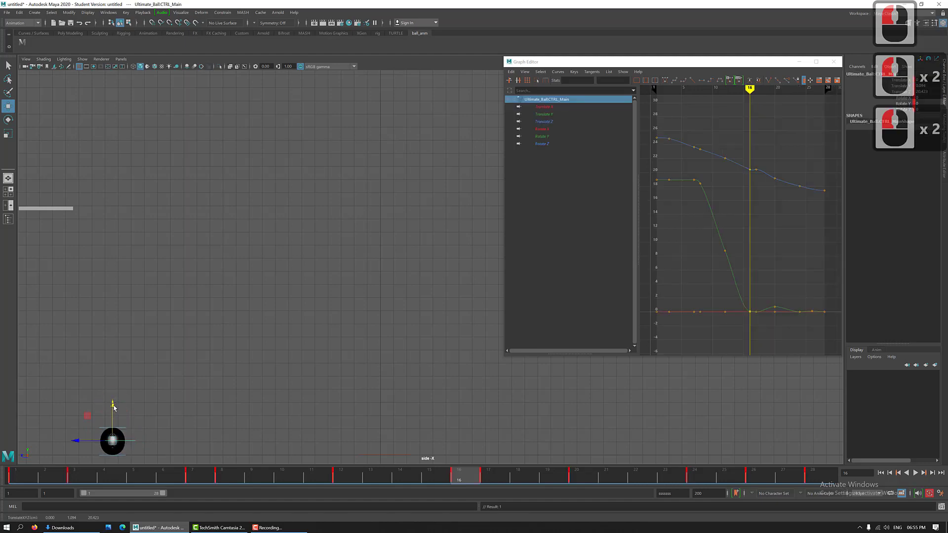
{"action": "left_click", "coordinate": [490, 480]}
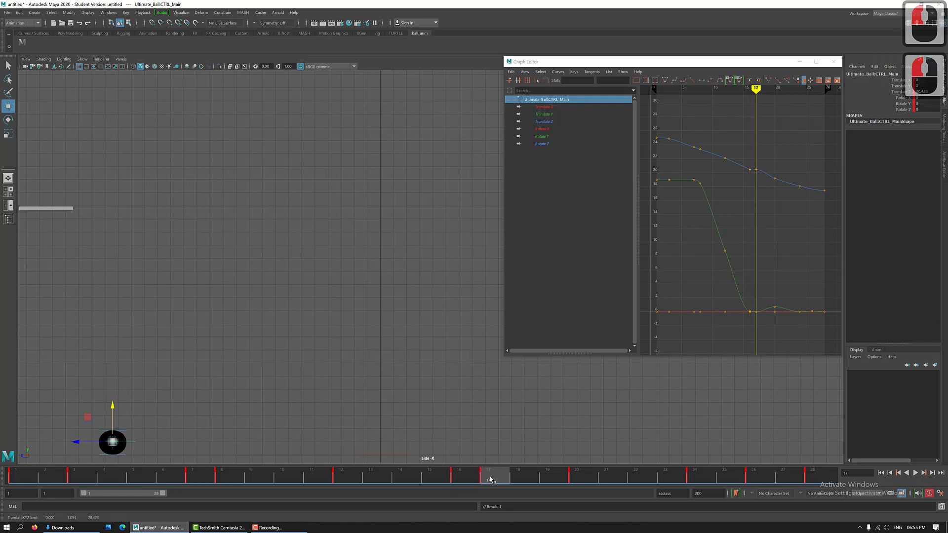
{"action": "mouse_move", "coordinate": [469, 478]}
{"action": "left_mouse_down"}
{"action": "mouse_move", "coordinate": [491, 476]}
{"action": "mouse_move", "coordinate": [478, 475]}
{"action": "left_mouse_up"}
{"action": "left_click", "coordinate": [477, 475]}
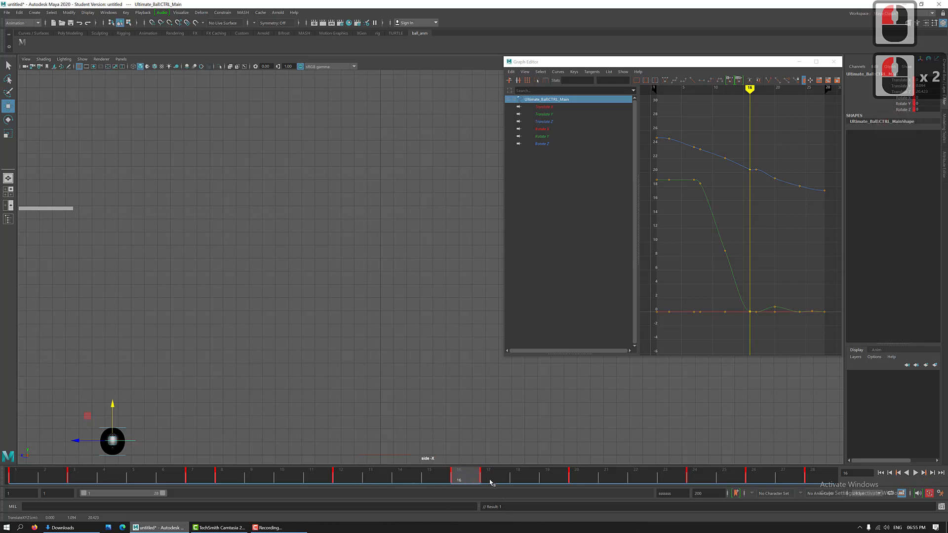
Move the ball clear of the platform edge at frame 8 to a Translate Z of about 22.44, and key it.
{"action": "left_click", "coordinate": [340, 478]}
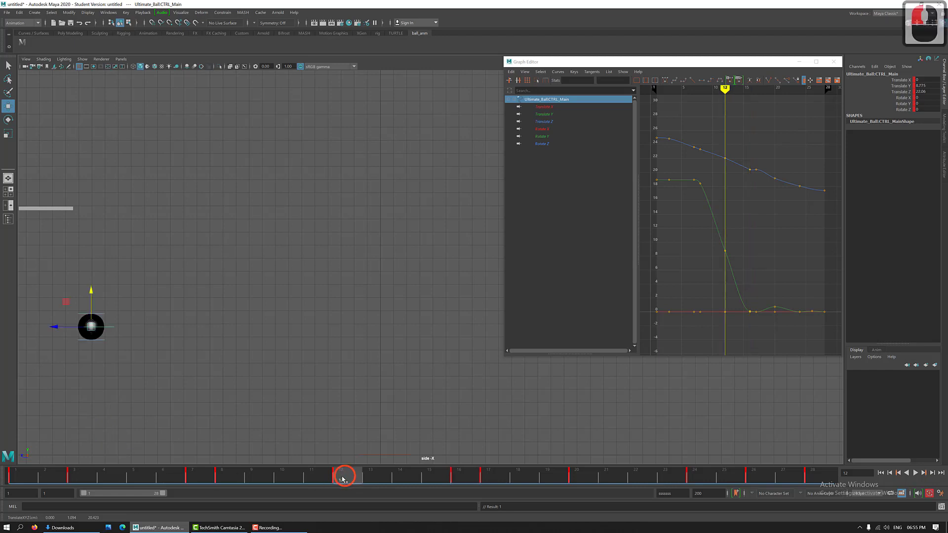
{"action": "left_click", "coordinate": [229, 480]}
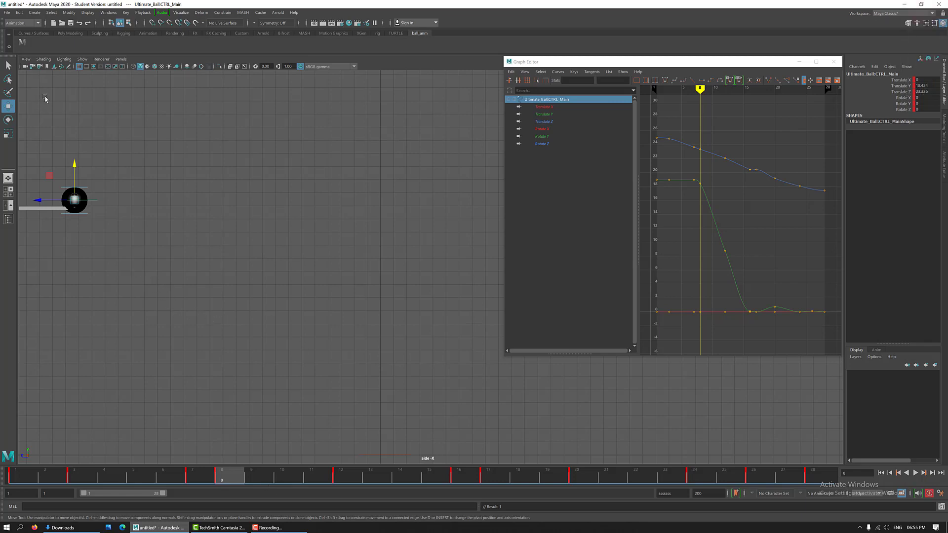
{"action": "left_click_drag", "start_coordinate": [94, 204], "coordinate": [54, 199]}
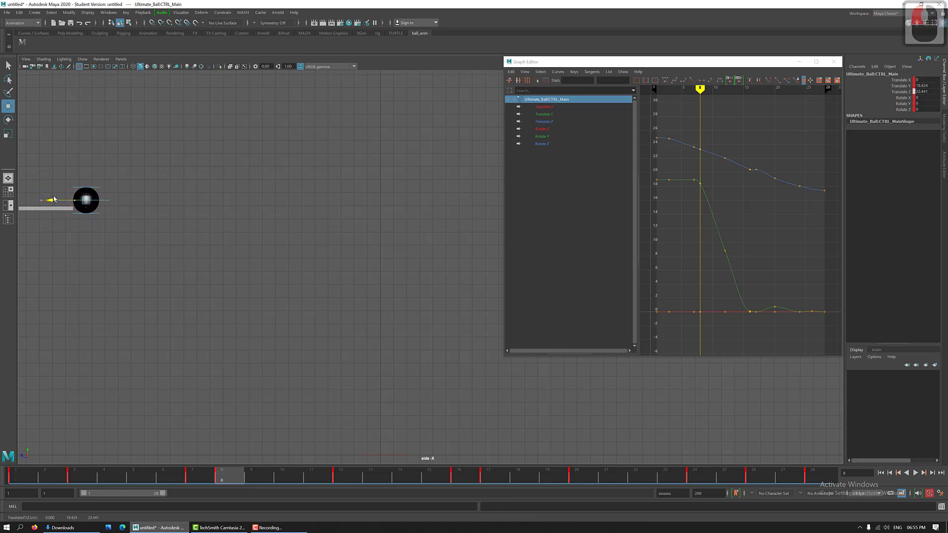
{"action": "key", "text": "s"}
Shift the ball toward the platform edge at frame 7 to a Translate Z of about 23.19, and key it.
{"action": "left_click", "coordinate": [196, 475]}
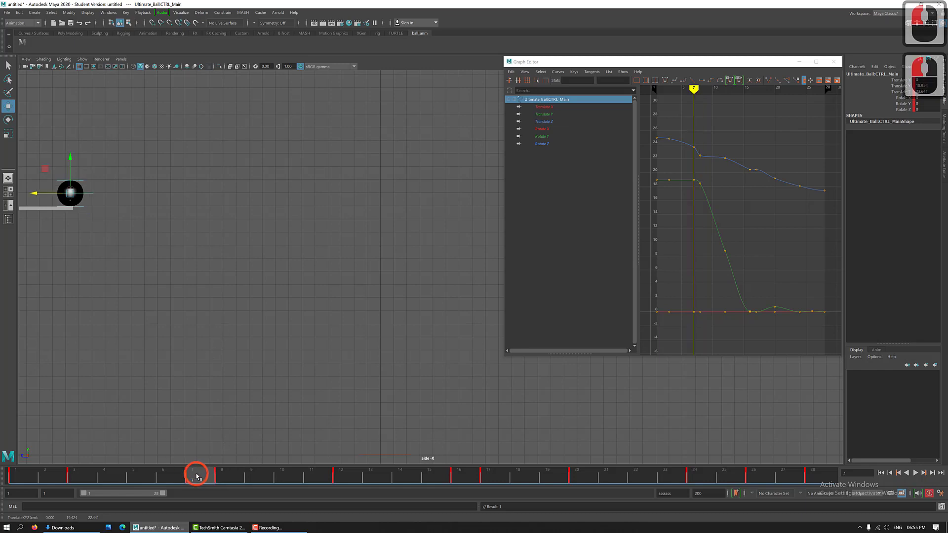
{"action": "left_click_drag", "start_coordinate": [211, 472], "coordinate": [211, 473]}
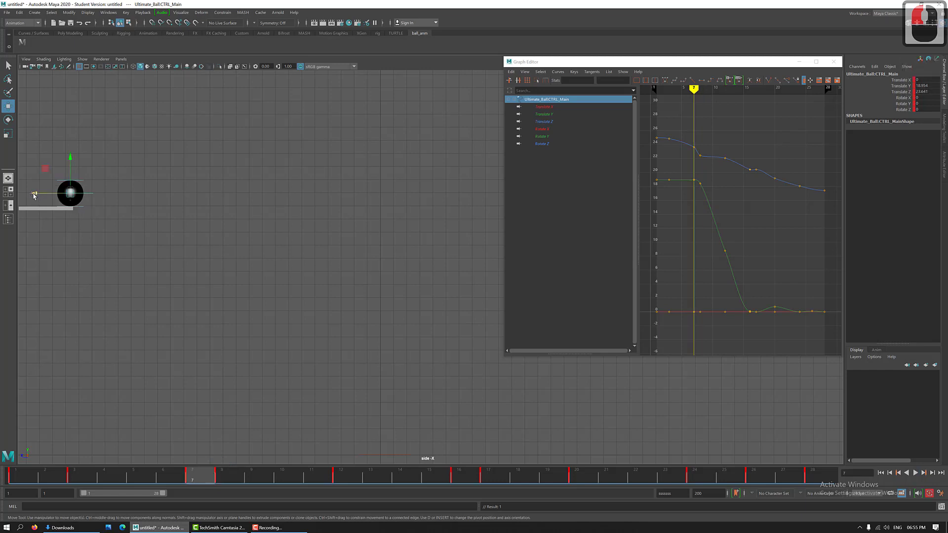
{"action": "left_click_drag", "start_coordinate": [34, 196], "coordinate": [40, 194]}
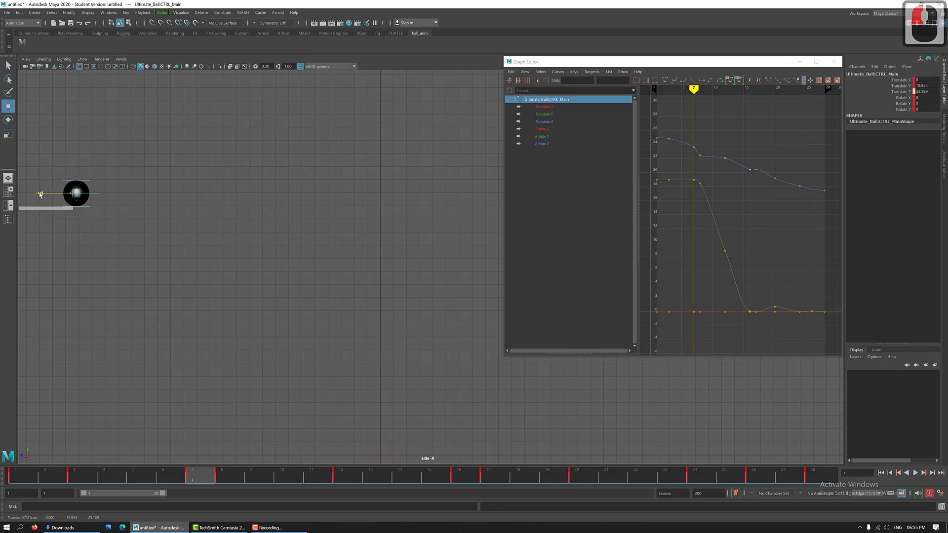
{"action": "key", "text": "s"}
Select the top, main and bottom controls together and move their frame 8 keys to frame 9.
{"action": "left_click", "coordinate": [224, 474]}
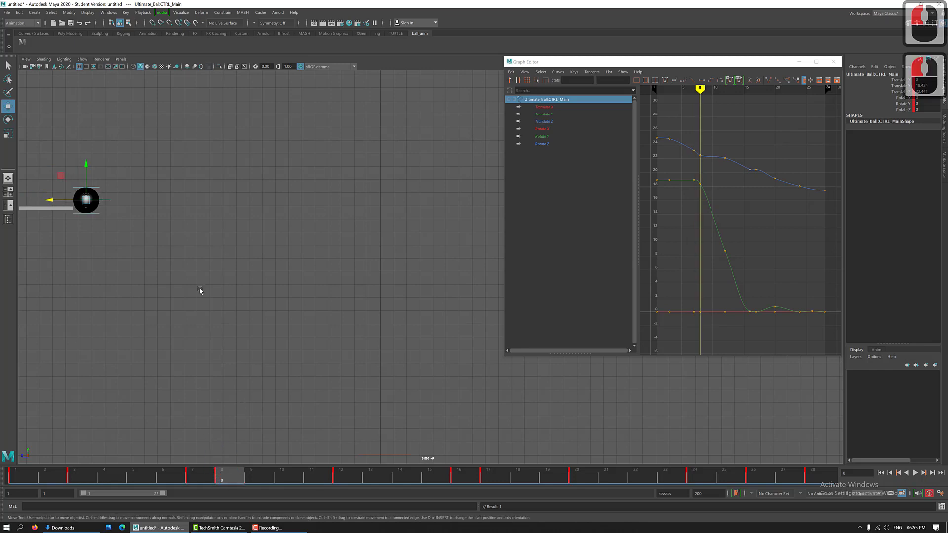
{"action": "left_click", "coordinate": [21, 43]}
{"action": "left_click", "coordinate": [228, 474]}
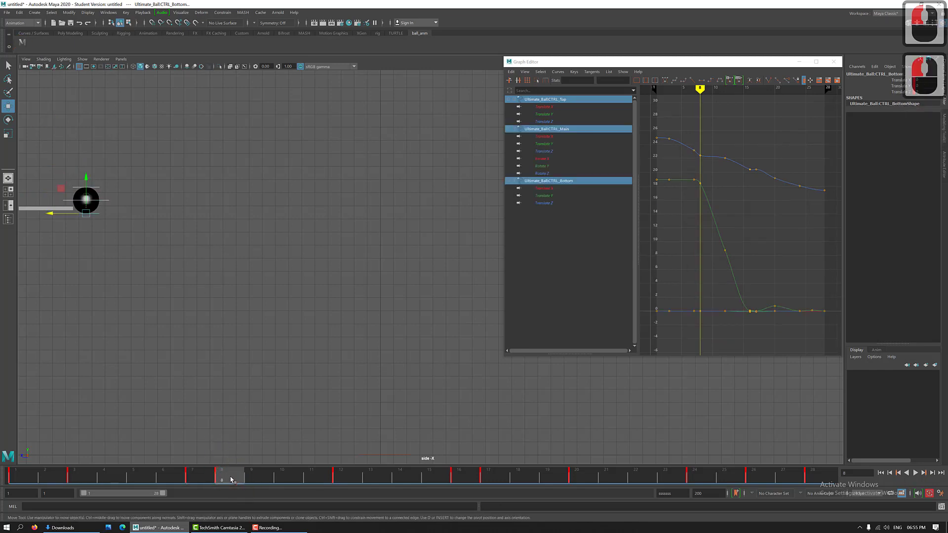
{"action": "left_click_drag", "start_coordinate": [230, 474], "coordinate": [260, 477], "text": "shift"}
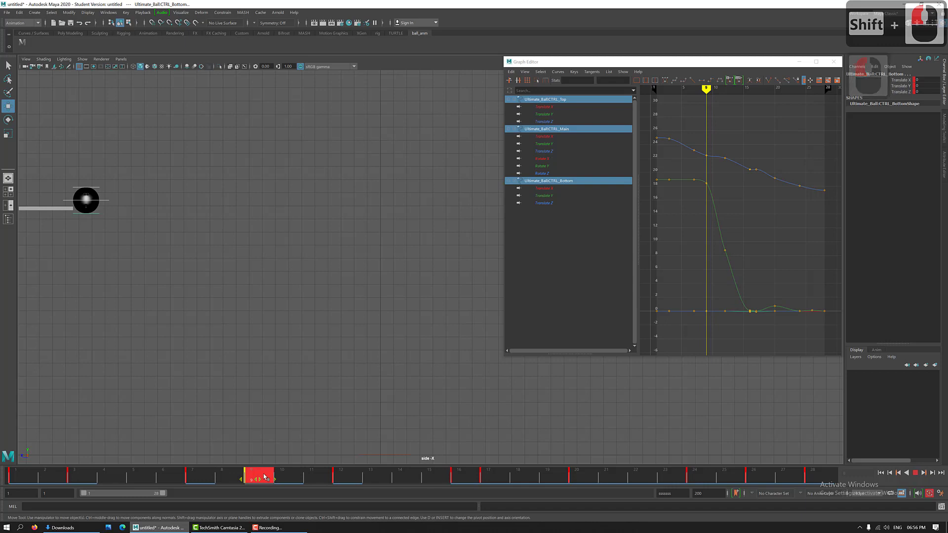
Play the animation from frame 1 and scrub through the roll-off, fall and ground contact to examine the timing.
{"action": "left_click", "coordinate": [134, 479]}
{"action": "mouse_move", "coordinate": [134, 479]}
{"action": "left_mouse_down"}
{"action": "mouse_move", "coordinate": [4, 458]}
{"action": "mouse_move", "coordinate": [223, 486]}
{"action": "mouse_move", "coordinate": [701, 499]}
{"action": "mouse_move", "coordinate": [785, 528]}
{"action": "mouse_move", "coordinate": [7, 528]}
{"action": "left_mouse_up"}
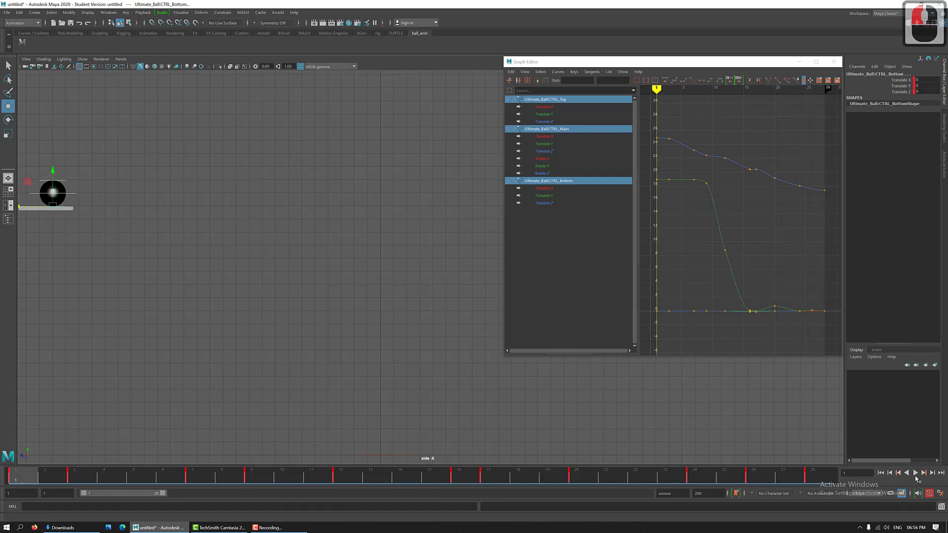
{"action": "left_click", "coordinate": [915, 477]}
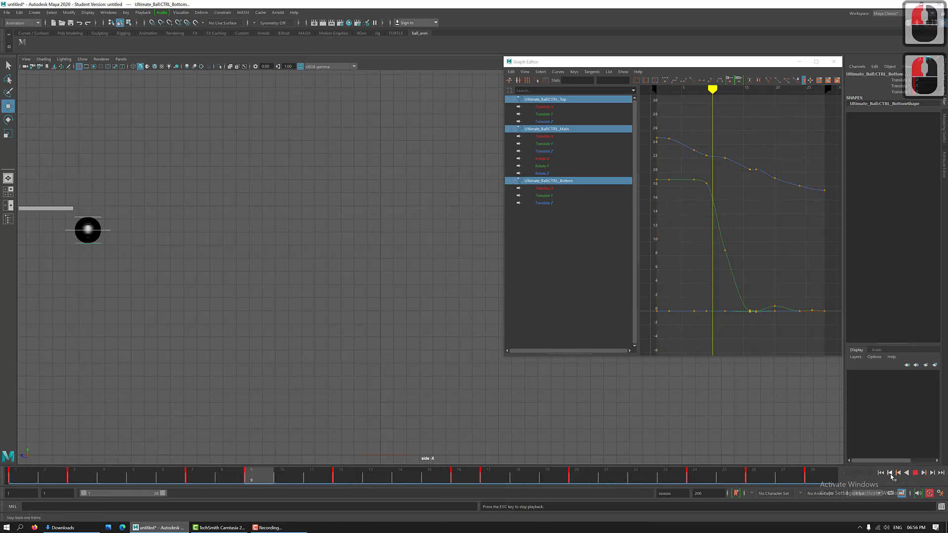
{"action": "left_click", "coordinate": [917, 475]}
{"action": "left_click_drag", "start_coordinate": [106, 476], "coordinate": [333, 503]}
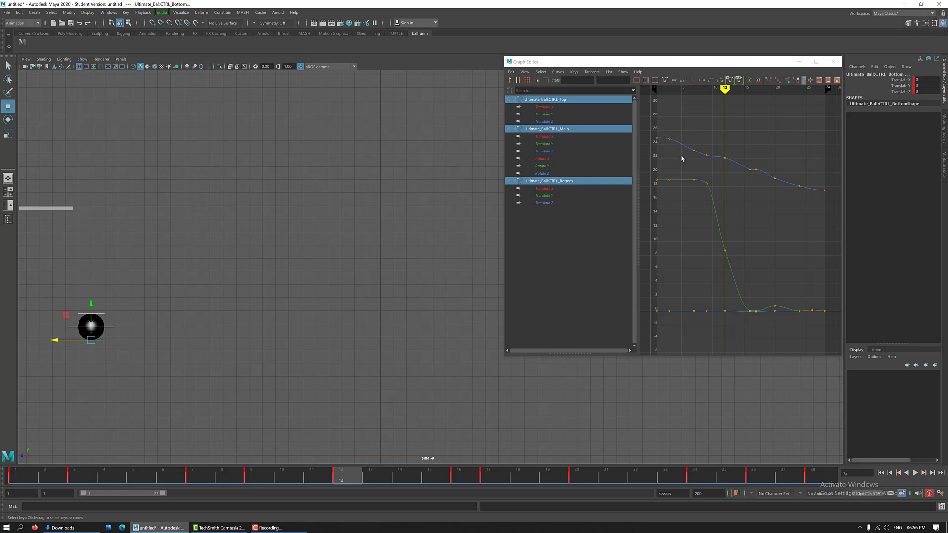
{"action": "left_click", "coordinate": [190, 477]}
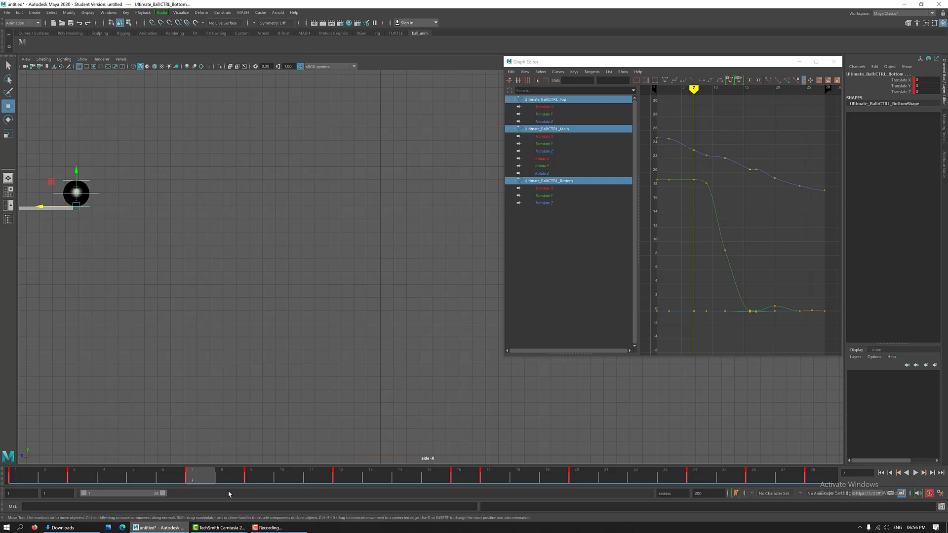
{"action": "left_click_drag", "start_coordinate": [215, 479], "coordinate": [504, 490]}
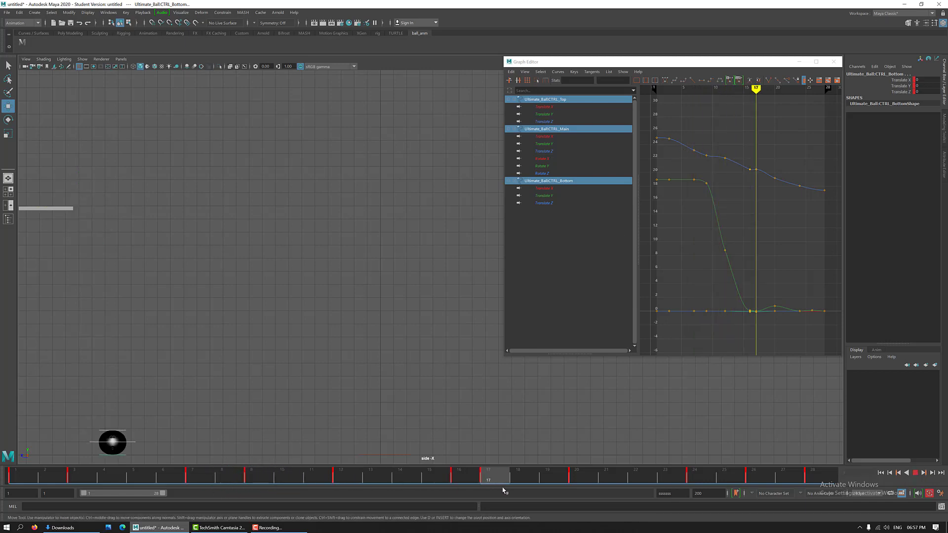
Scrub and play the animation to examine the roll-off and fall timing, stopping on the ground-contact frame 16.
{"action": "left_click_drag", "start_coordinate": [498, 490], "coordinate": [191, 477]}
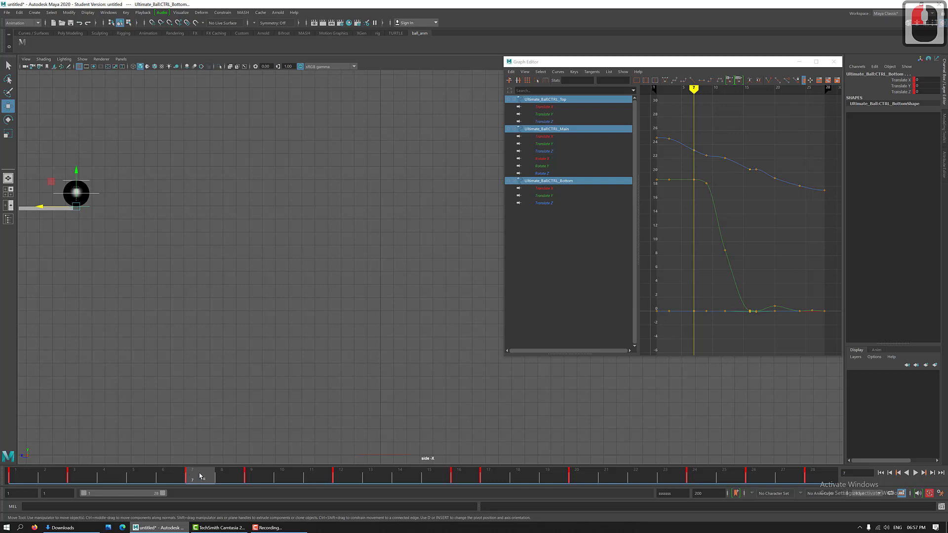
{"action": "mouse_move", "coordinate": [200, 476]}
{"action": "left_mouse_down"}
{"action": "mouse_move", "coordinate": [395, 488]}
{"action": "mouse_move", "coordinate": [462, 478]}
{"action": "mouse_move", "coordinate": [192, 475]}
{"action": "left_mouse_up"}
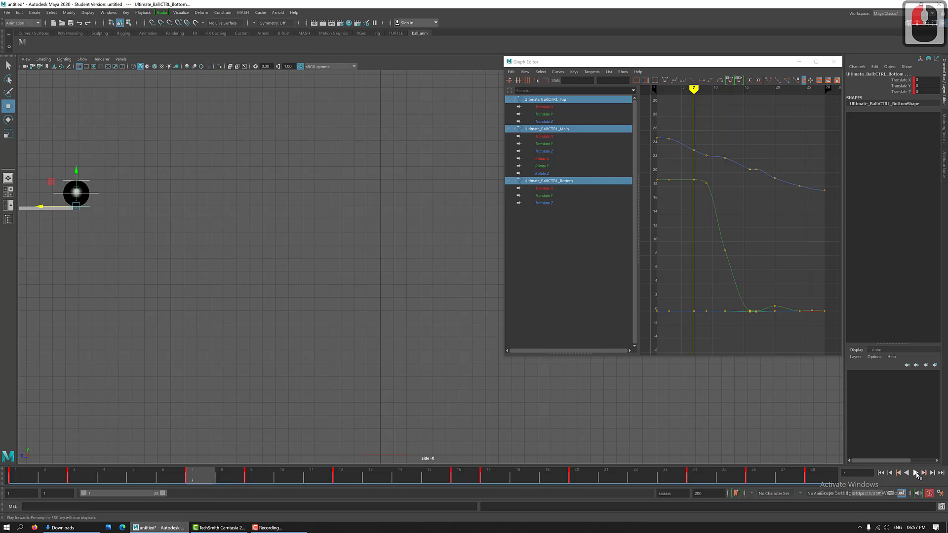
{"action": "left_click", "coordinate": [916, 473]}
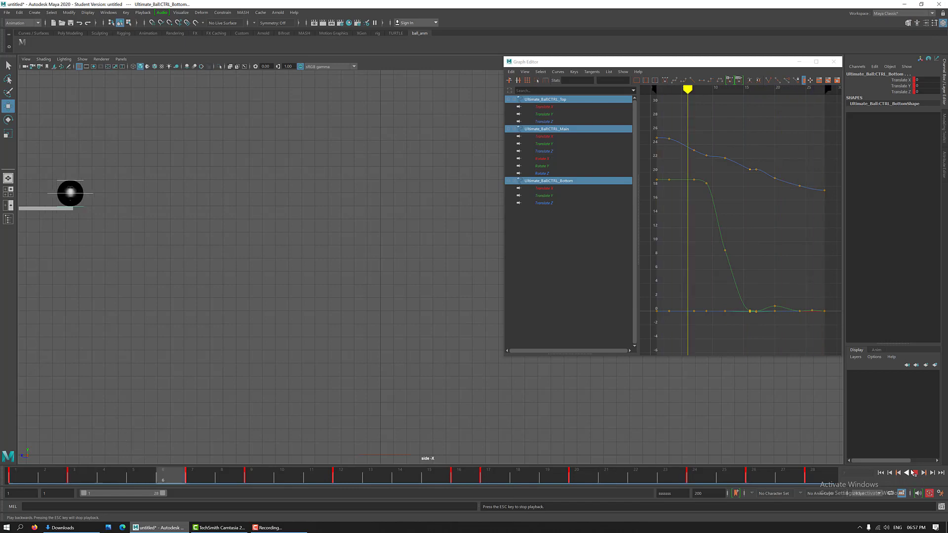
{"action": "left_click", "coordinate": [916, 475]}
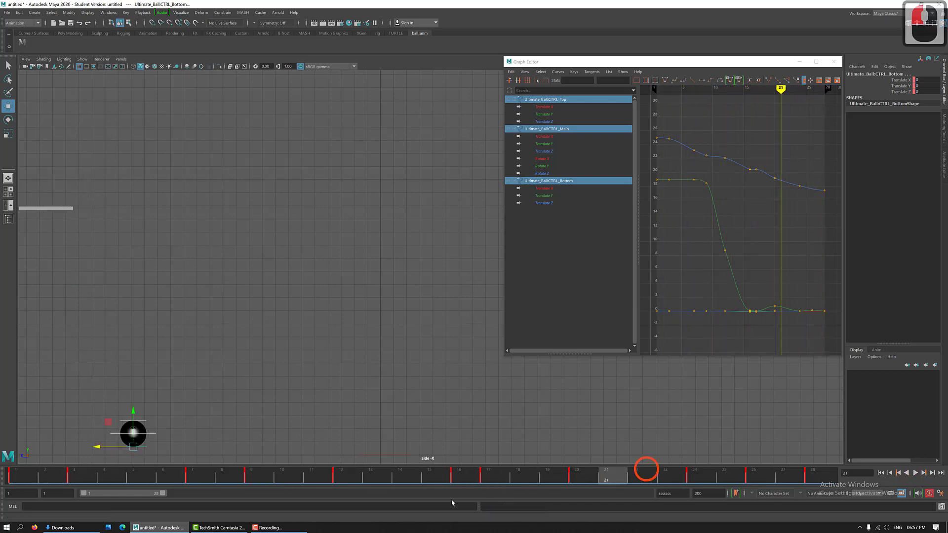
{"action": "left_click", "coordinate": [458, 475]}
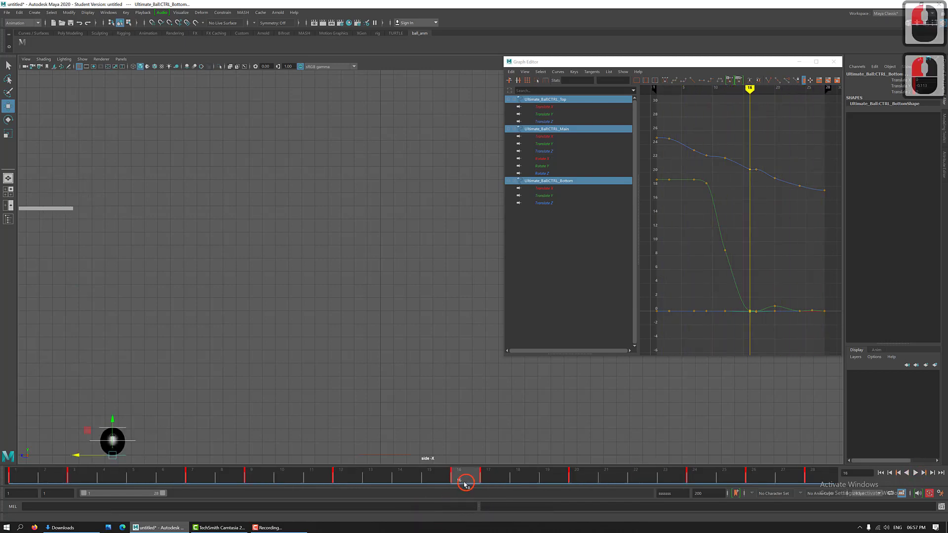
{"action": "left_click_drag", "start_coordinate": [112, 422], "coordinate": [113, 421]}
{"action": "left_click", "coordinate": [112, 421]}
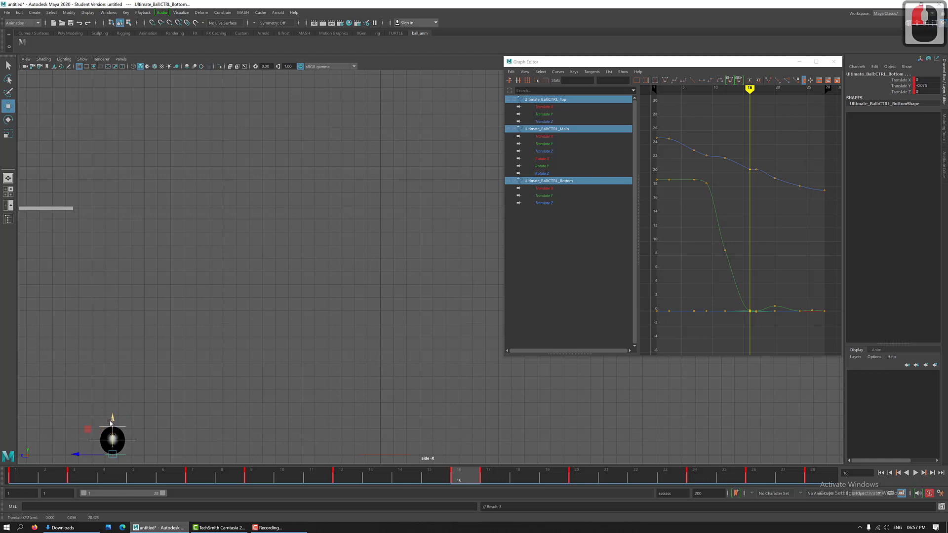
{"action": "key", "text": "ctrl+z"}
Reduce the ball's stretch at frame 16 by raising the bottom control to a Translate Y of about -0.094.
{"action": "left_click", "coordinate": [127, 457]}
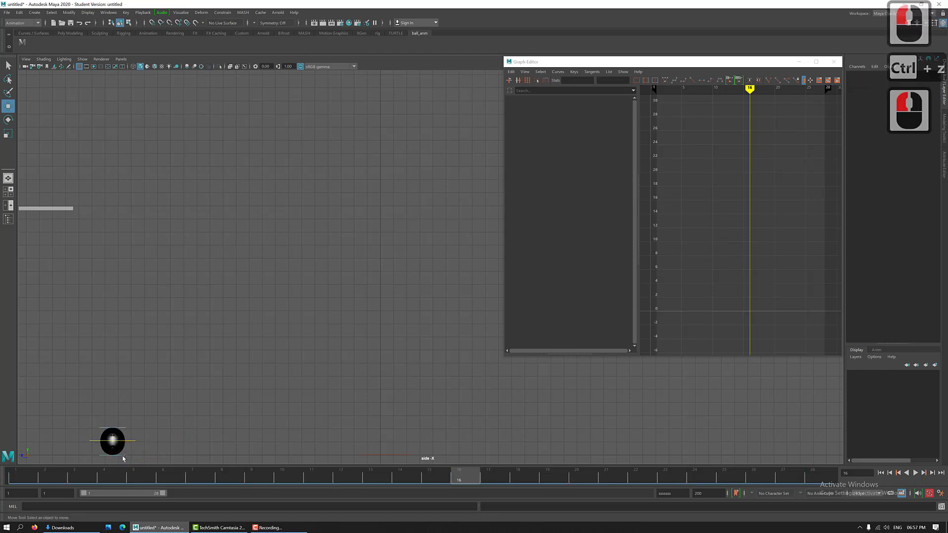
{"action": "left_click", "coordinate": [123, 456]}
{"action": "left_click", "coordinate": [122, 454]}
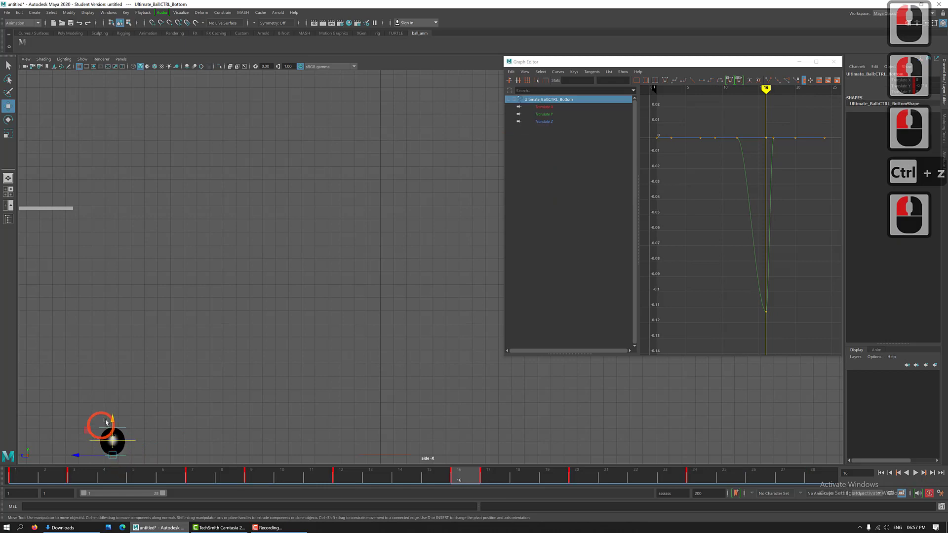
{"action": "left_click", "coordinate": [111, 418]}
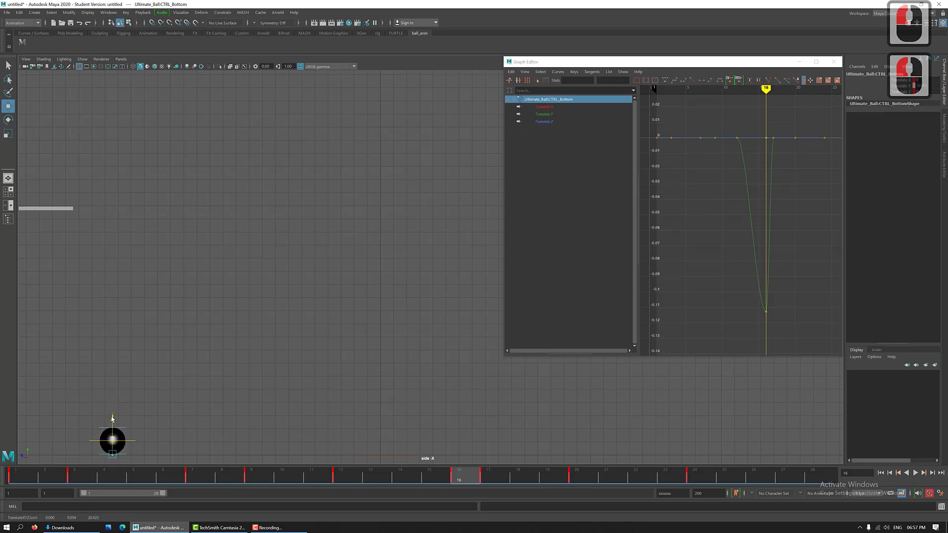
{"action": "left_click_drag", "start_coordinate": [112, 419], "coordinate": [112, 418]}
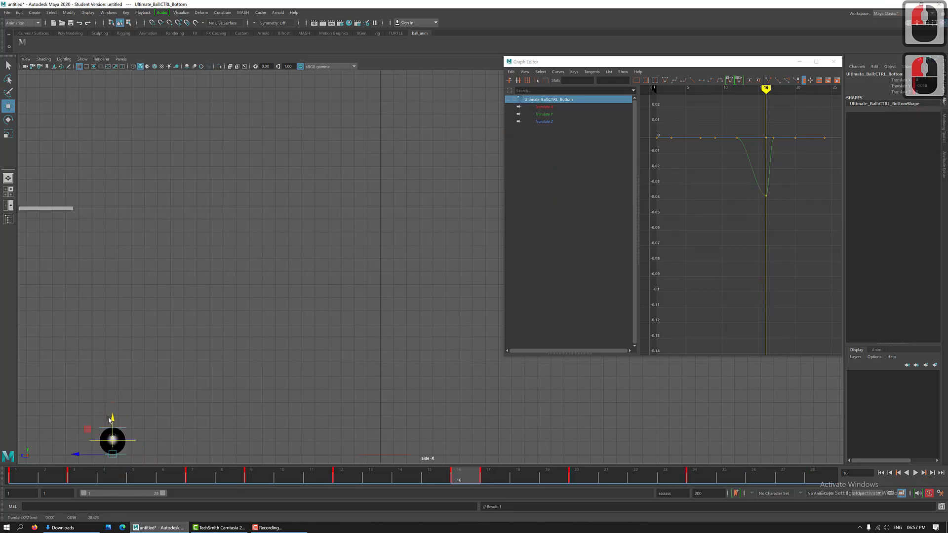
{"action": "left_click", "coordinate": [113, 419]}
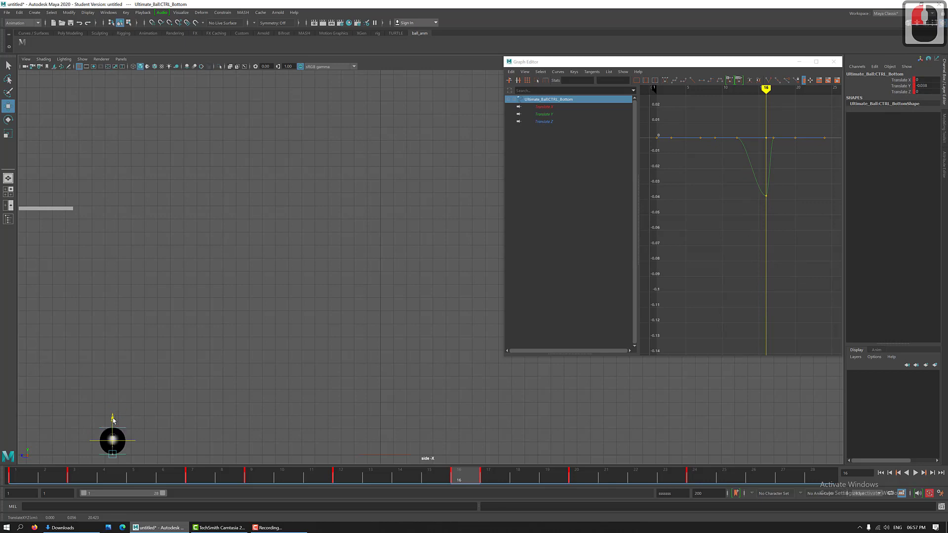
{"action": "left_click_drag", "start_coordinate": [112, 420], "coordinate": [113, 423]}
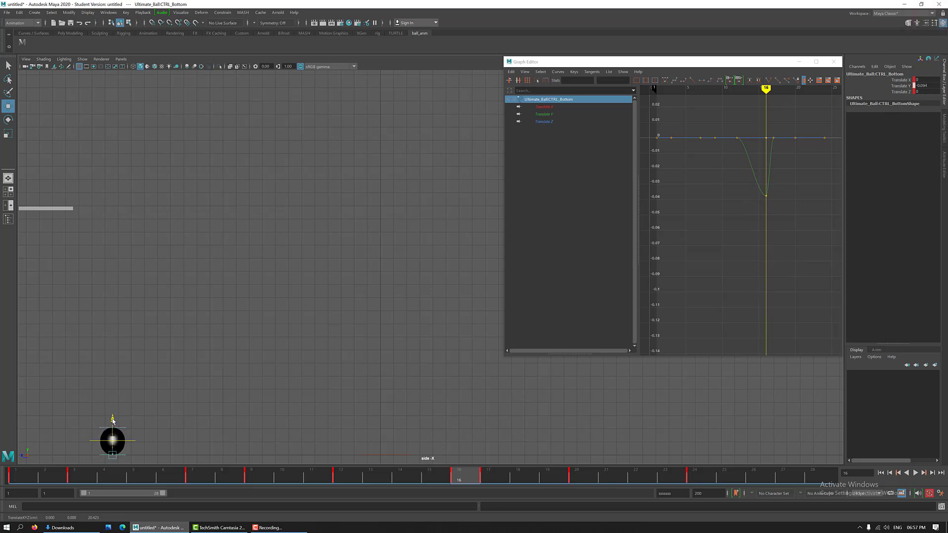
{"action": "left_click_drag", "start_coordinate": [113, 420], "coordinate": [112, 419]}
{"action": "left_click", "coordinate": [135, 445]}
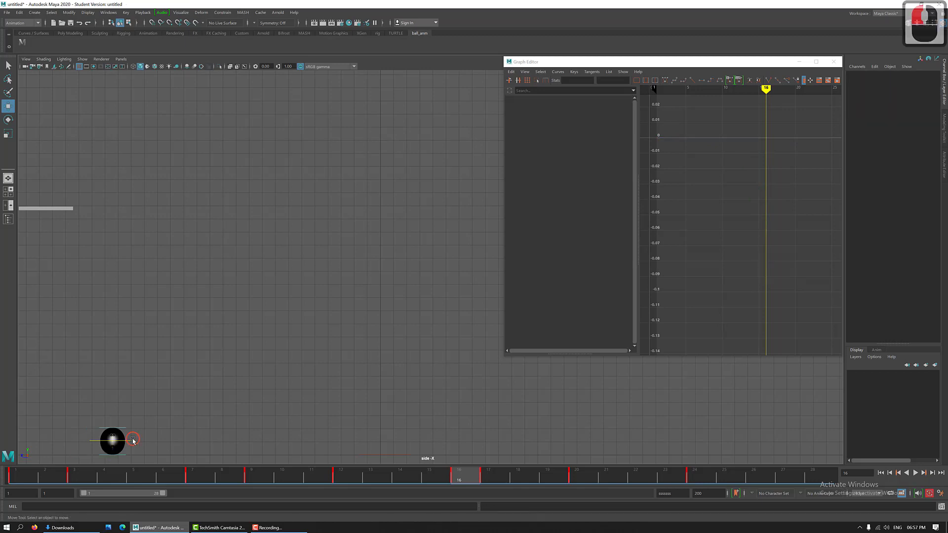
{"action": "left_click", "coordinate": [131, 440]}
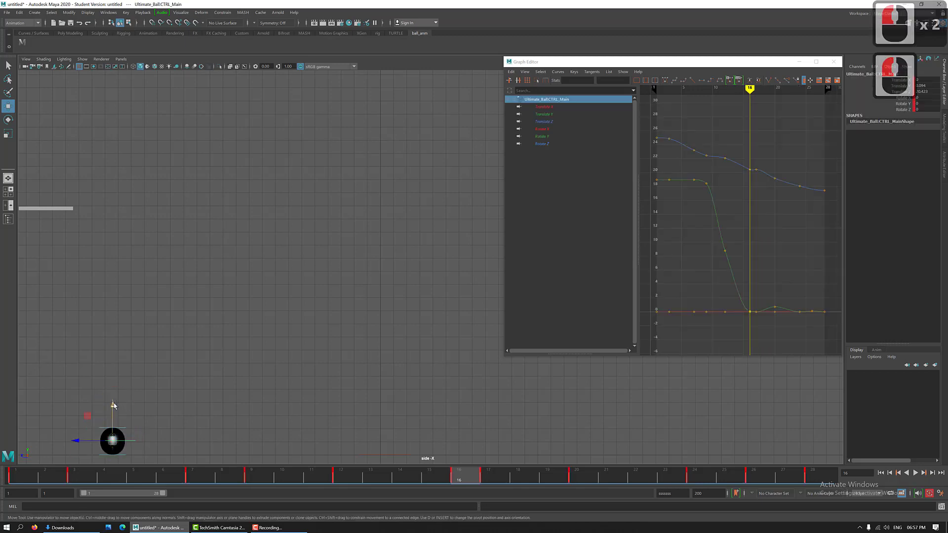
{"action": "left_click_drag", "start_coordinate": [114, 406], "coordinate": [120, 434]}
Reduce the squash at frame 17 by raising the top control to a Translate Y of about -0.019, and scrub through the fall.
{"action": "left_click", "coordinate": [490, 474]}
{"action": "left_click", "coordinate": [122, 429]}
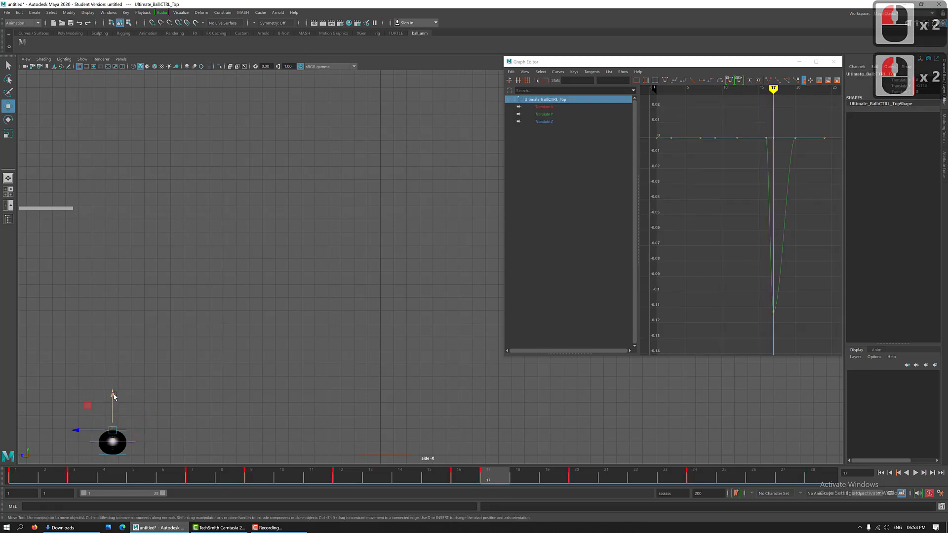
{"action": "left_click_drag", "start_coordinate": [114, 395], "coordinate": [114, 395]}
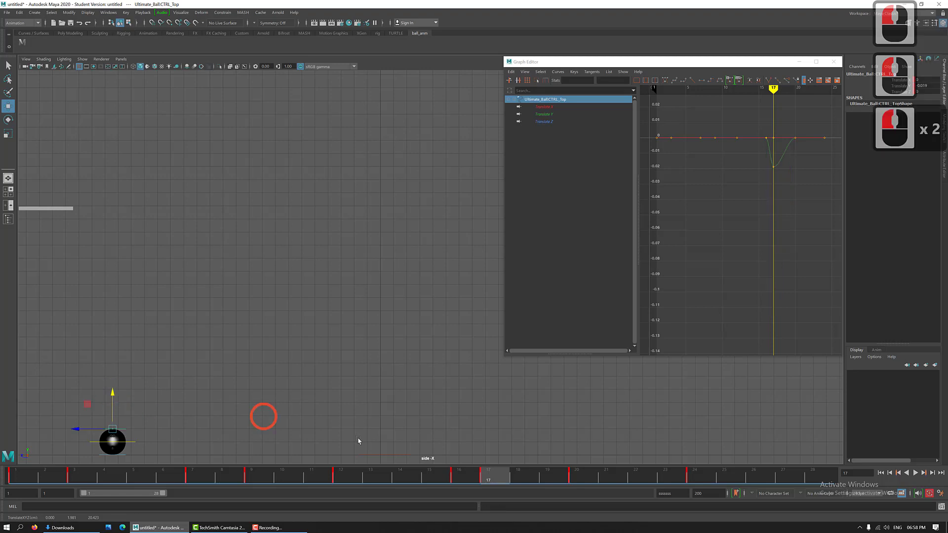
{"action": "left_click", "coordinate": [163, 473]}
{"action": "left_click_drag", "start_coordinate": [239, 475], "coordinate": [517, 479]}
{"action": "left_click_drag", "start_coordinate": [375, 496], "coordinate": [338, 495]}
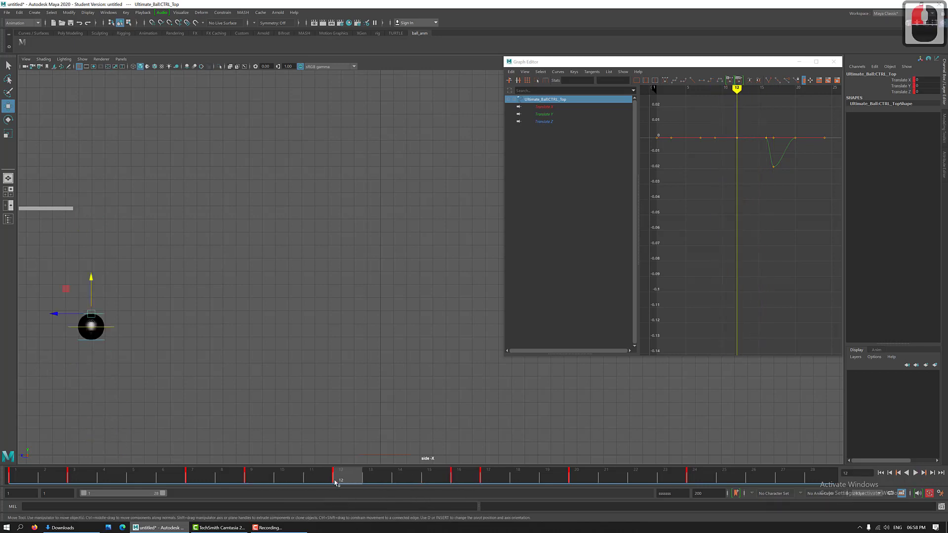
{"action": "left_click_drag", "start_coordinate": [299, 487], "coordinate": [400, 481]}
Select the ball's main control and isolate its Translate Z curve in the Graph Editor, framed to fit.
{"action": "left_click", "coordinate": [123, 400]}
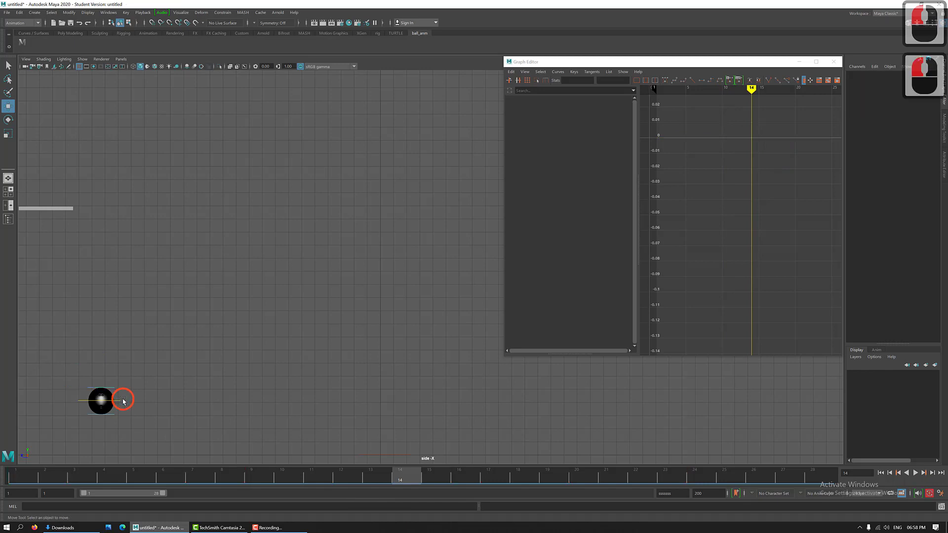
{"action": "left_click", "coordinate": [120, 400]}
{"action": "left_click", "coordinate": [547, 310]}
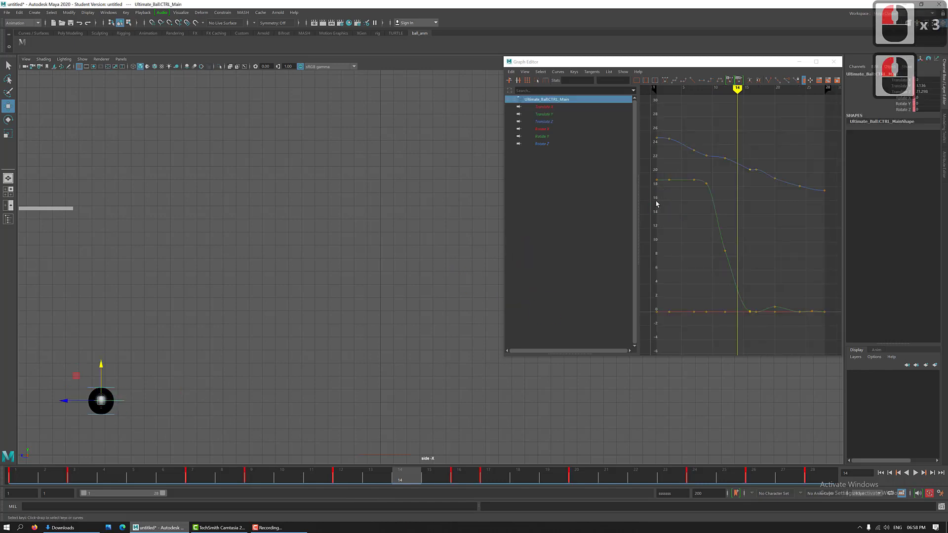
{"action": "left_click", "coordinate": [563, 122]}
{"action": "left_click", "coordinate": [730, 236]}
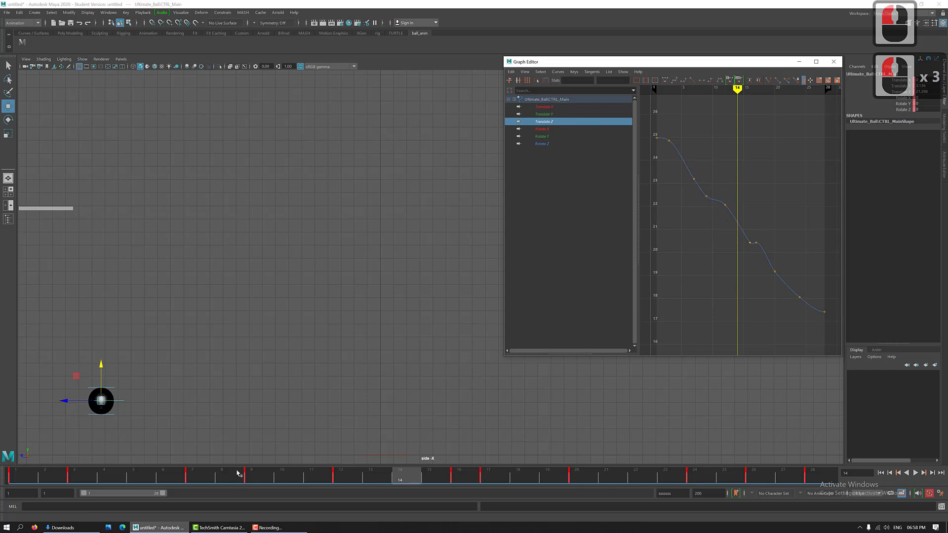
Scrub and step frame by frame from roll-off to ground contact, examining the ball's forward motion against the Translate Z curve.
{"action": "mouse_move", "coordinate": [199, 475]}
{"action": "left_mouse_down"}
{"action": "mouse_move", "coordinate": [359, 500]}
{"action": "mouse_move", "coordinate": [186, 502]}
{"action": "mouse_move", "coordinate": [432, 510]}
{"action": "mouse_move", "coordinate": [361, 512]}
{"action": "mouse_move", "coordinate": [433, 519]}
{"action": "mouse_move", "coordinate": [414, 521]}
{"action": "mouse_move", "coordinate": [504, 496]}
{"action": "left_mouse_up"}
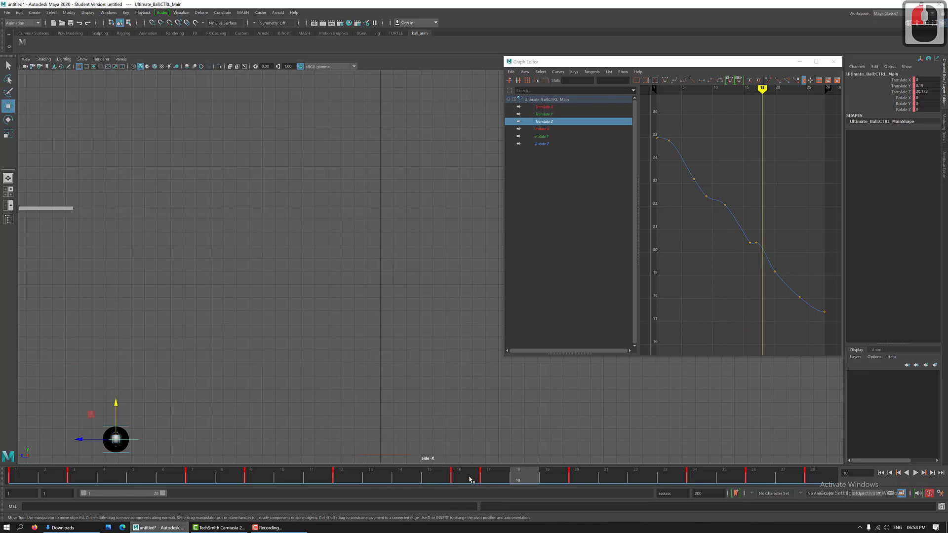
{"action": "left_click", "coordinate": [473, 479]}
{"action": "left_click", "coordinate": [489, 478]}
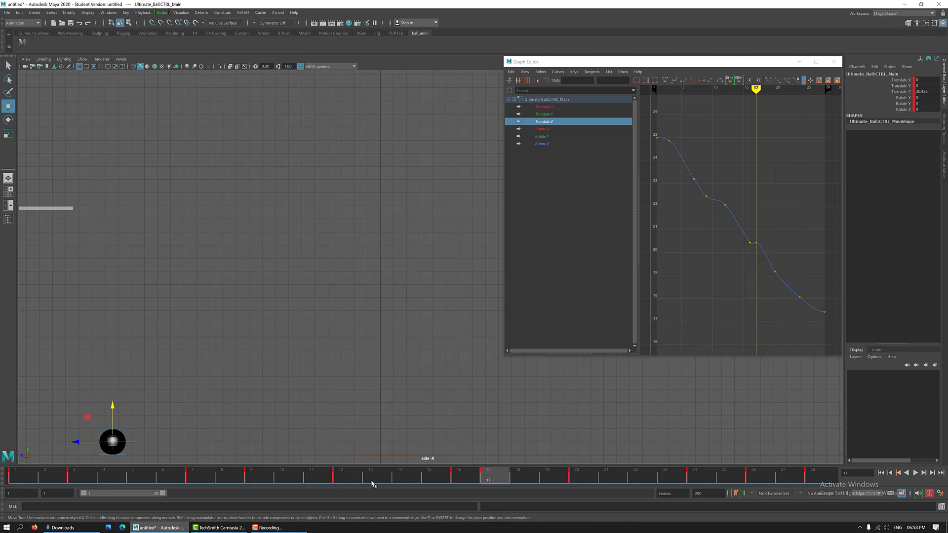
{"action": "left_click", "coordinate": [204, 477]}
{"action": "left_click", "coordinate": [240, 477]}
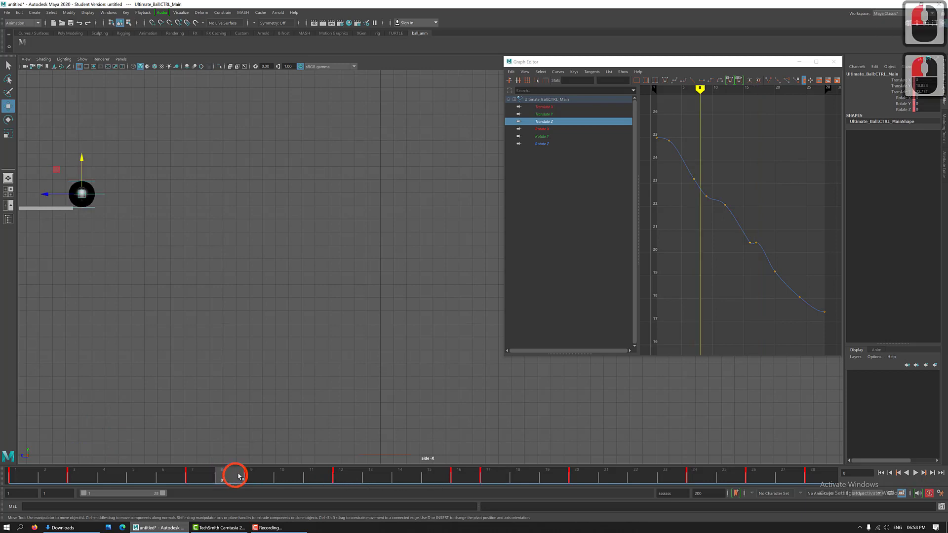
{"action": "left_click", "coordinate": [257, 477]}
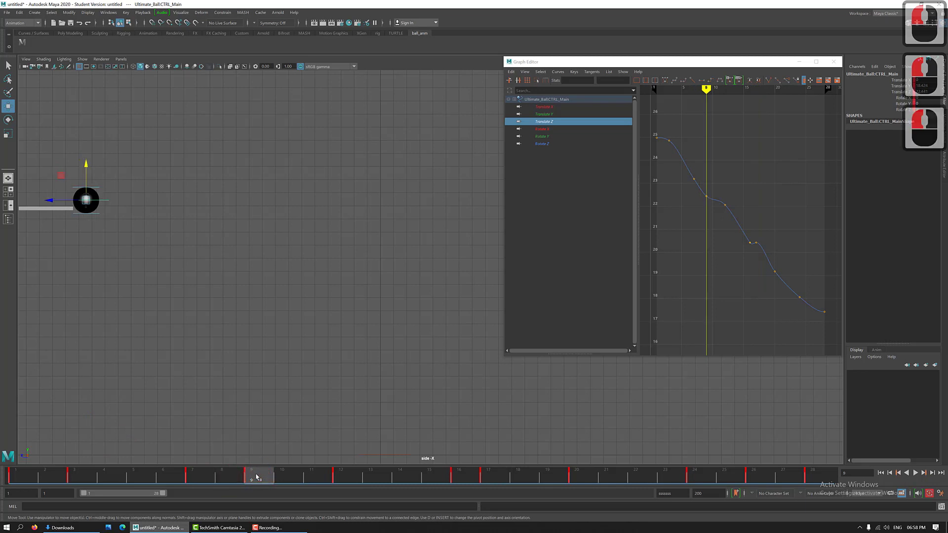
{"action": "left_click", "coordinate": [226, 476]}
{"action": "left_click", "coordinate": [256, 476]}
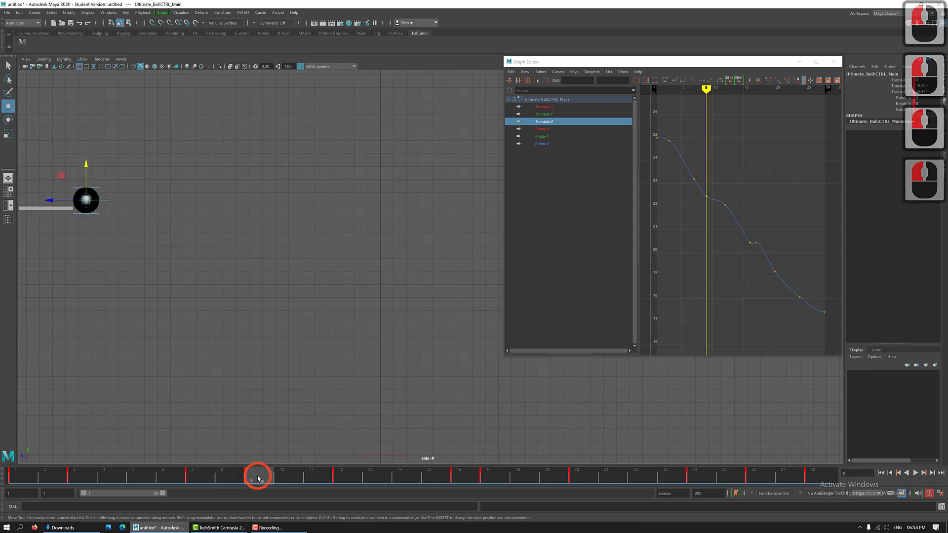
{"action": "left_click", "coordinate": [293, 482]}
{"action": "left_click", "coordinate": [310, 476]}
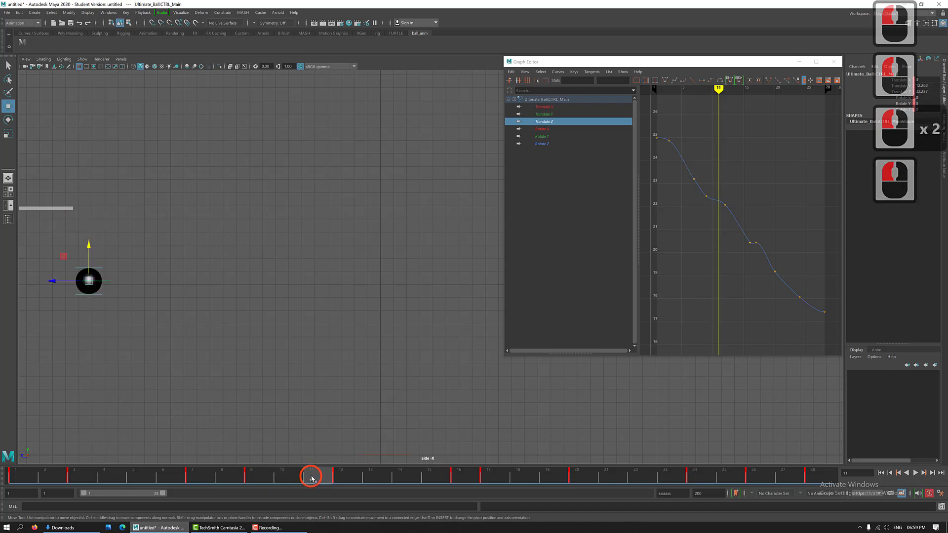
{"action": "double_click", "coordinate": [344, 479]}
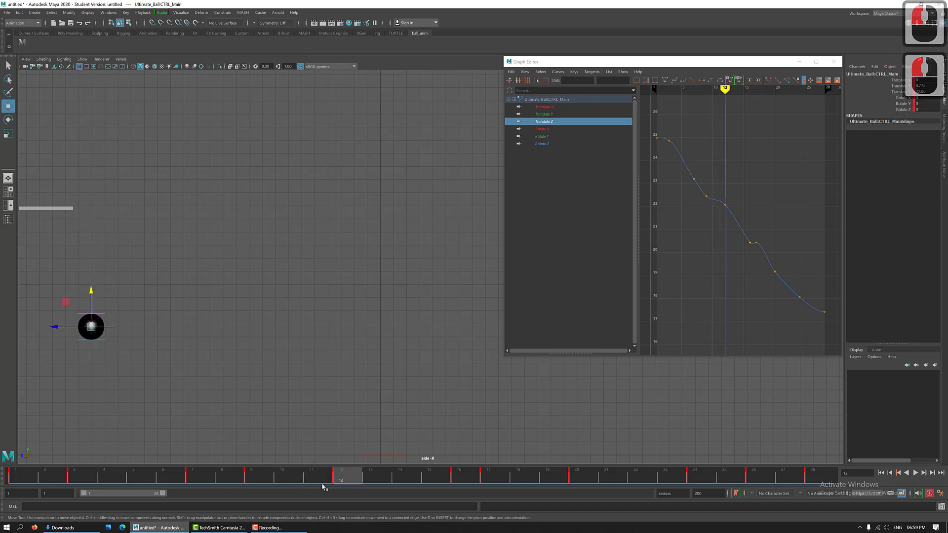
{"action": "left_click", "coordinate": [372, 479]}
{"action": "left_click", "coordinate": [397, 478]}
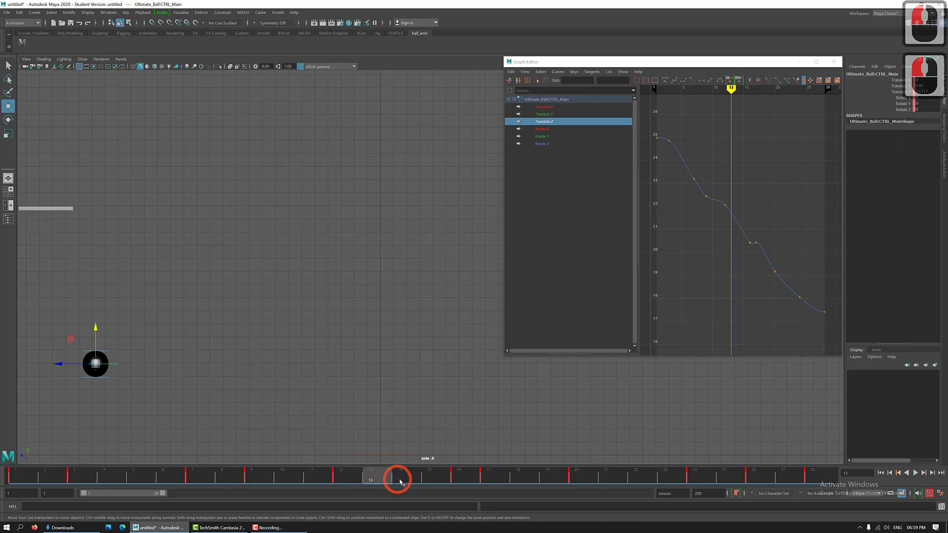
{"action": "left_click", "coordinate": [437, 478]}
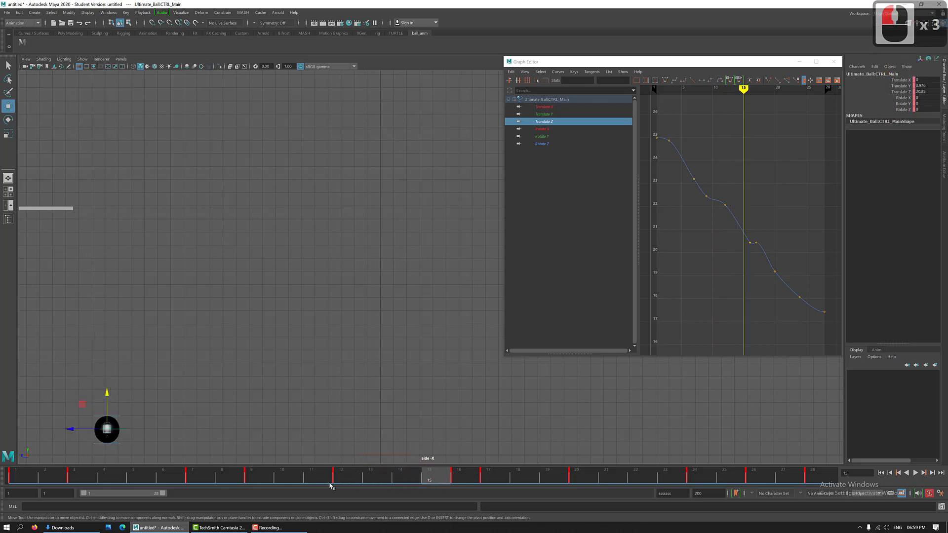
Select the top, main and bottom controls together and open the Dope Sheet, resizing its window to fit beside the Graph Editor.
{"action": "left_click", "coordinate": [23, 44]}
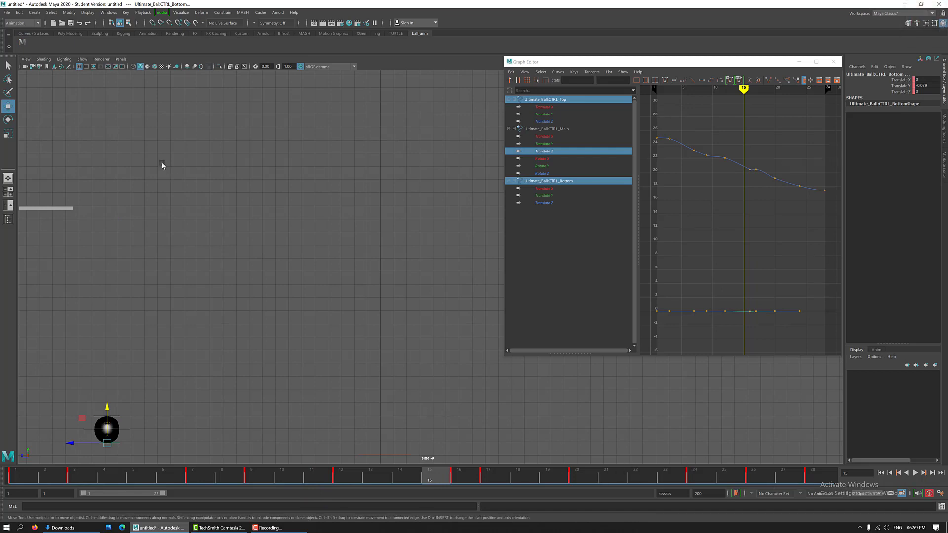
{"action": "left_click", "coordinate": [108, 12]}
{"action": "left_click", "coordinate": [131, 54]}
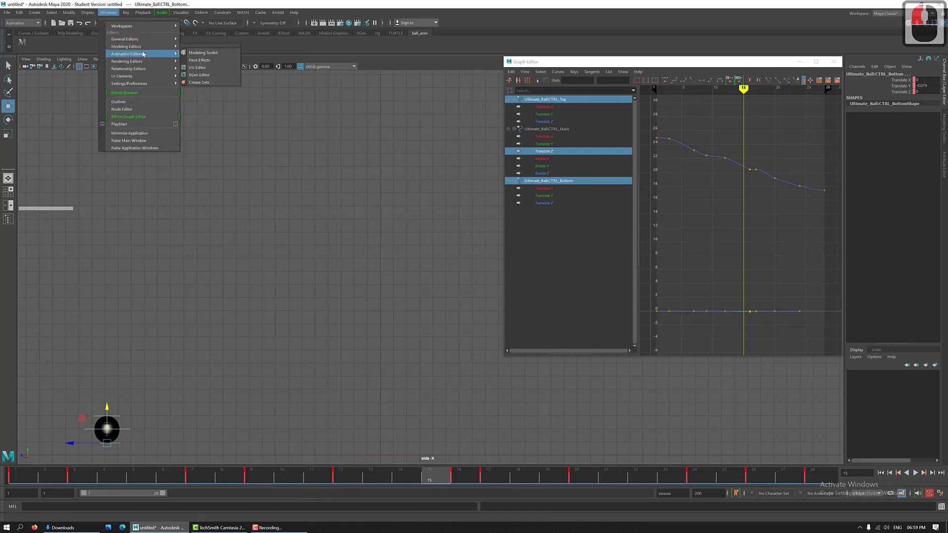
{"action": "left_click", "coordinate": [202, 83]}
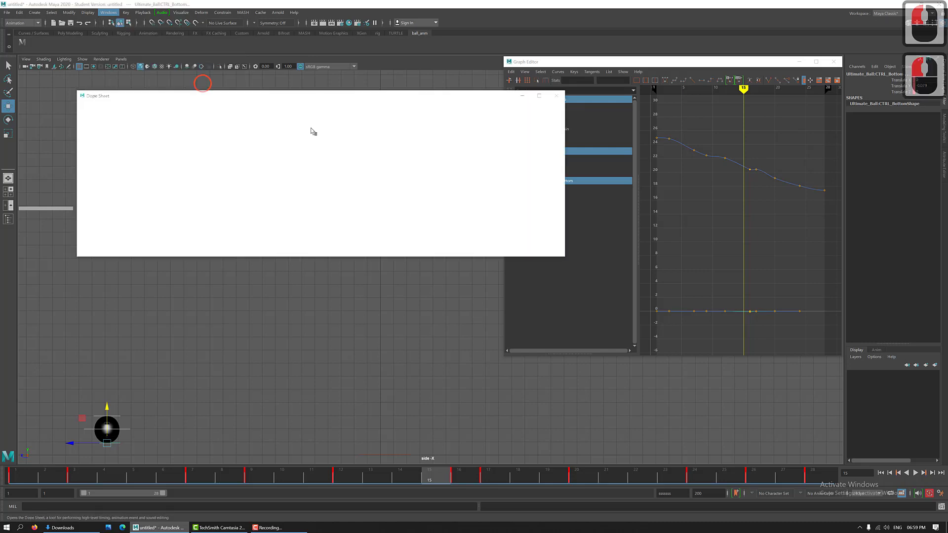
{"action": "left_click", "coordinate": [411, 256]}
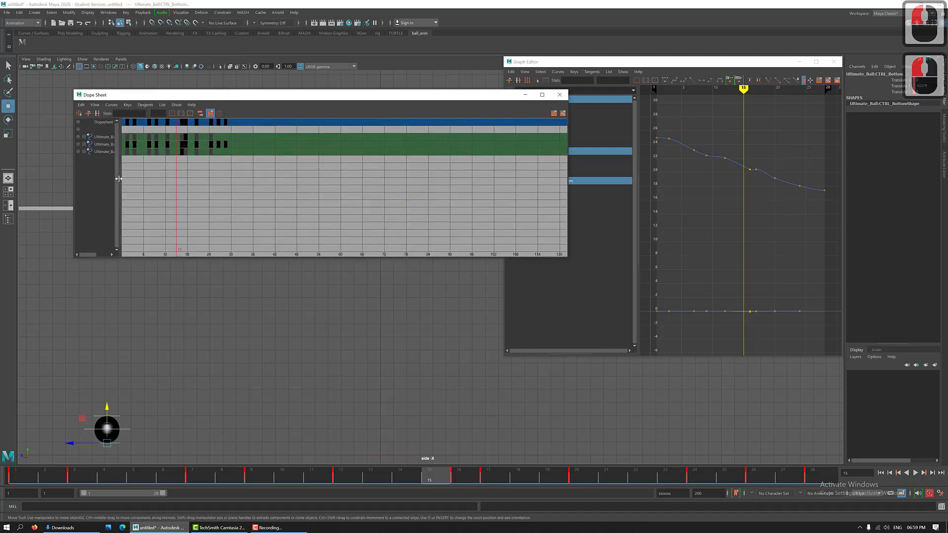
{"action": "left_click", "coordinate": [566, 257]}
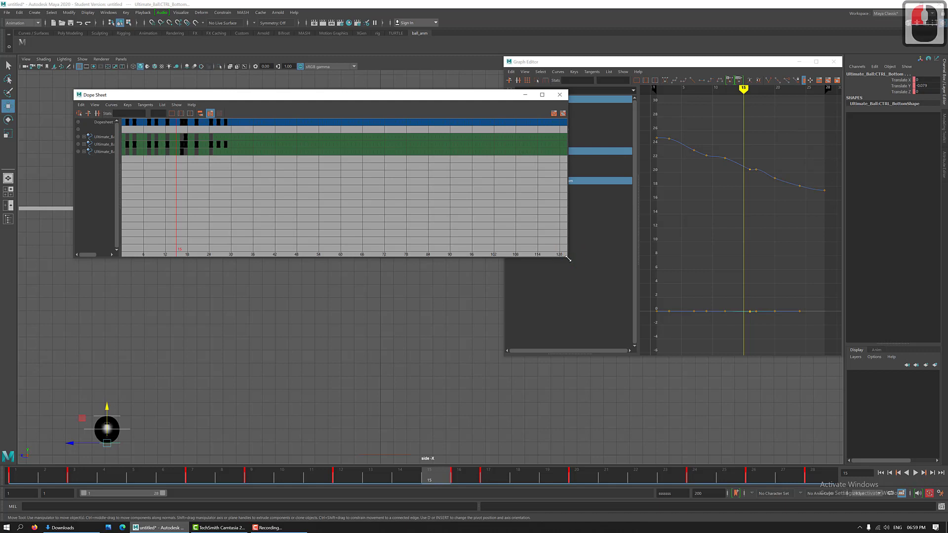
{"action": "left_click_drag", "start_coordinate": [568, 258], "coordinate": [443, 336]}
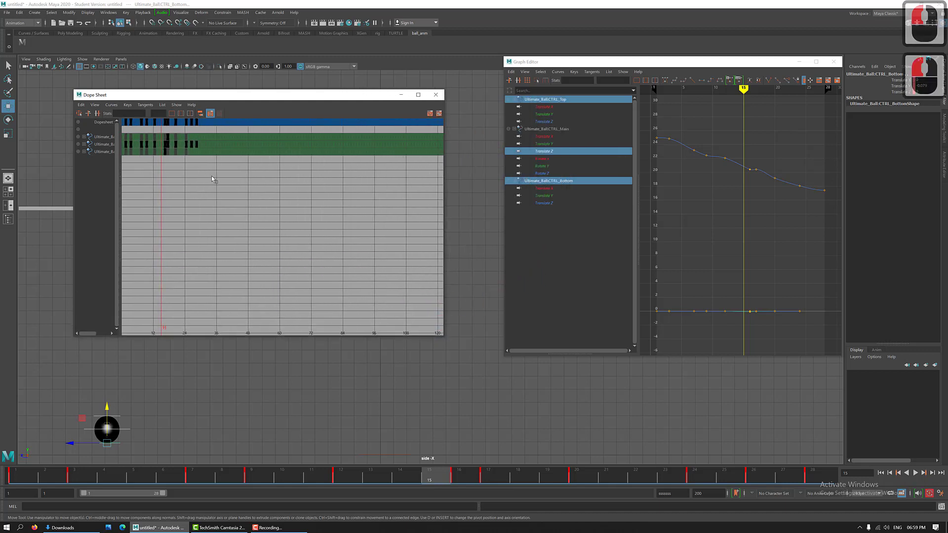
Frame all keys of the three controls in the Dope Sheet, go to frame 1, and move the window clear of the ball.
{"action": "left_click", "coordinate": [72, 99]}
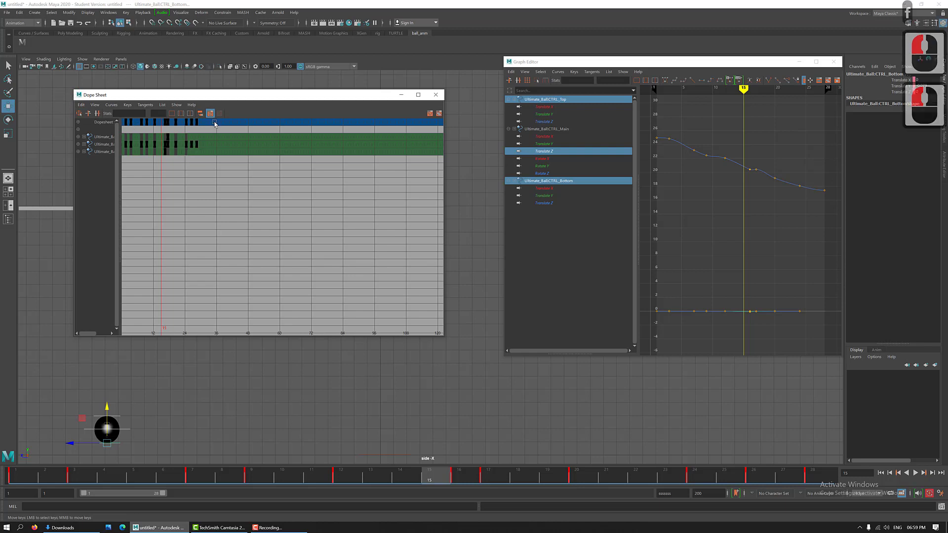
{"action": "left_click", "coordinate": [115, 135]}
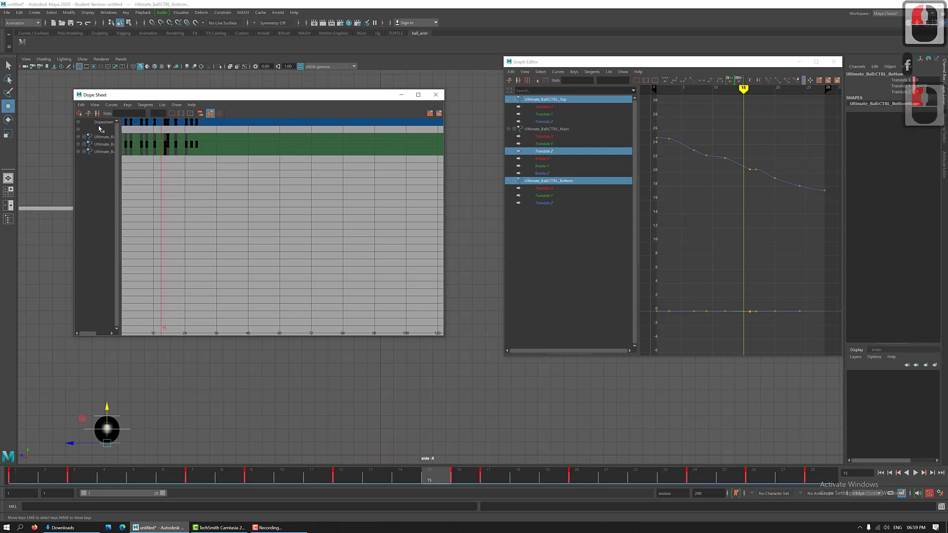
{"action": "left_click_drag", "start_coordinate": [99, 129], "coordinate": [117, 172]}
{"action": "key", "text": "f"}
{"action": "left_click", "coordinate": [376, 216]}
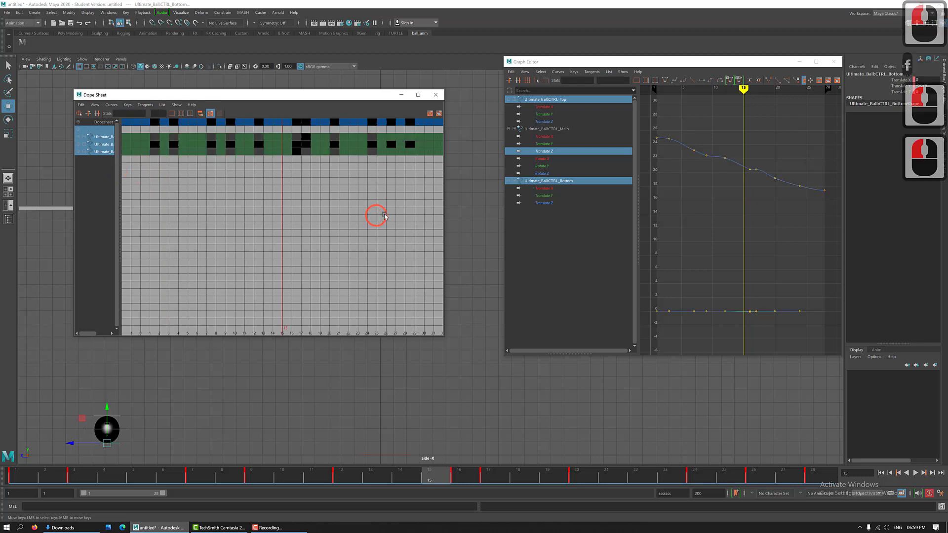
{"action": "left_click", "coordinate": [25, 477]}
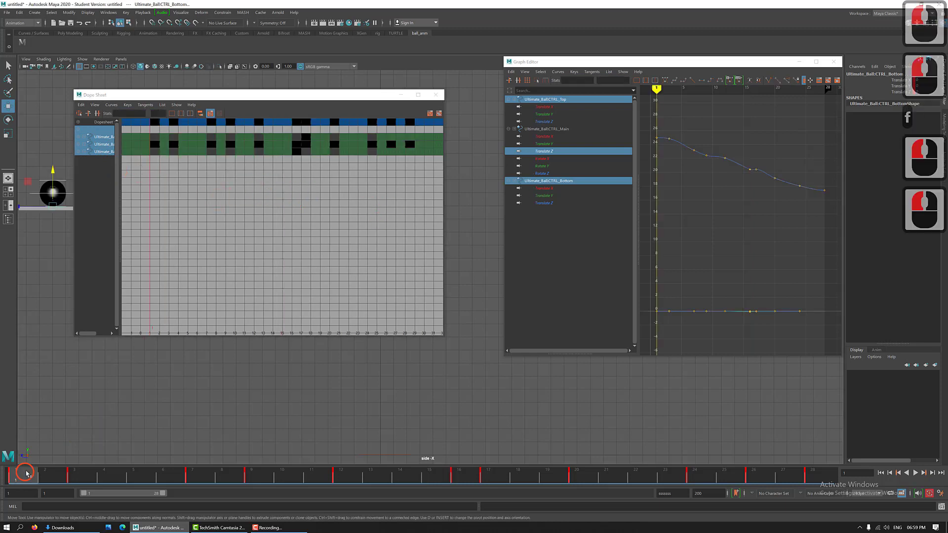
{"action": "left_click_drag", "start_coordinate": [283, 98], "coordinate": [438, 116]}
{"action": "left_click", "coordinate": [243, 402]}
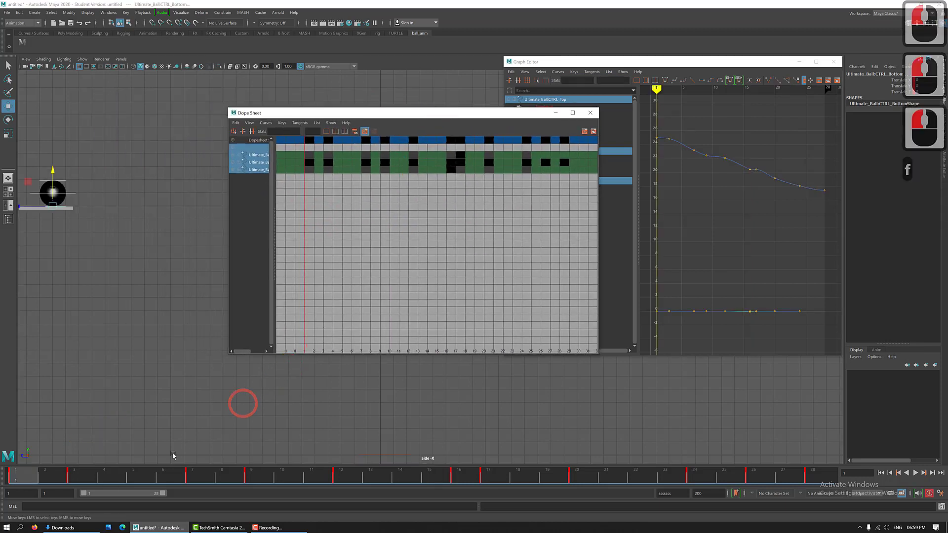
Go through the keyed frames from 3 to 28, comparing the ball's pose with the keys in the Dope Sheet.
{"action": "left_click", "coordinate": [88, 475]}
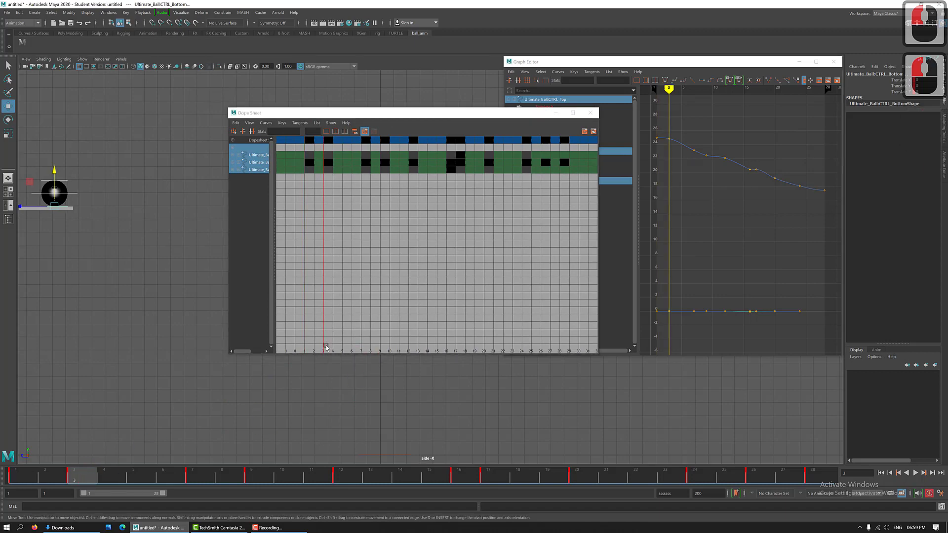
{"action": "left_click", "coordinate": [203, 475]}
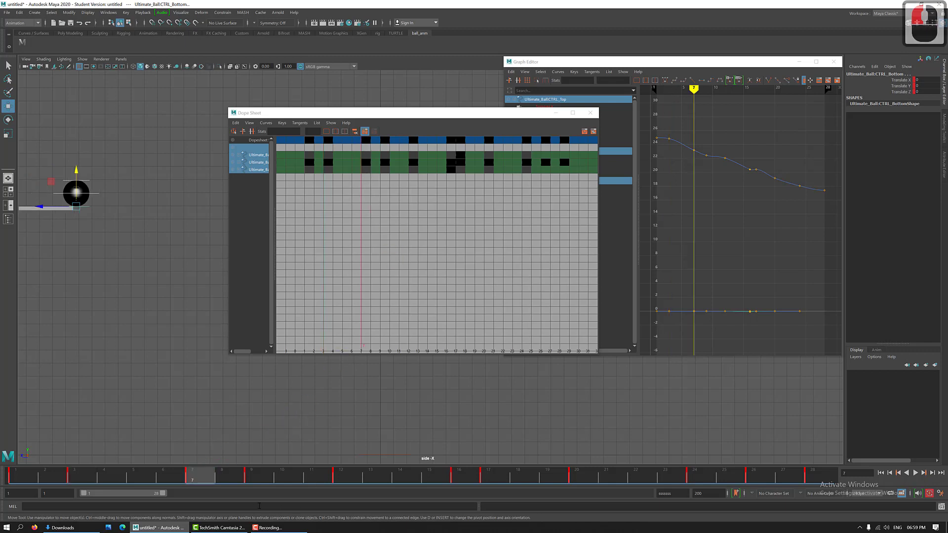
{"action": "left_click", "coordinate": [266, 478]}
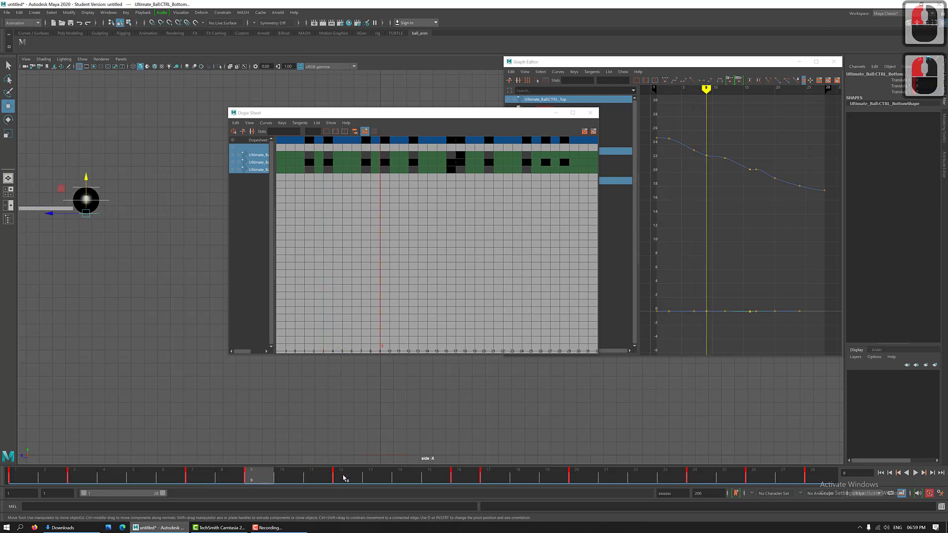
{"action": "left_click", "coordinate": [344, 476]}
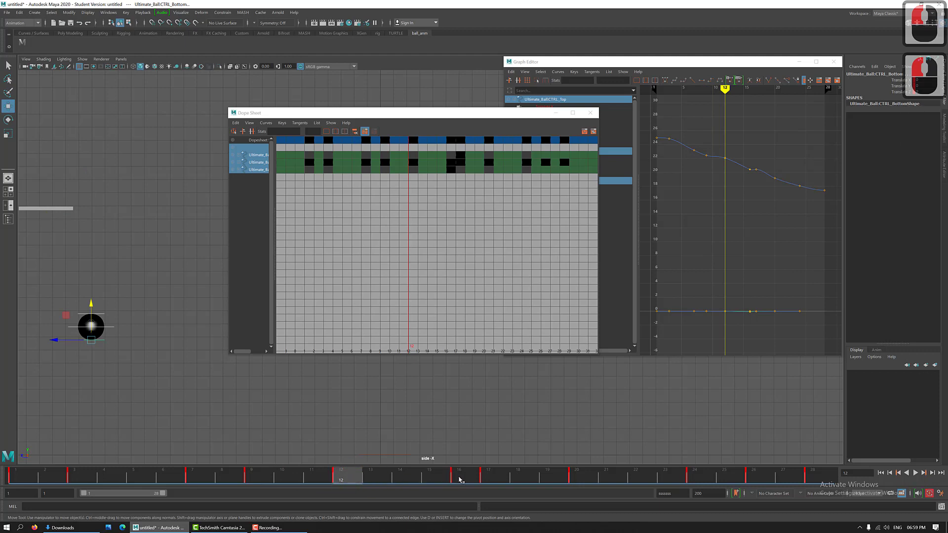
{"action": "left_click", "coordinate": [460, 478]}
{"action": "left_click", "coordinate": [486, 477]}
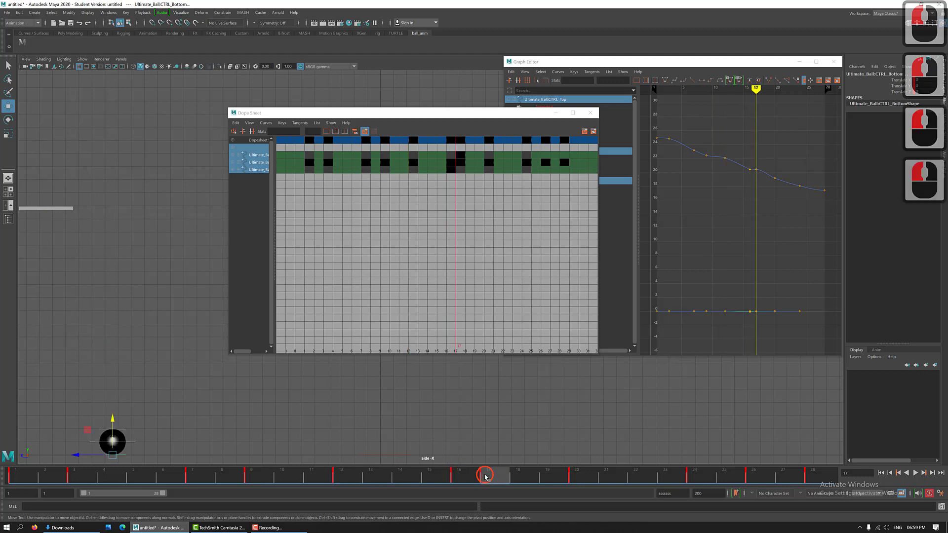
{"action": "left_click", "coordinate": [585, 478]}
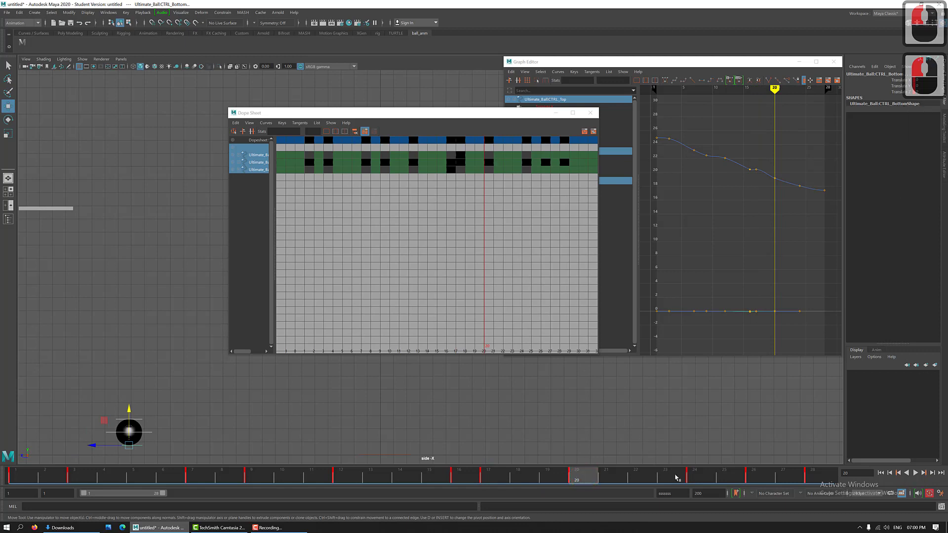
{"action": "left_click", "coordinate": [696, 477]}
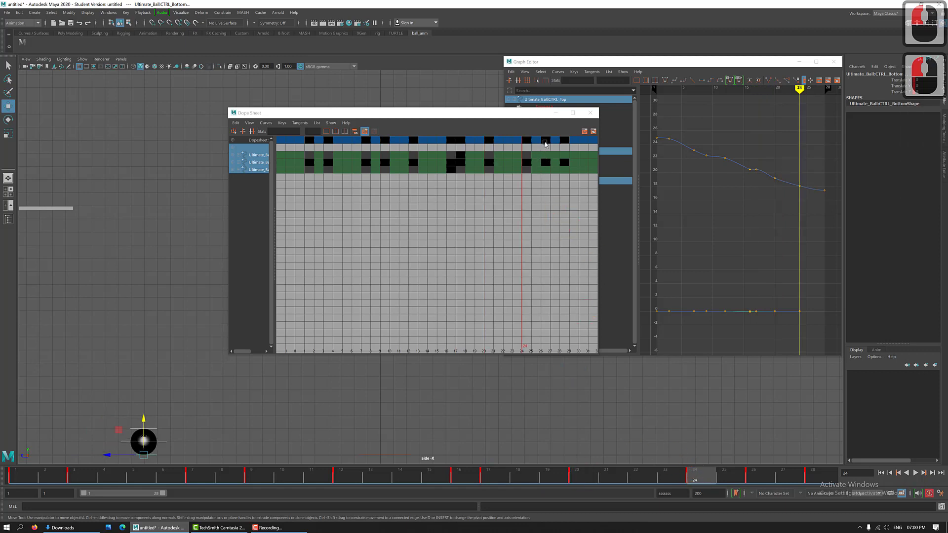
{"action": "left_click", "coordinate": [771, 484]}
{"action": "left_click", "coordinate": [809, 478]}
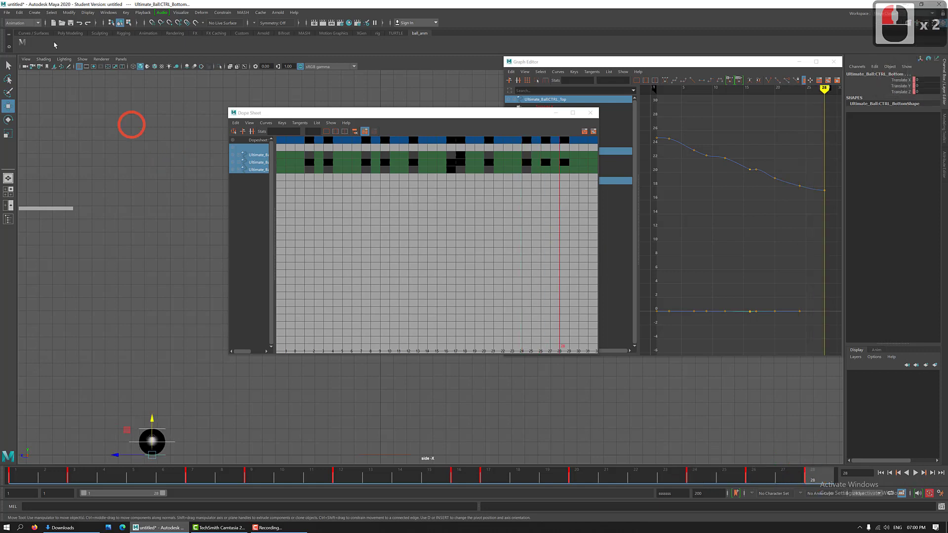
Select all the ball's controls and set keys on them at frames 26 and 28.
{"action": "left_click", "coordinate": [24, 43]}
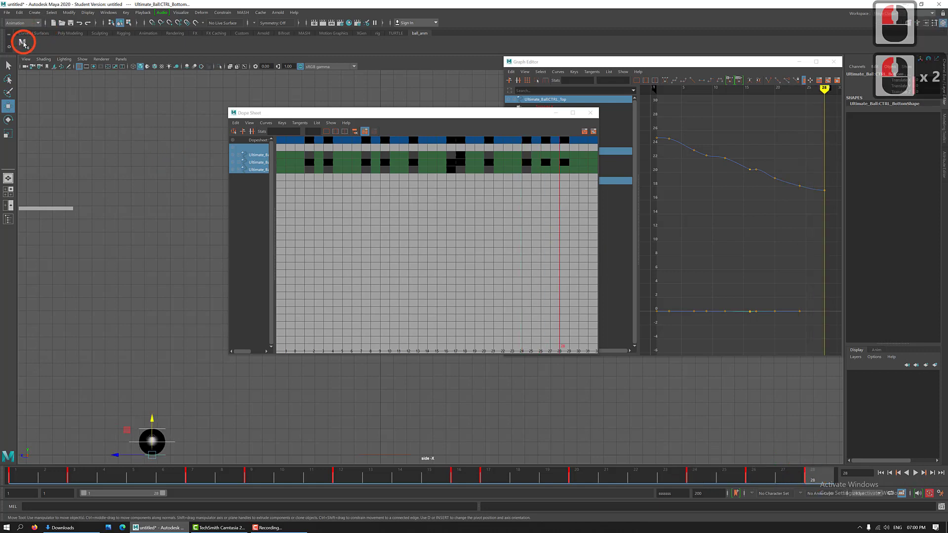
{"action": "left_click", "coordinate": [757, 473]}
{"action": "key", "text": "s"}
{"action": "key", "text": "s"}
{"action": "key", "text": "s"}
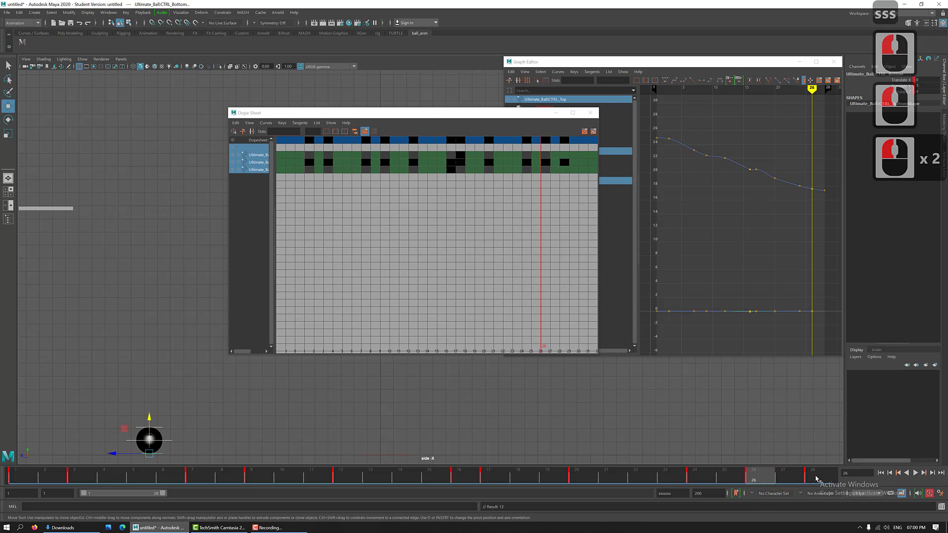
{"action": "left_click", "coordinate": [811, 473]}
{"action": "key", "text": "s"}
{"action": "key", "text": "s"}
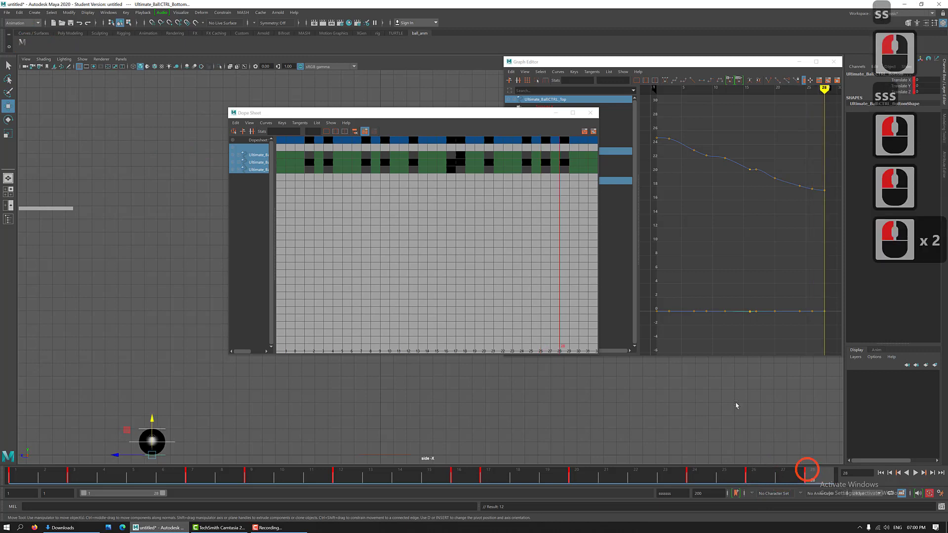
{"action": "key", "text": "s"}
{"action": "key", "text": "s"}
{"action": "left_click", "coordinate": [560, 163]}
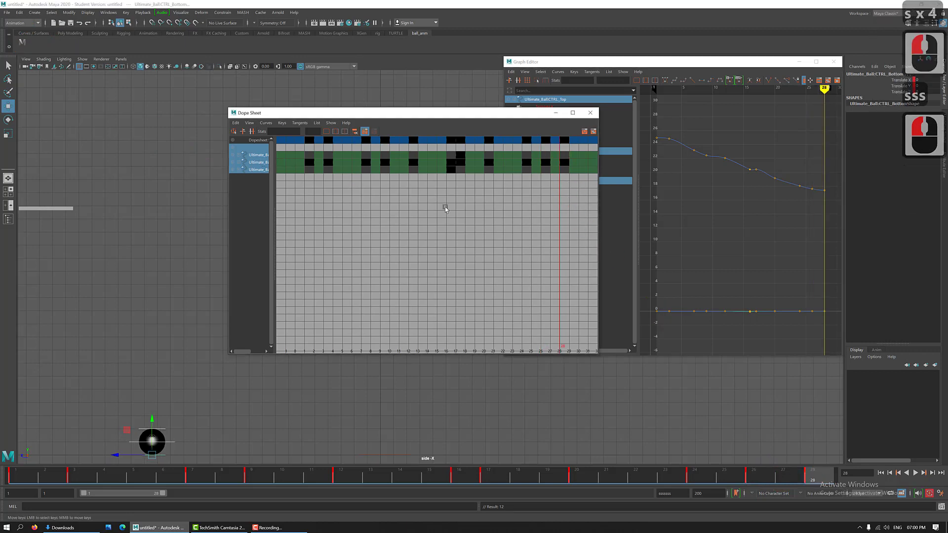
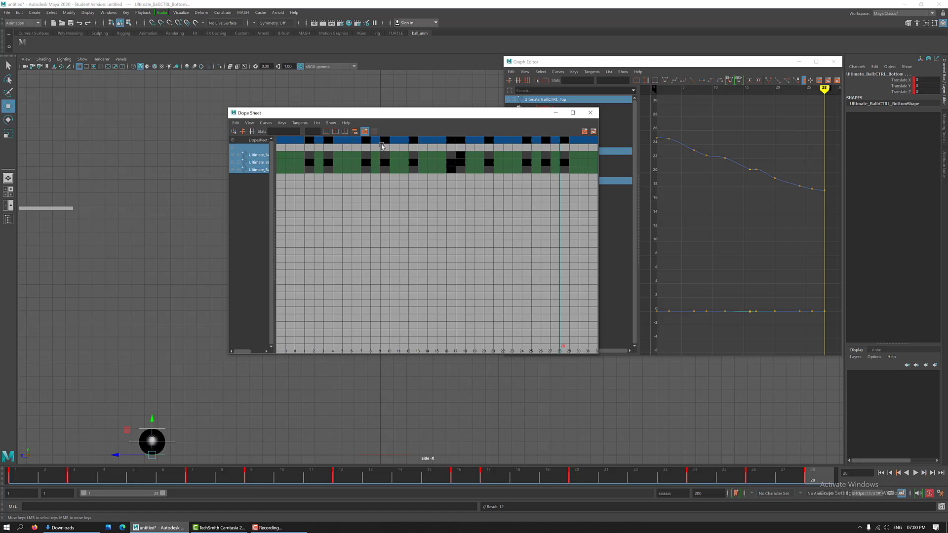
Compare the ball's fall at frames 9, 12 and 16 against the key spacing in the Dope Sheet.
{"action": "left_click", "coordinate": [344, 478]}
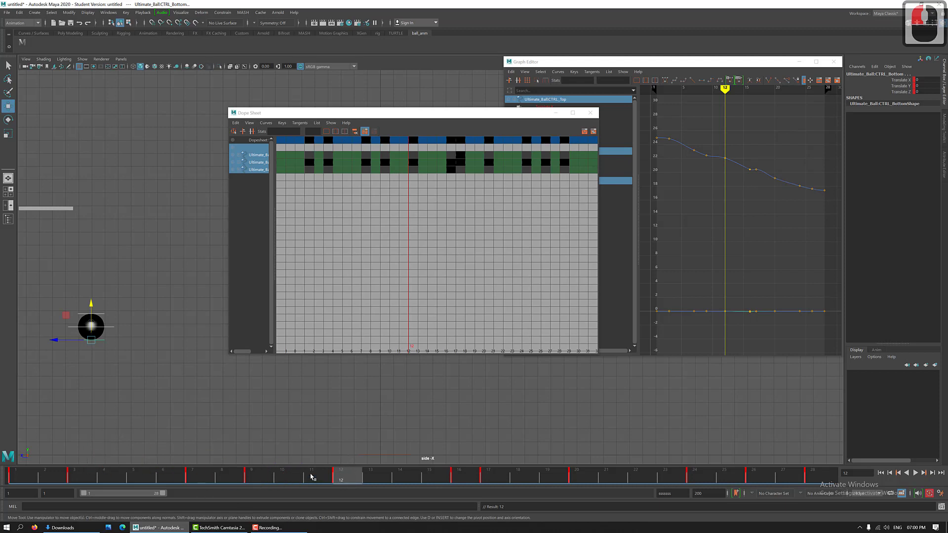
{"action": "left_click", "coordinate": [271, 475]}
{"action": "left_click", "coordinate": [341, 476]}
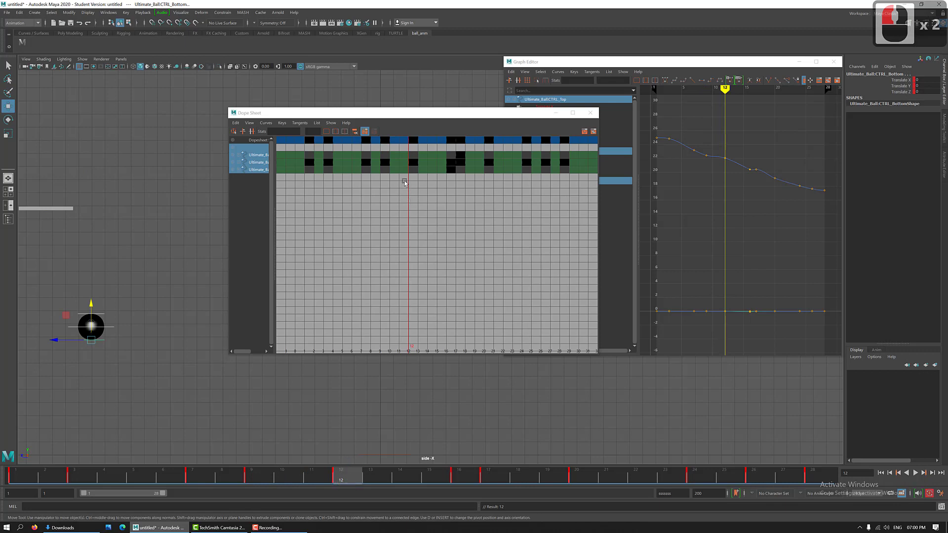
{"action": "left_click", "coordinate": [258, 478]}
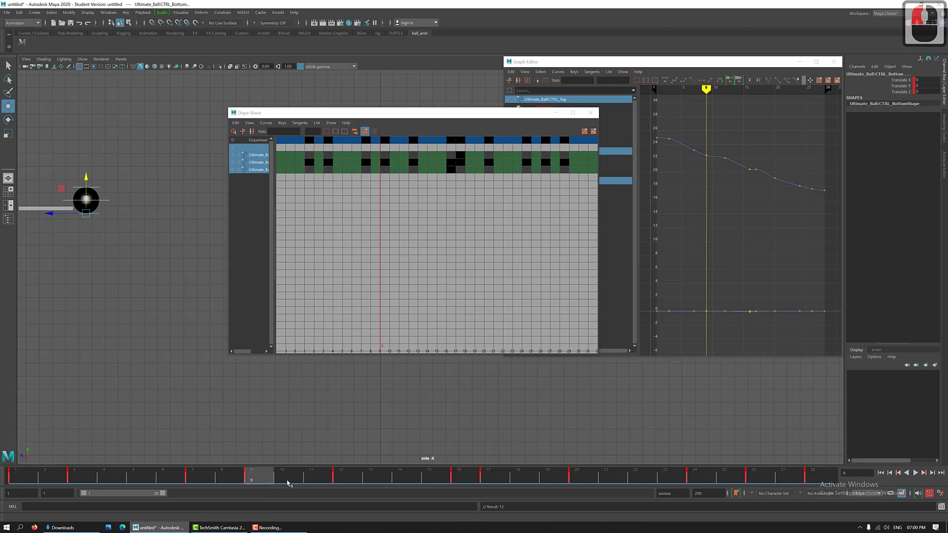
{"action": "left_click", "coordinate": [339, 477]}
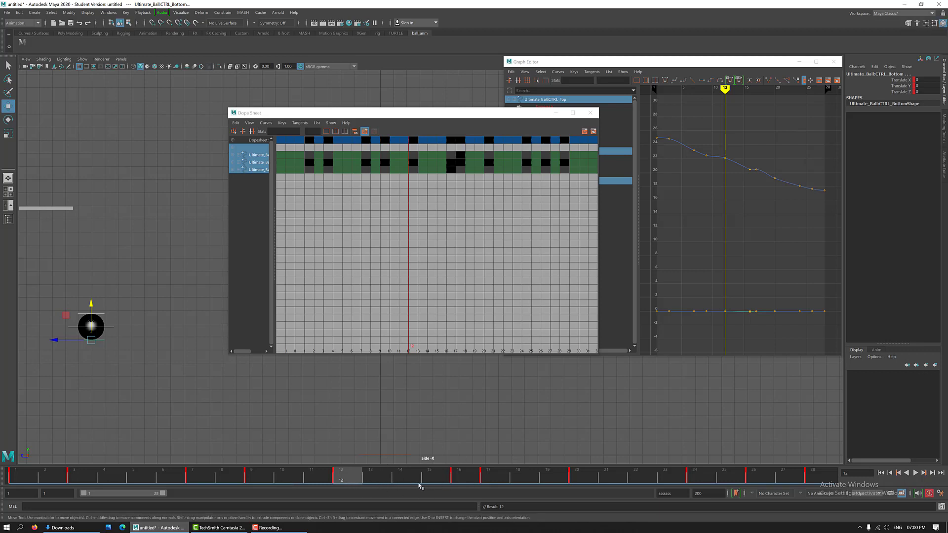
{"action": "left_click", "coordinate": [464, 478]}
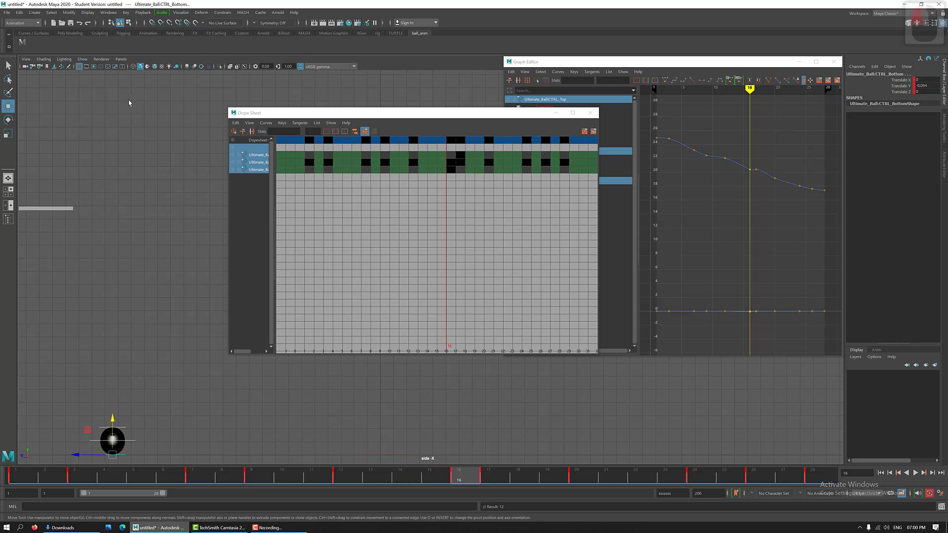
Try shifting the keys of all controls from frames 16 to 28 two frames earlier, and undo the shift.
{"action": "left_click", "coordinate": [470, 476]}
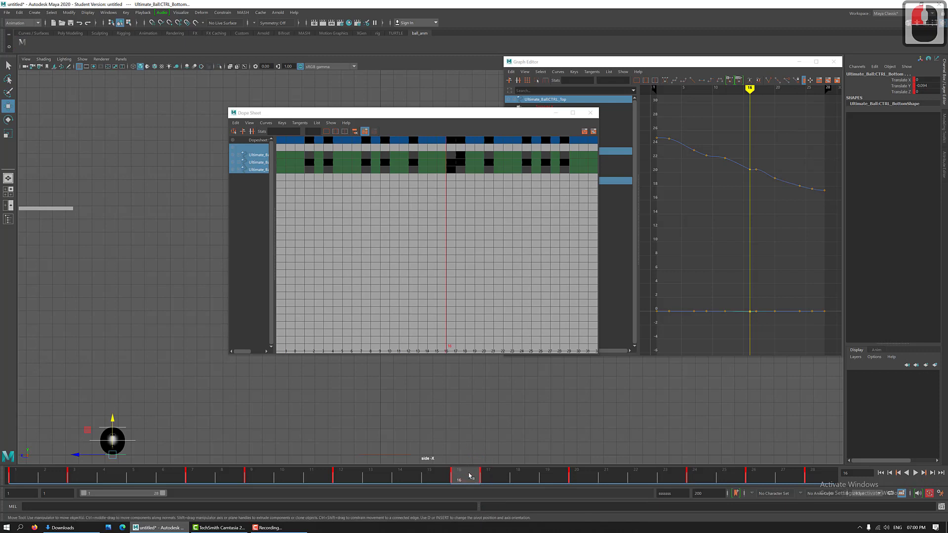
{"action": "left_click_drag", "start_coordinate": [470, 475], "coordinate": [797, 480], "text": "shift"}
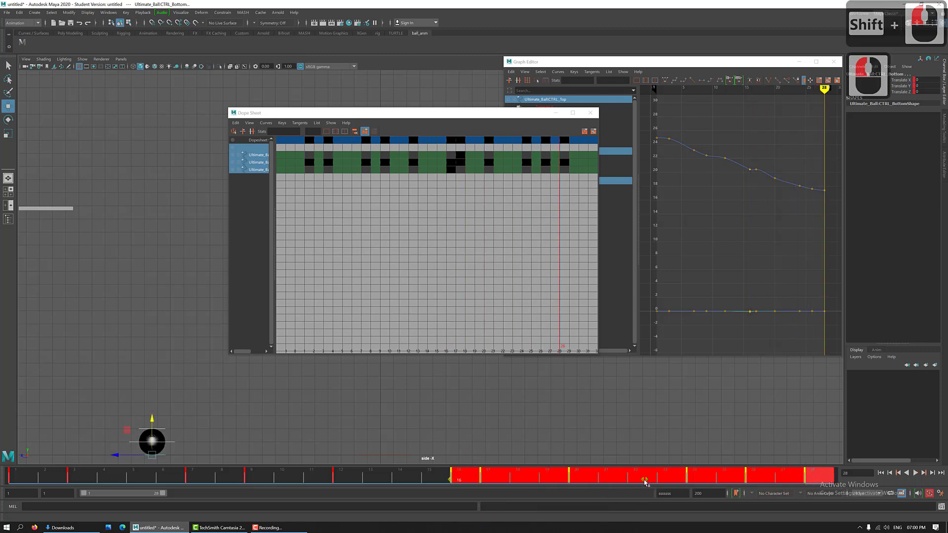
{"action": "left_click_drag", "start_coordinate": [644, 478], "coordinate": [591, 486]}
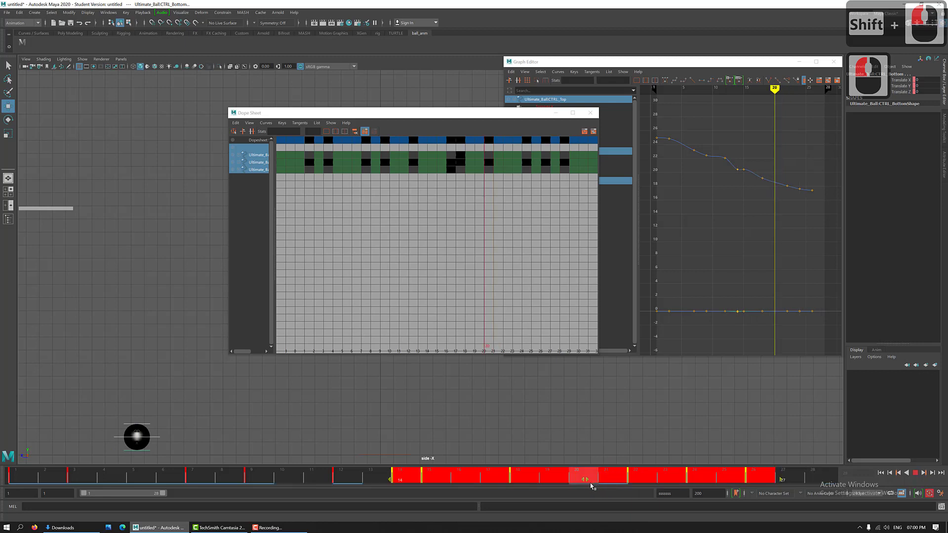
{"action": "left_click", "coordinate": [431, 168]}
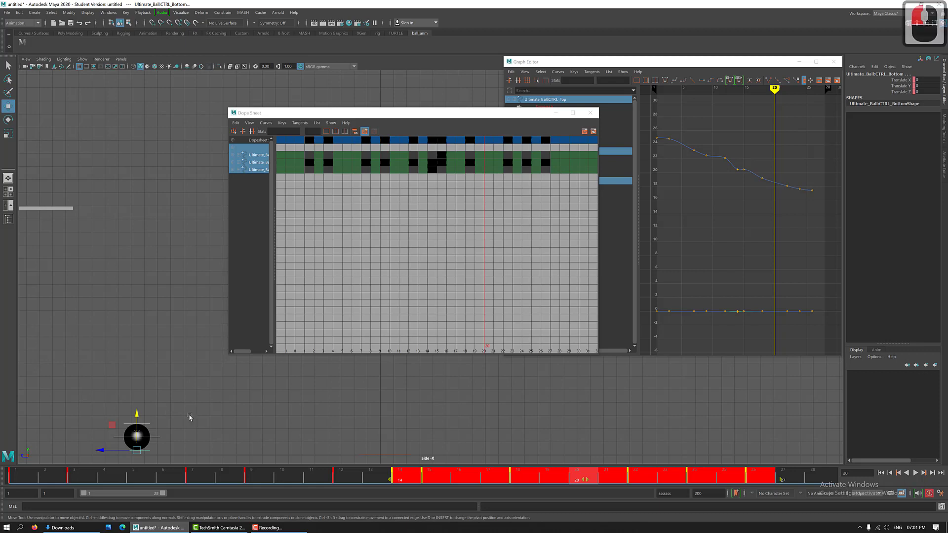
{"action": "key", "text": "ctrl+z"}
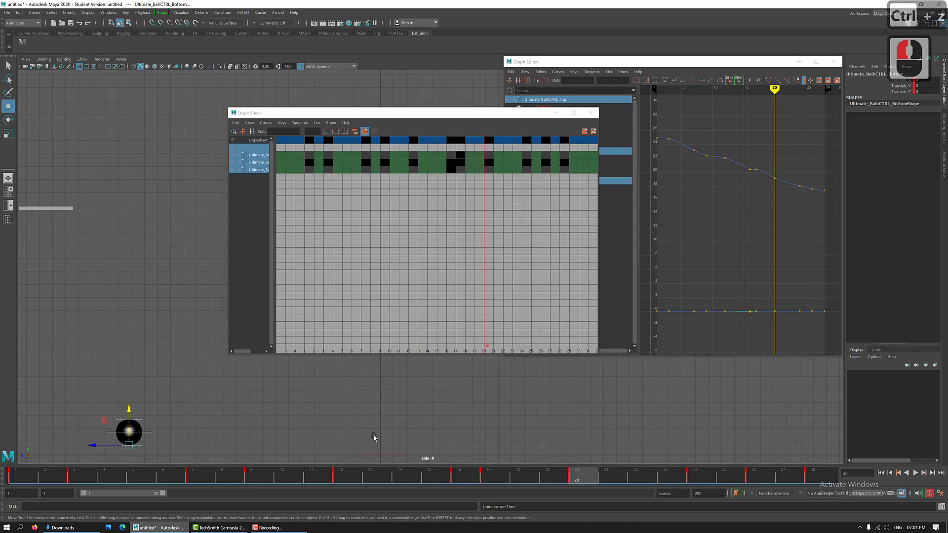
Try shifting only the main control's keys from frames 16 to 28 two frames earlier, compare all controls in the Dope Sheet, and undo.
{"action": "left_click", "coordinate": [148, 436]}
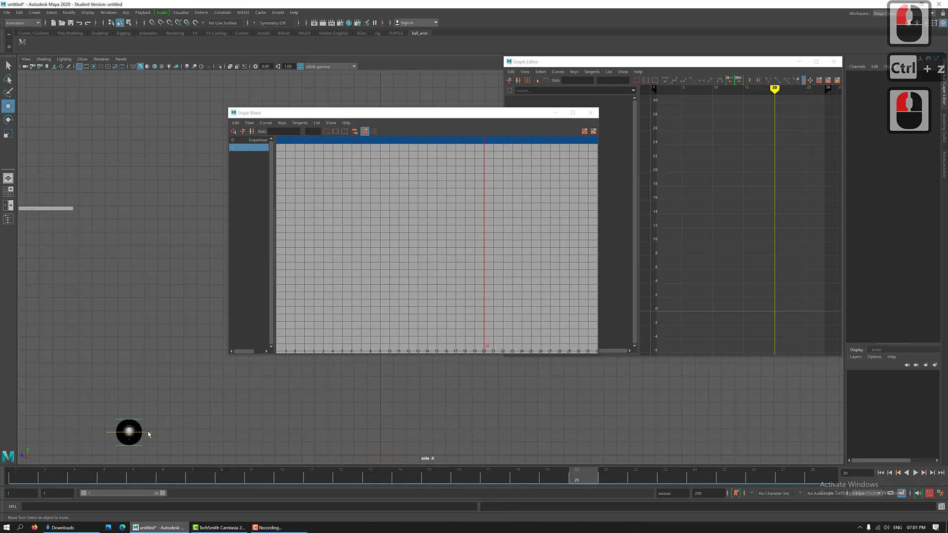
{"action": "left_click", "coordinate": [148, 435]}
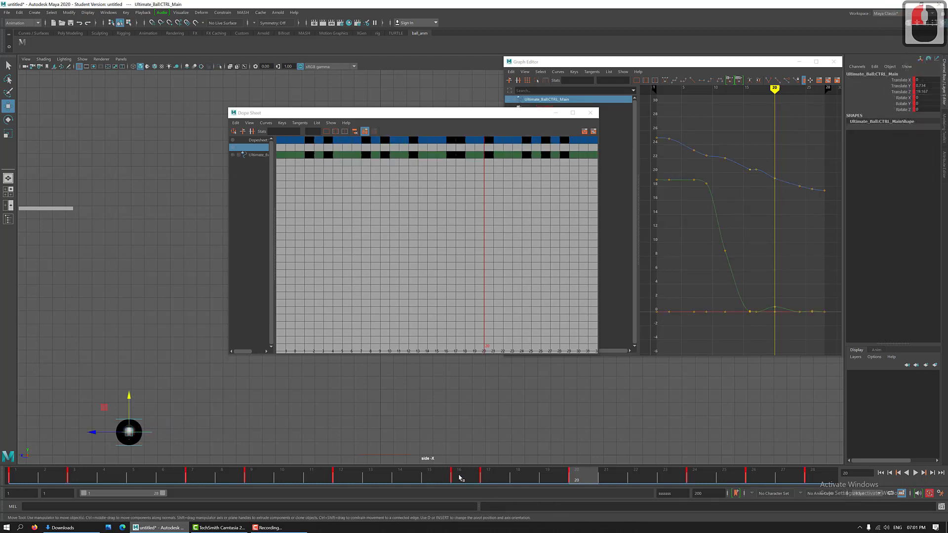
{"action": "left_click_drag", "start_coordinate": [462, 478], "coordinate": [830, 476]}
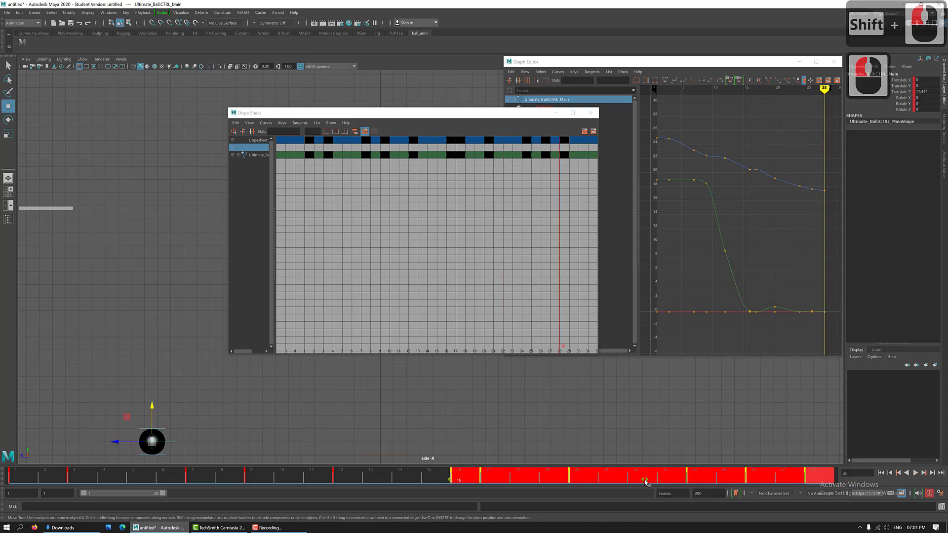
{"action": "left_click_drag", "start_coordinate": [644, 482], "coordinate": [589, 485], "text": "shift"}
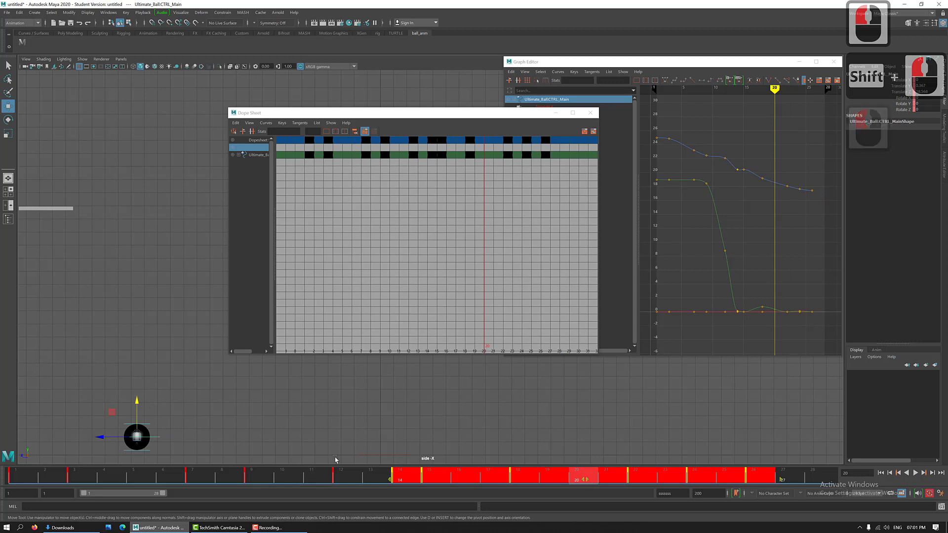
{"action": "left_click", "coordinate": [23, 43]}
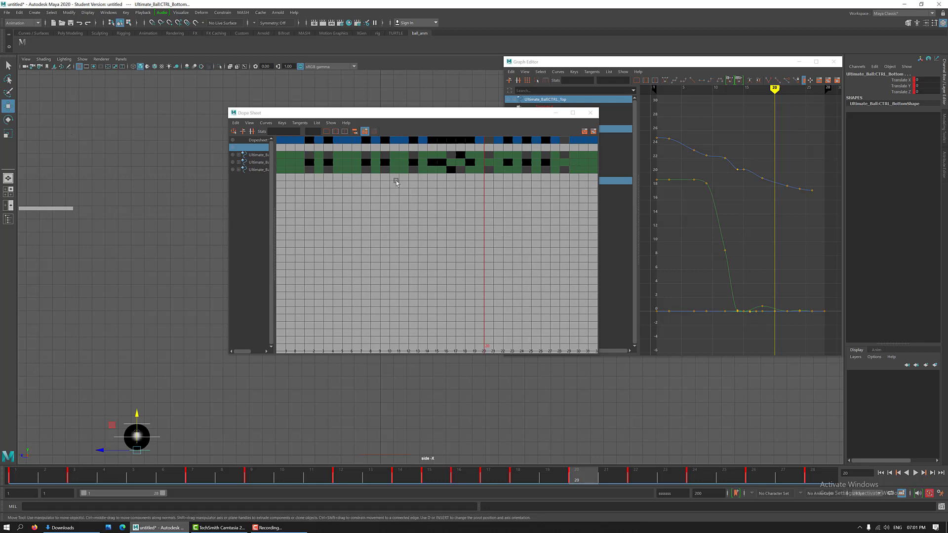
{"action": "key", "text": "ctrl+z"}
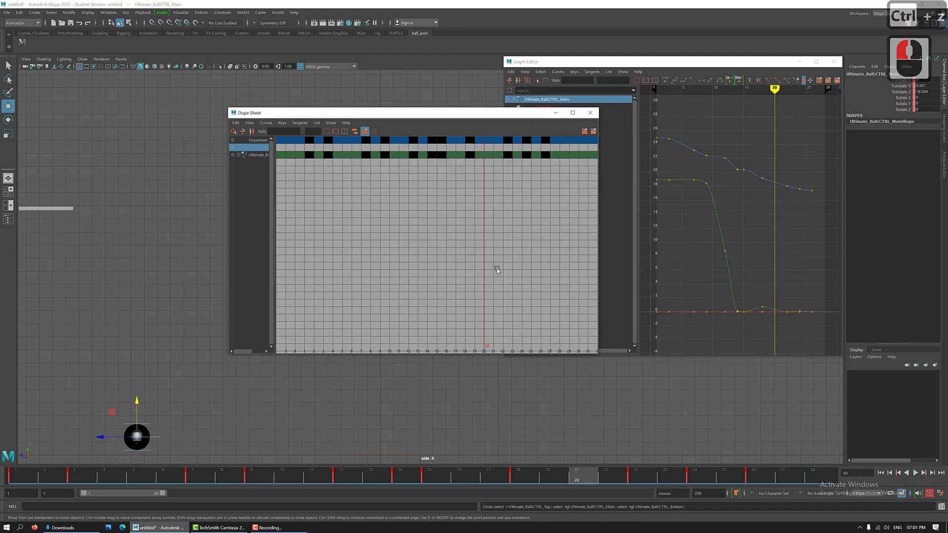
{"action": "key", "text": "ctrl+z"}
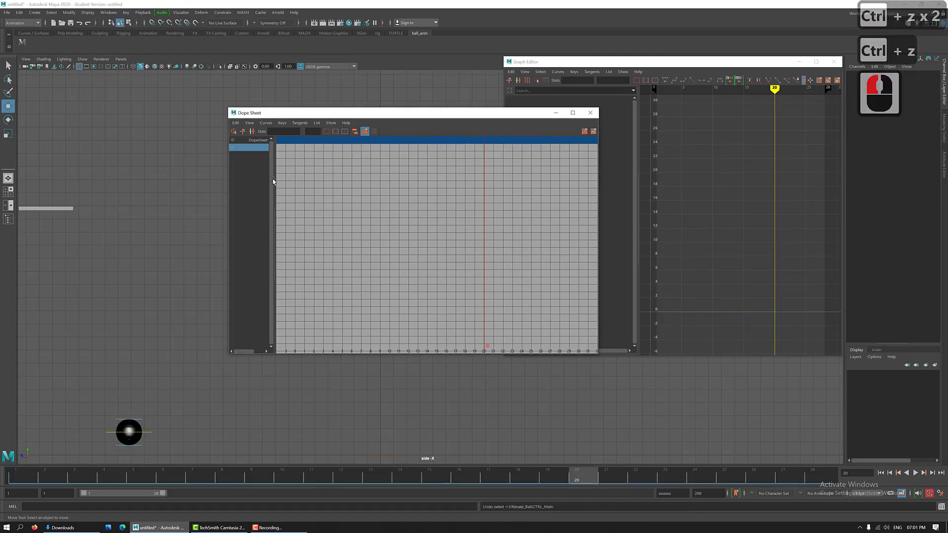
Shift the keys of all the ball's controls from frames 16 to 28 two frames earlier and review the fall up to frame 13.
{"action": "left_click", "coordinate": [22, 42]}
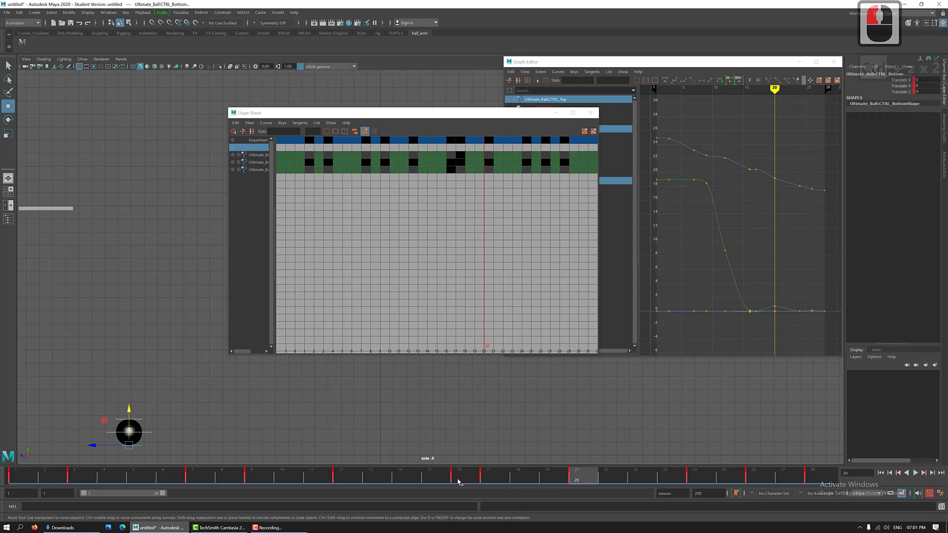
{"action": "left_click_drag", "start_coordinate": [460, 480], "coordinate": [835, 476], "text": "shift"}
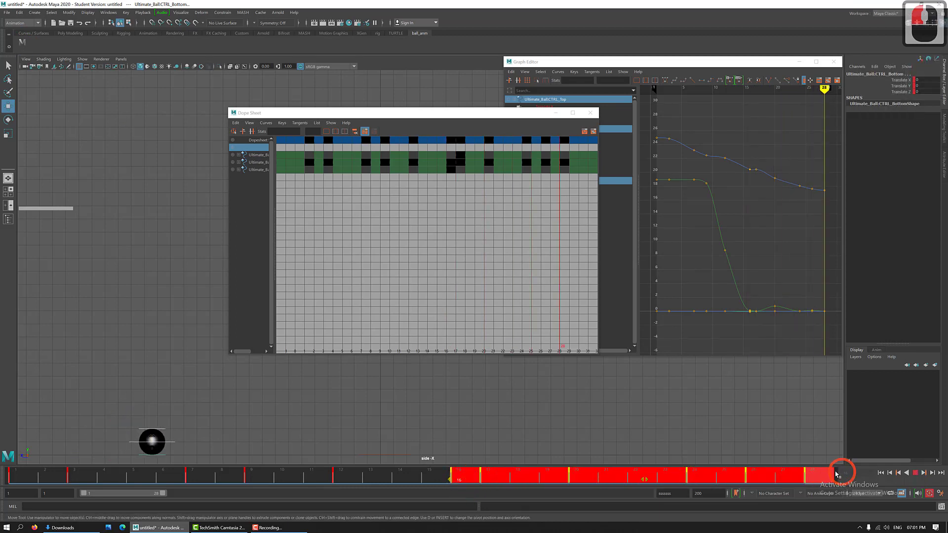
{"action": "left_click_drag", "start_coordinate": [646, 480], "coordinate": [587, 480], "text": "shift"}
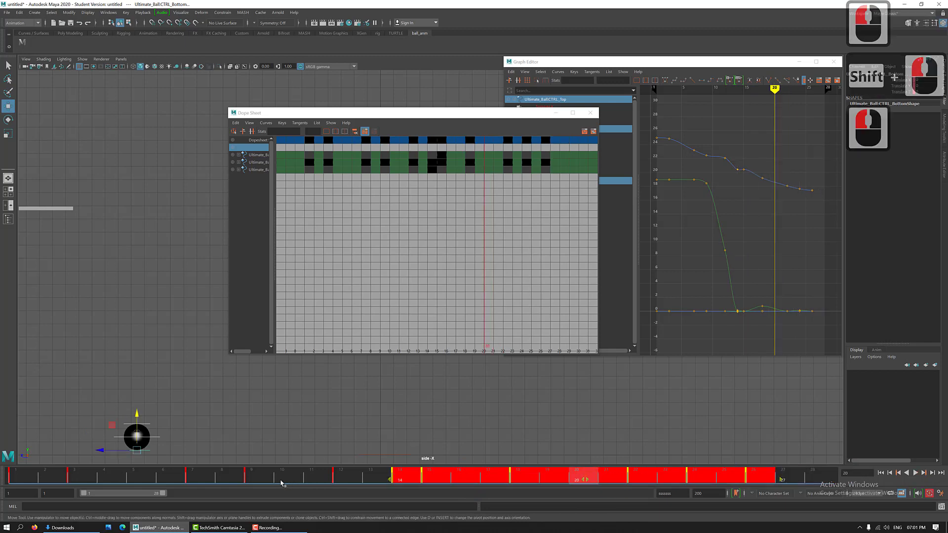
{"action": "left_click_drag", "start_coordinate": [282, 480], "coordinate": [2, 448]}
{"action": "key", "text": "alt+v"}
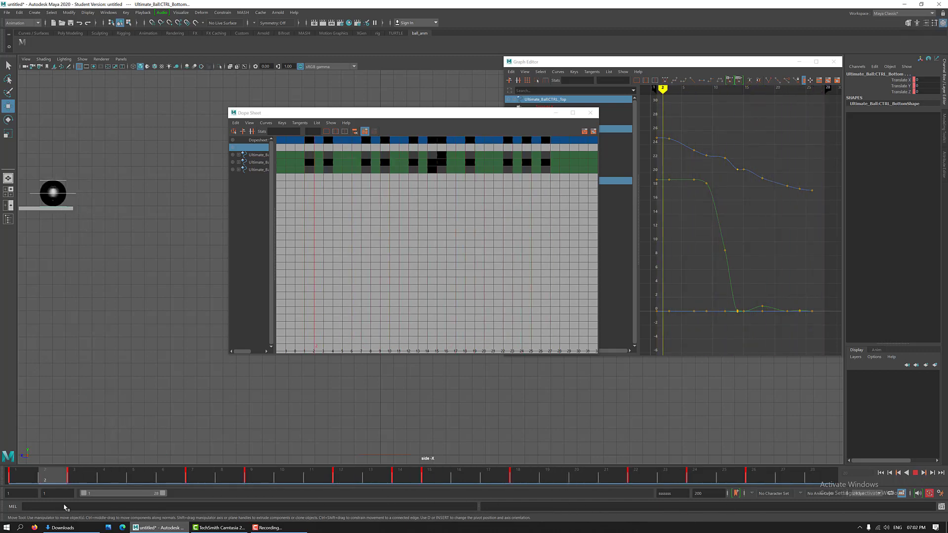
{"action": "mouse_move", "coordinate": [105, 473]}
{"action": "left_mouse_down"}
{"action": "mouse_move", "coordinate": [355, 484]}
{"action": "mouse_move", "coordinate": [291, 485]}
{"action": "mouse_move", "coordinate": [345, 485]}
{"action": "left_mouse_up"}
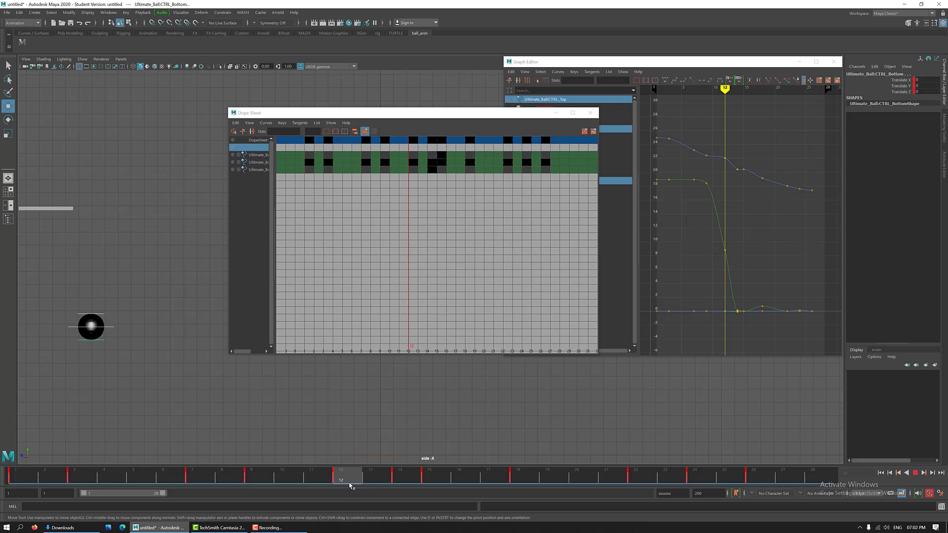
{"action": "left_click_drag", "start_coordinate": [356, 485], "coordinate": [390, 489]}
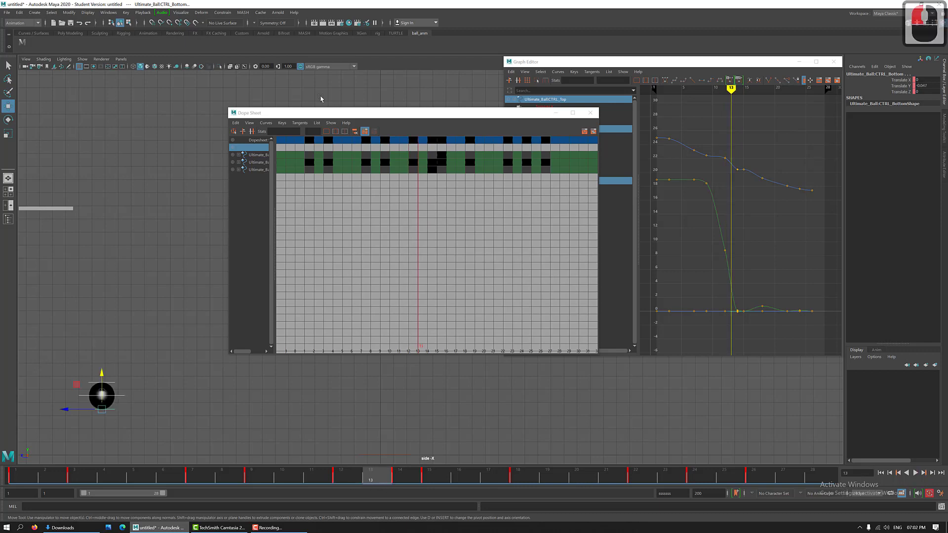
Isolate the main control's Translate Y curve in the Graph Editor and examine its shape through the fall and first impact.
{"action": "left_click", "coordinate": [124, 397]}
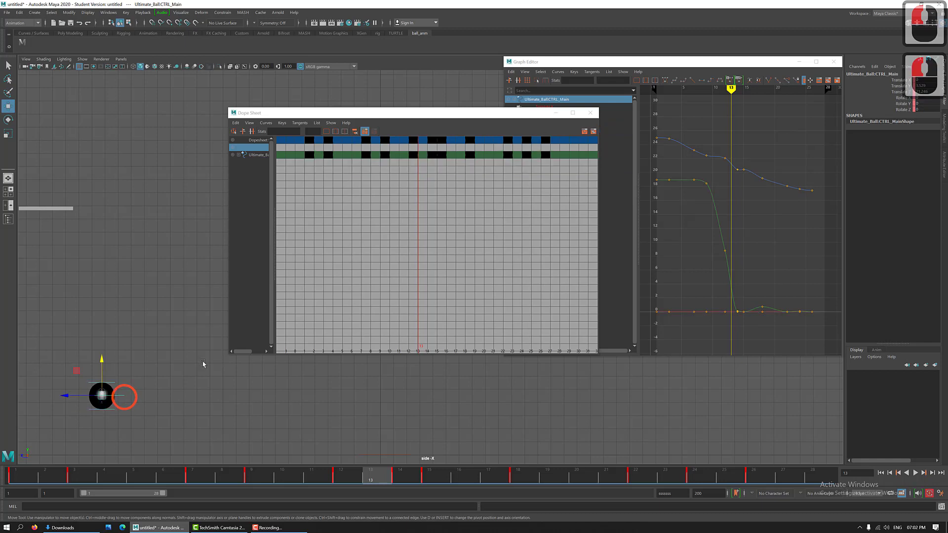
{"action": "left_click", "coordinate": [783, 254]}
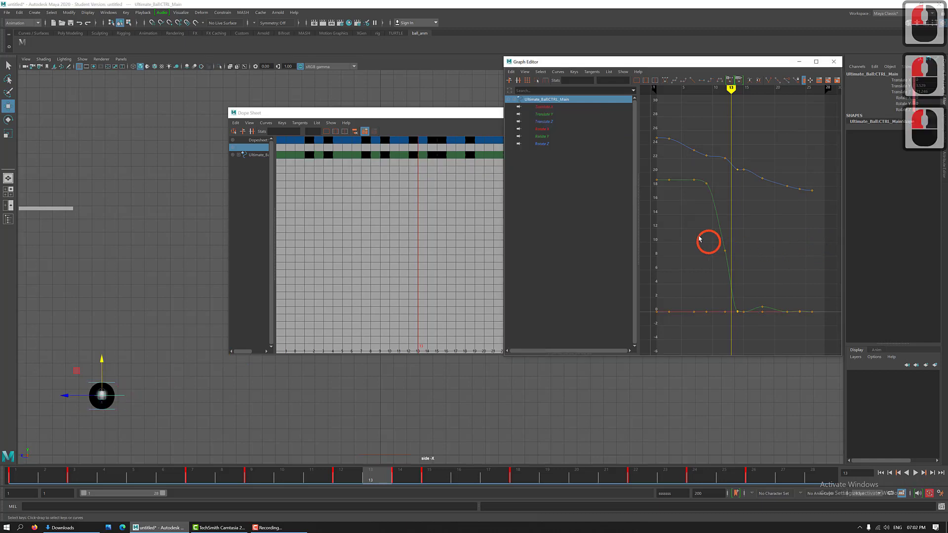
{"action": "left_click", "coordinate": [545, 117]}
{"action": "left_click_drag", "start_coordinate": [689, 204], "coordinate": [762, 270]}
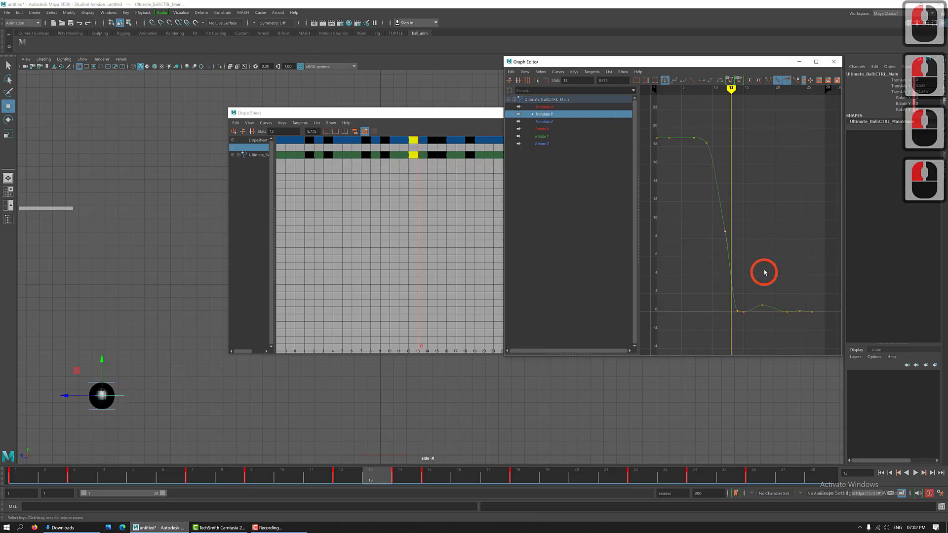
{"action": "key", "text": "f"}
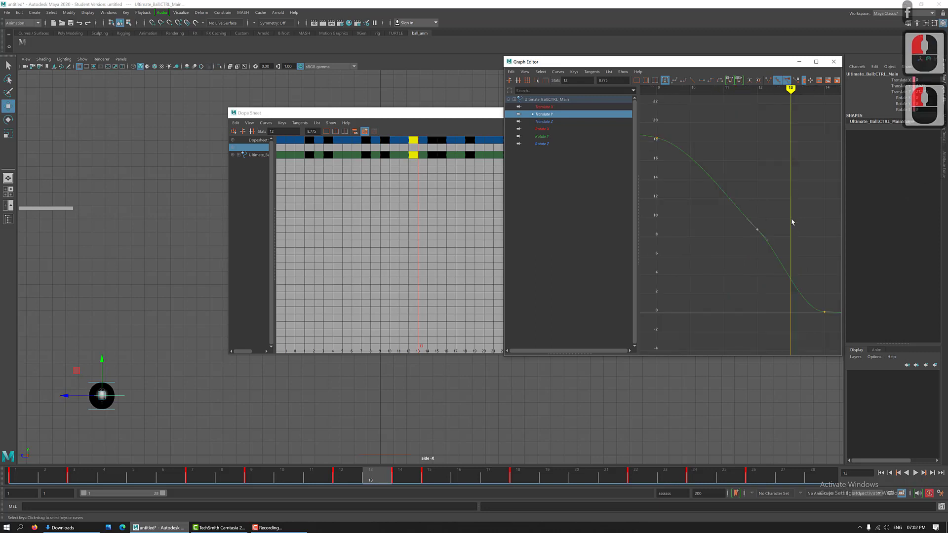
{"action": "right_click_drag", "start_coordinate": [786, 237], "coordinate": [772, 207], "text": "alt"}
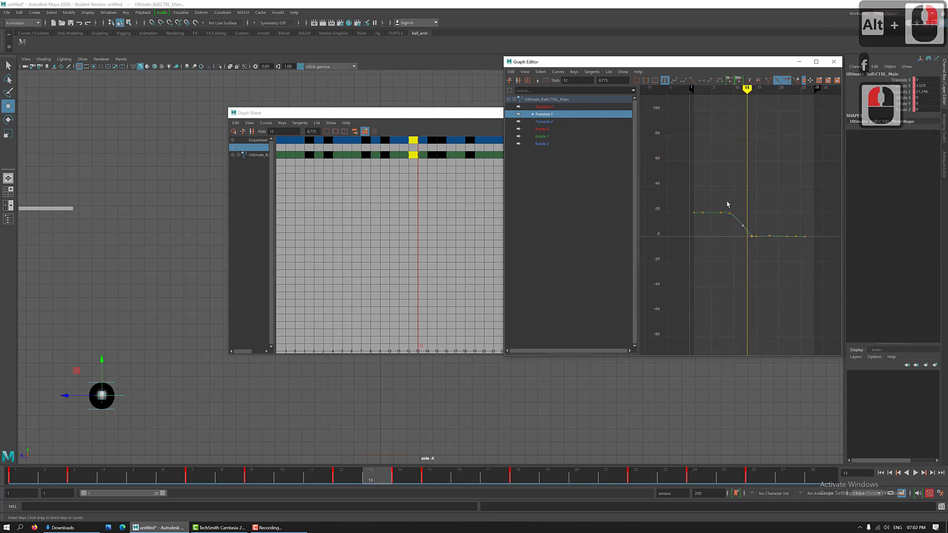
{"action": "left_click_drag", "start_coordinate": [727, 203], "coordinate": [762, 252]}
{"action": "key", "text": "f"}
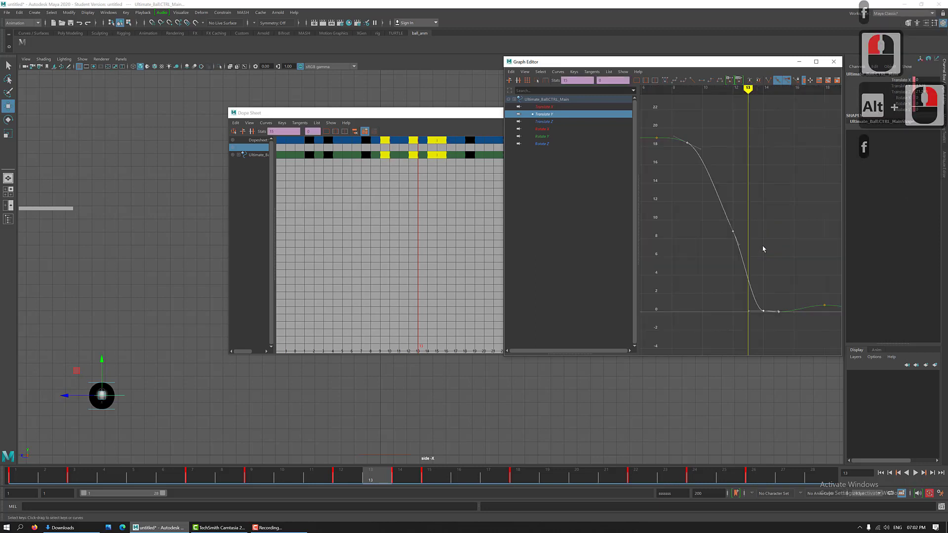
{"action": "left_click", "coordinate": [803, 351]}
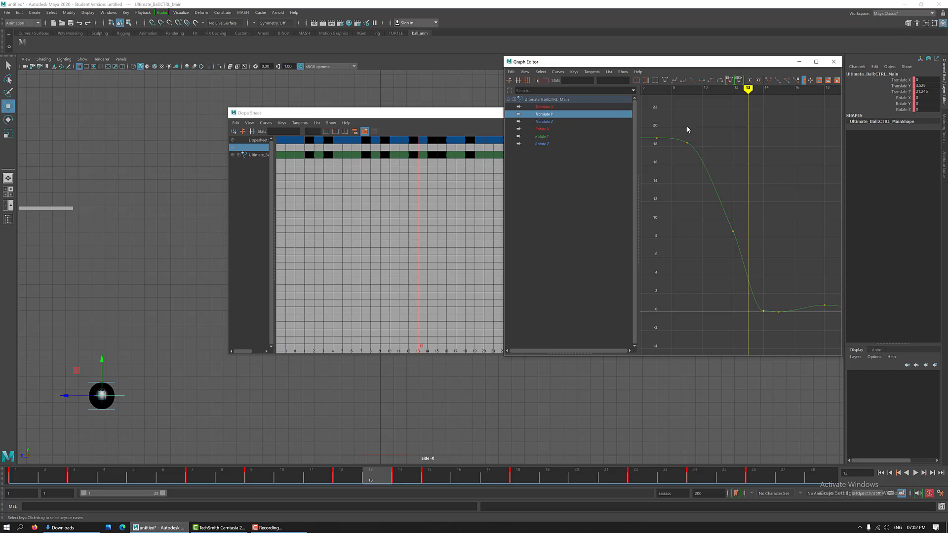
Lower the main control's Translate Y key at frame 9 to 18.025 in the Graph Editor.
{"action": "right_click_drag", "start_coordinate": [698, 243], "coordinate": [642, 166], "text": "alt"}
{"action": "left_click_drag", "start_coordinate": [670, 185], "coordinate": [698, 205]}
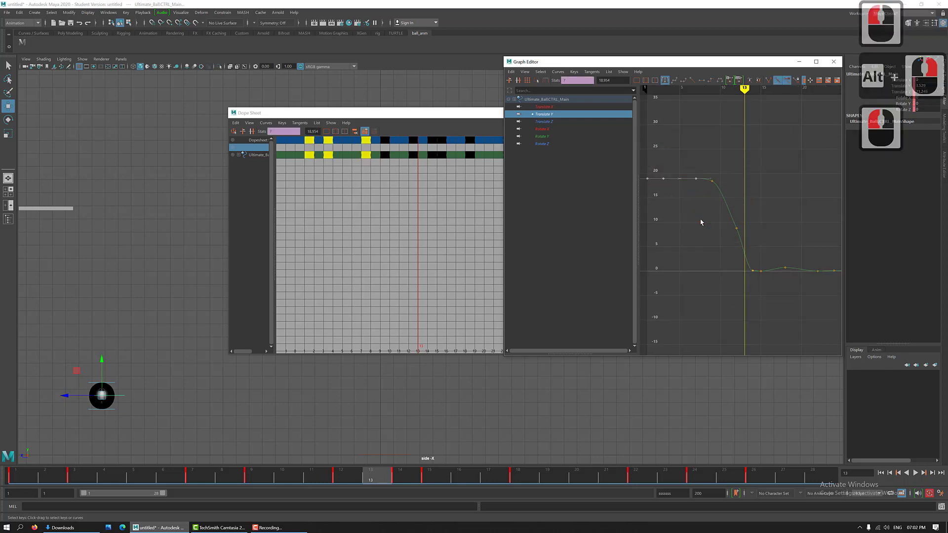
{"action": "mouse_move", "coordinate": [758, 230]}
{"action": "middle_mouse_down", "text": "alt"}
{"action": "mouse_move", "coordinate": [771, 203]}
{"action": "mouse_move", "coordinate": [759, 234]}
{"action": "middle_mouse_up", "text": "alt"}
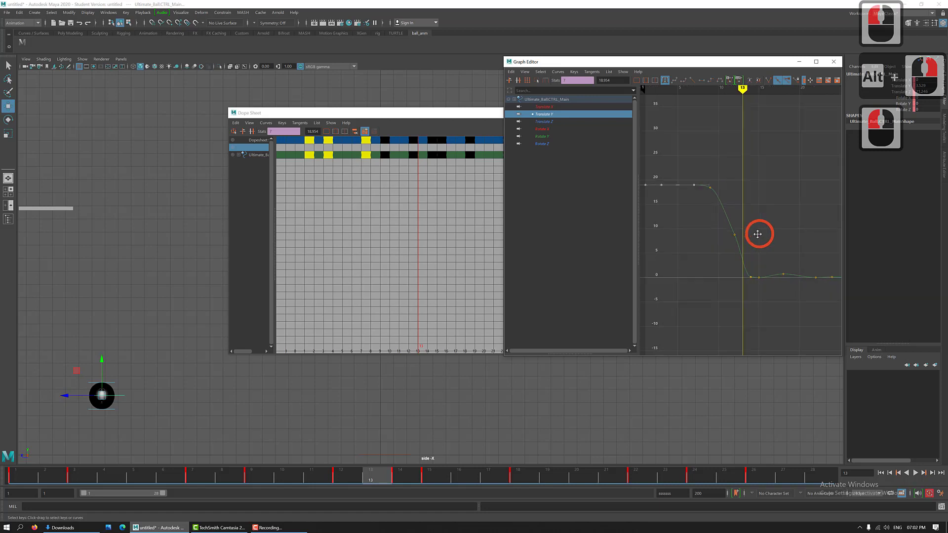
{"action": "mouse_move", "coordinate": [755, 235]}
{"action": "right_mouse_down", "text": "alt"}
{"action": "mouse_move", "coordinate": [779, 242]}
{"action": "mouse_move", "coordinate": [757, 241]}
{"action": "right_mouse_up", "text": "alt"}
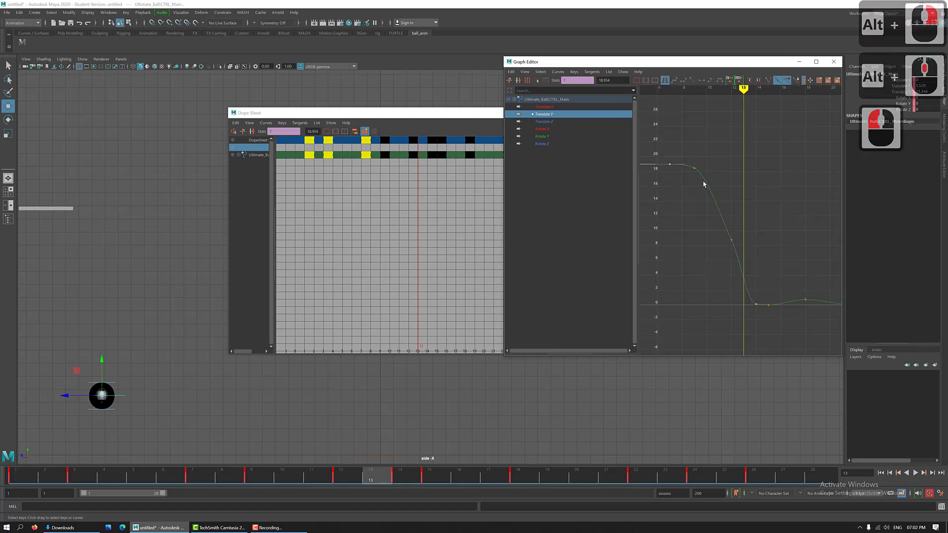
{"action": "left_click_drag", "start_coordinate": [688, 156], "coordinate": [720, 190]}
{"action": "key", "text": "w"}
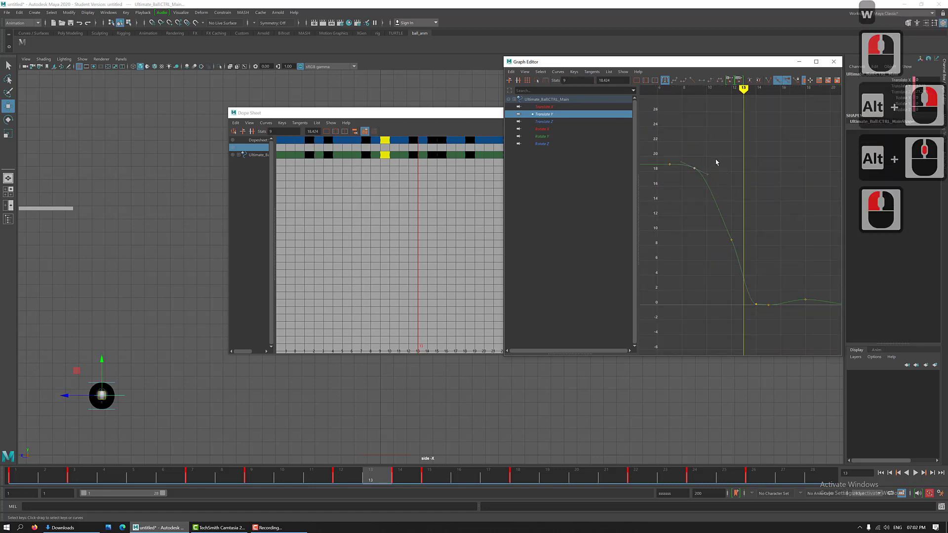
{"action": "middle_click_drag", "start_coordinate": [713, 158], "coordinate": [712, 165], "text": "shift"}
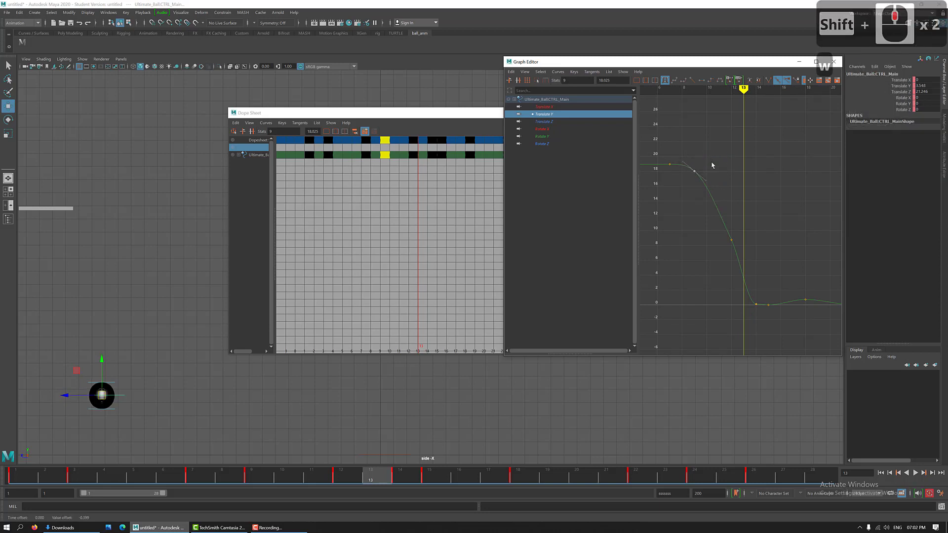
{"action": "left_click", "coordinate": [740, 237]}
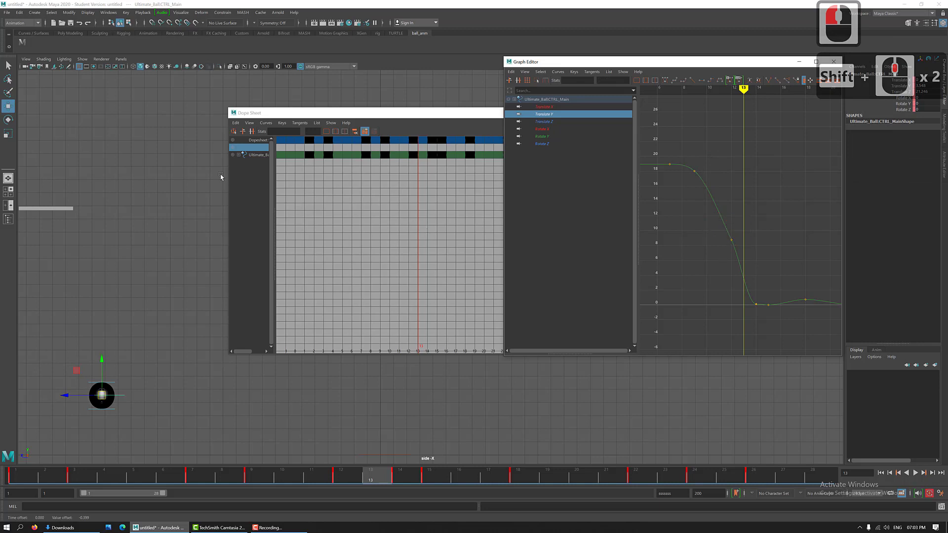
Select all the ball's controls and shift their keys from frame 12 onward one frame earlier.
{"action": "left_click", "coordinate": [21, 43]}
{"action": "left_click_drag", "start_coordinate": [341, 480], "coordinate": [771, 481]}
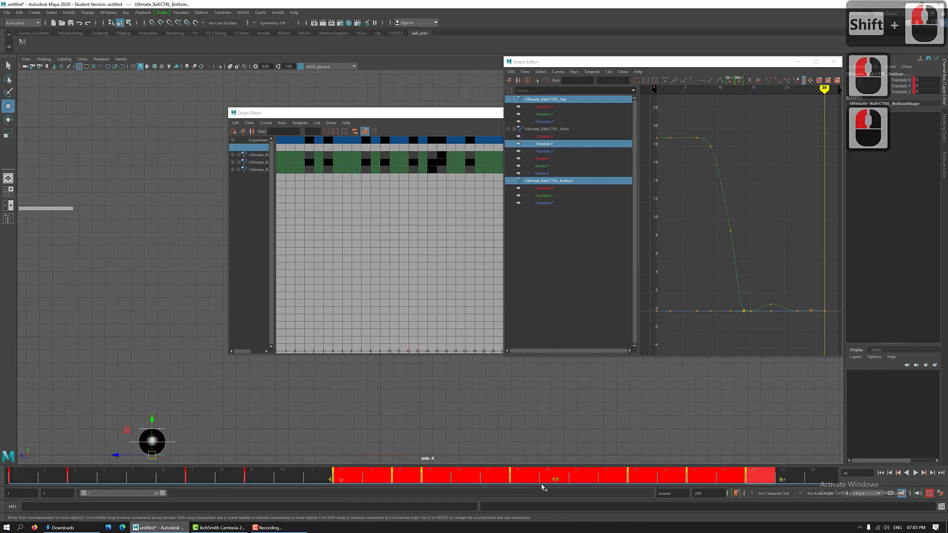
{"action": "left_click_drag", "start_coordinate": [557, 482], "coordinate": [522, 475]}
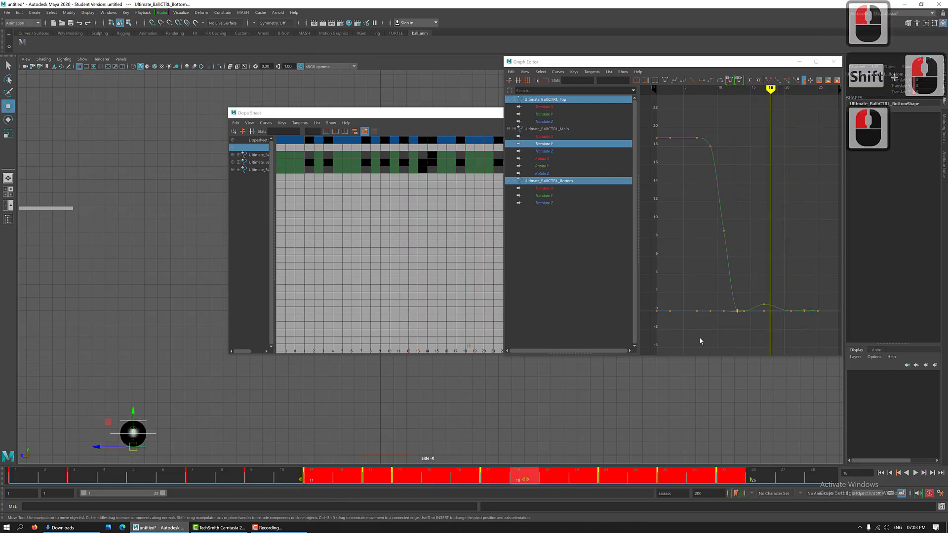
Raise the main control's Translate Y key at frame 11 to 9.423 on the falling curve.
{"action": "left_click_drag", "start_coordinate": [737, 215], "coordinate": [702, 159]}
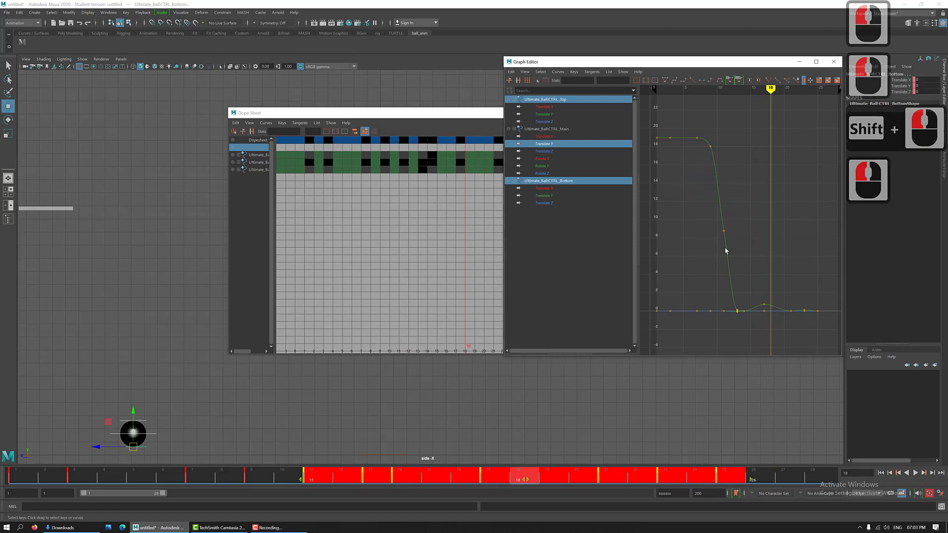
{"action": "left_click_drag", "start_coordinate": [698, 222], "coordinate": [745, 262]}
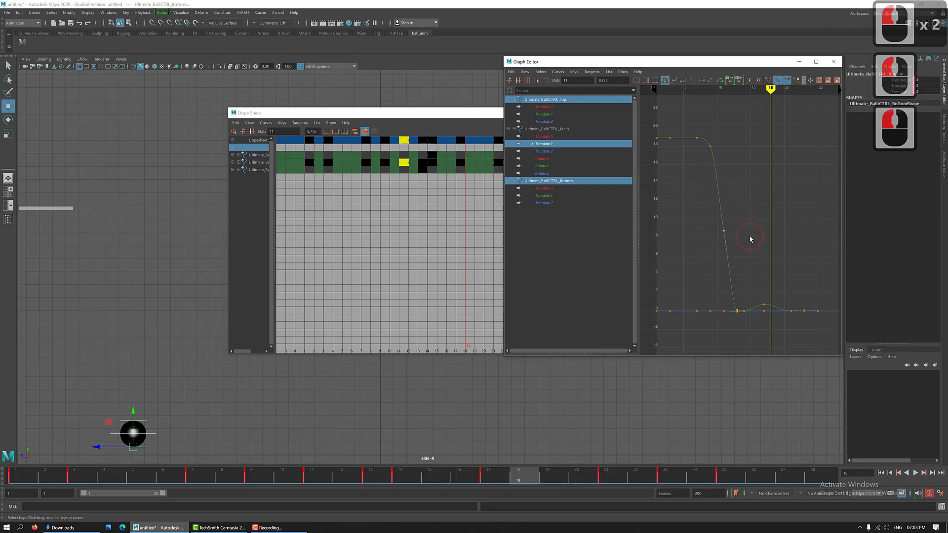
{"action": "key", "text": "w"}
{"action": "middle_click_drag", "start_coordinate": [737, 212], "coordinate": [736, 204], "text": "shift"}
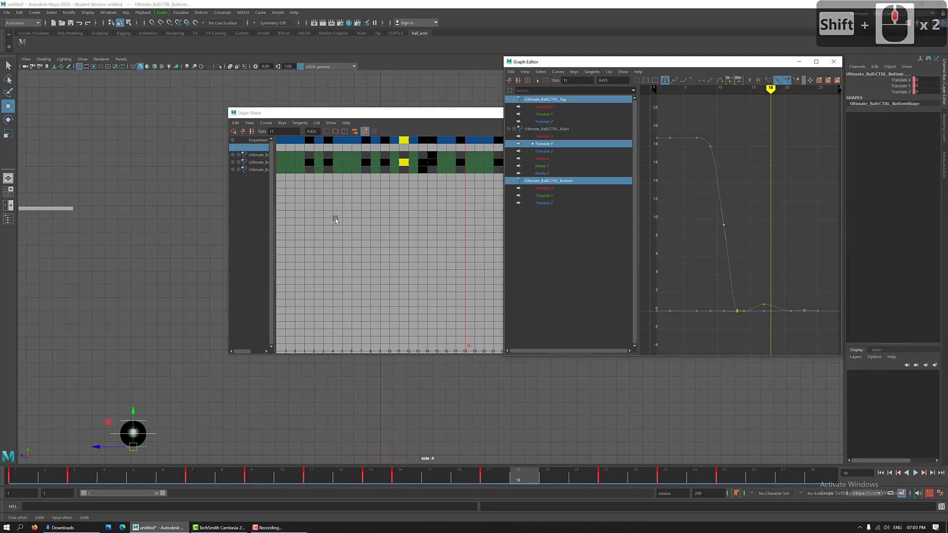
Give the main control's Translate Y key at frame 13 spline tangents and raise its value to about 0.8.
{"action": "left_click", "coordinate": [154, 434]}
{"action": "left_click", "coordinate": [260, 174]}
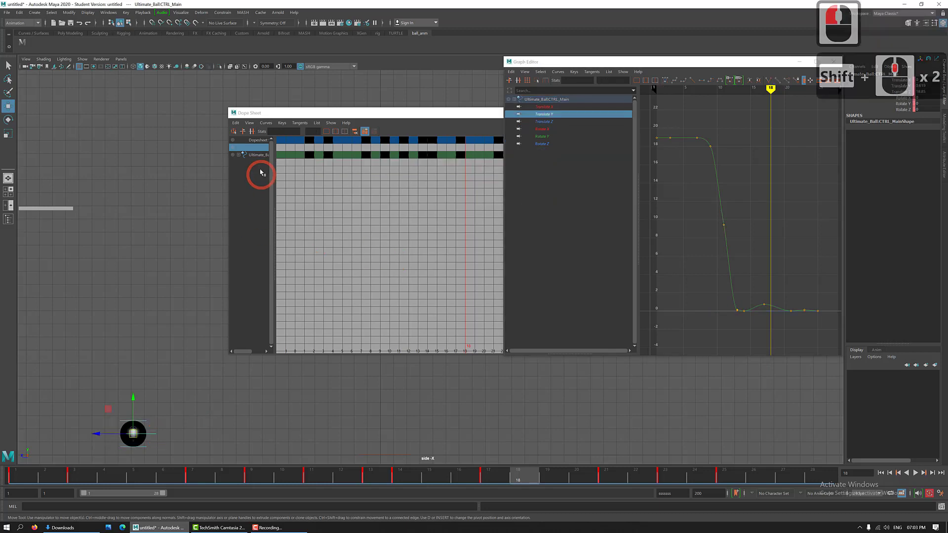
{"action": "left_click", "coordinate": [702, 210]}
{"action": "left_click_drag", "start_coordinate": [718, 229], "coordinate": [740, 321]}
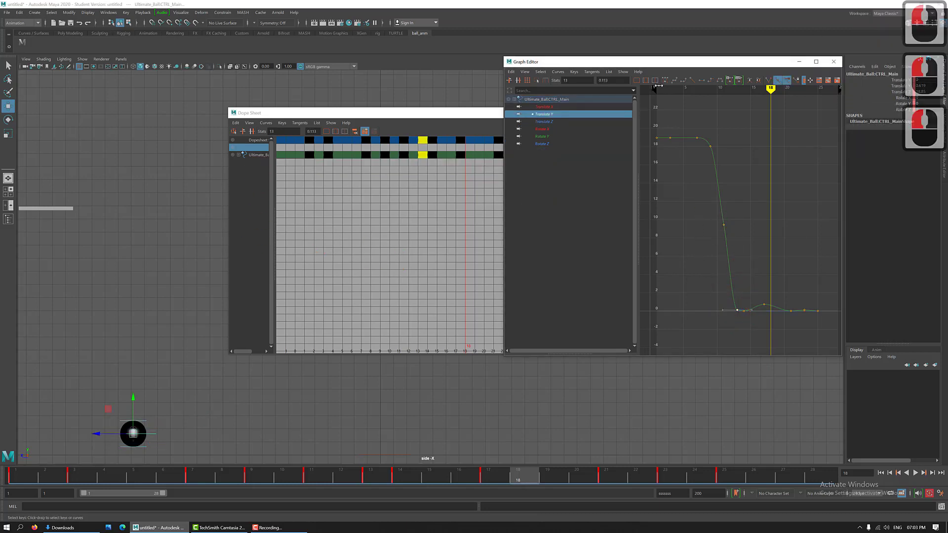
{"action": "left_click", "coordinate": [674, 80]}
{"action": "left_click", "coordinate": [718, 278]}
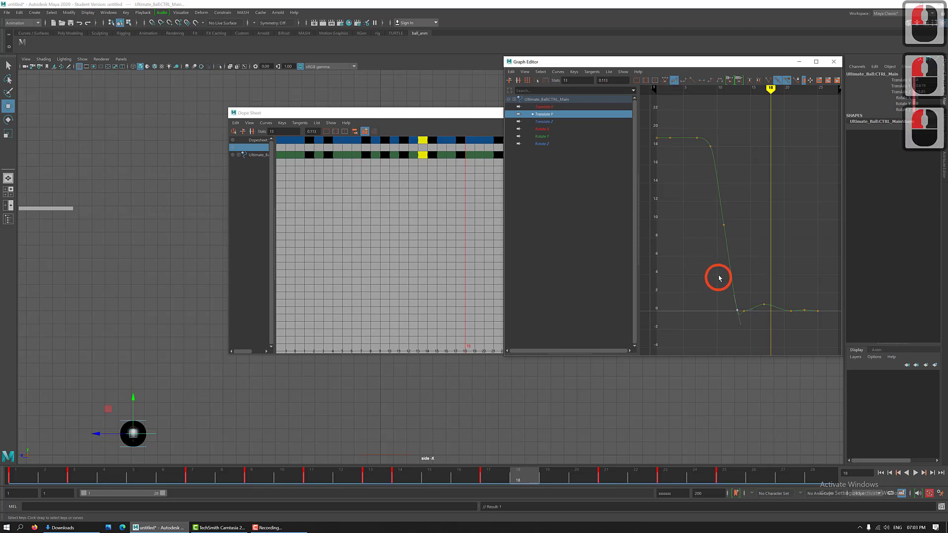
{"action": "key", "text": "w"}
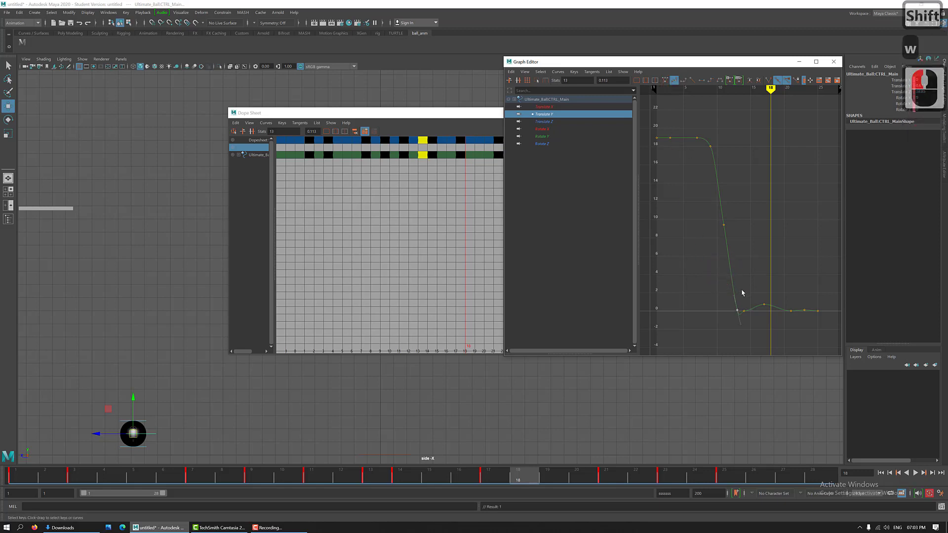
{"action": "left_click_drag", "start_coordinate": [741, 289], "coordinate": [741, 288], "text": "shift"}
{"action": "middle_click_drag", "start_coordinate": [740, 283], "coordinate": [740, 283], "text": "shift"}
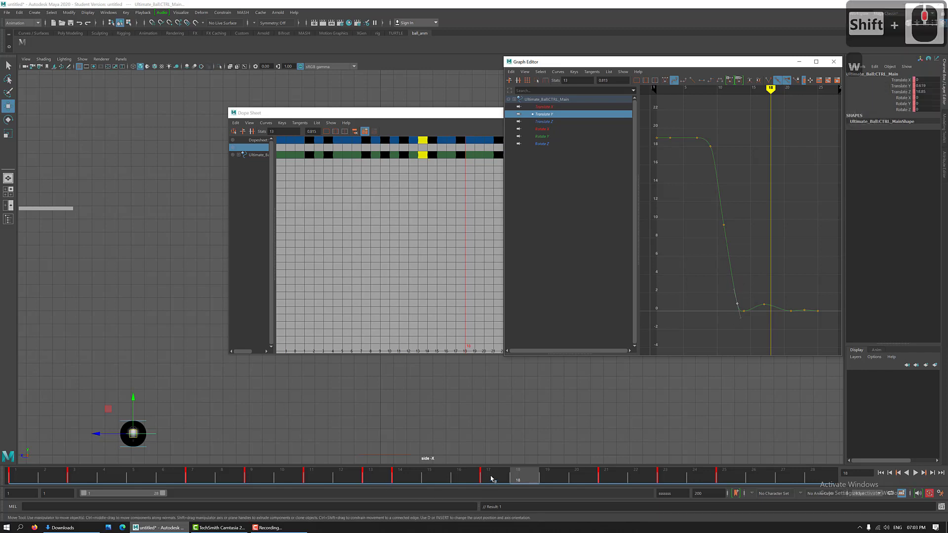
Examine the ball's fall from the ledge and its first ground contact by stepping through the frames up to 14.
{"action": "left_click", "coordinate": [369, 481]}
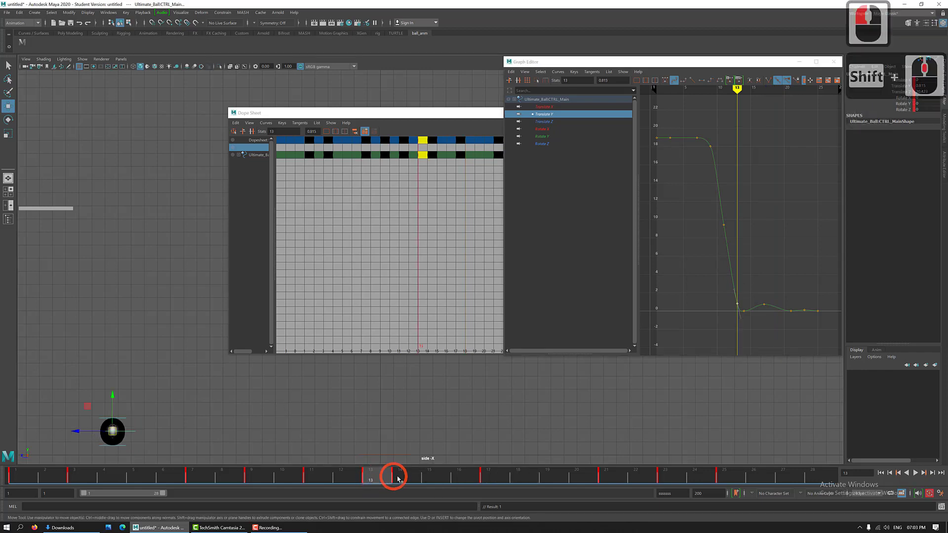
{"action": "left_click", "coordinate": [414, 480]}
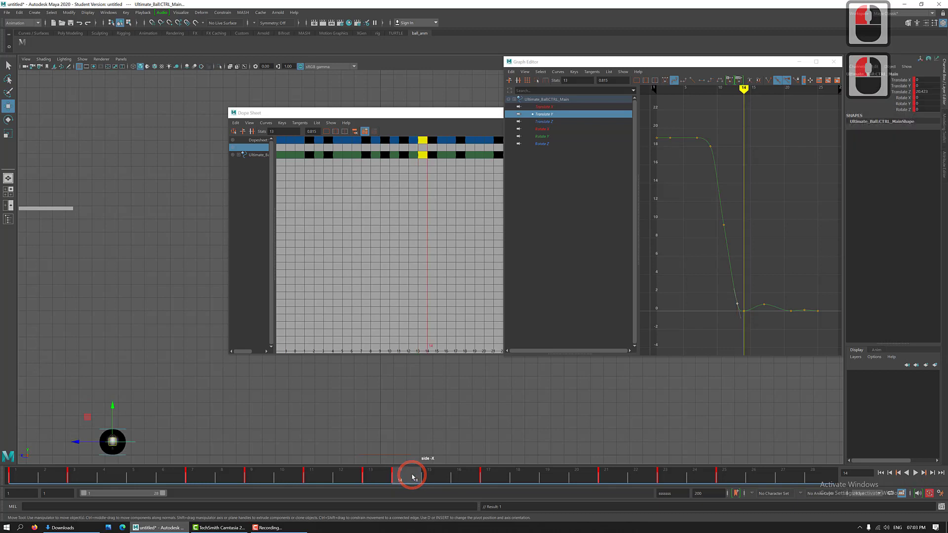
{"action": "left_click", "coordinate": [49, 479]}
{"action": "left_click", "coordinate": [134, 474]}
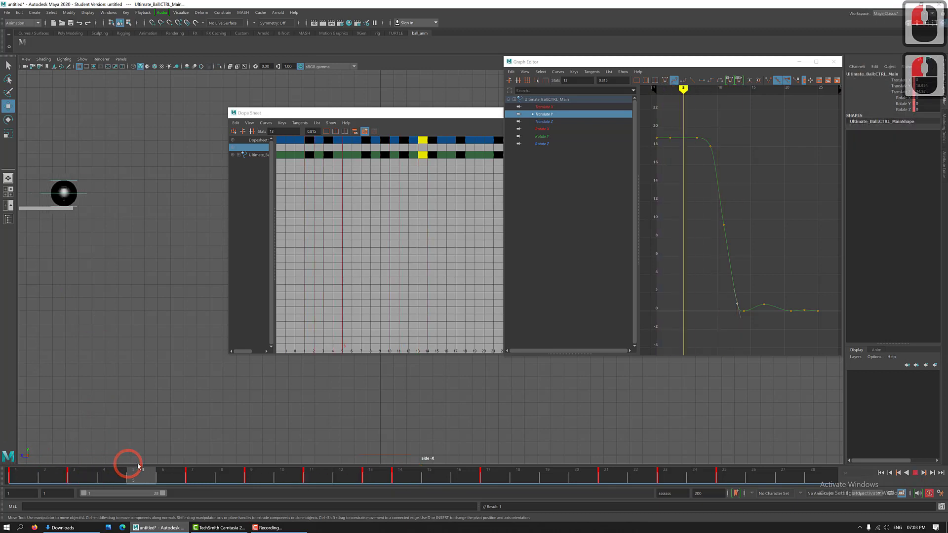
{"action": "left_click", "coordinate": [233, 478]}
{"action": "left_click", "coordinate": [321, 481]}
{"action": "left_click", "coordinate": [321, 482]}
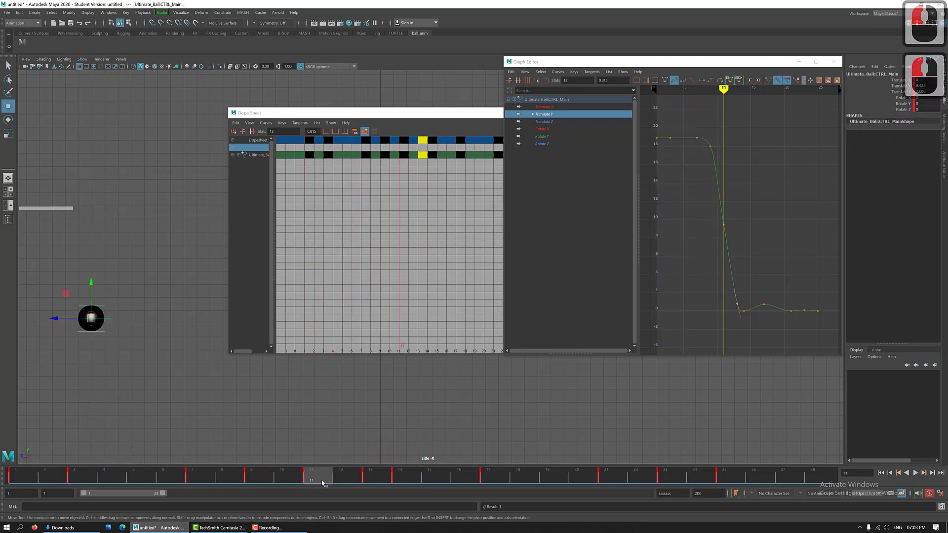
{"action": "left_click", "coordinate": [349, 476]}
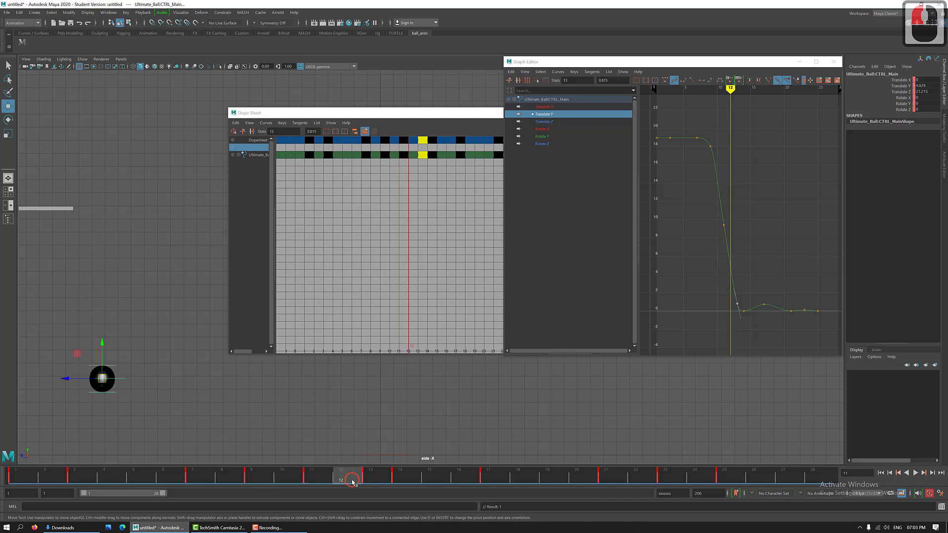
{"action": "left_click", "coordinate": [387, 479]}
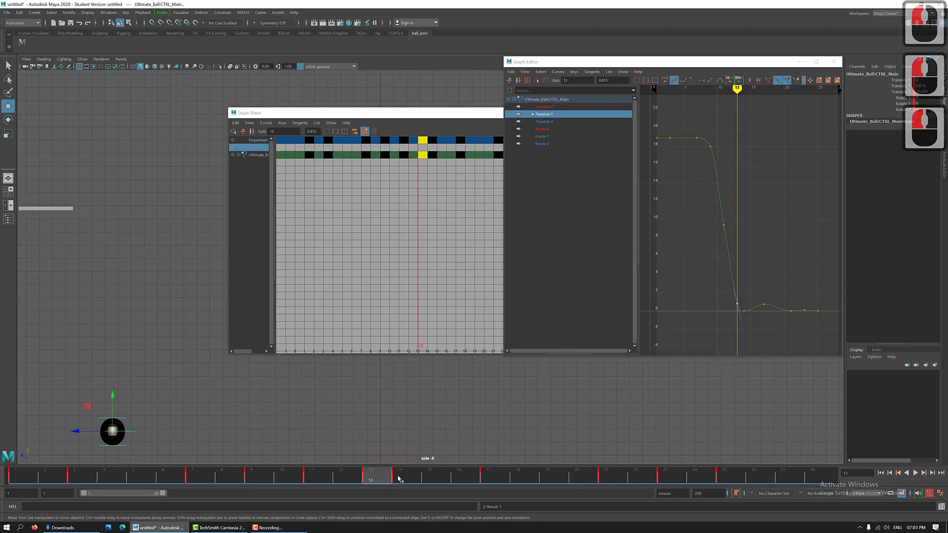
{"action": "left_click", "coordinate": [400, 479]}
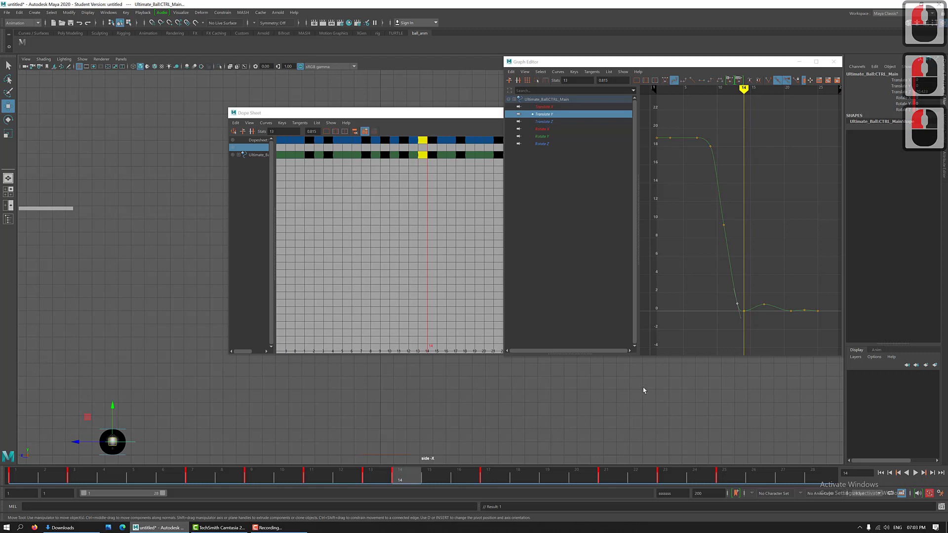
Undo the last keyframe edit and apply flat tangents to the Translate Y keys at frames 13 and 14.
{"action": "key", "text": "ctrl+z"}
{"action": "key", "text": "ctrl+z"}
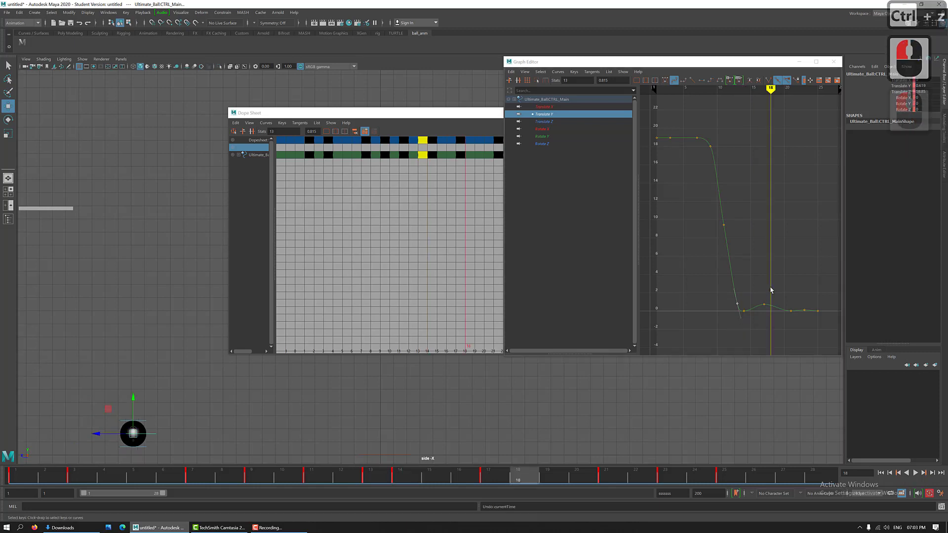
{"action": "left_click_drag", "start_coordinate": [742, 319], "coordinate": [701, 271]}
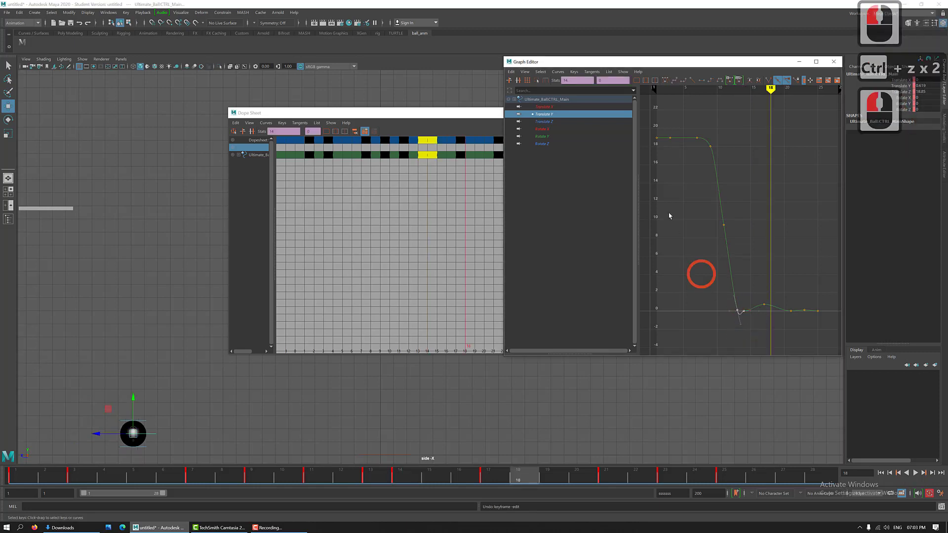
{"action": "left_click", "coordinate": [701, 82]}
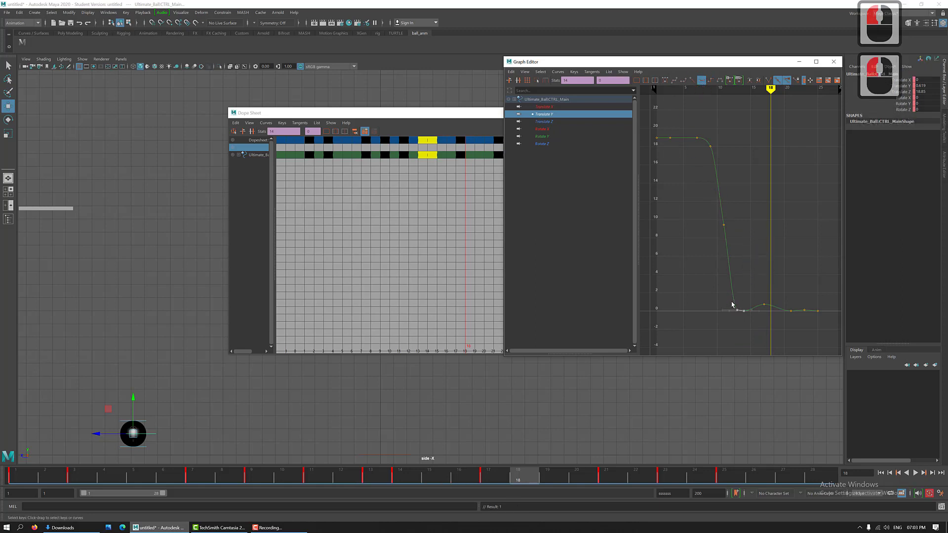
Review the landing at frames 13 and 14, and then the ball's roll-off and fall from the start through frame 11.
{"action": "left_click", "coordinate": [381, 477]}
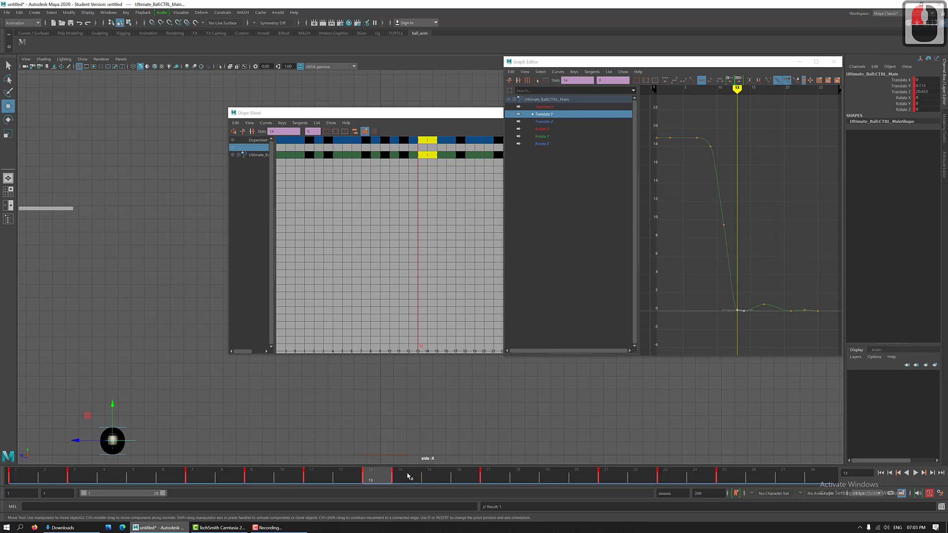
{"action": "left_click", "coordinate": [408, 476]}
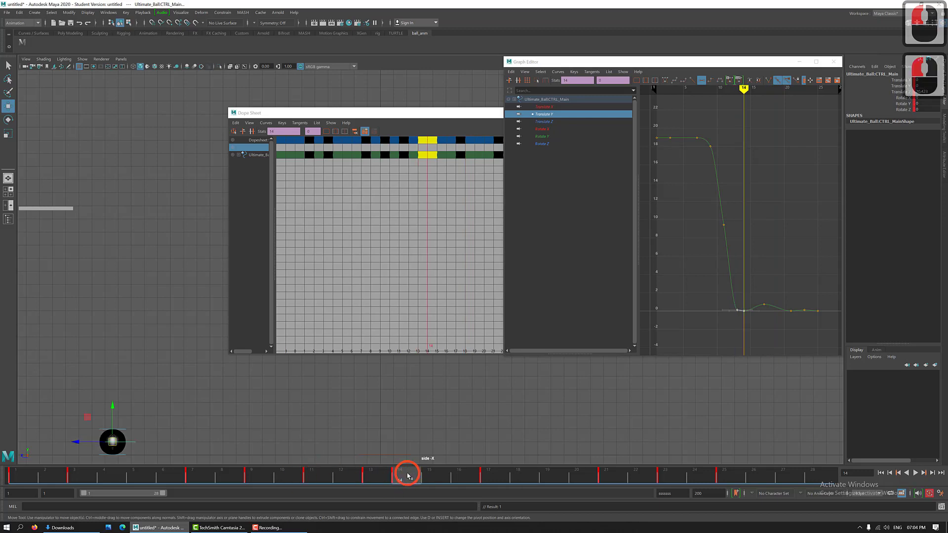
{"action": "left_click_drag", "start_coordinate": [311, 479], "coordinate": [36, 473]}
{"action": "left_click_drag", "start_coordinate": [131, 474], "coordinate": [199, 487]}
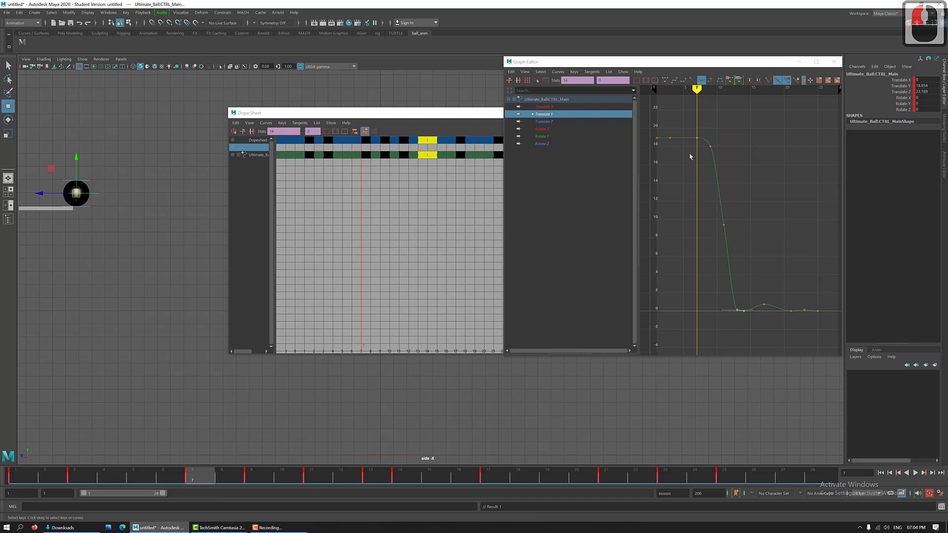
{"action": "left_click", "coordinate": [234, 474]}
{"action": "left_click", "coordinate": [250, 472]}
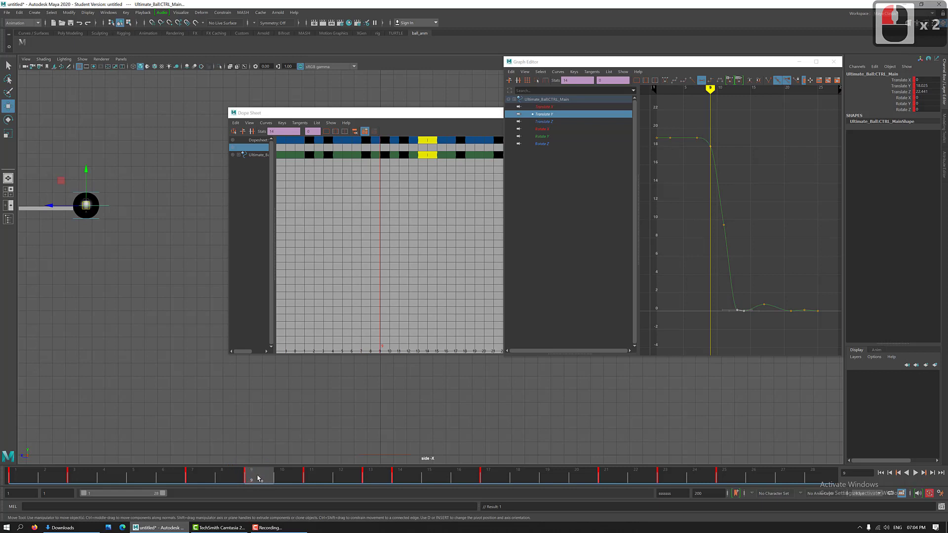
{"action": "left_click", "coordinate": [289, 478]}
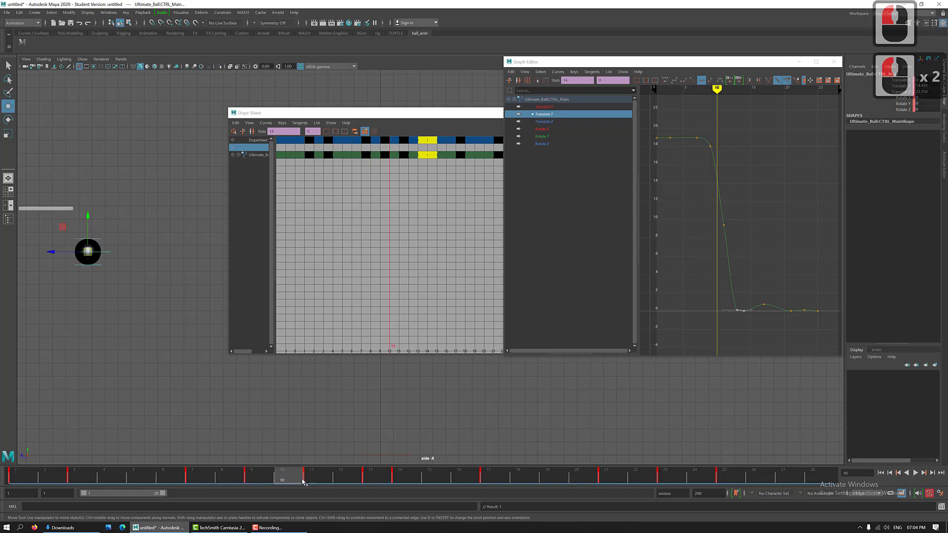
{"action": "left_click", "coordinate": [311, 477]}
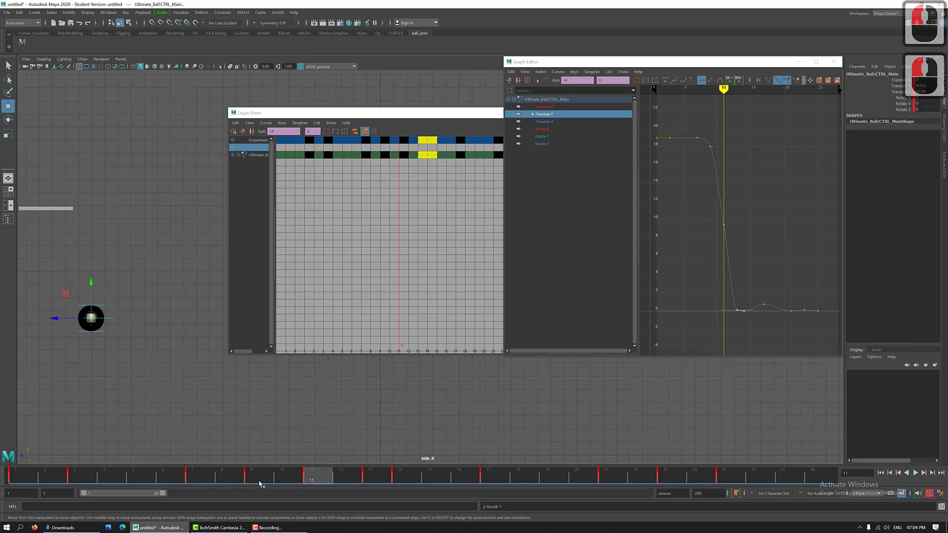
Compare the ball's spacing from frame 9, and raise the ball vertically at frame 11 to a Translate Y of about 10.
{"action": "left_click", "coordinate": [260, 477]}
{"action": "left_click", "coordinate": [101, 255]}
{"action": "left_click", "coordinate": [90, 208]}
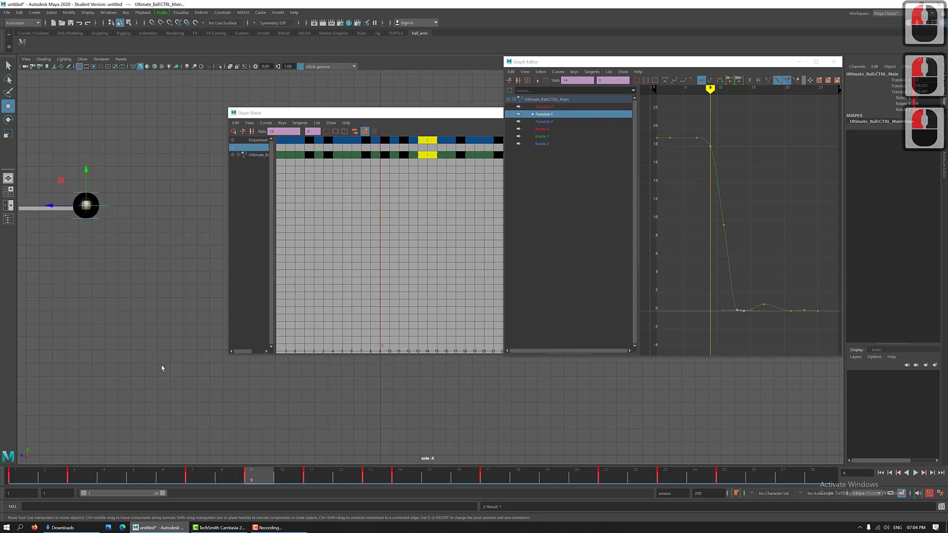
{"action": "left_click", "coordinate": [312, 475]}
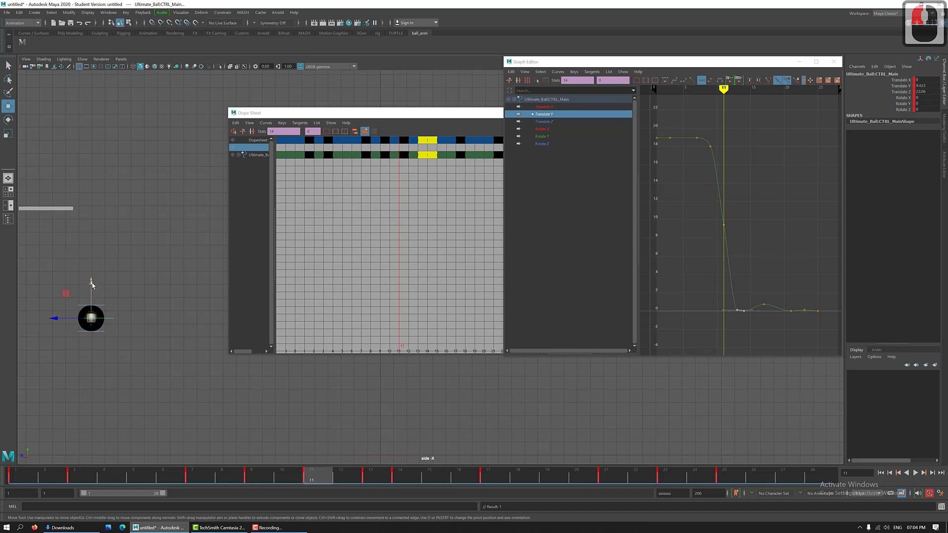
{"action": "left_click_drag", "start_coordinate": [92, 284], "coordinate": [90, 278]}
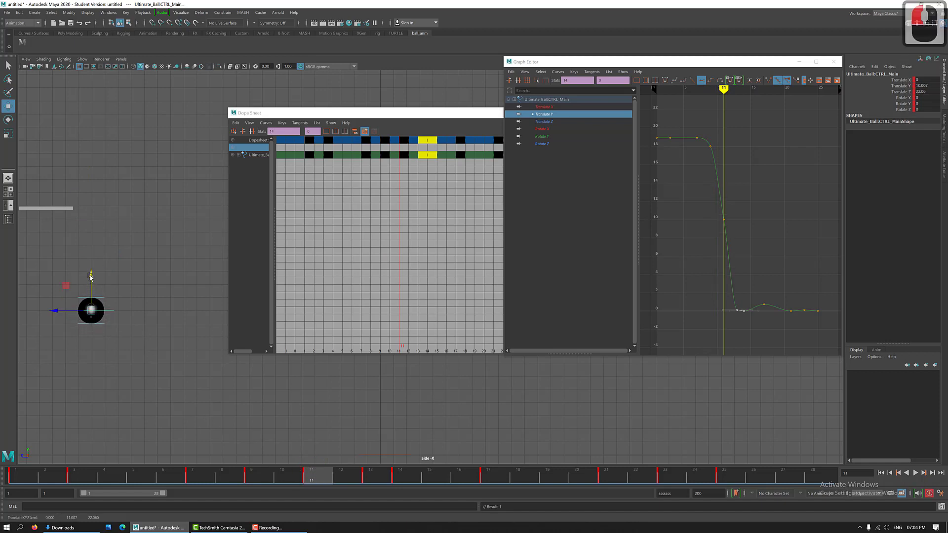
Check the ball's spacing during the fall by stepping through frames 9 to 14.
{"action": "left_click", "coordinate": [263, 481]}
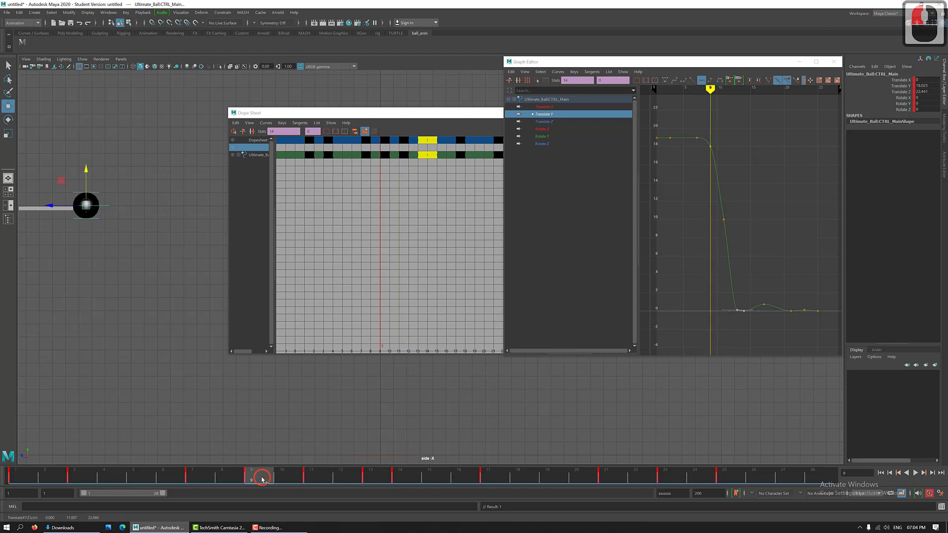
{"action": "left_click", "coordinate": [288, 480]}
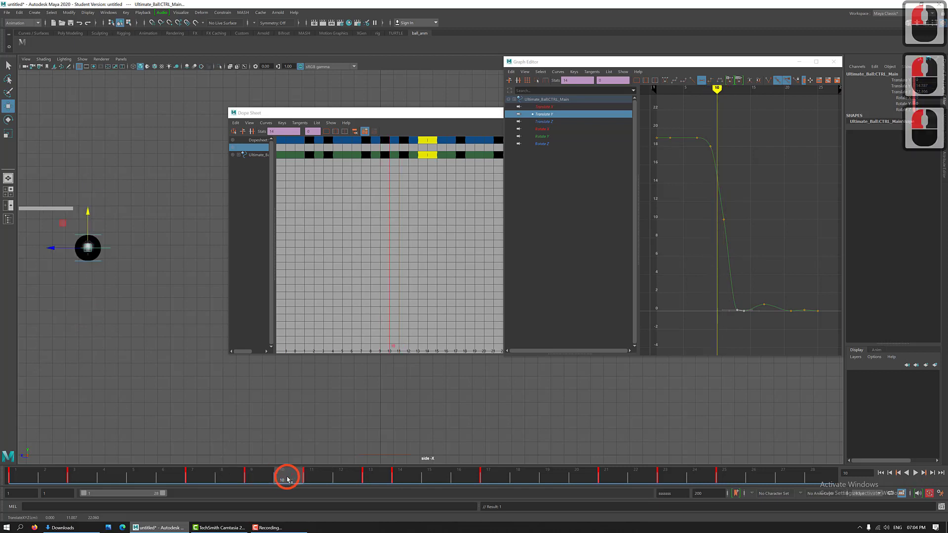
{"action": "left_click", "coordinate": [316, 479]}
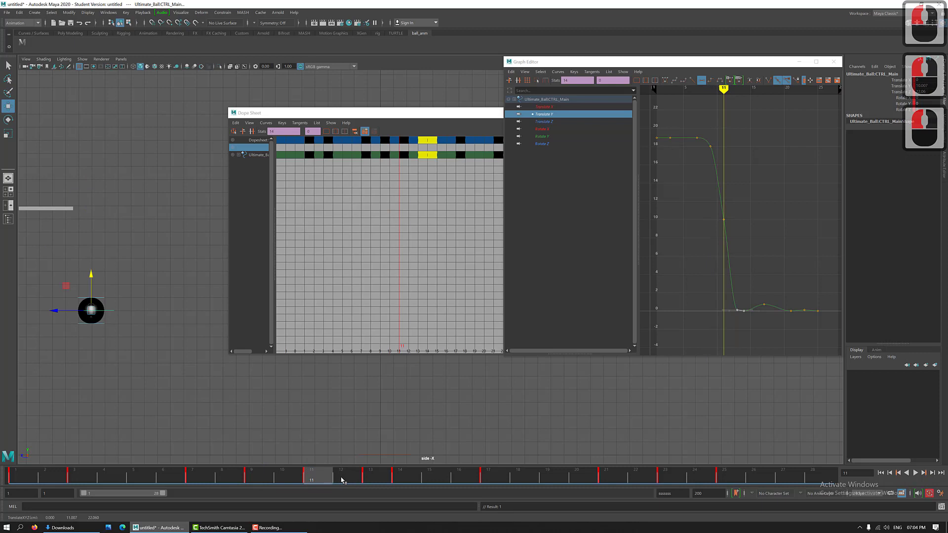
{"action": "left_click", "coordinate": [341, 477]}
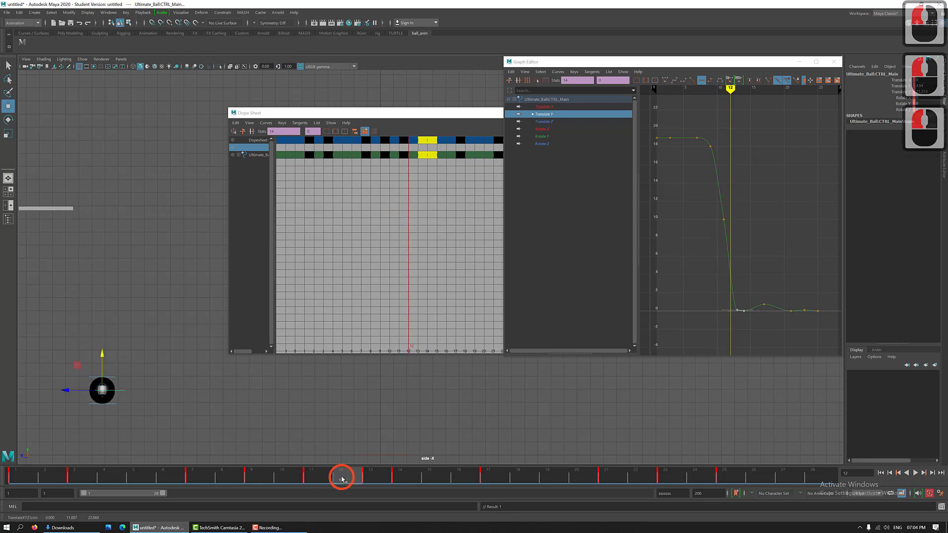
{"action": "left_click", "coordinate": [369, 477]}
{"action": "left_click", "coordinate": [311, 479]}
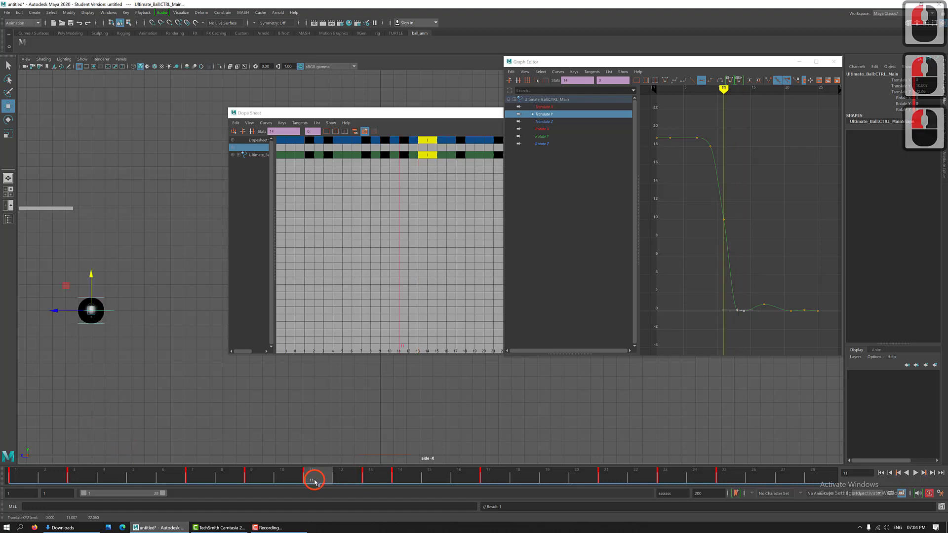
{"action": "left_click", "coordinate": [364, 479]}
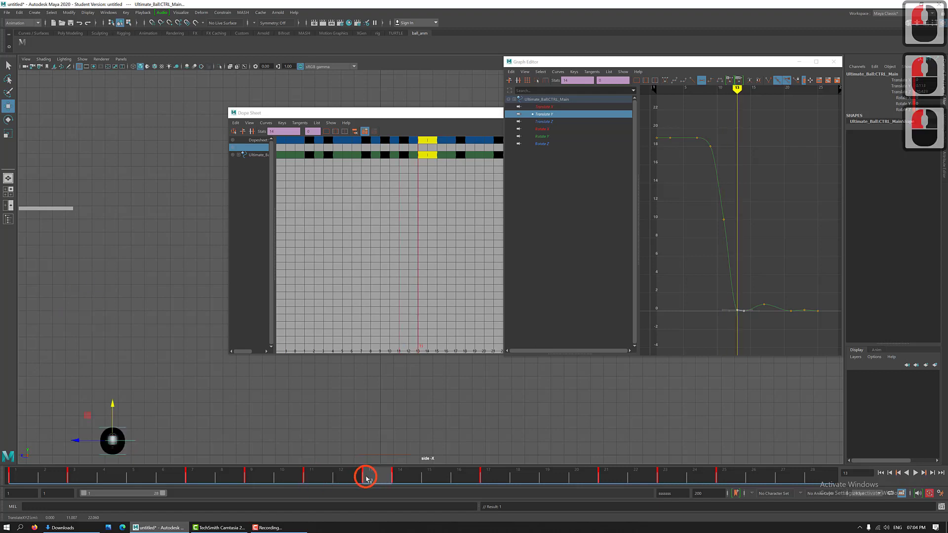
{"action": "left_click", "coordinate": [393, 483]}
{"action": "left_click", "coordinate": [400, 481]}
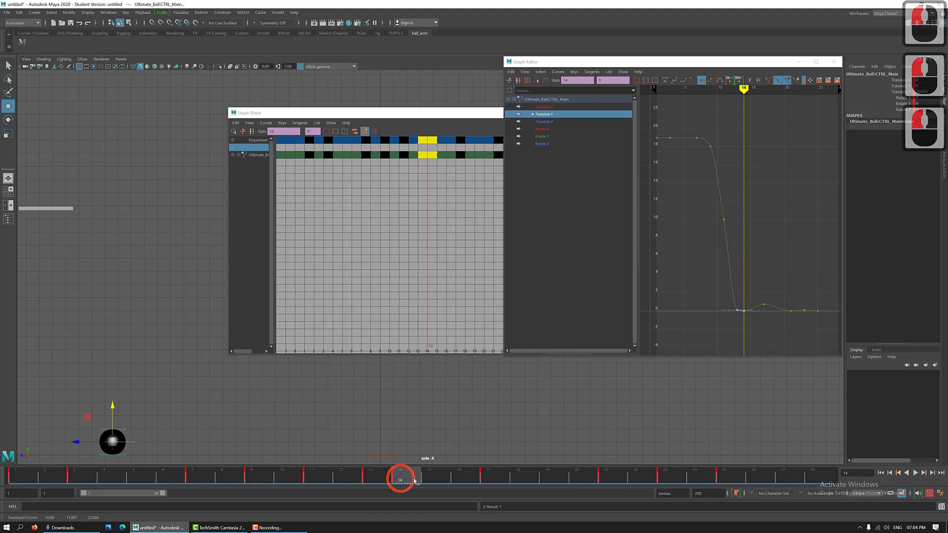
Inspect the ball's first bounce by stepping through frames 15 to 21 and back to its peak at frame 17.
{"action": "left_click", "coordinate": [433, 477]}
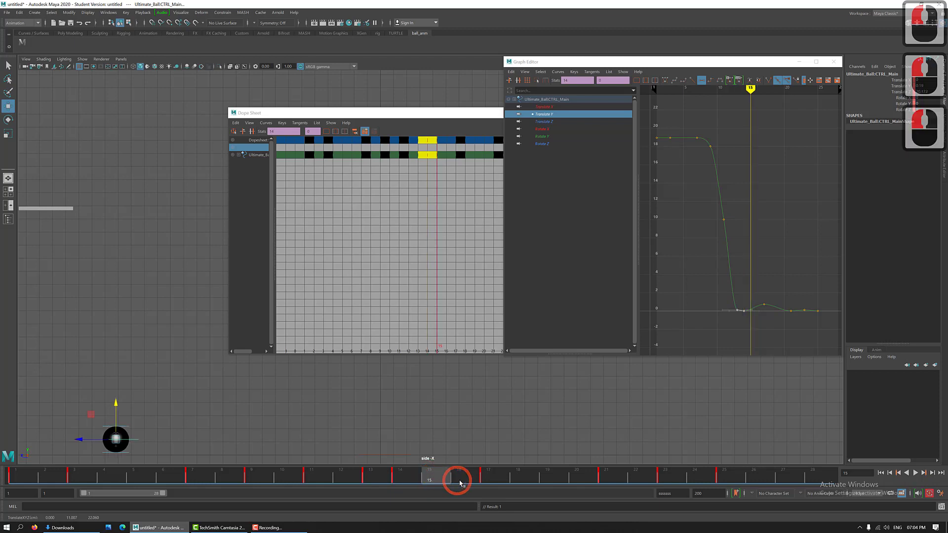
{"action": "left_click", "coordinate": [465, 478]}
{"action": "left_click", "coordinate": [487, 478]}
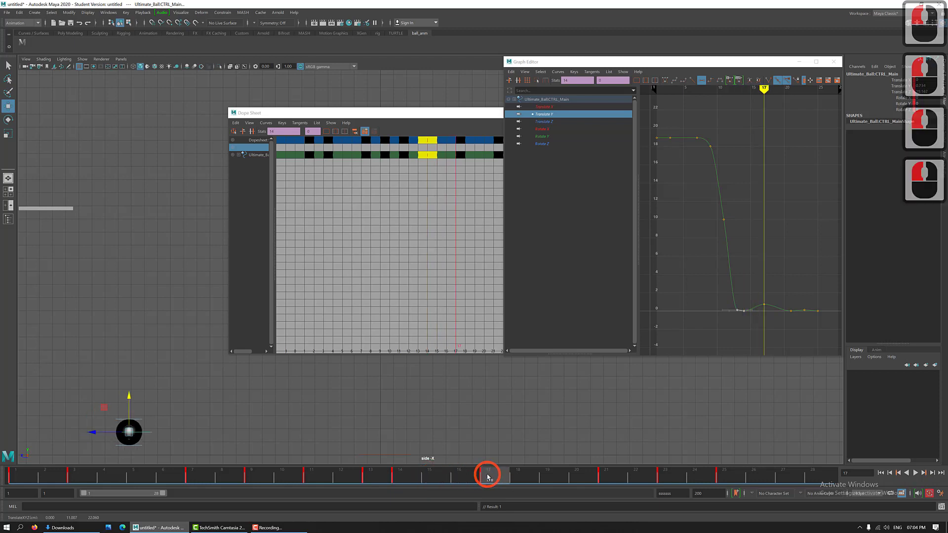
{"action": "left_click", "coordinate": [523, 476]}
{"action": "left_click", "coordinate": [540, 477]}
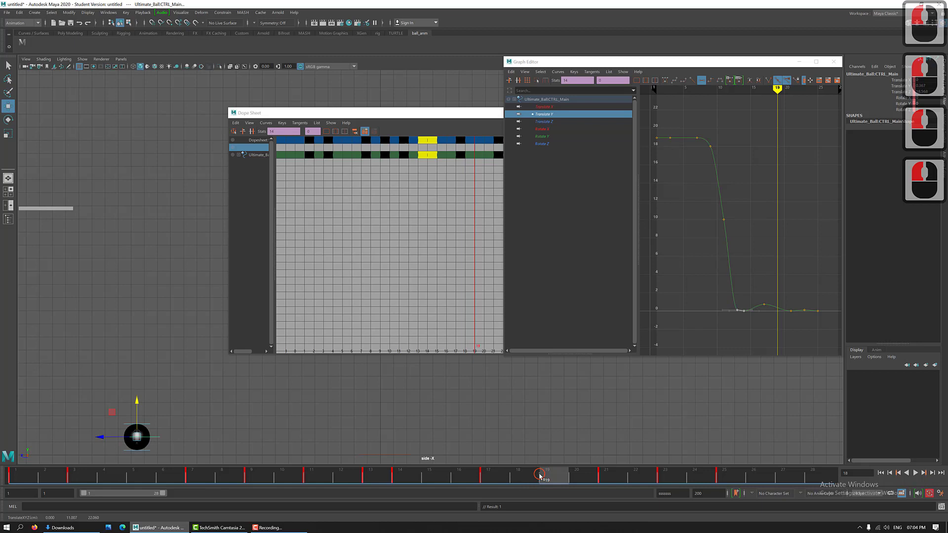
{"action": "left_click", "coordinate": [573, 477]}
{"action": "left_click", "coordinate": [611, 483]}
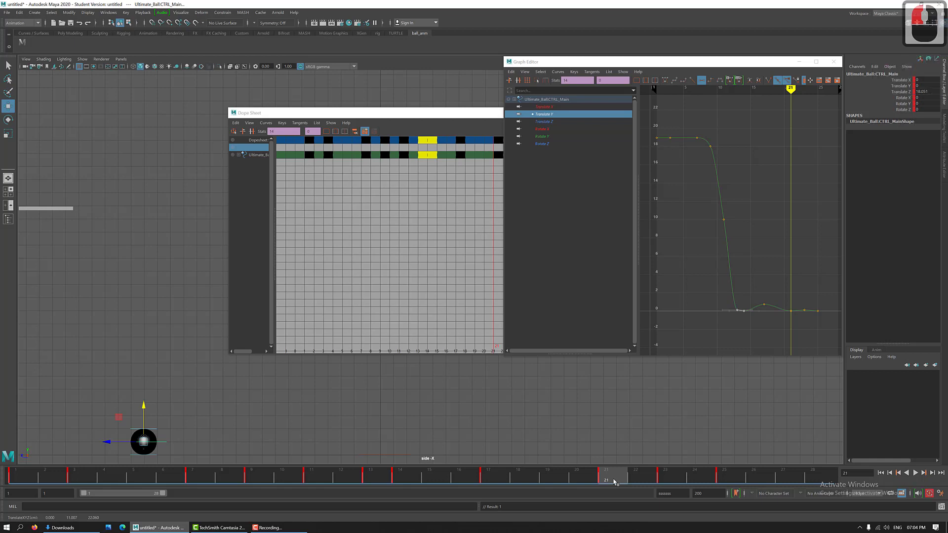
{"action": "left_click", "coordinate": [493, 482]}
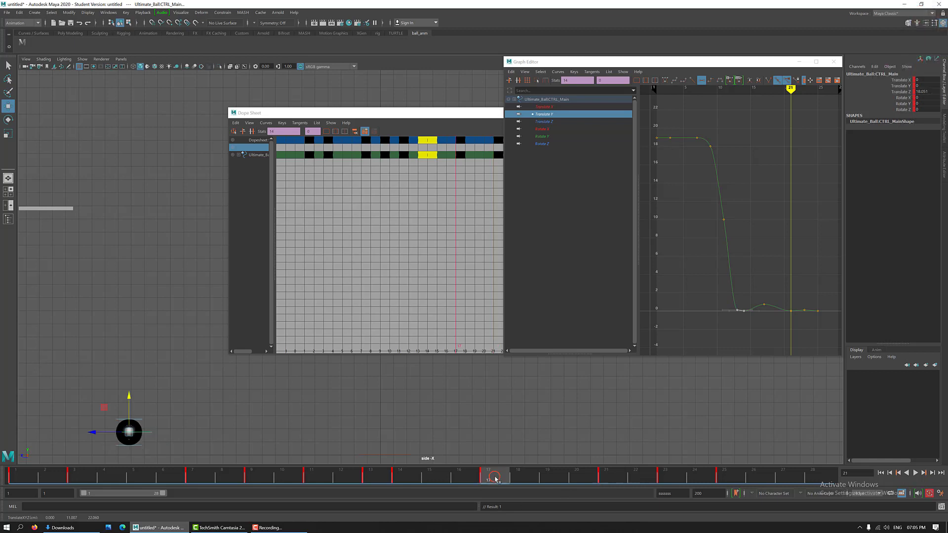
{"action": "left_click", "coordinate": [548, 480]}
{"action": "left_click_drag", "start_coordinate": [562, 482], "coordinate": [506, 478]}
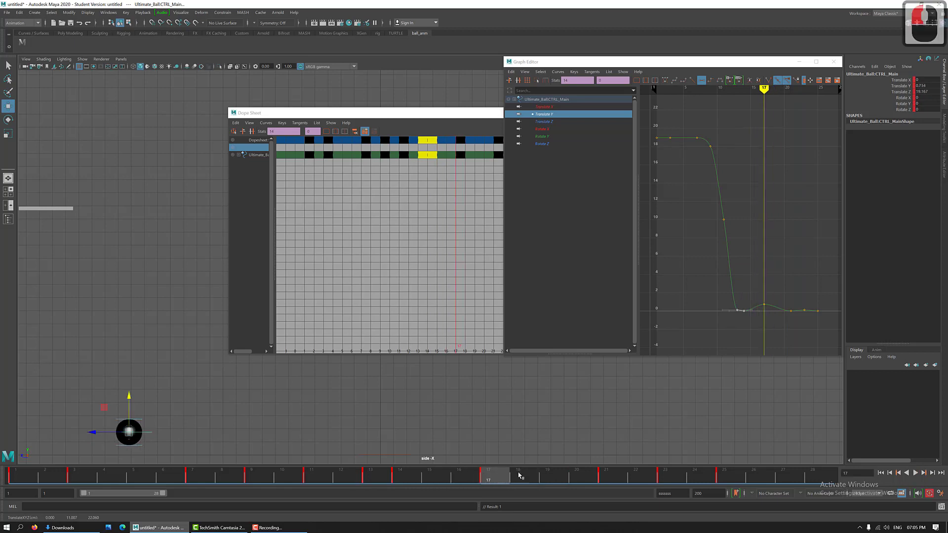
Frame the bounce section of the Translate Y curve and apply linear tangents to the key at frame 13.
{"action": "left_click_drag", "start_coordinate": [754, 282], "coordinate": [775, 337]}
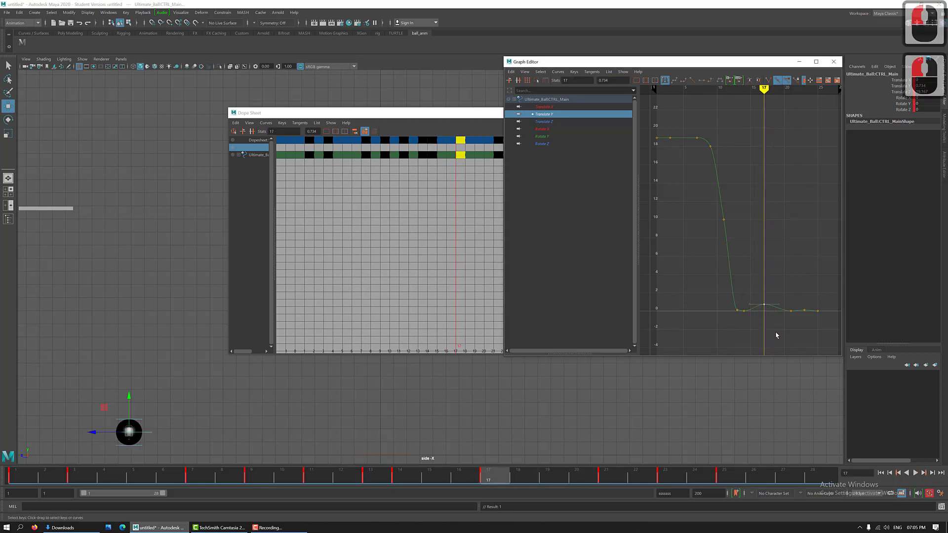
{"action": "key", "text": "f"}
{"action": "mouse_move", "coordinate": [758, 297]}
{"action": "right_mouse_down", "text": "super"}
{"action": "mouse_move", "coordinate": [748, 285]}
{"action": "mouse_move", "coordinate": [755, 290]}
{"action": "right_mouse_up", "text": "super"}
{"action": "left_click", "coordinate": [677, 258]}
{"action": "left_click", "coordinate": [680, 259]}
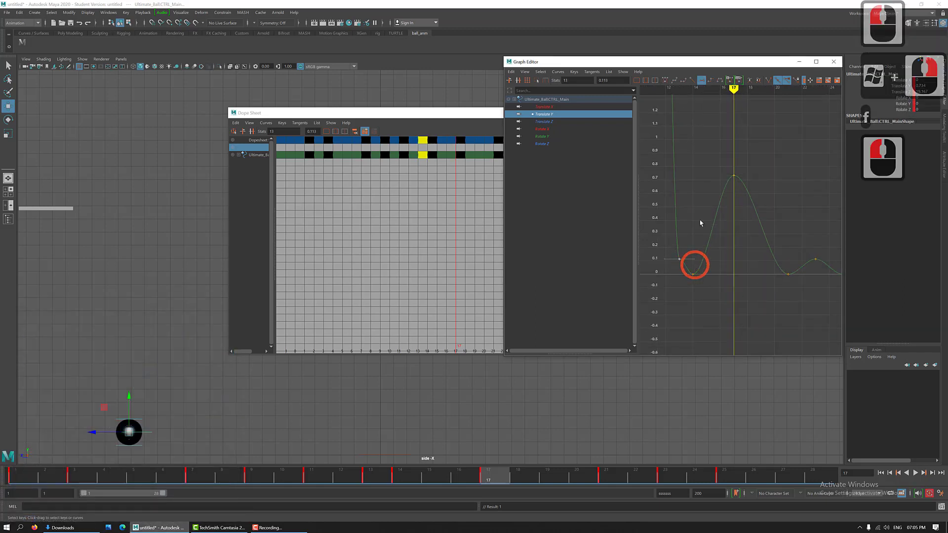
{"action": "left_click", "coordinate": [690, 80]}
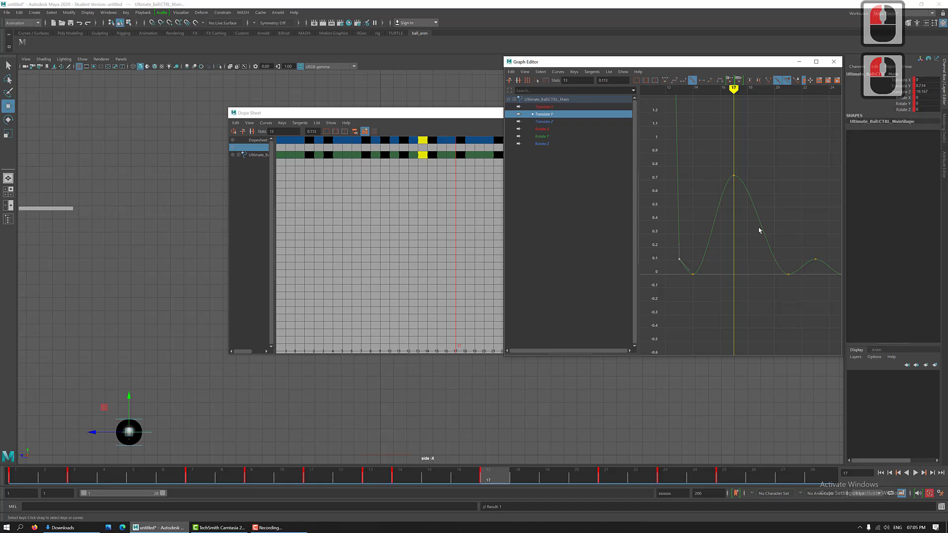
Apply linear tangents to the Translate Y ground-contact keys at frames 14 and 21.
{"action": "left_click", "coordinate": [734, 176]}
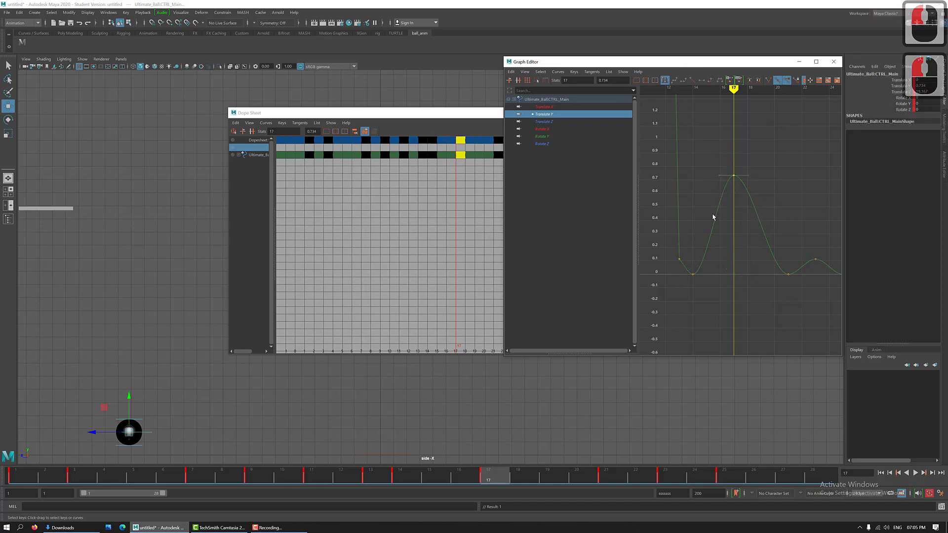
{"action": "left_click_drag", "start_coordinate": [686, 266], "coordinate": [697, 284]}
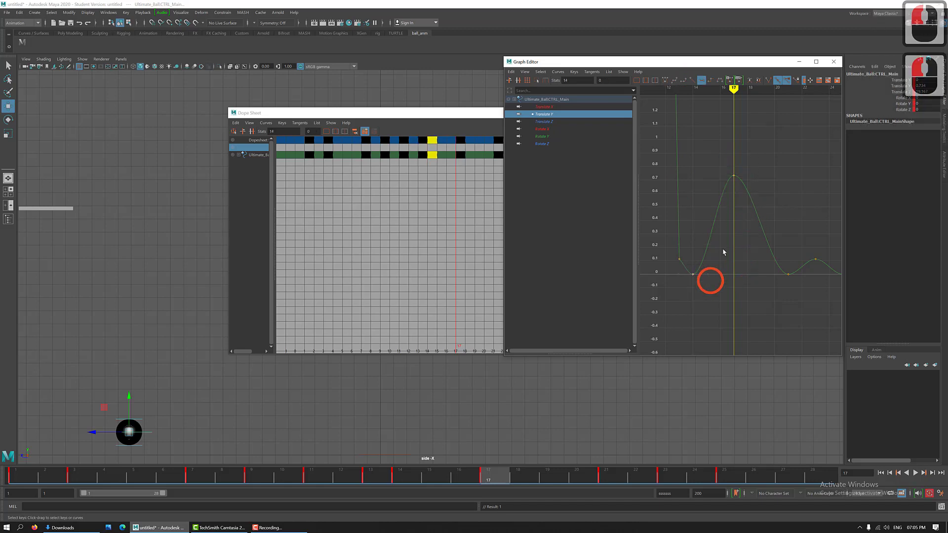
{"action": "left_click", "coordinate": [692, 81]}
{"action": "left_click", "coordinate": [752, 290]}
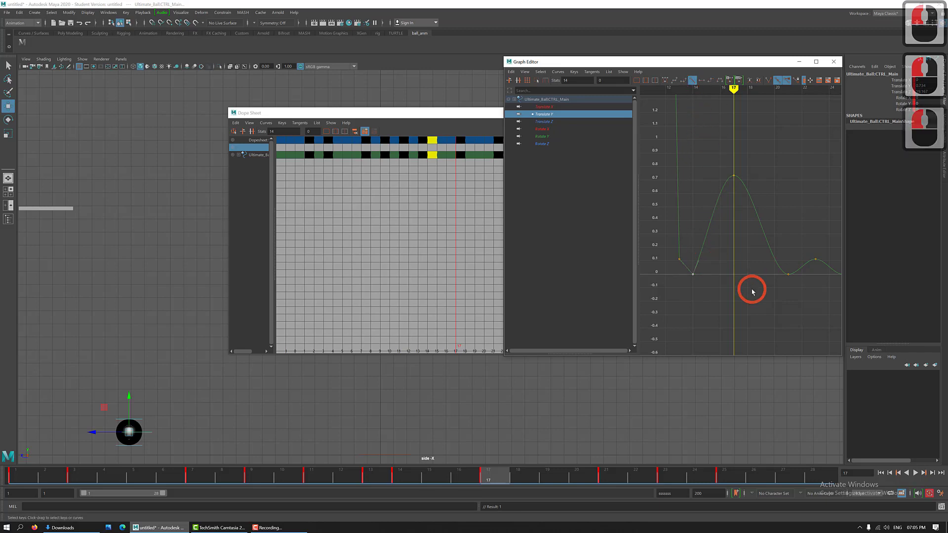
{"action": "left_click_drag", "start_coordinate": [714, 158], "coordinate": [761, 209]}
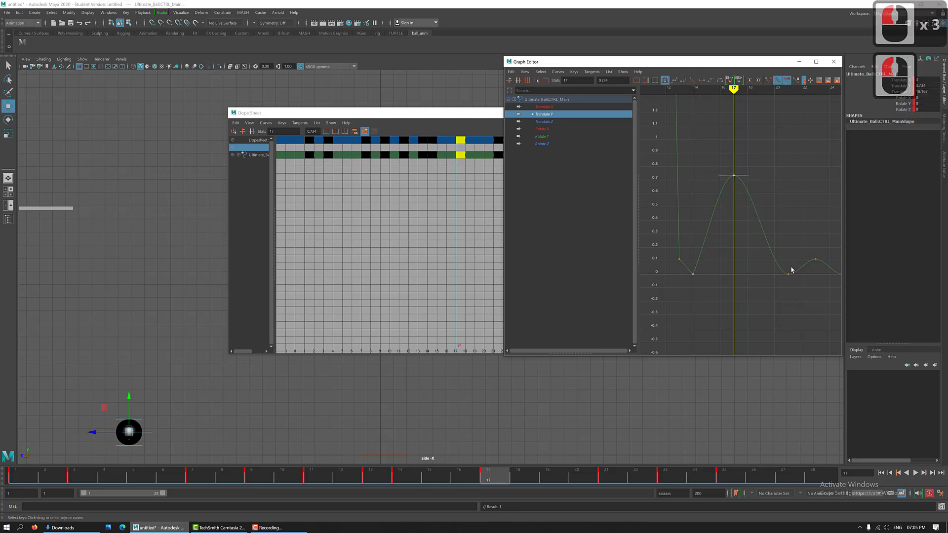
{"action": "left_click_drag", "start_coordinate": [803, 299], "coordinate": [786, 273]}
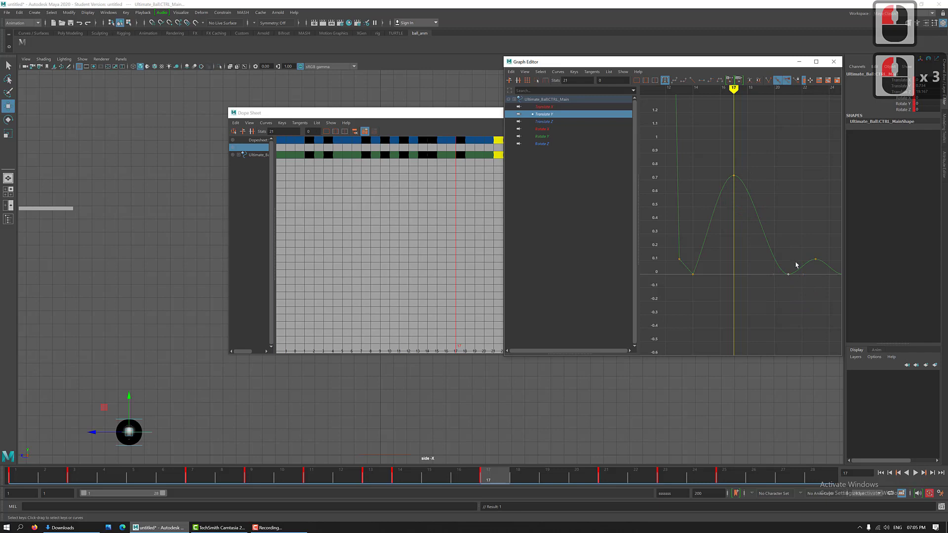
{"action": "left_click", "coordinate": [691, 81]}
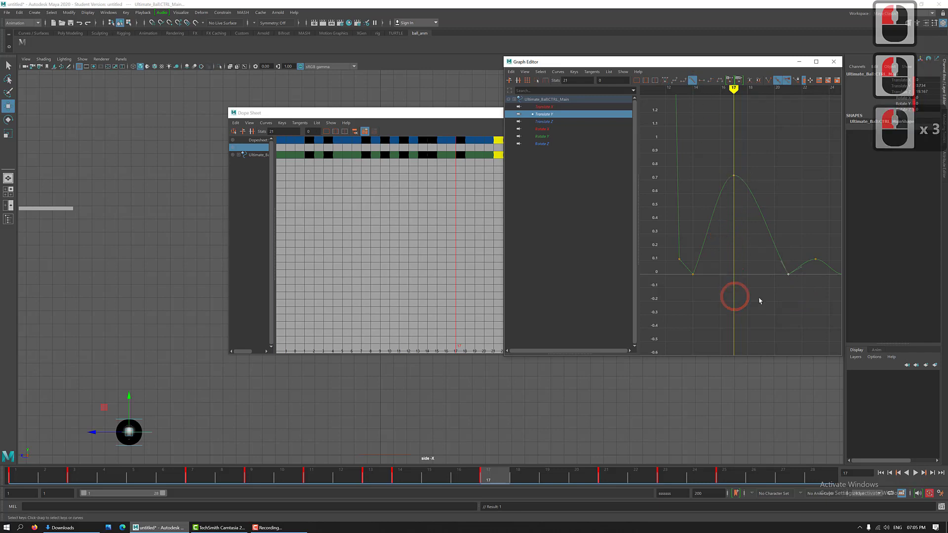
{"action": "mouse_move", "coordinate": [769, 262]}
{"action": "middle_mouse_down", "text": "alt"}
{"action": "mouse_move", "coordinate": [654, 259]}
{"action": "mouse_move", "coordinate": [710, 262]}
{"action": "middle_mouse_up", "text": "alt"}
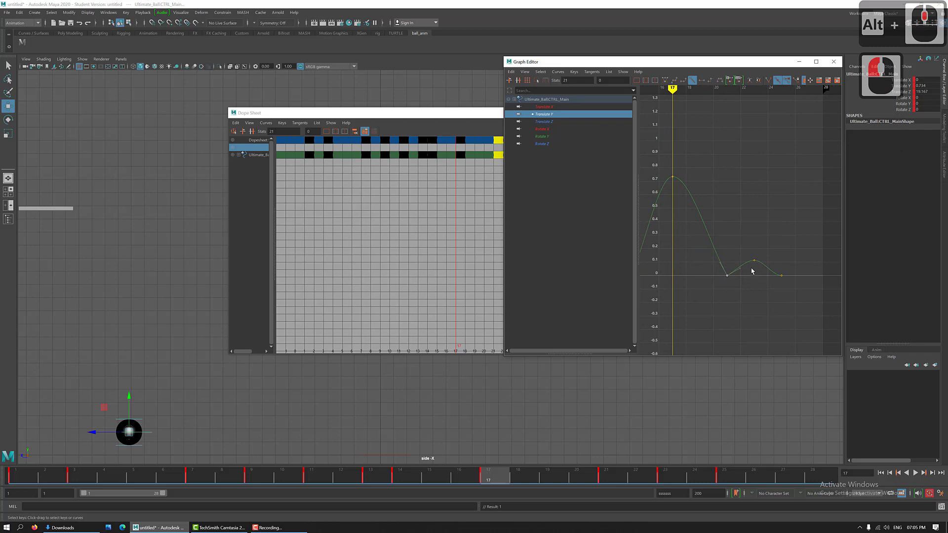
{"action": "middle_click_drag", "start_coordinate": [732, 218], "coordinate": [779, 207], "text": "alt"}
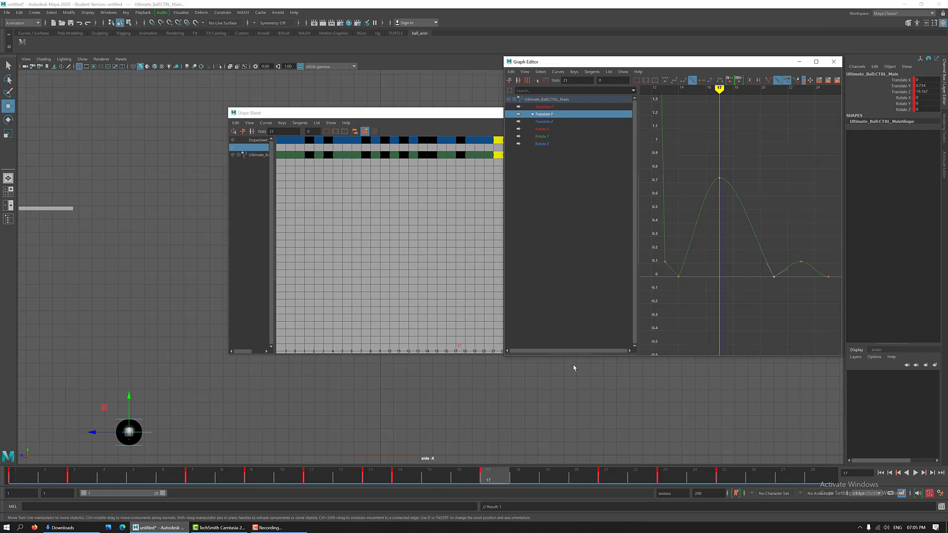
Close the Dope Sheet window to clear the side view of the ball.
{"action": "left_click_drag", "start_coordinate": [478, 117], "coordinate": [399, 87]}
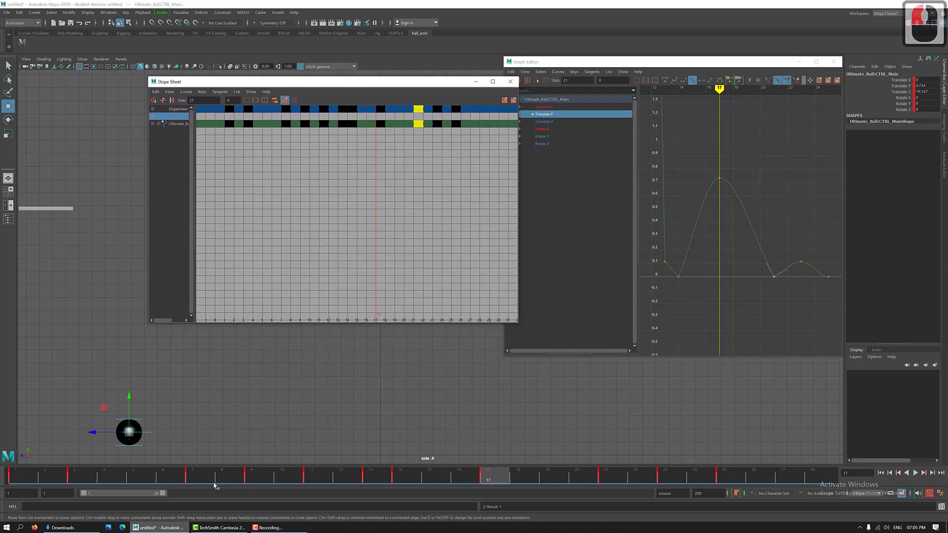
{"action": "left_click_drag", "start_coordinate": [207, 481], "coordinate": [190, 444]}
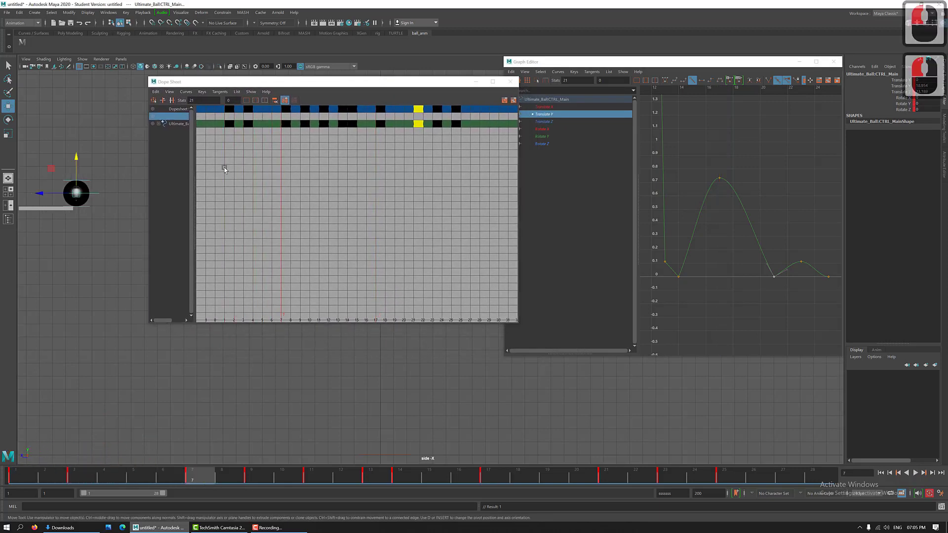
{"action": "left_click", "coordinate": [509, 83]}
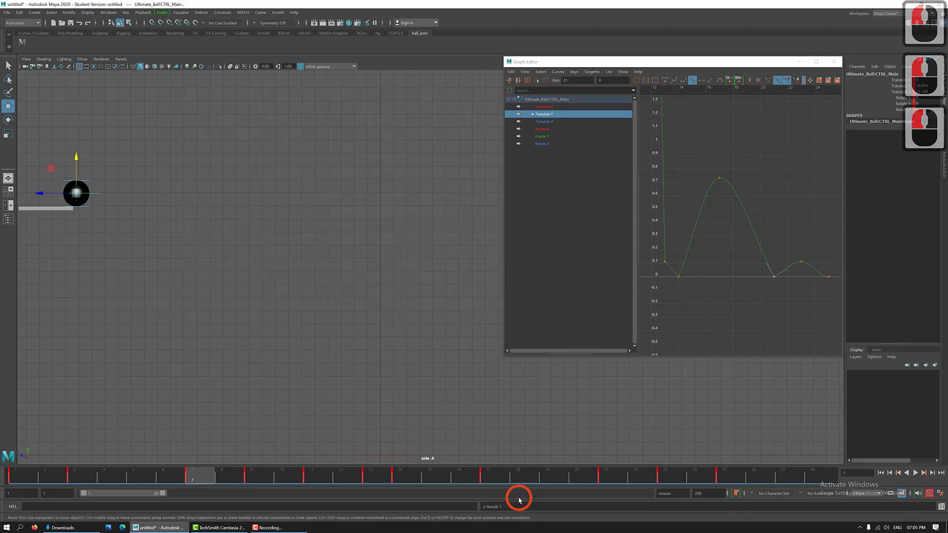
Scrub the ball's fall up to frame 14, and check its bounce at frames 17 and 21.
{"action": "mouse_move", "coordinate": [97, 477]}
{"action": "left_mouse_down"}
{"action": "mouse_move", "coordinate": [1, 467]}
{"action": "mouse_move", "coordinate": [303, 474]}
{"action": "mouse_move", "coordinate": [825, 532]}
{"action": "mouse_move", "coordinate": [1, 470]}
{"action": "mouse_move", "coordinate": [311, 482]}
{"action": "mouse_move", "coordinate": [715, 518]}
{"action": "mouse_move", "coordinate": [227, 486]}
{"action": "mouse_move", "coordinate": [504, 489]}
{"action": "mouse_move", "coordinate": [649, 504]}
{"action": "mouse_move", "coordinate": [726, 488]}
{"action": "mouse_move", "coordinate": [408, 488]}
{"action": "left_mouse_up"}
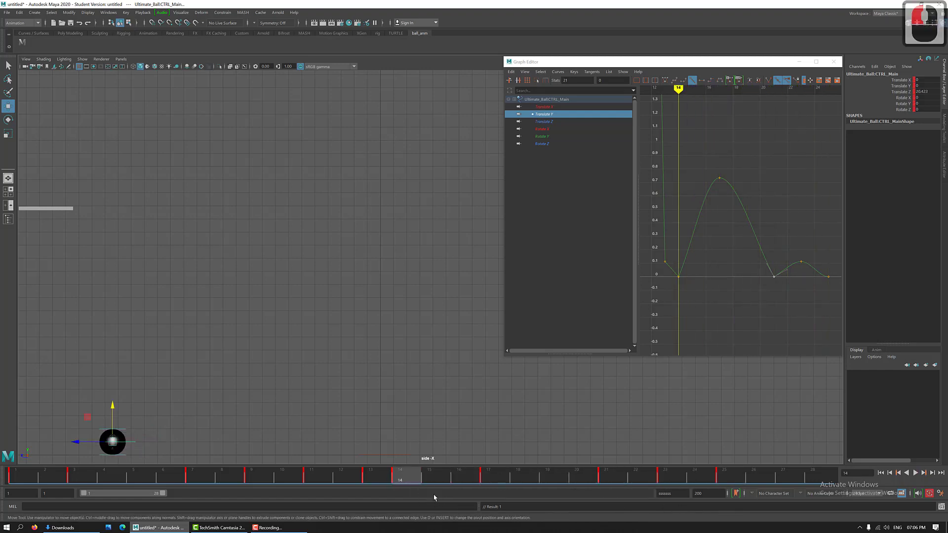
{"action": "left_click", "coordinate": [490, 478]}
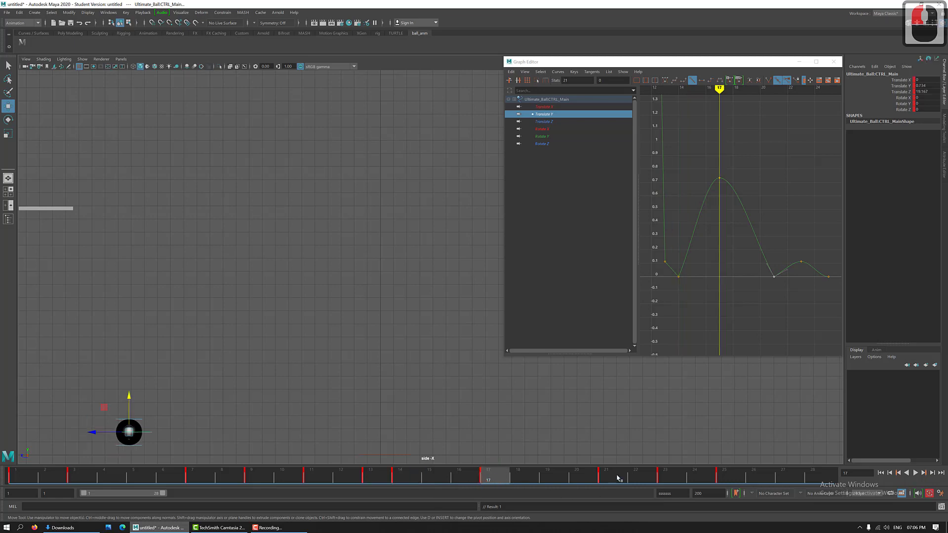
{"action": "left_click", "coordinate": [613, 477]}
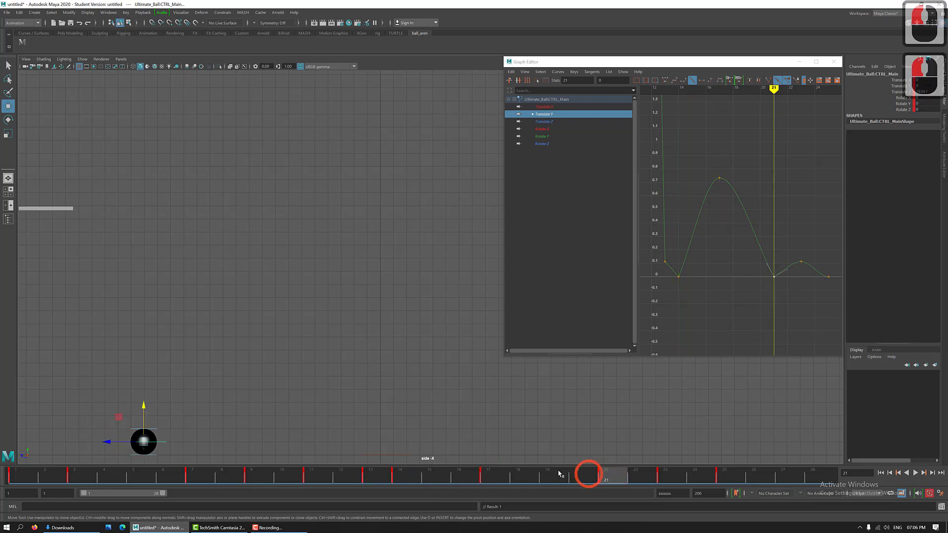
Select all the ball's controls and set a key on them at frame 18.
{"action": "left_click", "coordinate": [504, 483]}
{"action": "left_click", "coordinate": [517, 484]}
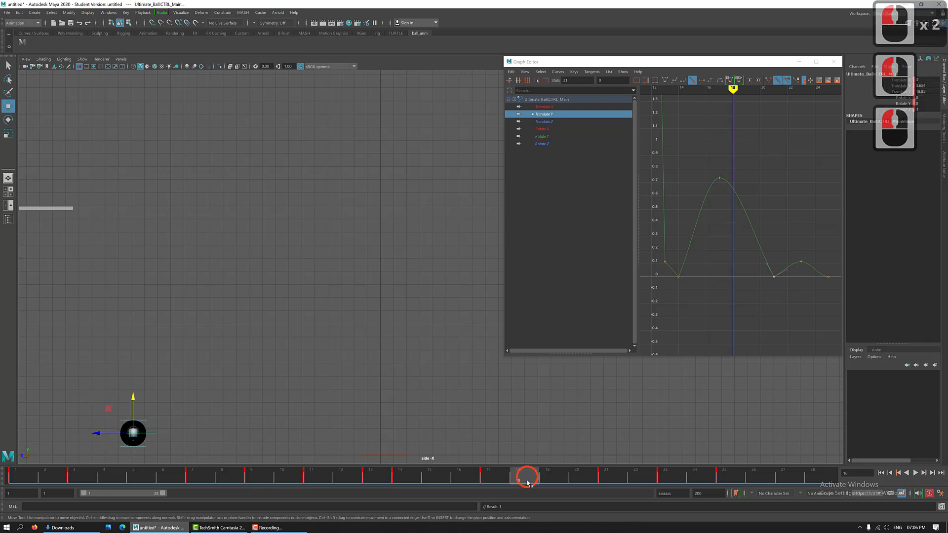
{"action": "left_click", "coordinate": [22, 42]}
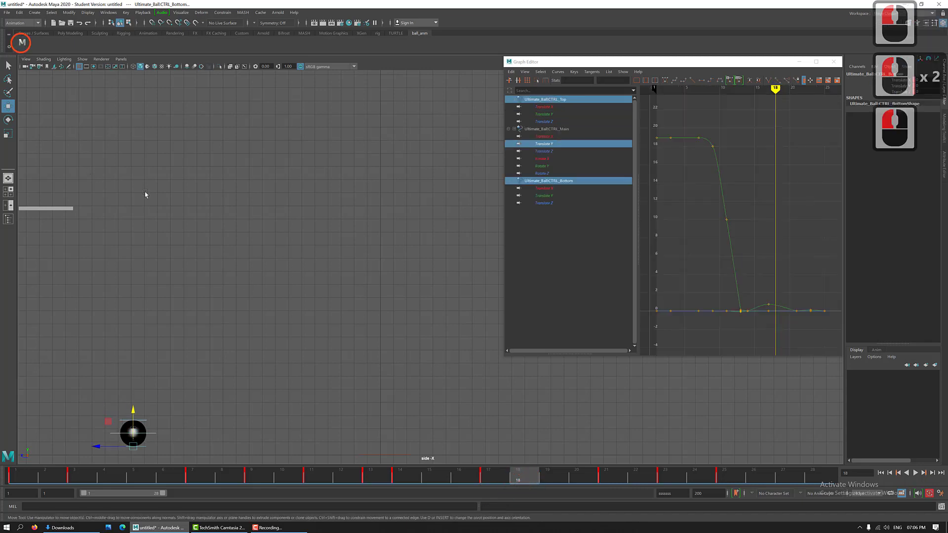
{"action": "key", "text": "s"}
{"action": "key", "text": "s"}
{"action": "key", "text": "s"}
{"action": "key", "text": "s"}
{"action": "key", "text": "s"}
{"action": "key", "text": "s"}
{"action": "key", "text": "s"}
{"action": "key", "text": "s"}
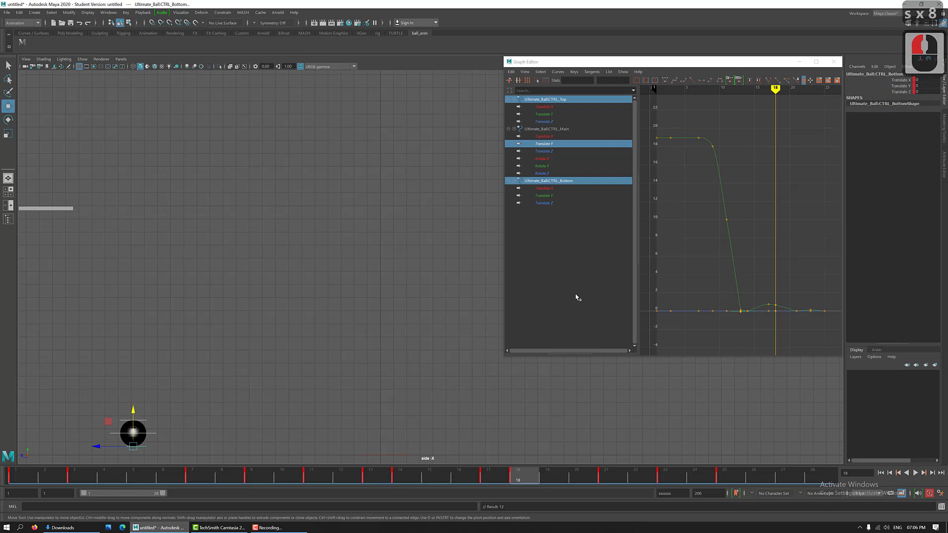
Move the keys of all the ball's controls from frame 17 to frame 16, and return to frame 18.
{"action": "left_click", "coordinate": [490, 482]}
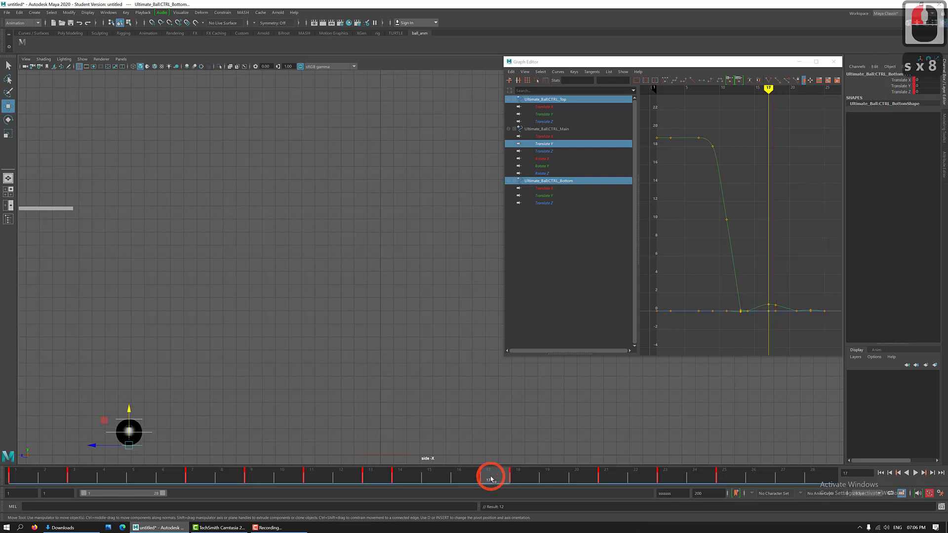
{"action": "left_click", "coordinate": [495, 482], "text": "shift"}
{"action": "left_click_drag", "start_coordinate": [492, 478], "coordinate": [468, 479]}
{"action": "double_click", "coordinate": [524, 479]}
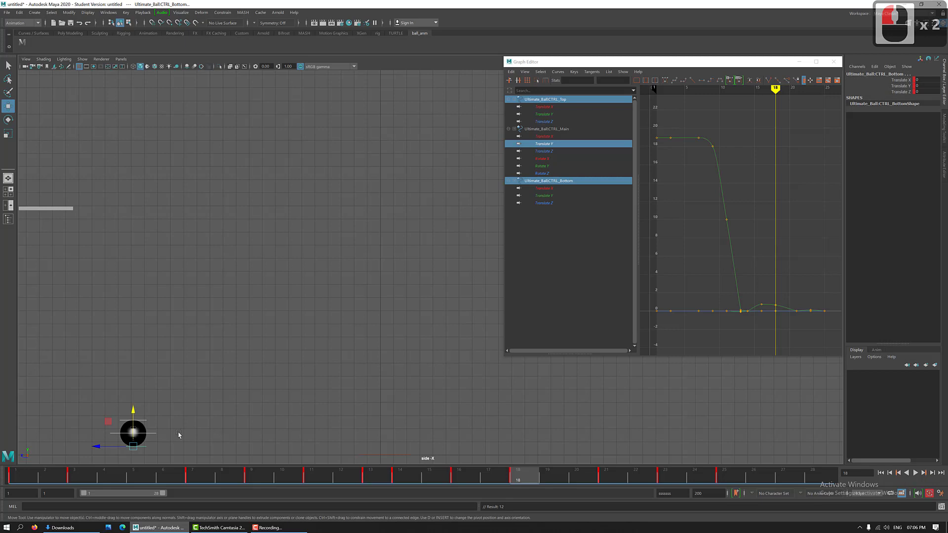
On the main ball control, give the Translate Y key at frame 16 spline tangents and lower it to about 0.6.
{"action": "left_click", "coordinate": [152, 435]}
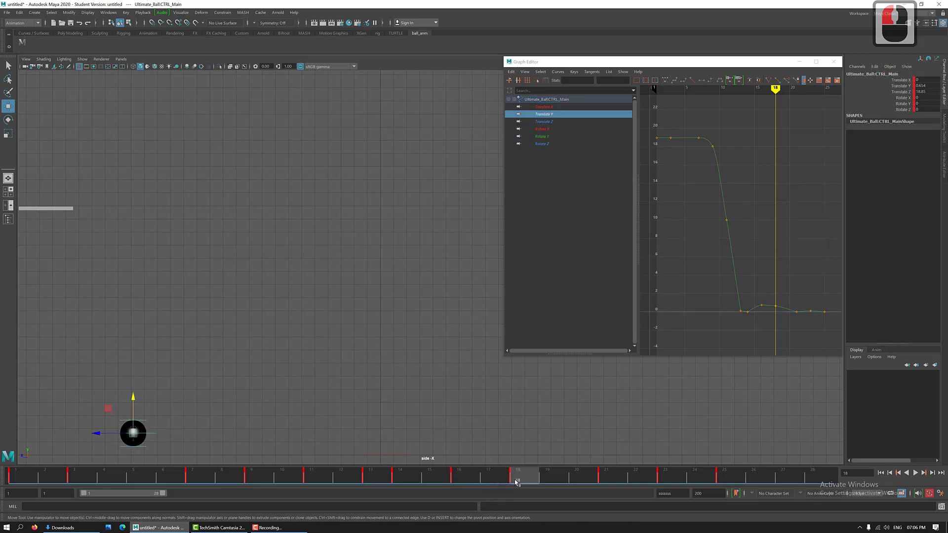
{"action": "left_click", "coordinate": [785, 327]}
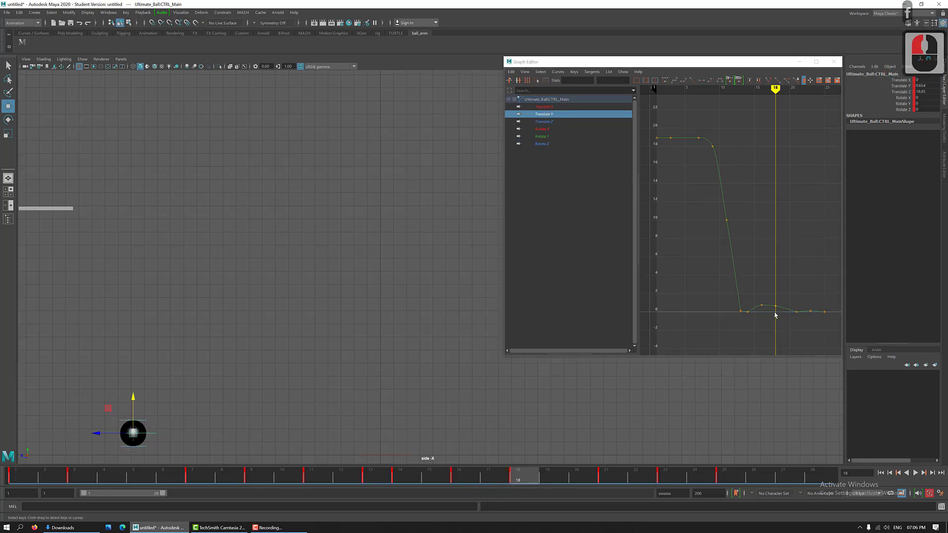
{"action": "left_click_drag", "start_coordinate": [755, 292], "coordinate": [781, 337]}
{"action": "key", "text": "f"}
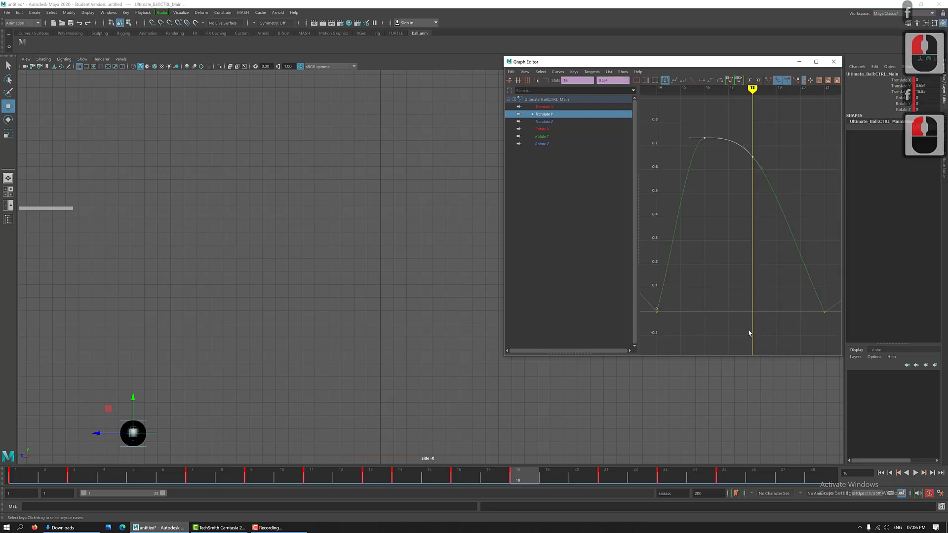
{"action": "left_click_drag", "start_coordinate": [780, 274], "coordinate": [718, 169]}
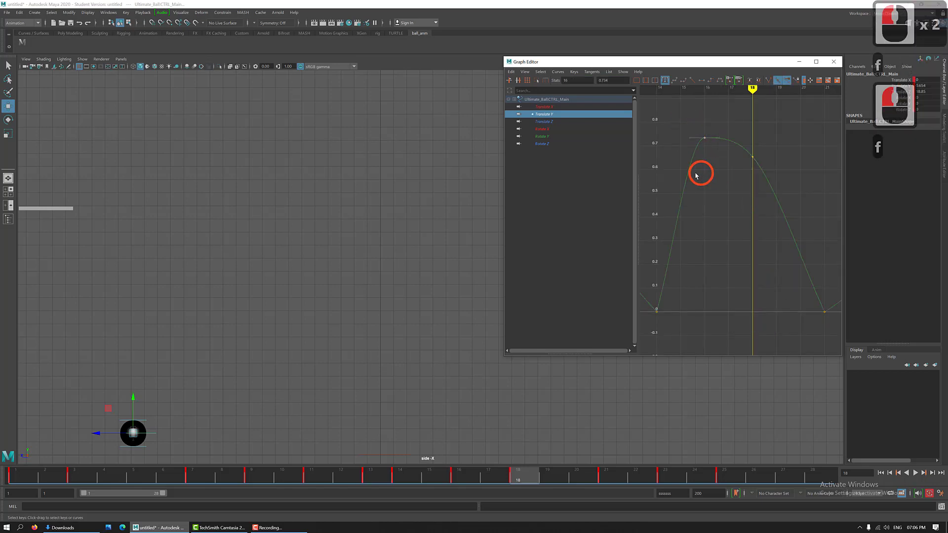
{"action": "left_click", "coordinate": [676, 81]}
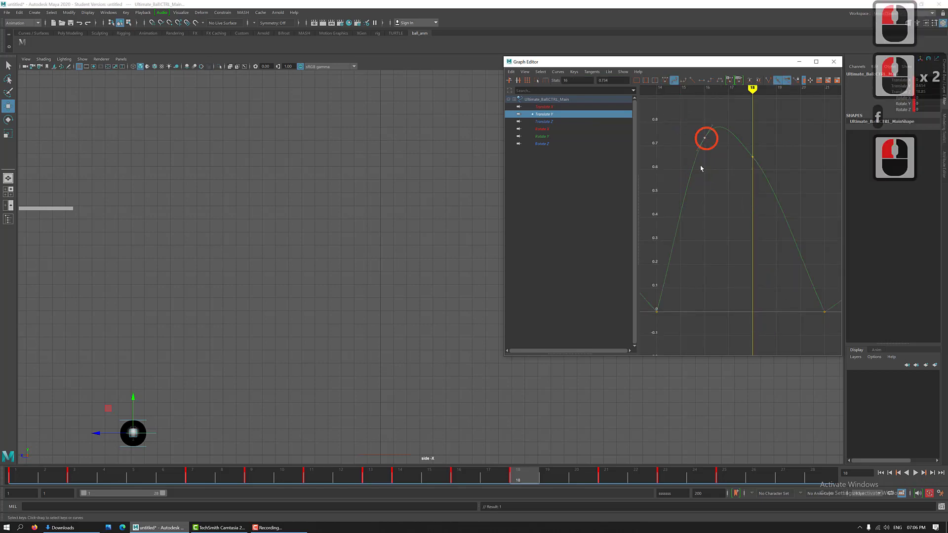
{"action": "key", "text": "shift+w"}
{"action": "left_click_drag", "start_coordinate": [698, 125], "coordinate": [719, 174]}
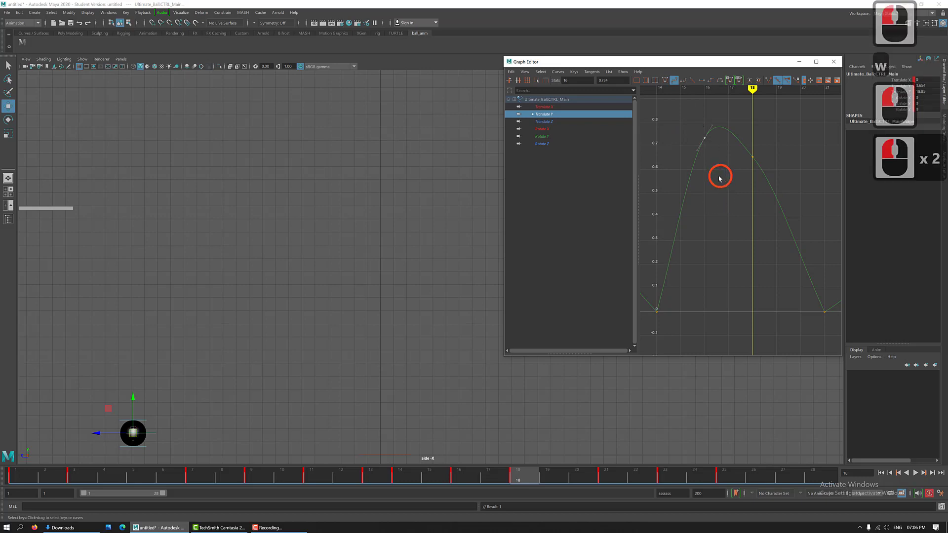
{"action": "middle_click_drag", "start_coordinate": [715, 152], "coordinate": [713, 193], "text": "shift"}
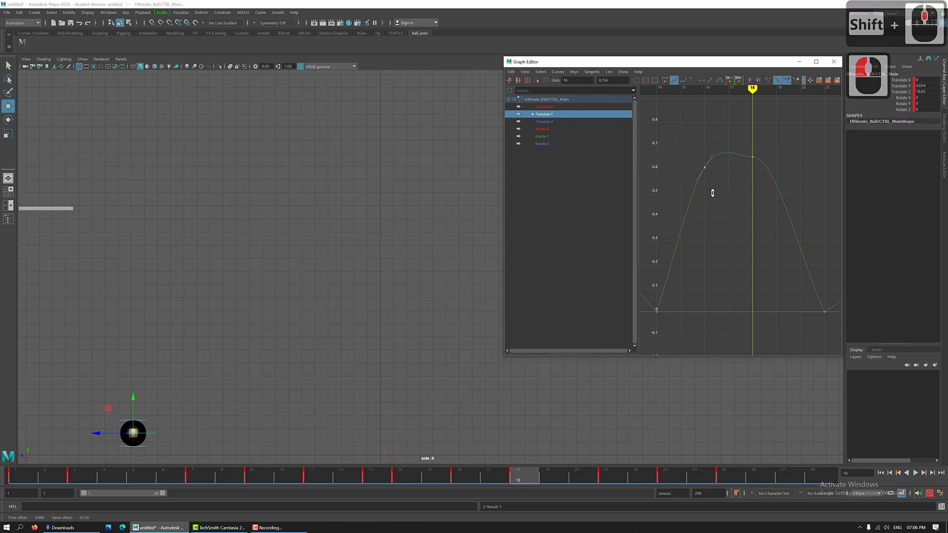
Apply spline tangents to the Translate Y key at frame 18, and review the bounce up to frame 21.
{"action": "left_click_drag", "start_coordinate": [743, 144], "coordinate": [793, 204]}
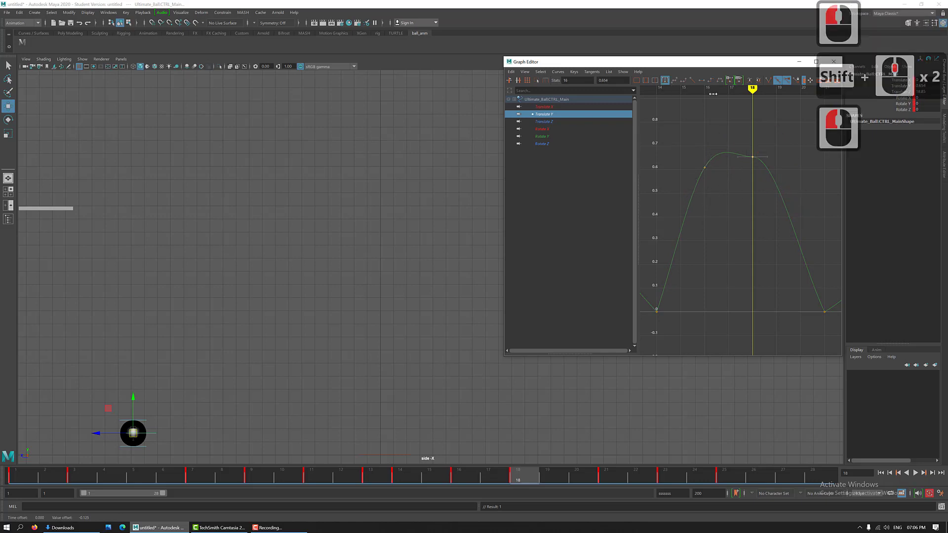
{"action": "left_click", "coordinate": [683, 81]}
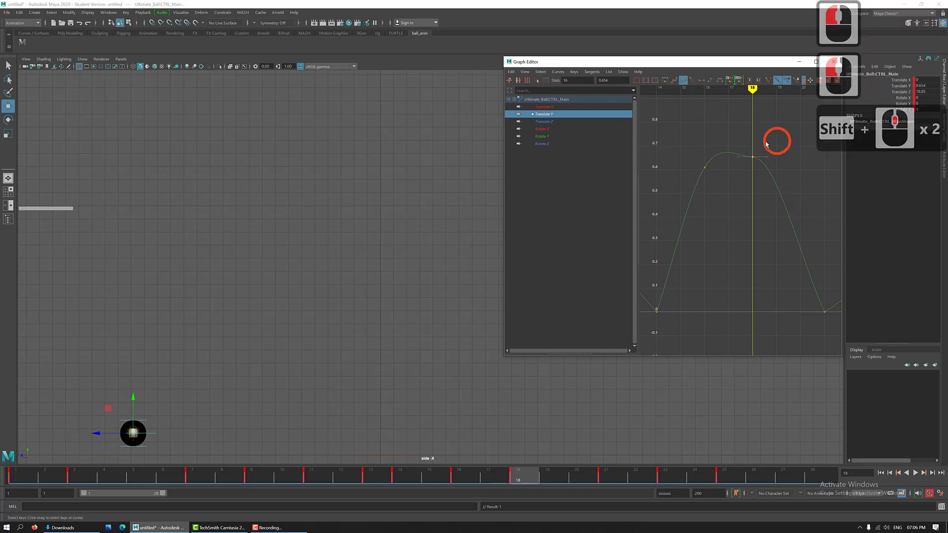
{"action": "left_click", "coordinate": [674, 79]}
{"action": "left_click_drag", "start_coordinate": [765, 155], "coordinate": [743, 141]}
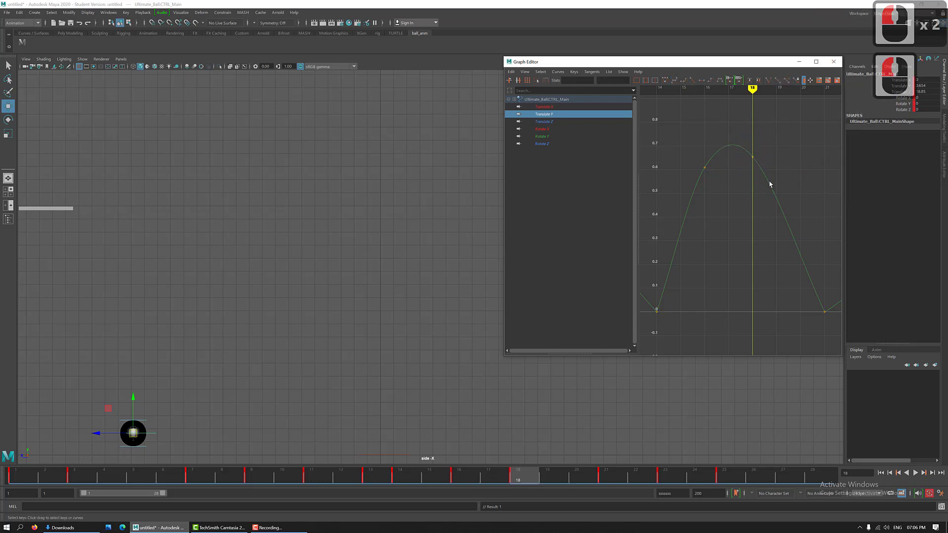
{"action": "mouse_move", "coordinate": [402, 480]}
{"action": "left_mouse_down"}
{"action": "mouse_move", "coordinate": [363, 477]}
{"action": "mouse_move", "coordinate": [780, 494]}
{"action": "mouse_move", "coordinate": [138, 473]}
{"action": "mouse_move", "coordinate": [208, 452]}
{"action": "mouse_move", "coordinate": [610, 480]}
{"action": "mouse_move", "coordinate": [461, 480]}
{"action": "mouse_move", "coordinate": [603, 475]}
{"action": "mouse_move", "coordinate": [378, 478]}
{"action": "mouse_move", "coordinate": [599, 488]}
{"action": "left_mouse_up"}
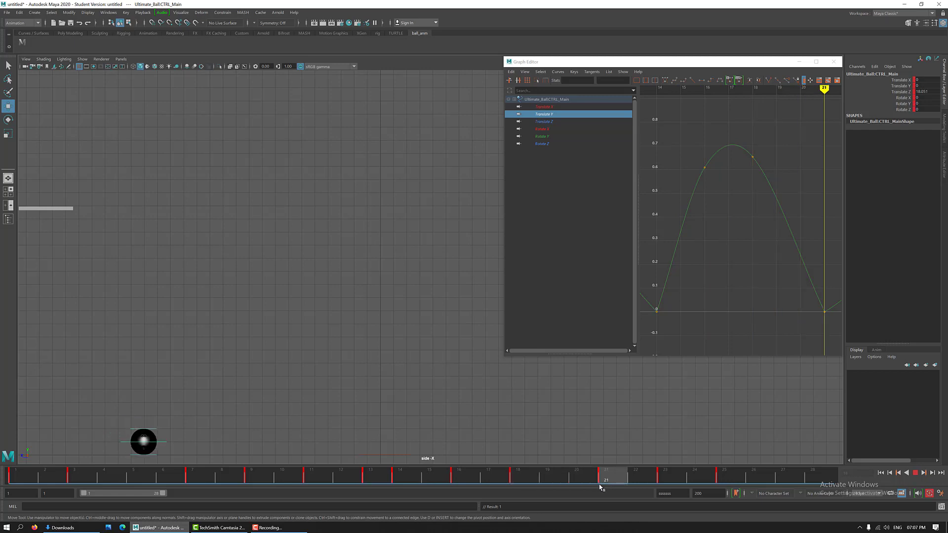
{"action": "left_click", "coordinate": [600, 488]}
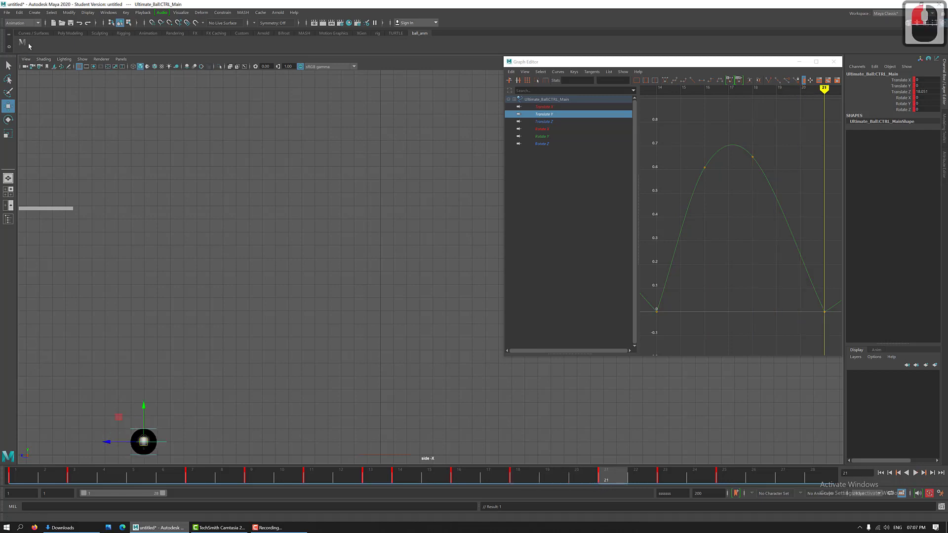
Move the keys of all the ball's controls at frames 21, 23 and 25 one frame earlier.
{"action": "left_click", "coordinate": [23, 44]}
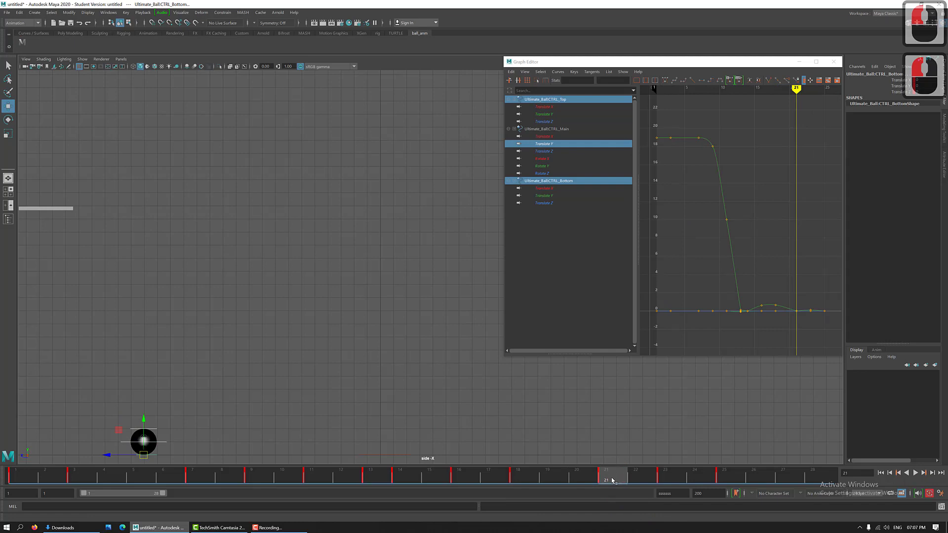
{"action": "left_click_drag", "start_coordinate": [612, 480], "coordinate": [739, 480], "text": "shift"}
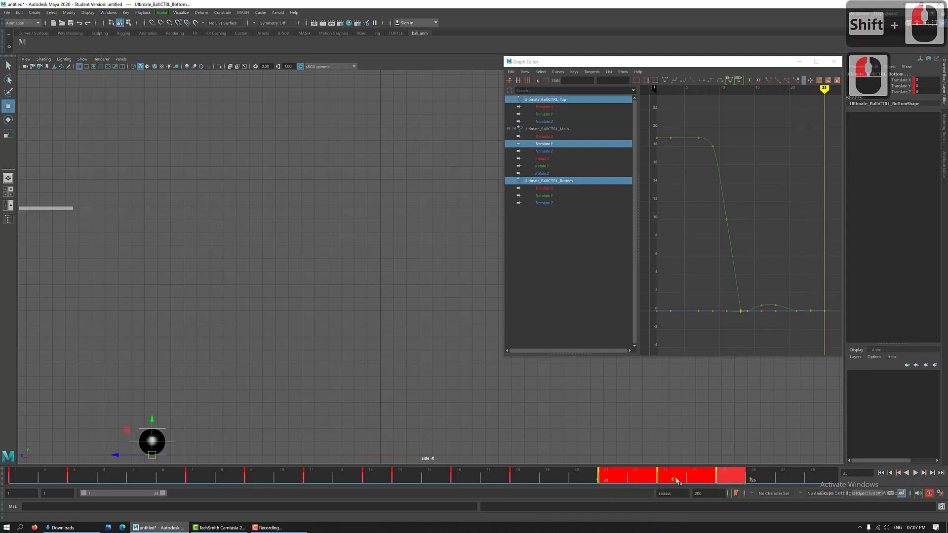
{"action": "mouse_move", "coordinate": [677, 480]}
{"action": "left_mouse_down"}
{"action": "mouse_move", "coordinate": [599, 481]}
{"action": "mouse_move", "coordinate": [628, 478]}
{"action": "left_mouse_up"}
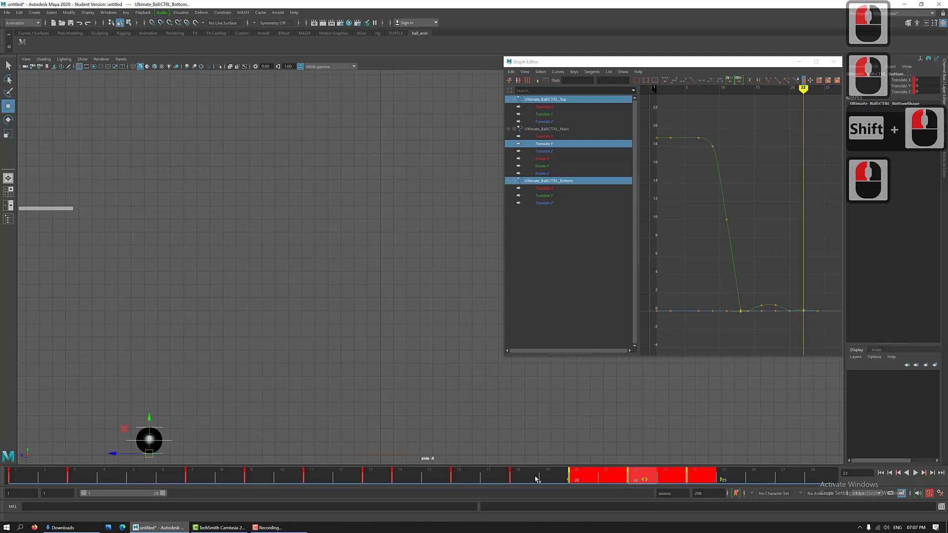
Move the keys of all the ball's controls from frames 18–24 one frame earlier, and review the retimed bounces up to frame 23.
{"action": "mouse_move", "coordinate": [312, 474]}
{"action": "left_mouse_down"}
{"action": "mouse_move", "coordinate": [2, 489]}
{"action": "mouse_move", "coordinate": [238, 488]}
{"action": "mouse_move", "coordinate": [554, 514]}
{"action": "mouse_move", "coordinate": [664, 510]}
{"action": "mouse_move", "coordinate": [293, 491]}
{"action": "mouse_move", "coordinate": [531, 491]}
{"action": "mouse_move", "coordinate": [463, 487]}
{"action": "mouse_move", "coordinate": [541, 477]}
{"action": "mouse_move", "coordinate": [461, 482]}
{"action": "mouse_move", "coordinate": [523, 483]}
{"action": "mouse_move", "coordinate": [522, 472]}
{"action": "mouse_move", "coordinate": [715, 476]}
{"action": "left_mouse_up"}
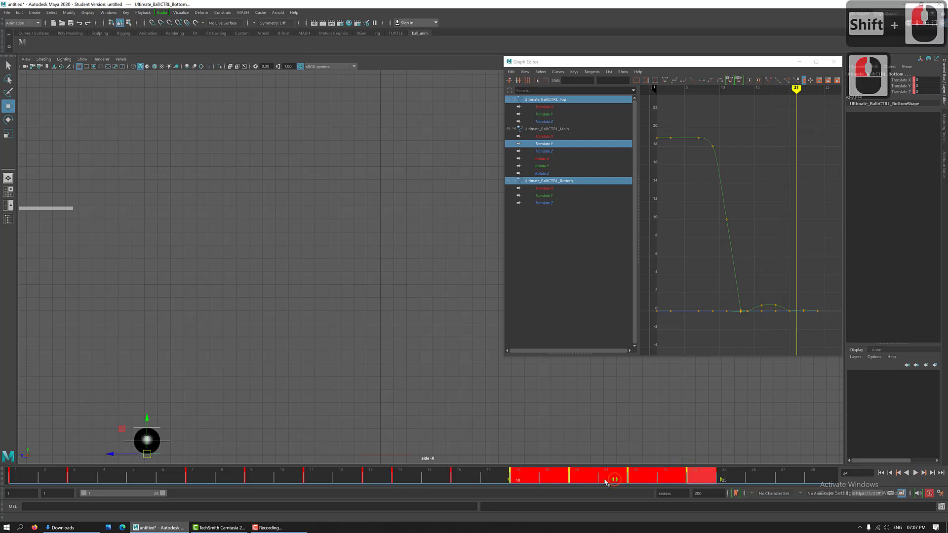
{"action": "left_click_drag", "start_coordinate": [606, 481], "coordinate": [584, 478], "text": "shift"}
{"action": "left_click_drag", "start_coordinate": [403, 479], "coordinate": [555, 492]}
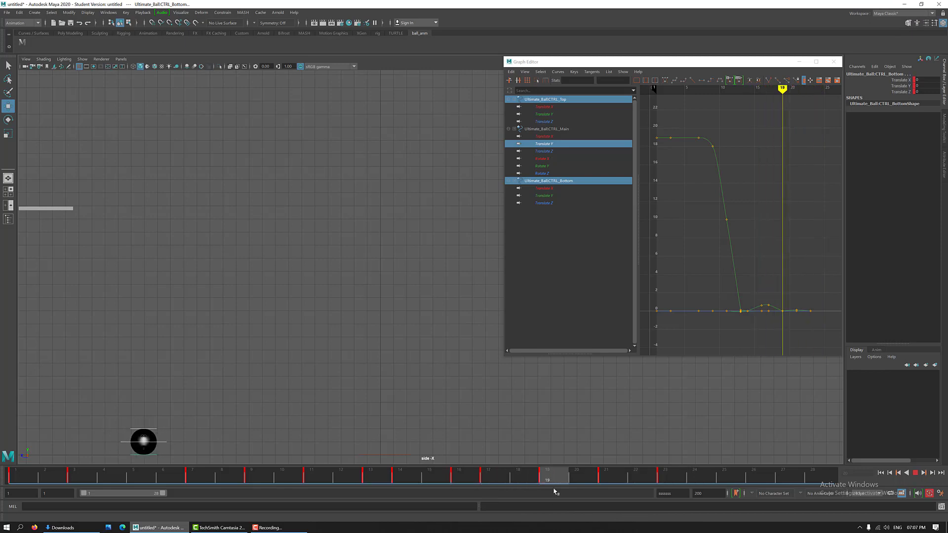
{"action": "left_click", "coordinate": [589, 486]}
{"action": "left_click", "coordinate": [606, 484]}
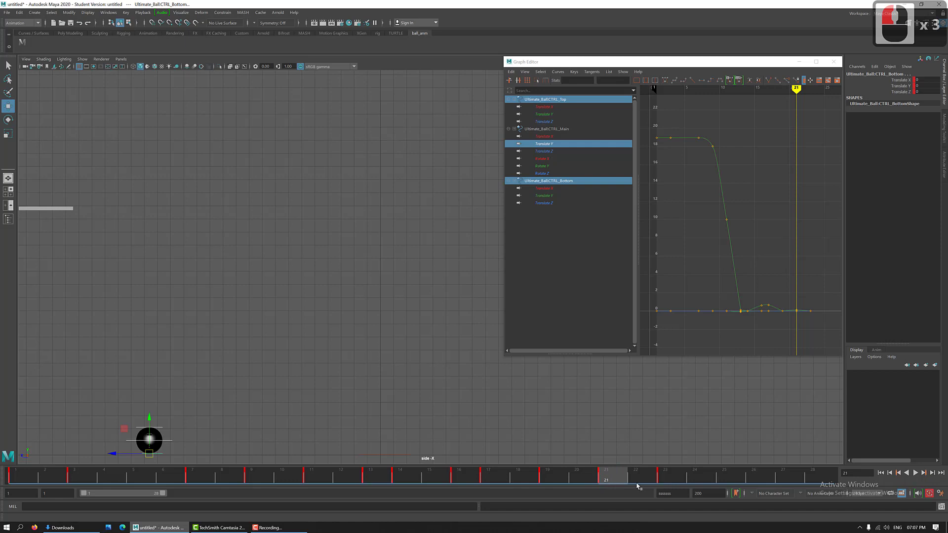
{"action": "left_click", "coordinate": [669, 479]}
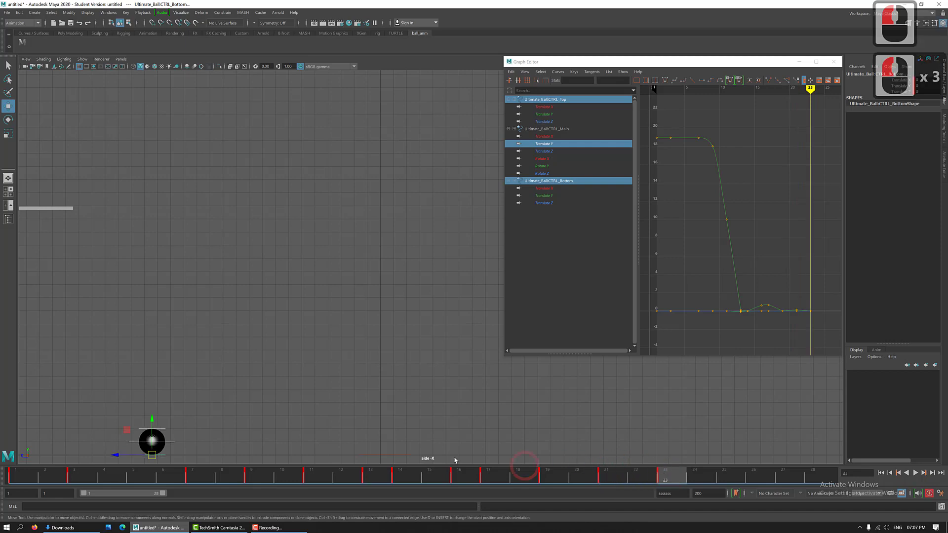
Set the end of the playback range to frame 23.
{"action": "left_click", "coordinate": [669, 491]}
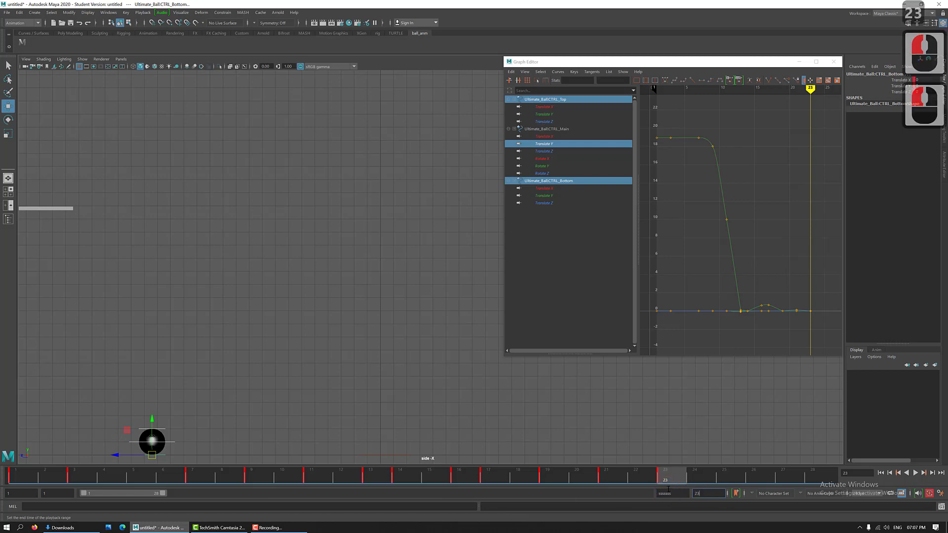
{"action": "type", "text": "23"}
{"action": "key", "text": "Return"}
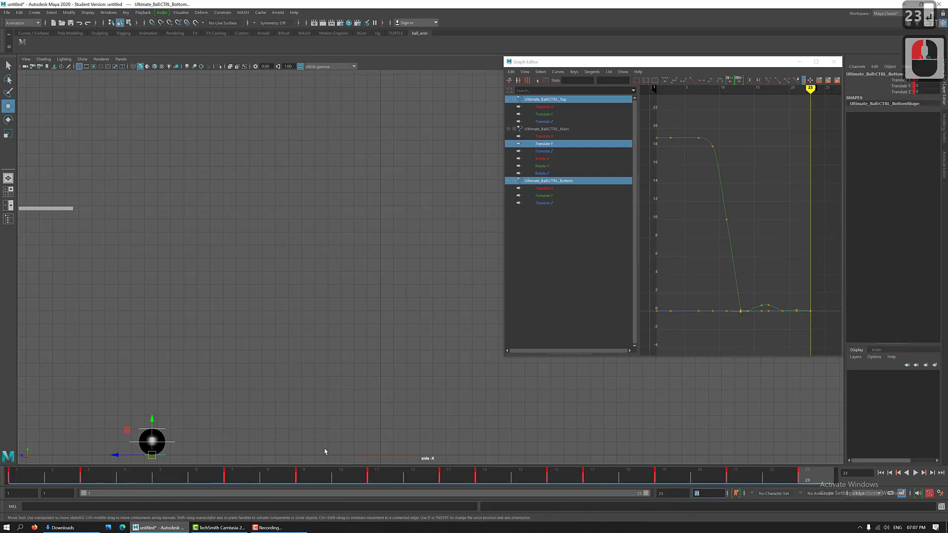
On the main ball control, lower the Translate Y key at frame 17 to about 0.61.
{"action": "left_click", "coordinate": [182, 444]}
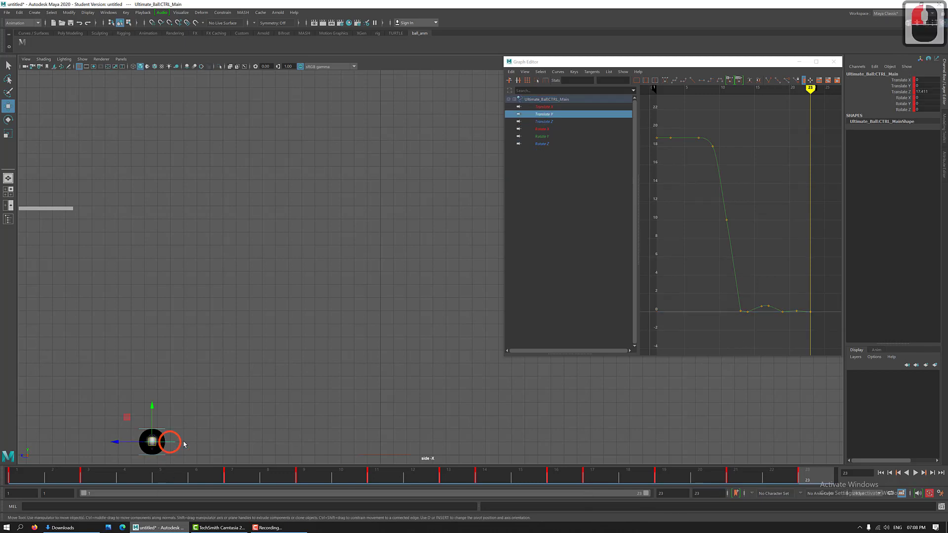
{"action": "left_click", "coordinate": [555, 114]}
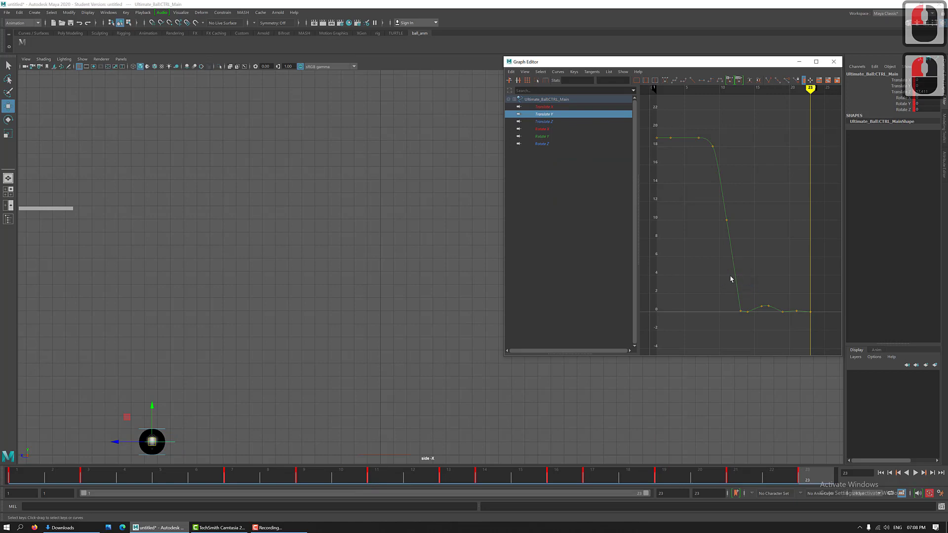
{"action": "left_click_drag", "start_coordinate": [771, 337], "coordinate": [803, 356]}
{"action": "key", "text": "f"}
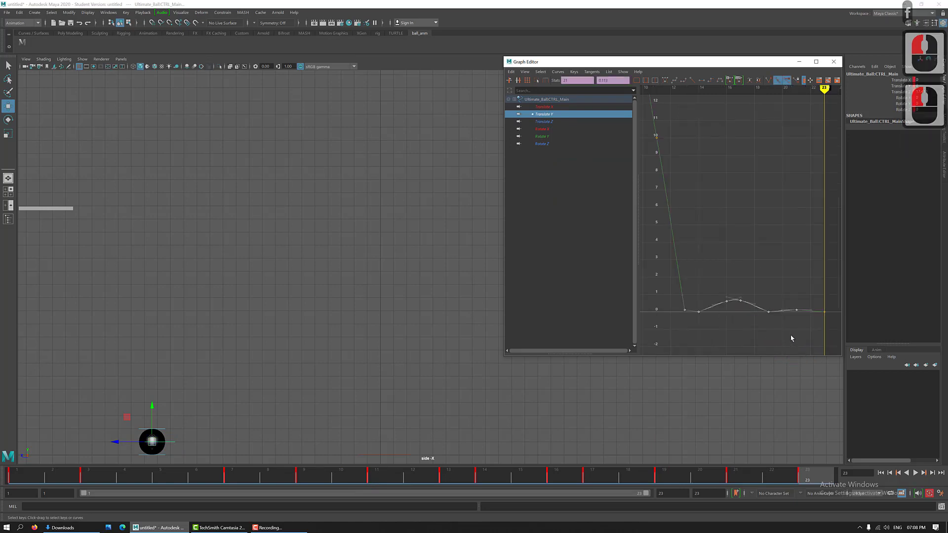
{"action": "left_click_drag", "start_coordinate": [718, 272], "coordinate": [804, 345]}
{"action": "key", "text": "f"}
{"action": "mouse_move", "coordinate": [771, 285]}
{"action": "right_mouse_down", "text": "alt"}
{"action": "mouse_move", "coordinate": [774, 261]}
{"action": "mouse_move", "coordinate": [784, 283]}
{"action": "right_mouse_up", "text": "alt"}
{"action": "left_click_drag", "start_coordinate": [778, 280], "coordinate": [805, 295]}
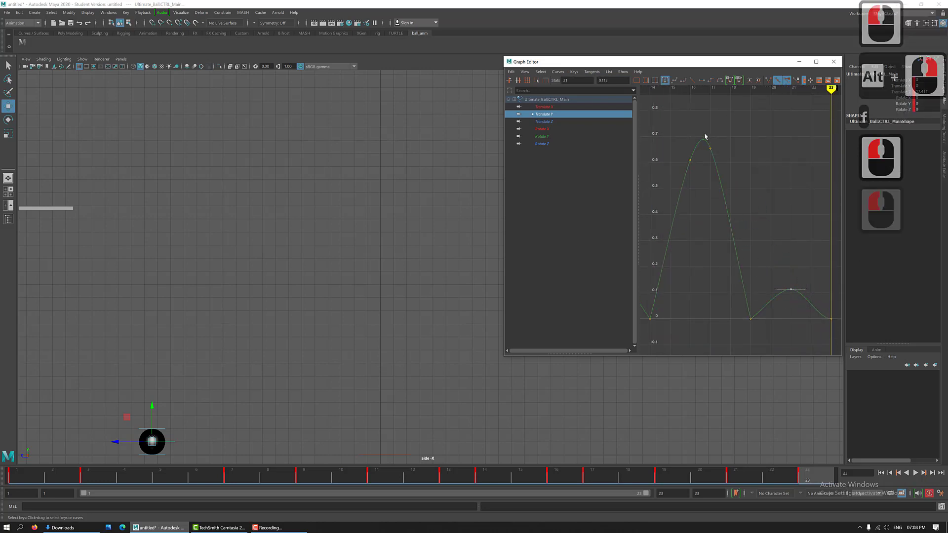
{"action": "left_click_drag", "start_coordinate": [698, 129], "coordinate": [726, 166]}
{"action": "key", "text": "w"}
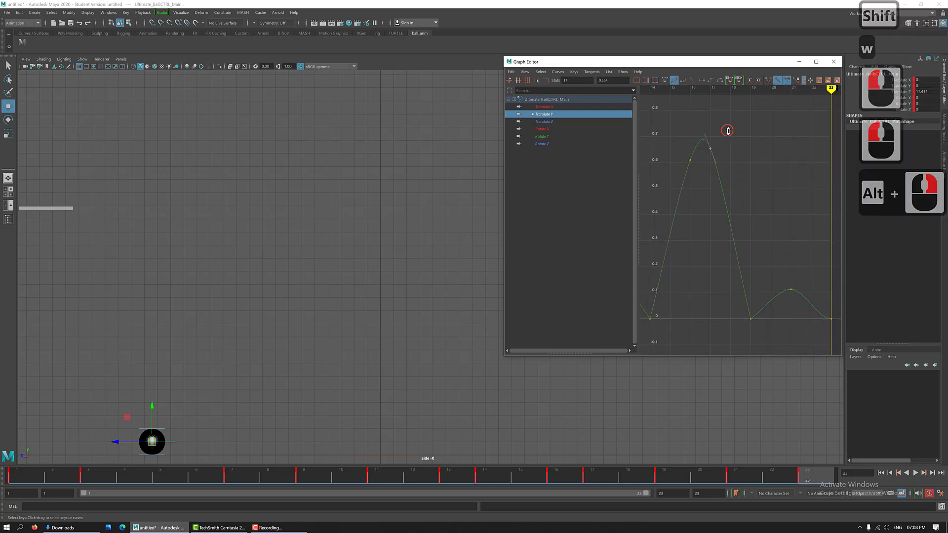
{"action": "middle_click_drag", "start_coordinate": [734, 141], "coordinate": [734, 142], "text": "shift"}
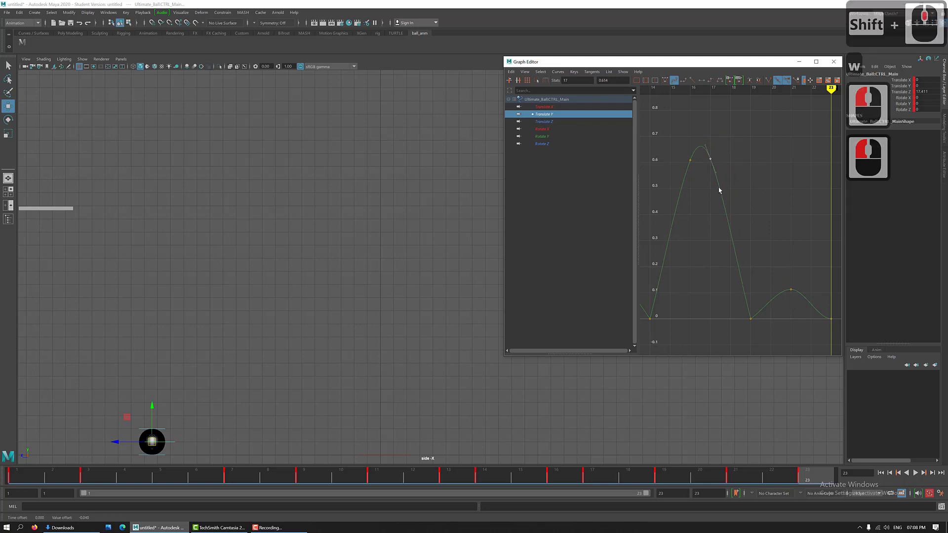
Apply linear tangents to the main control's Translate Y ground-contact keys at frames 19 and 23.
{"action": "left_click_drag", "start_coordinate": [721, 306], "coordinate": [767, 344]}
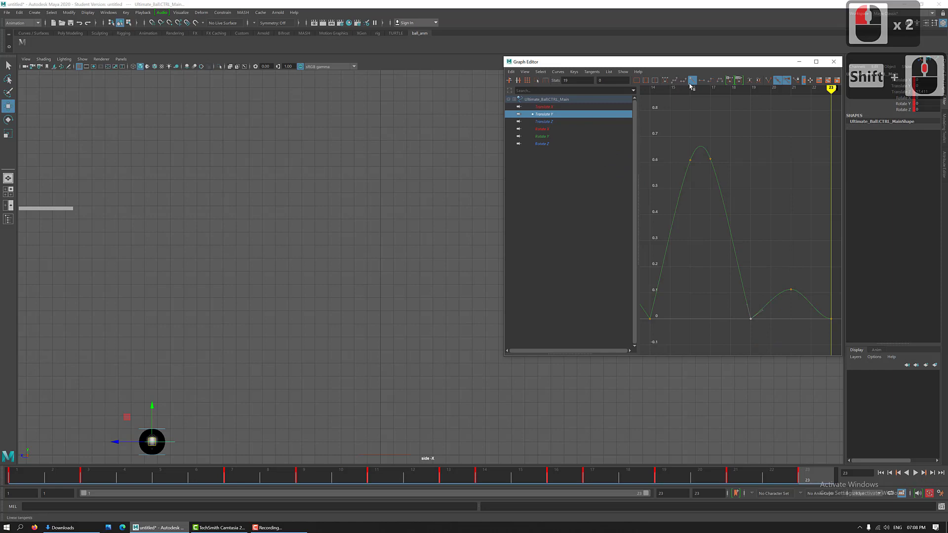
{"action": "left_click", "coordinate": [842, 336]}
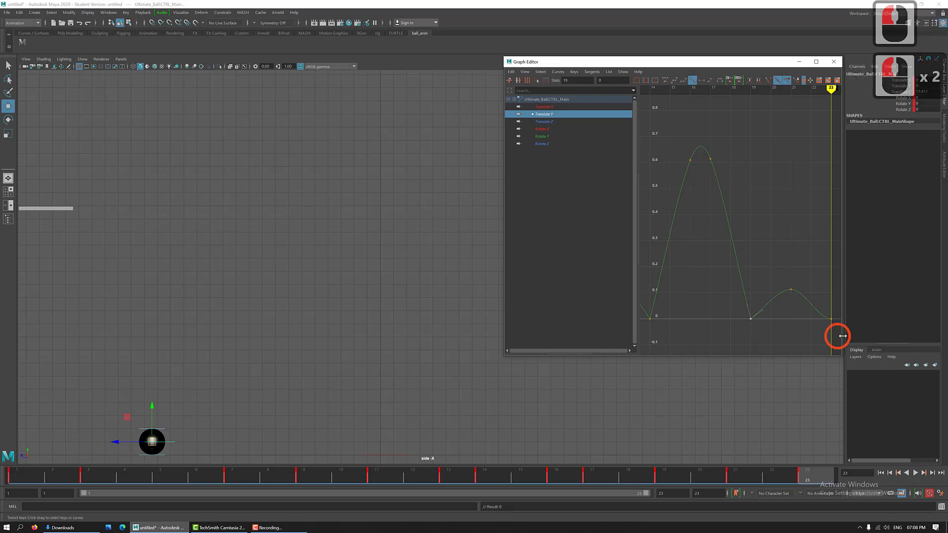
{"action": "left_click_drag", "start_coordinate": [822, 310], "coordinate": [838, 331]}
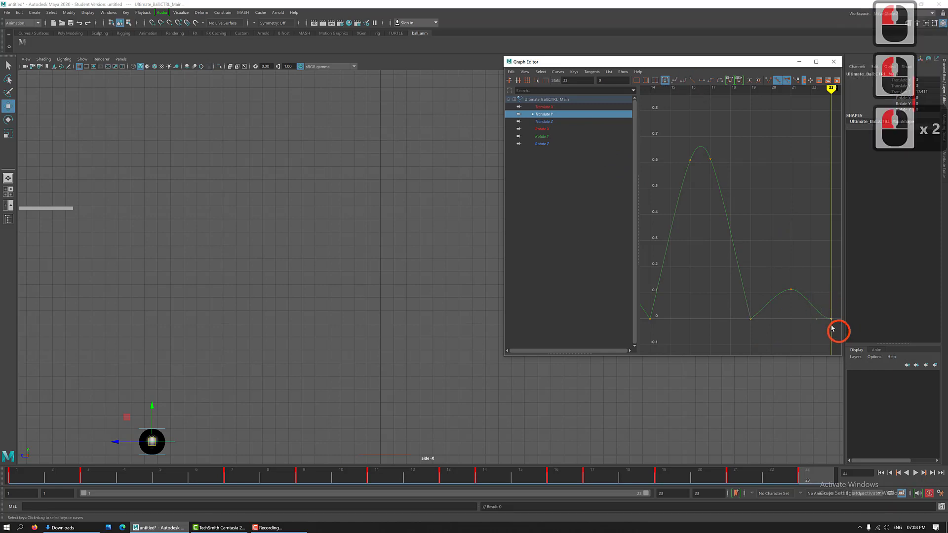
{"action": "left_click", "coordinate": [693, 80]}
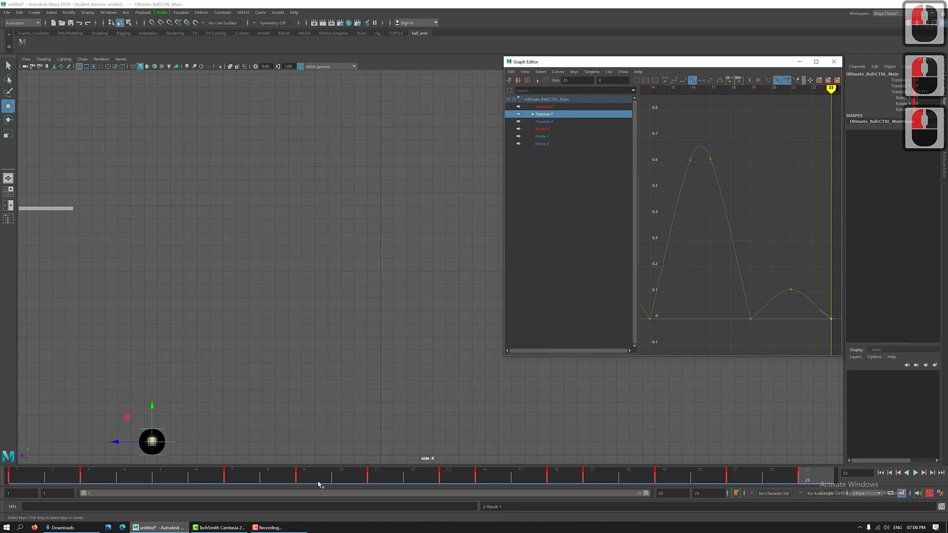
Play back the animation, then playblast it, watch the resulting video and close the media player.
{"action": "left_click_drag", "start_coordinate": [313, 476], "coordinate": [4, 478]}
{"action": "key", "text": "alt+v"}
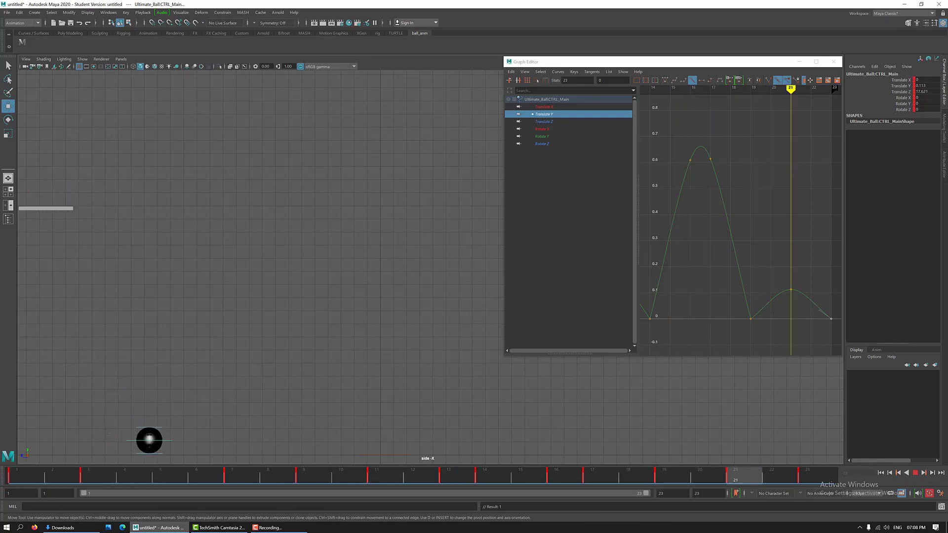
{"action": "left_click", "coordinate": [374, 475]}
{"action": "right_click", "coordinate": [411, 481]}
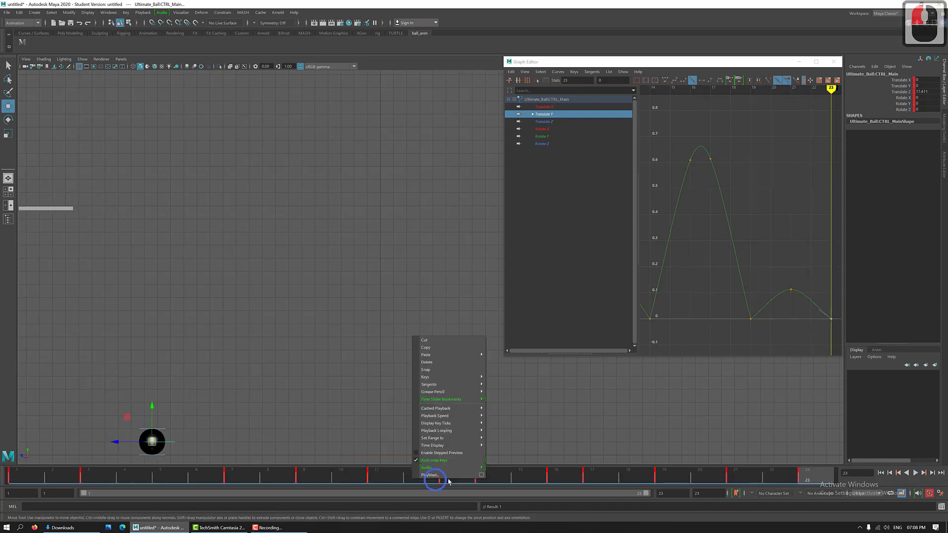
{"action": "left_click", "coordinate": [442, 470]}
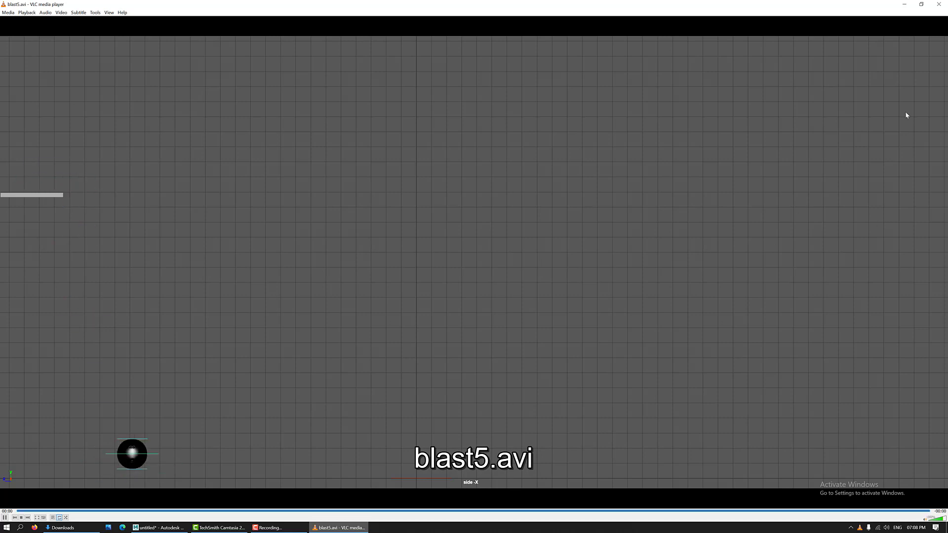
{"action": "left_click", "coordinate": [938, 4]}
{"action": "left_click", "coordinate": [460, 432]}
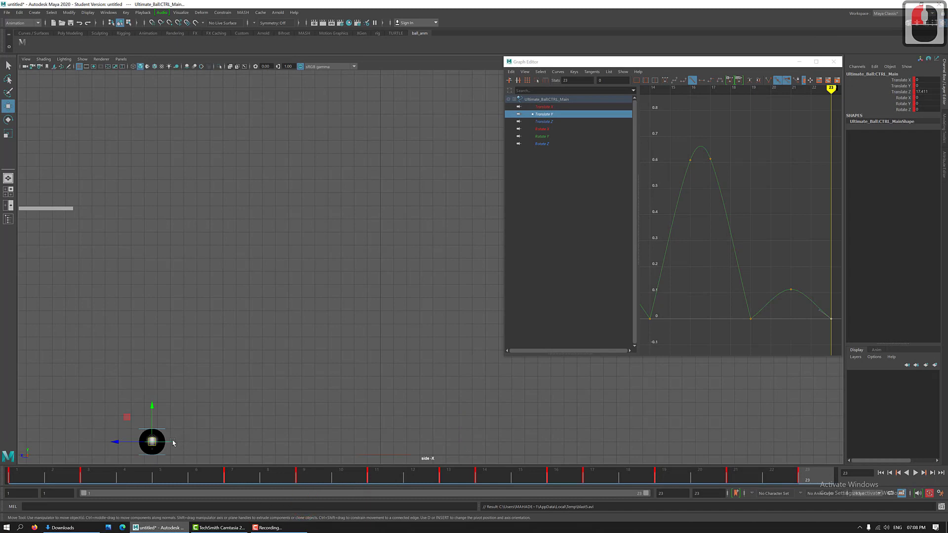
Review the motion up to frame 16 and examine the main ball control's Translate Z curve around the keys at frames 14 and 16.
{"action": "left_click", "coordinate": [204, 453]}
{"action": "mouse_move", "coordinate": [301, 476]}
{"action": "left_mouse_down"}
{"action": "mouse_move", "coordinate": [194, 475]}
{"action": "mouse_move", "coordinate": [565, 477]}
{"action": "left_mouse_up"}
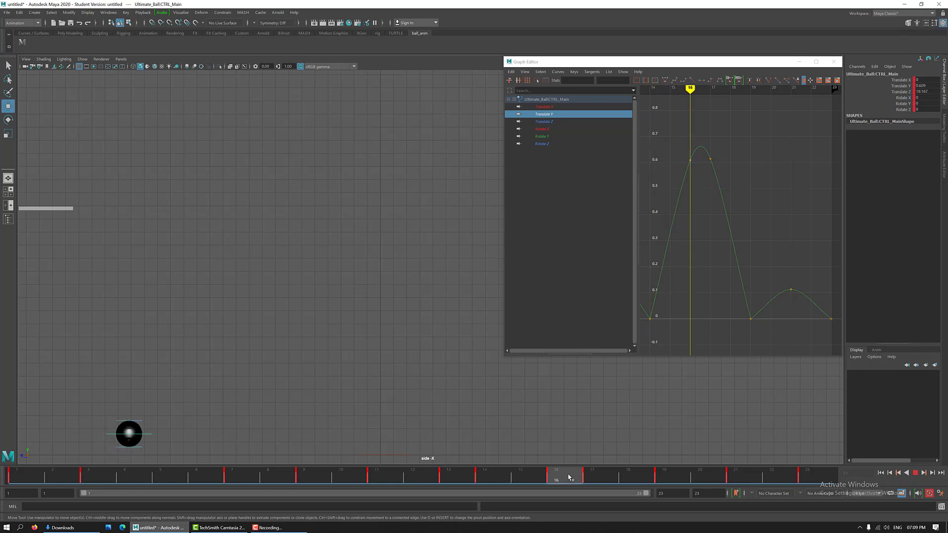
{"action": "left_click", "coordinate": [560, 122]}
{"action": "left_click", "coordinate": [632, 219]}
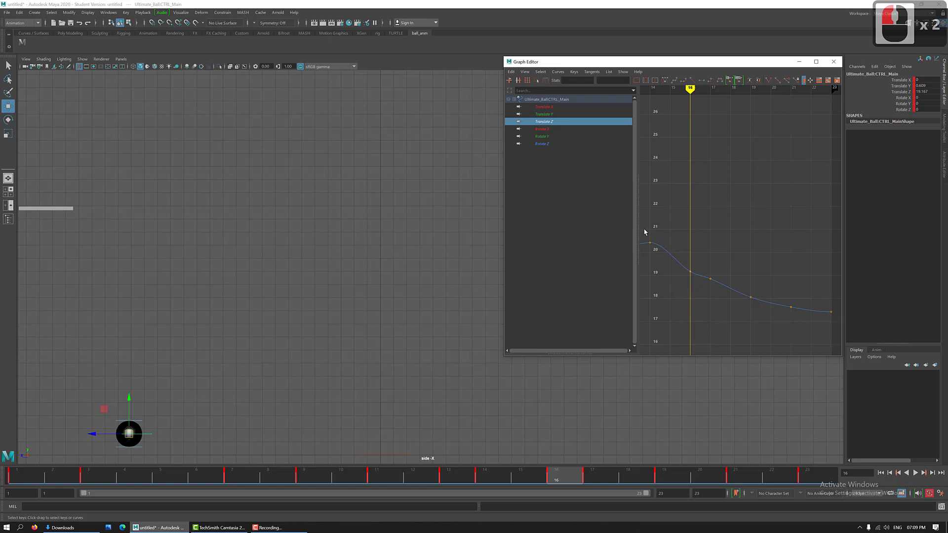
{"action": "left_click_drag", "start_coordinate": [710, 299], "coordinate": [711, 297]}
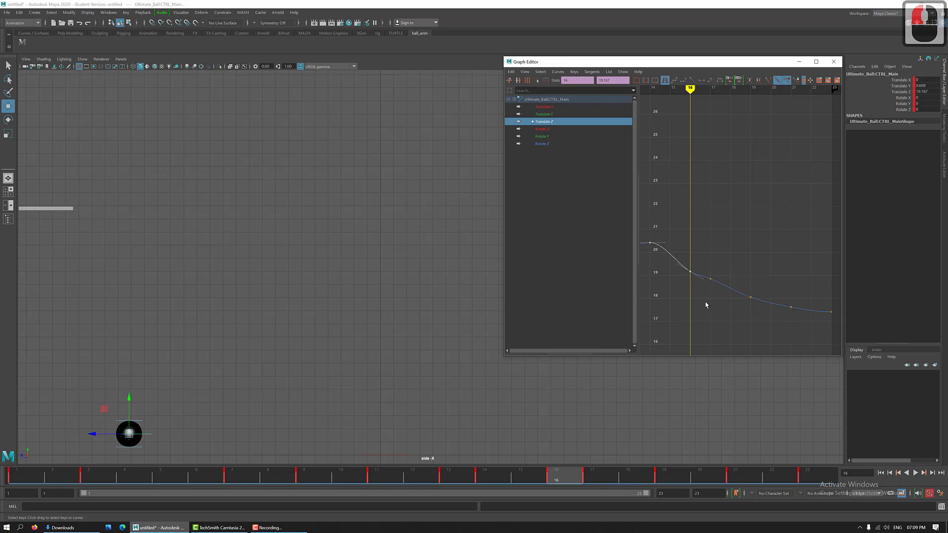
Review the ball's motion through the ground contacts and small bounces, comparing the poses on the keyed frames from 13 to 23.
{"action": "mouse_move", "coordinate": [151, 476]}
{"action": "left_mouse_down"}
{"action": "mouse_move", "coordinate": [7, 476]}
{"action": "mouse_move", "coordinate": [383, 478]}
{"action": "mouse_move", "coordinate": [746, 516]}
{"action": "mouse_move", "coordinate": [53, 504]}
{"action": "mouse_move", "coordinate": [494, 516]}
{"action": "mouse_move", "coordinate": [591, 530]}
{"action": "left_mouse_up"}
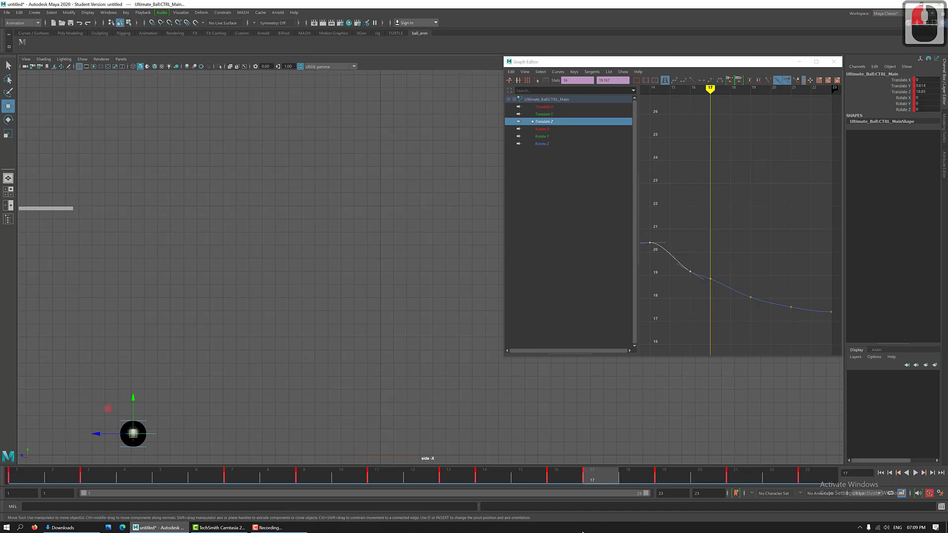
{"action": "mouse_move", "coordinate": [30, 487]}
{"action": "left_mouse_down"}
{"action": "mouse_move", "coordinate": [57, 479]}
{"action": "mouse_move", "coordinate": [615, 494]}
{"action": "left_mouse_up"}
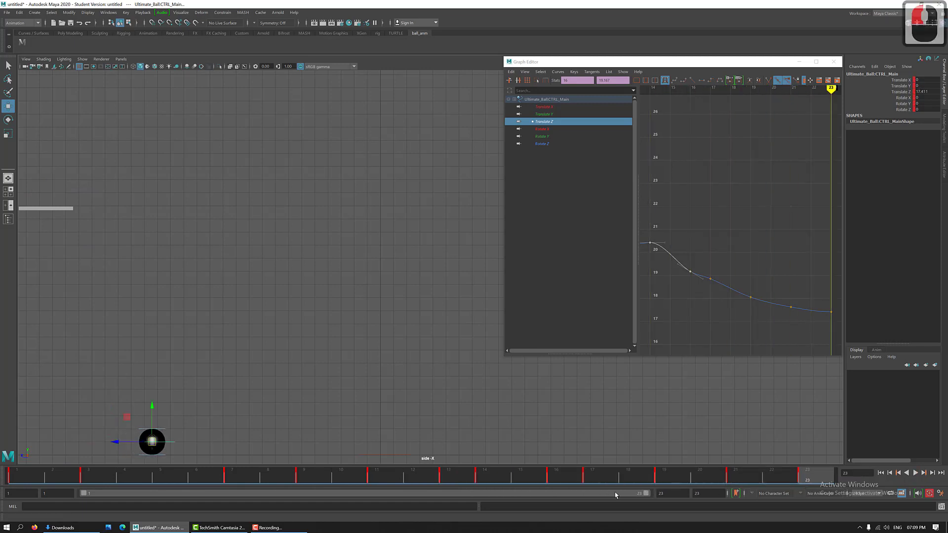
{"action": "left_click", "coordinate": [460, 479]}
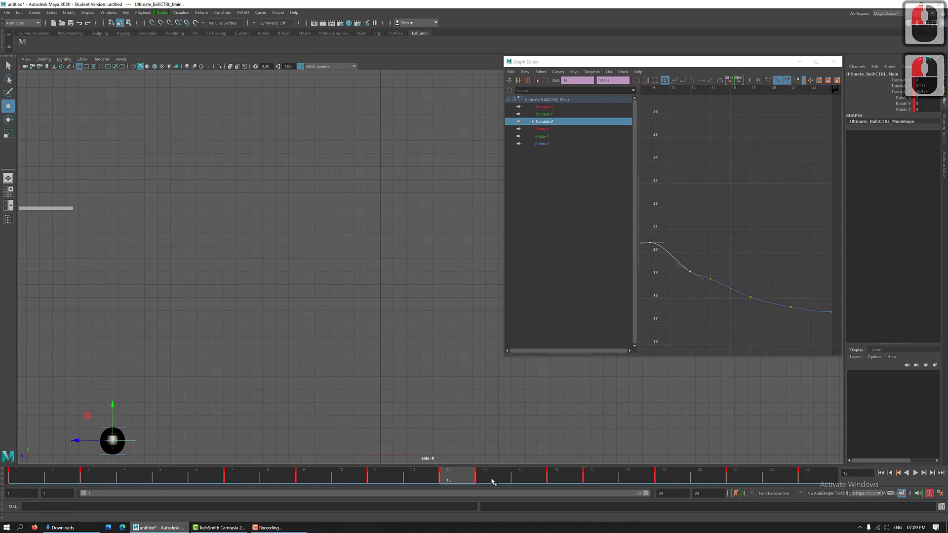
{"action": "left_click", "coordinate": [492, 481]}
{"action": "left_click", "coordinate": [563, 474]}
{"action": "left_click", "coordinate": [602, 476]}
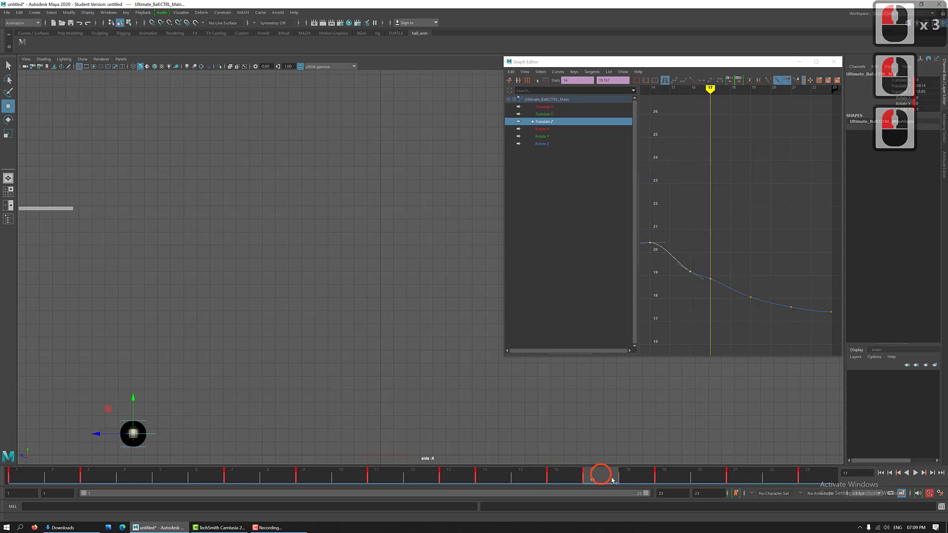
{"action": "left_click", "coordinate": [664, 477]}
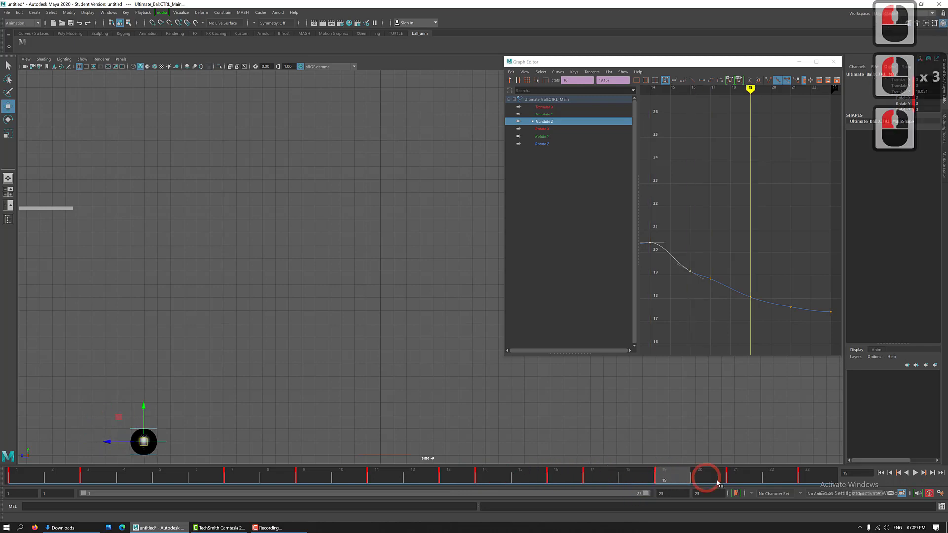
{"action": "left_click", "coordinate": [734, 477]}
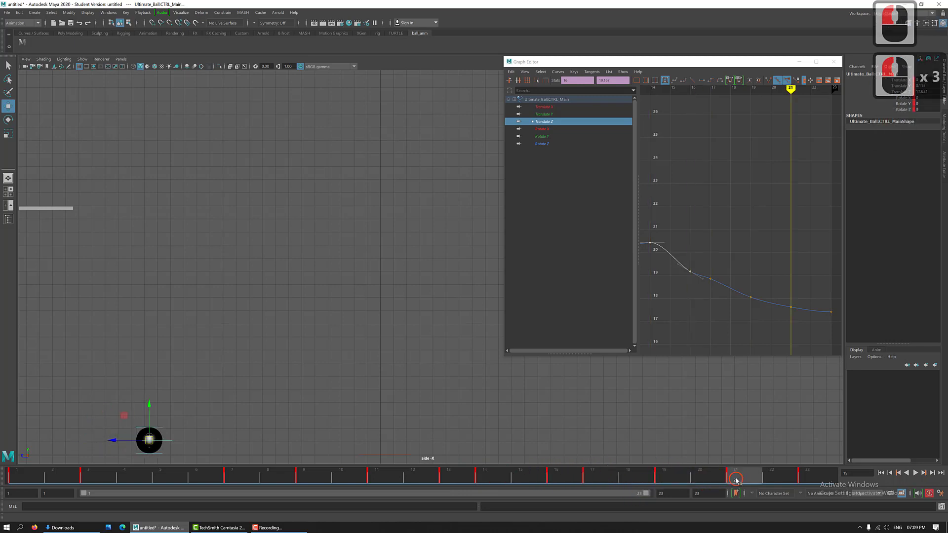
{"action": "left_click", "coordinate": [806, 478]}
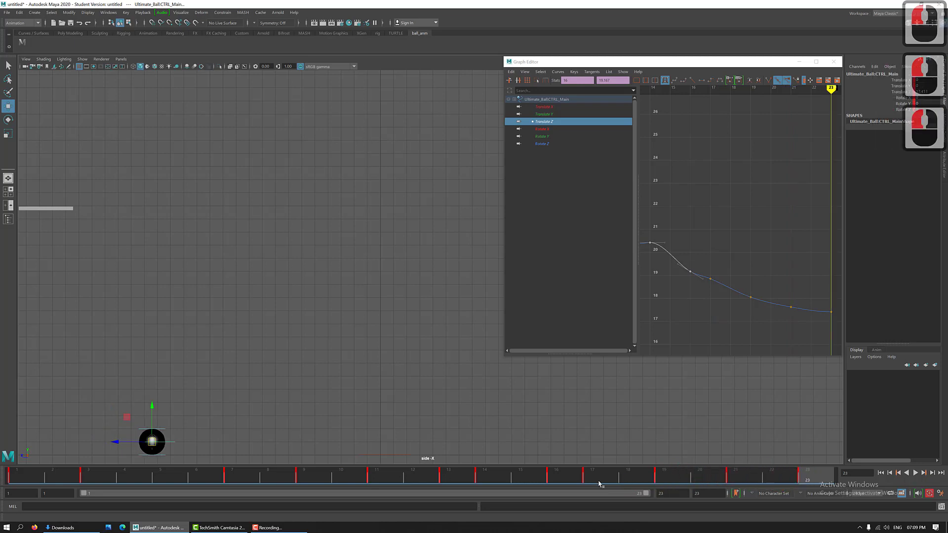
{"action": "left_click", "coordinate": [492, 466]}
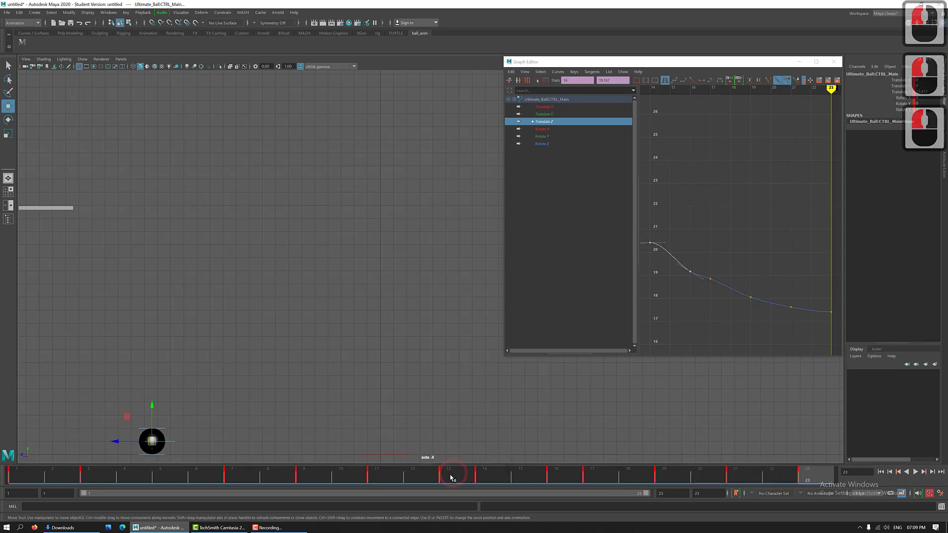
{"action": "left_click", "coordinate": [490, 474]}
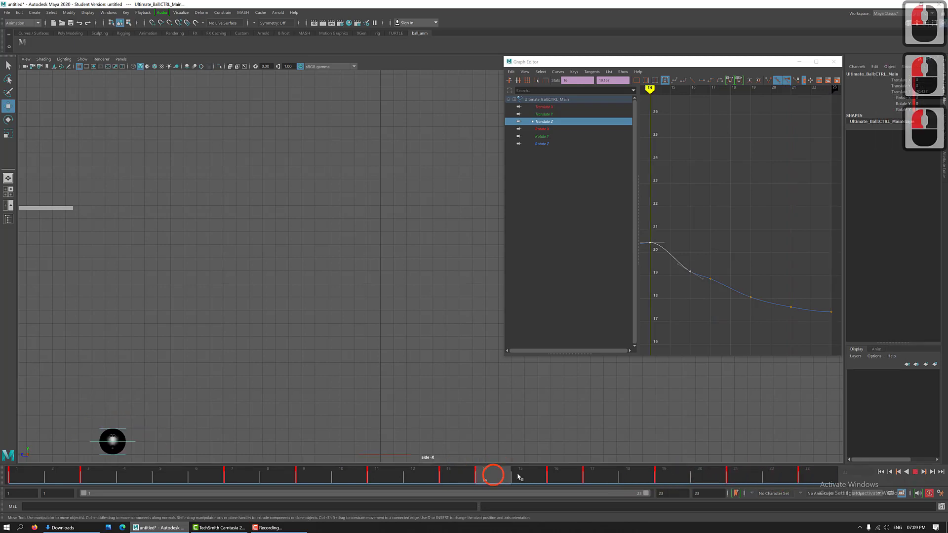
{"action": "left_click", "coordinate": [604, 473]}
{"action": "mouse_move", "coordinate": [619, 476]}
{"action": "left_mouse_down"}
{"action": "mouse_move", "coordinate": [699, 478]}
{"action": "mouse_move", "coordinate": [523, 479]}
{"action": "mouse_move", "coordinate": [844, 485]}
{"action": "mouse_move", "coordinate": [735, 482]}
{"action": "mouse_move", "coordinate": [746, 480]}
{"action": "left_mouse_up"}
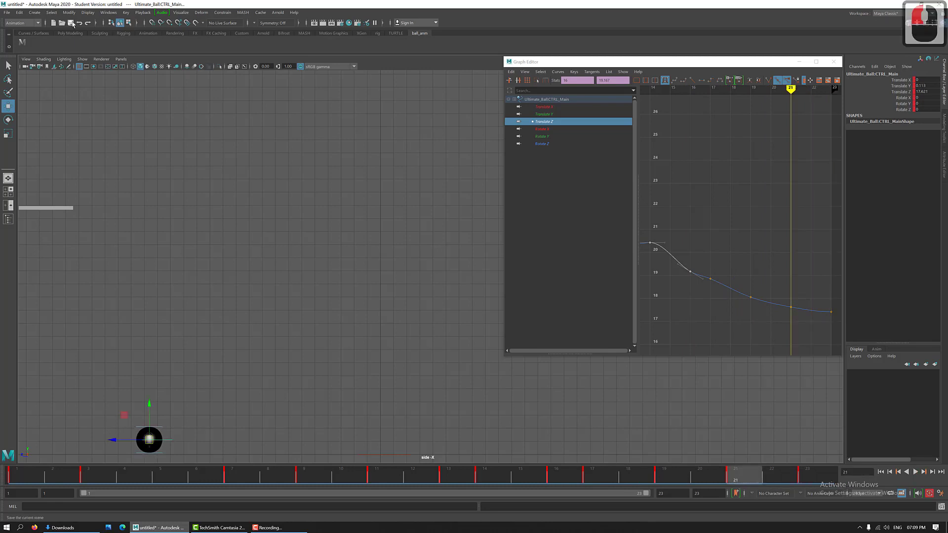
Select all the ball controls and retime their keys, moving frame 21 to frame 20 and frame 23 to frame 21.
{"action": "left_click", "coordinate": [22, 42]}
{"action": "left_click", "coordinate": [697, 493]}
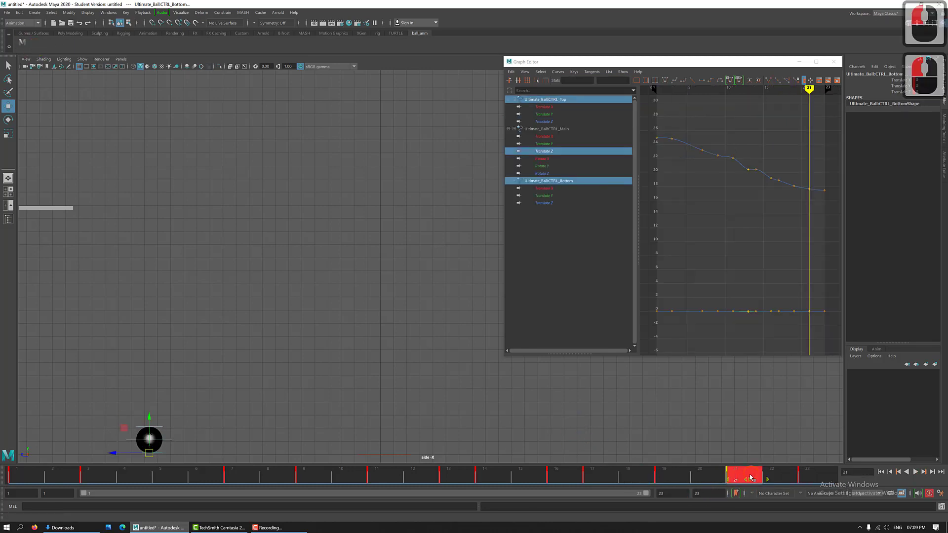
{"action": "left_click_drag", "start_coordinate": [750, 478], "coordinate": [714, 478], "text": "shift"}
{"action": "left_click", "coordinate": [808, 475]}
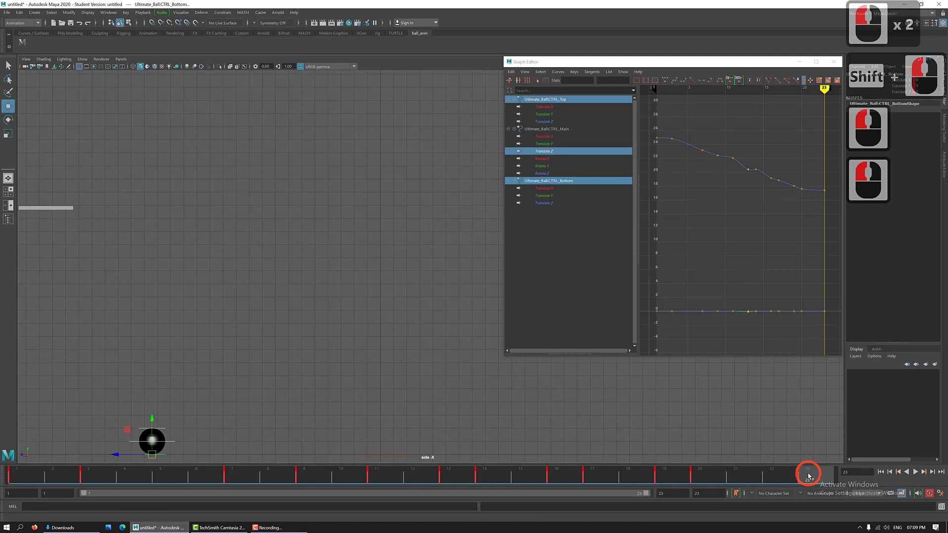
{"action": "left_click", "coordinate": [809, 475], "text": "shift"}
{"action": "left_click_drag", "start_coordinate": [814, 478], "coordinate": [743, 478]}
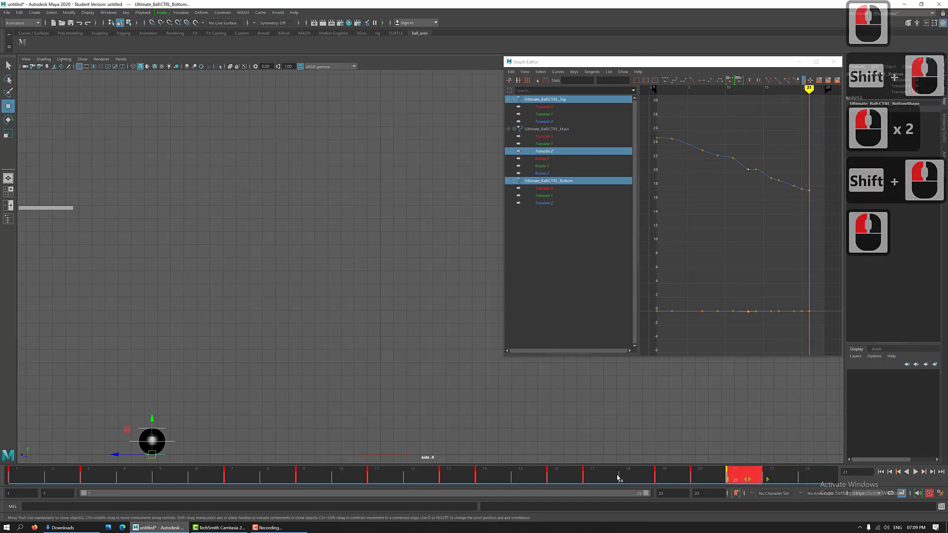
Review the retimed motion and set a key on all the ball controls at frame 23.
{"action": "left_click_drag", "start_coordinate": [336, 471], "coordinate": [30, 468]}
{"action": "left_click_drag", "start_coordinate": [67, 467], "coordinate": [808, 476]}
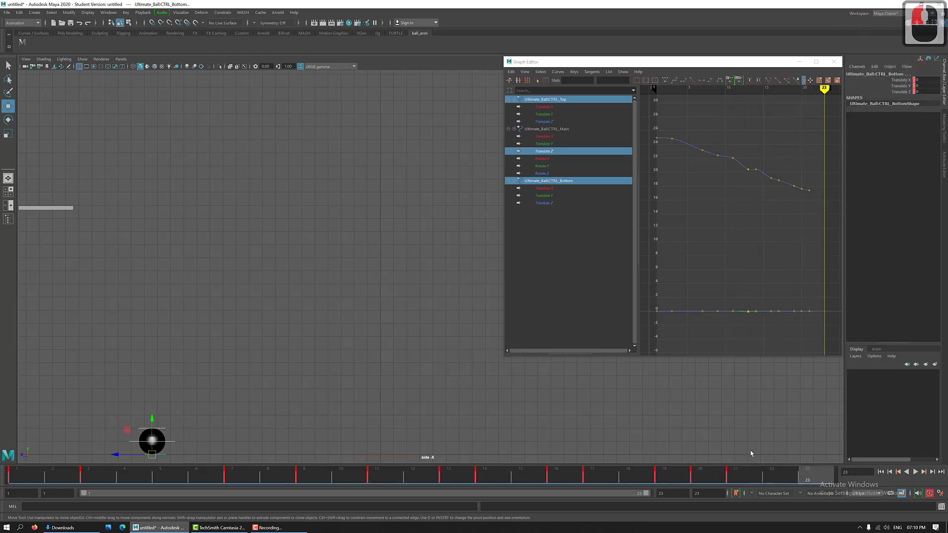
{"action": "key", "text": "s"}
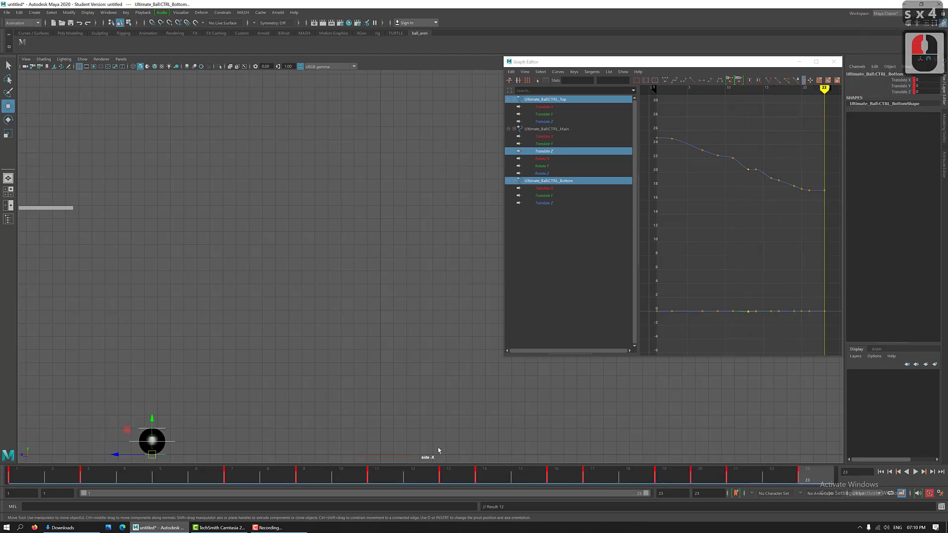
At frame 23, move only the main ball control further along its travel direction to Translate Z about 17.09.
{"action": "left_click", "coordinate": [167, 444]}
{"action": "left_click", "coordinate": [176, 444]}
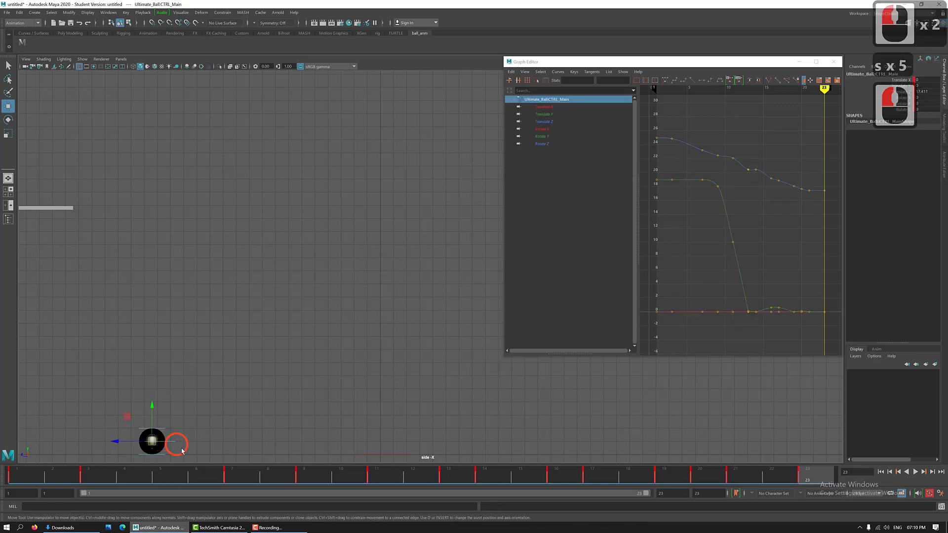
{"action": "left_click_drag", "start_coordinate": [117, 441], "coordinate": [118, 443]}
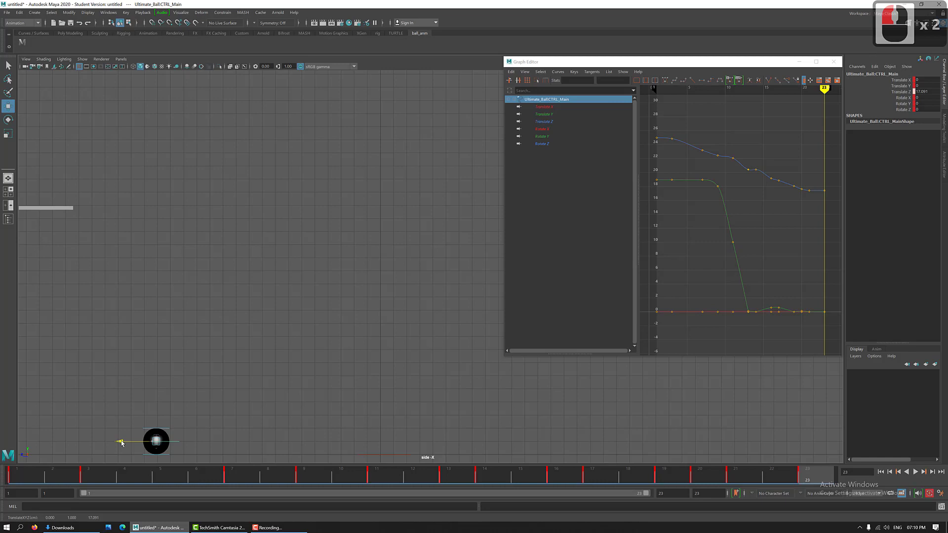
{"action": "left_click_drag", "start_coordinate": [121, 443], "coordinate": [122, 443]}
Play back the revised ending, playblast the animation, watch the resulting video and close the media player.
{"action": "left_click_drag", "start_coordinate": [633, 480], "coordinate": [817, 493]}
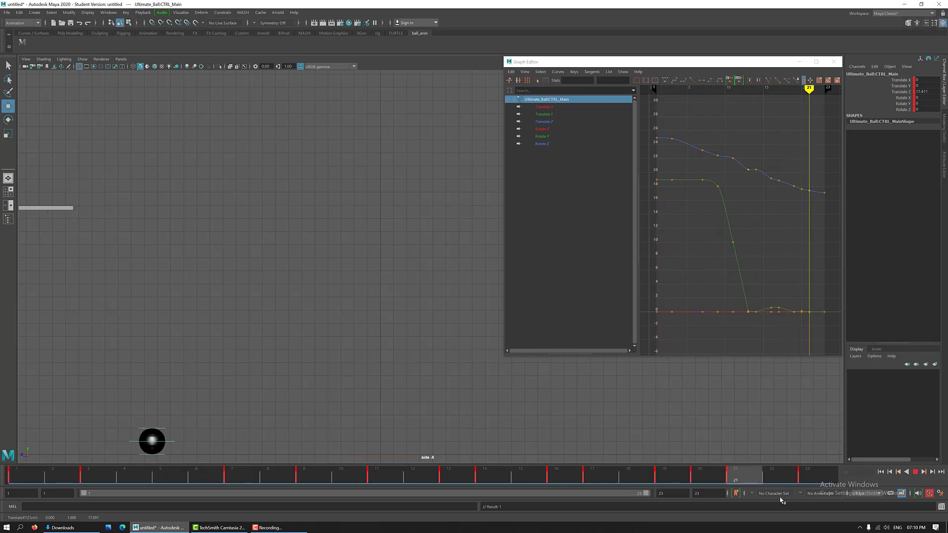
{"action": "left_click", "coordinate": [914, 471]}
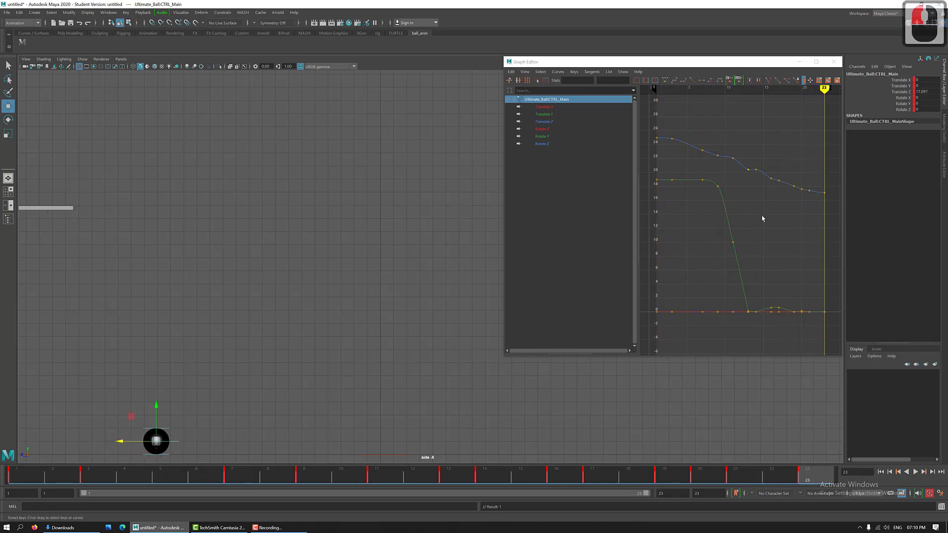
{"action": "right_click", "coordinate": [393, 479]}
{"action": "left_click", "coordinate": [434, 474]}
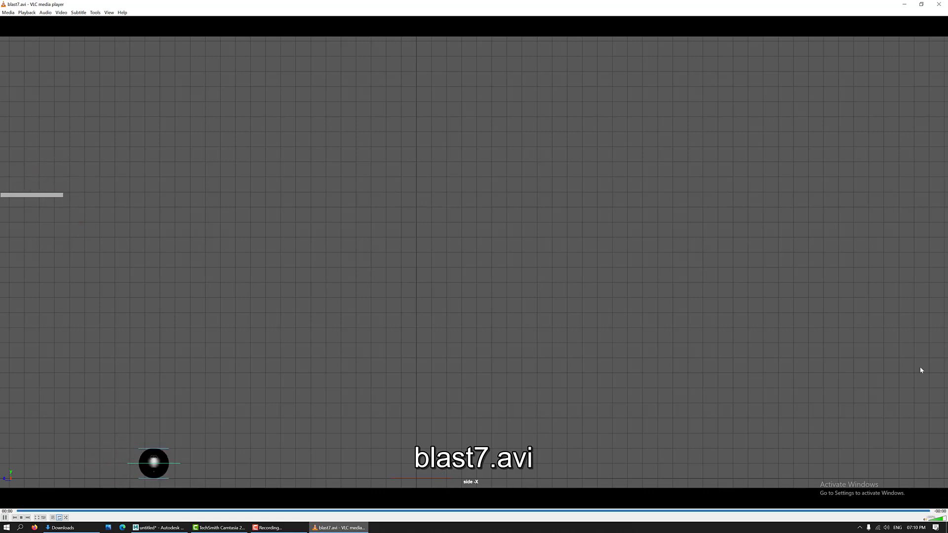
{"action": "left_click", "coordinate": [938, 4]}
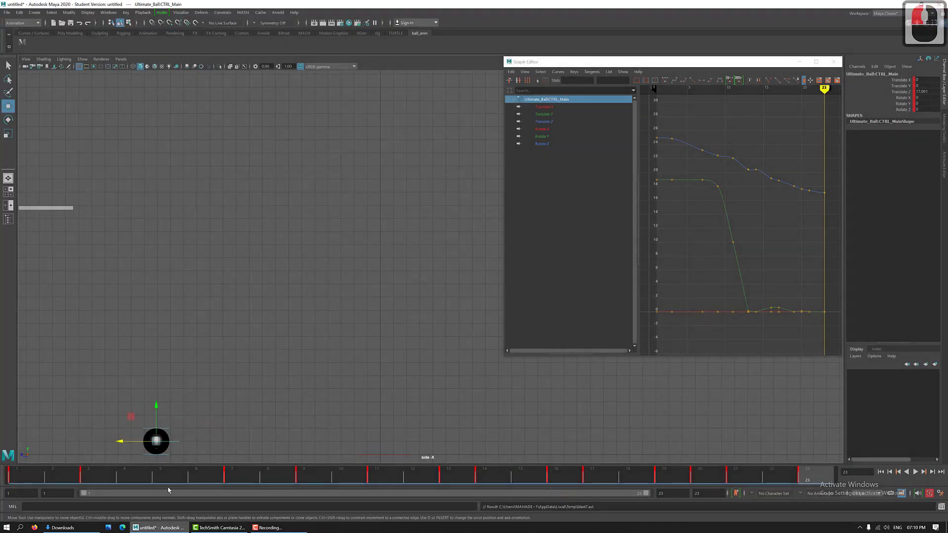
Return to frame 1, start saving the scene under a new name, and create and open a Desktop folder named "Ball Bounce".
{"action": "left_click", "coordinate": [85, 474]}
{"action": "mouse_move", "coordinate": [95, 451]}
{"action": "left_mouse_down"}
{"action": "mouse_move", "coordinate": [206, 449]}
{"action": "mouse_move", "coordinate": [467, 479]}
{"action": "mouse_move", "coordinate": [809, 481]}
{"action": "mouse_move", "coordinate": [459, 496]}
{"action": "mouse_move", "coordinate": [20, 488]}
{"action": "left_mouse_up"}
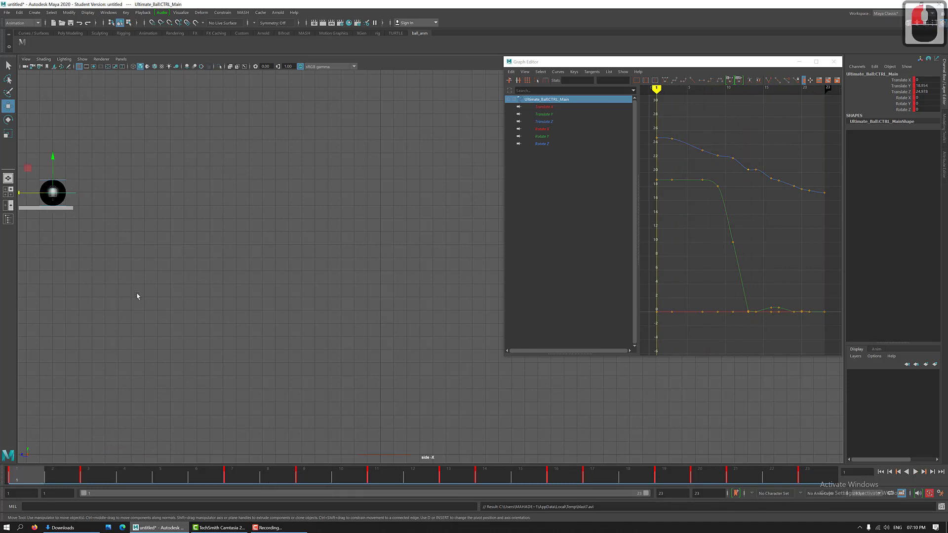
{"action": "left_click", "coordinate": [6, 12]}
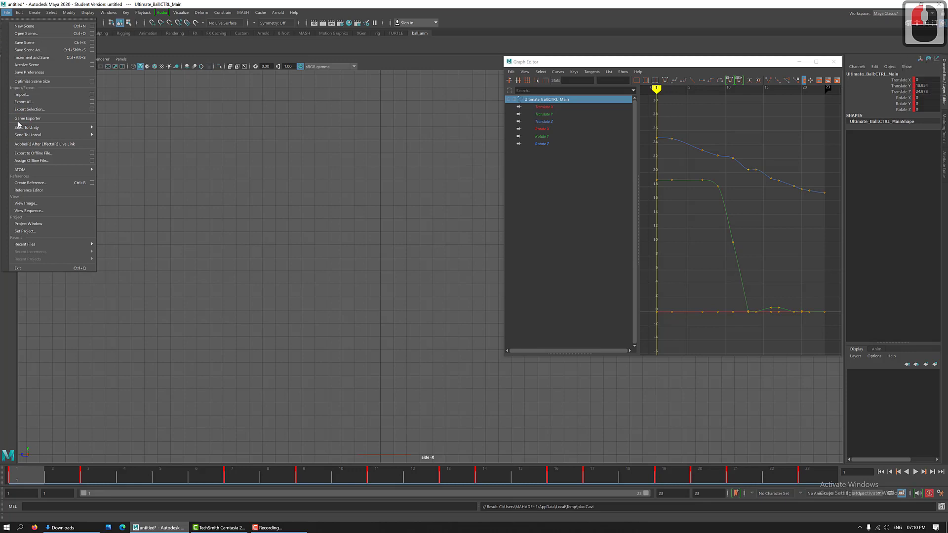
{"action": "left_click", "coordinate": [32, 52]}
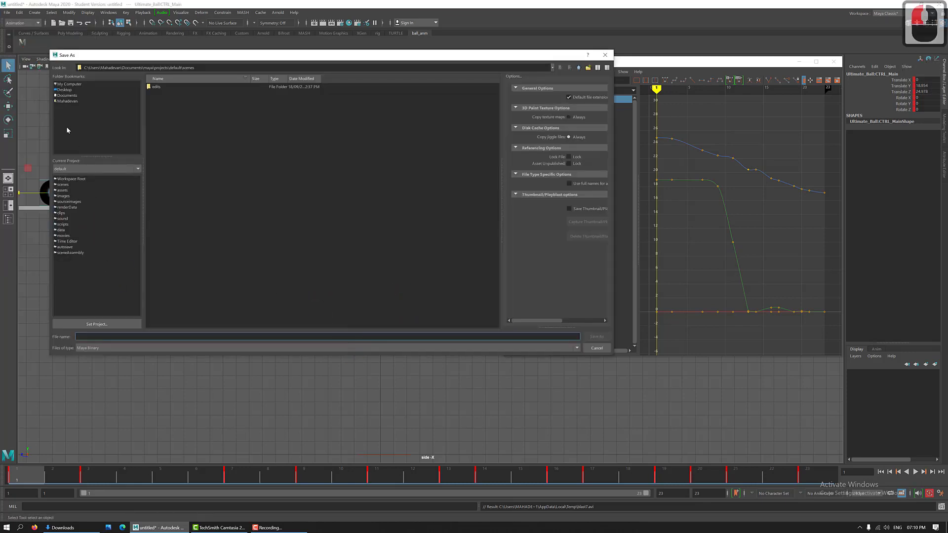
{"action": "left_click", "coordinate": [64, 91]}
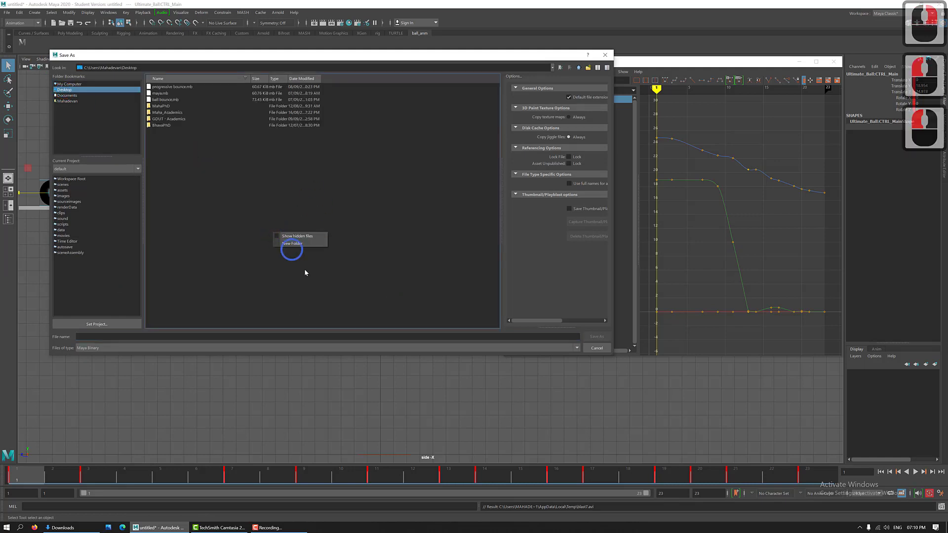
{"action": "right_click", "coordinate": [301, 244]}
{"action": "left_click", "coordinate": [211, 161]}
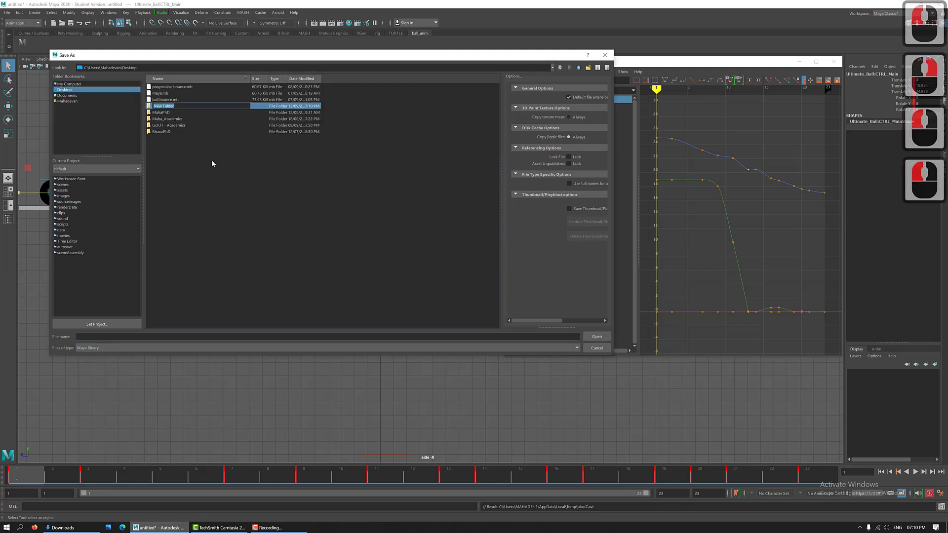
{"action": "type", "text": "Ball"}
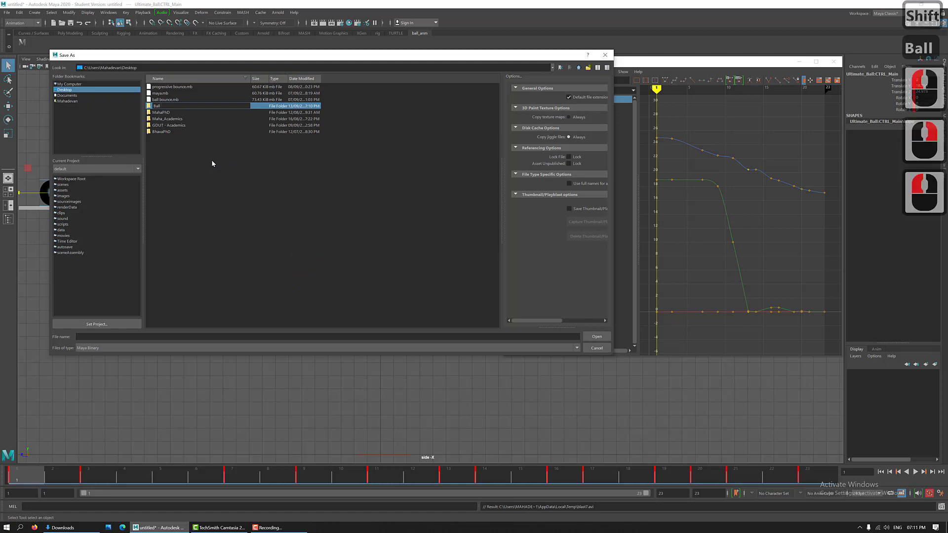
{"action": "type", "text": " Boundc"}
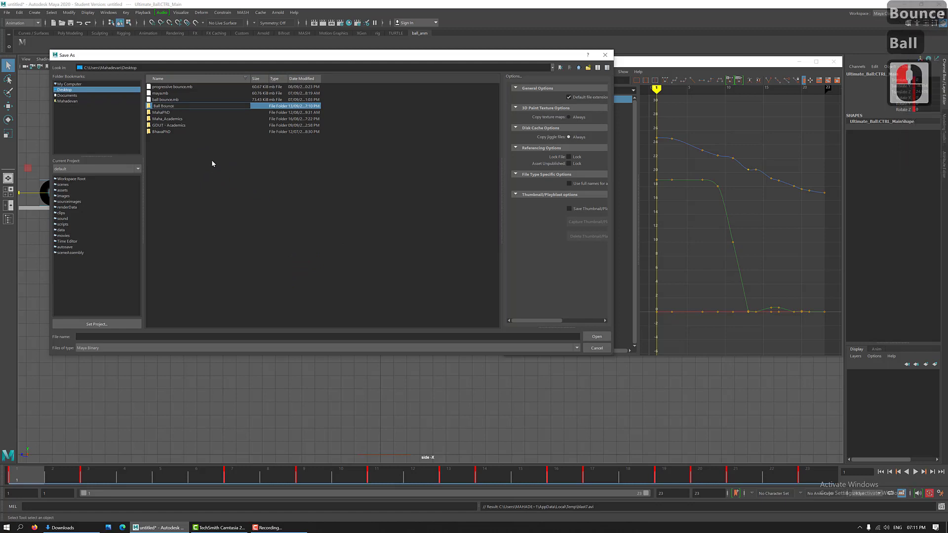
{"action": "type", "text": "e"}
{"action": "key", "text": "Return"}
{"action": "key", "text": "Return"}
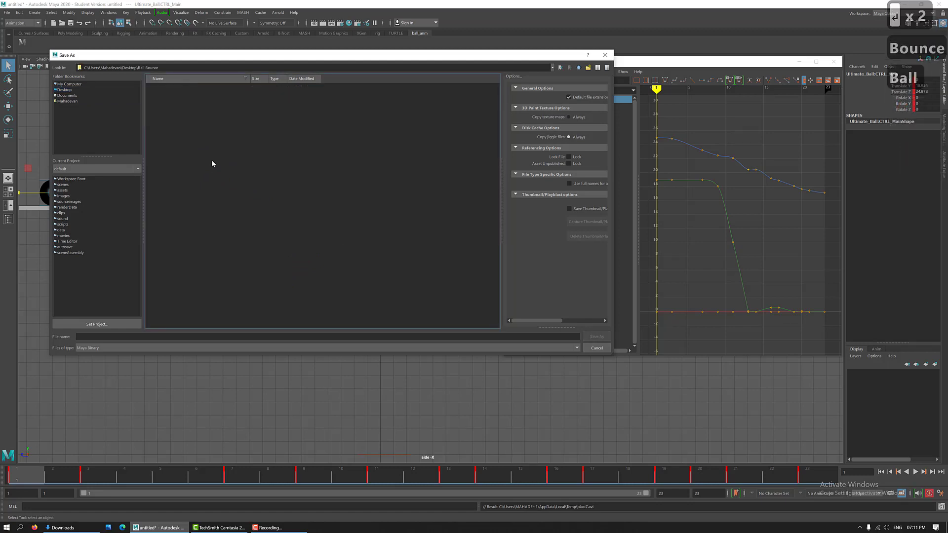
Save the scene in the new folder as a Maya ASCII file named "Metal Ball_Blocking", accepting the student version notice.
{"action": "left_click", "coordinate": [99, 348]}
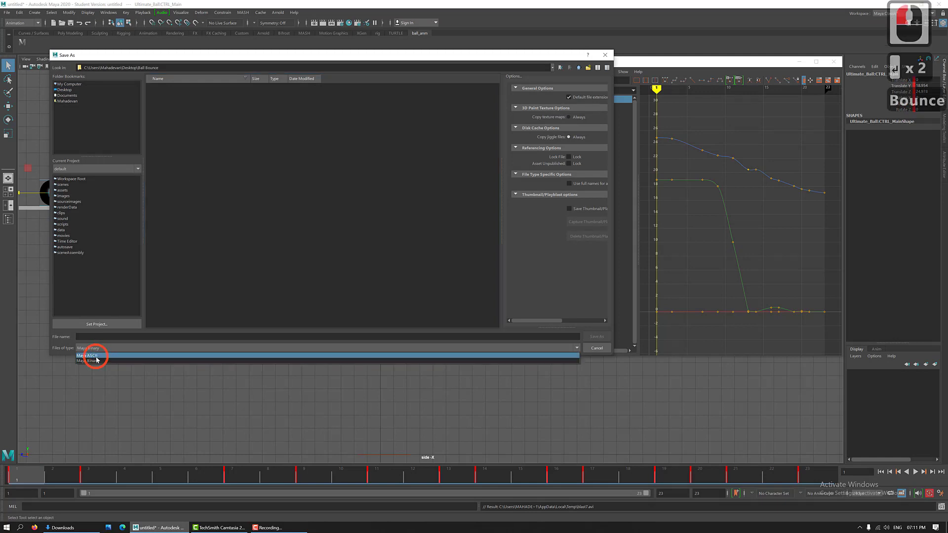
{"action": "left_click", "coordinate": [100, 354]}
{"action": "left_click", "coordinate": [96, 337]}
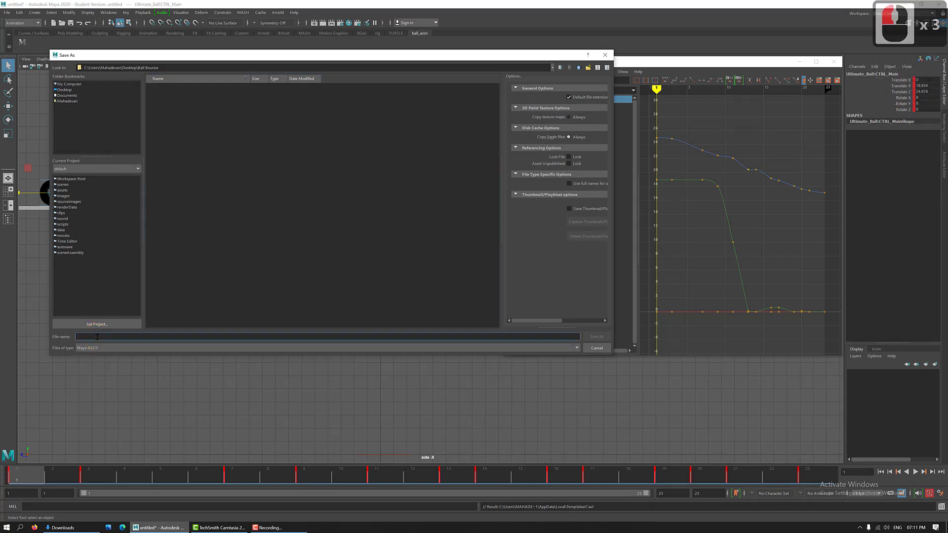
{"action": "type", "text": "Metal Ball"}
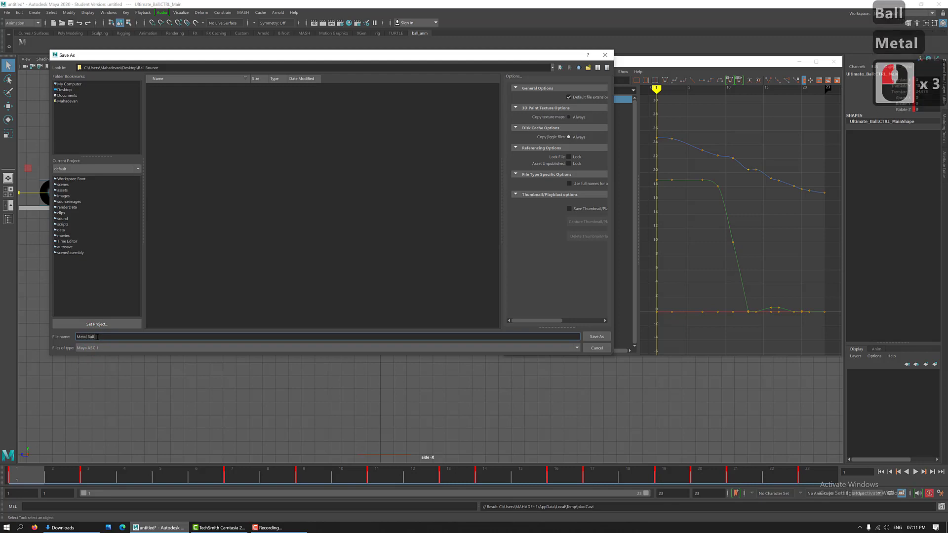
{"action": "type", "text": "_Blocking"}
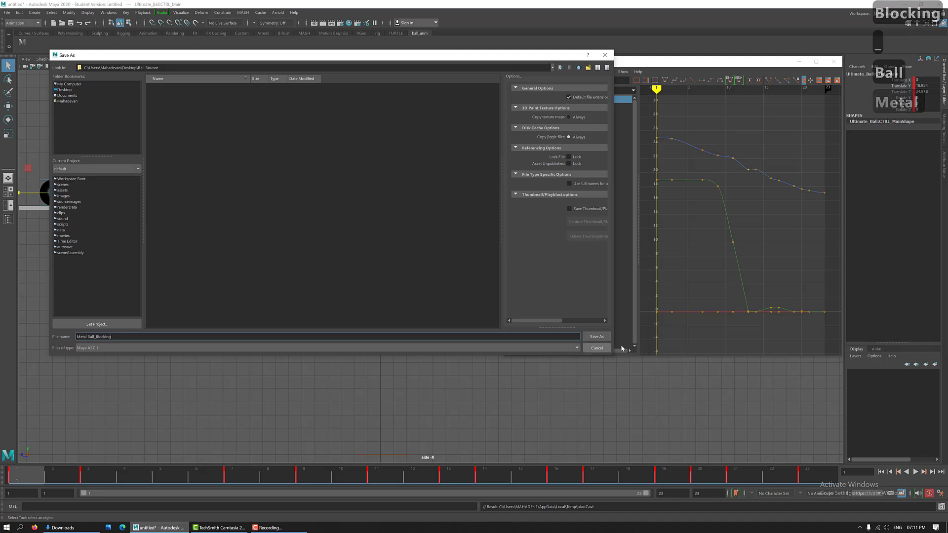
{"action": "left_click", "coordinate": [597, 336]}
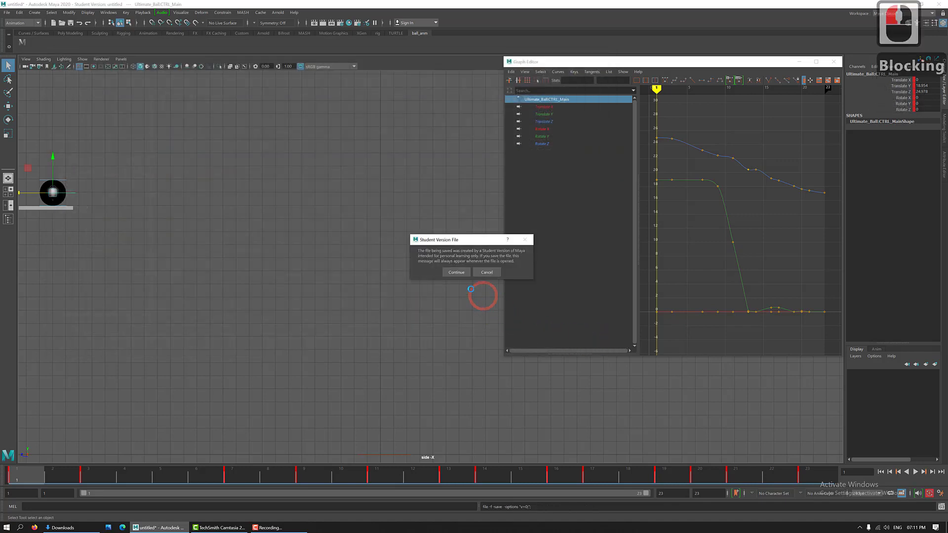
{"action": "left_click", "coordinate": [459, 272]}
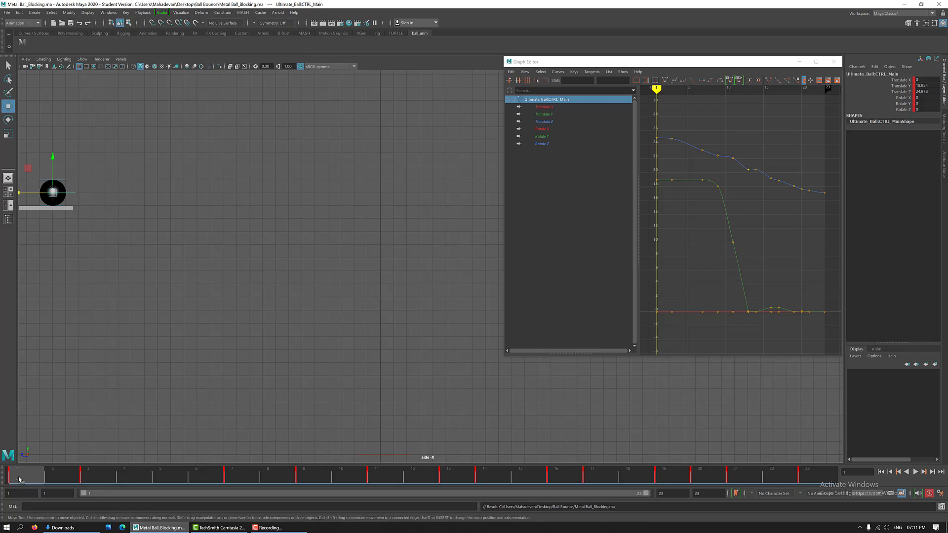
Step through the ball's keyed poses on the timeline from frame 3 to frame 23 to review the blocking.
{"action": "left_click", "coordinate": [100, 480]}
{"action": "left_click", "coordinate": [232, 476]}
{"action": "left_click", "coordinate": [307, 477]}
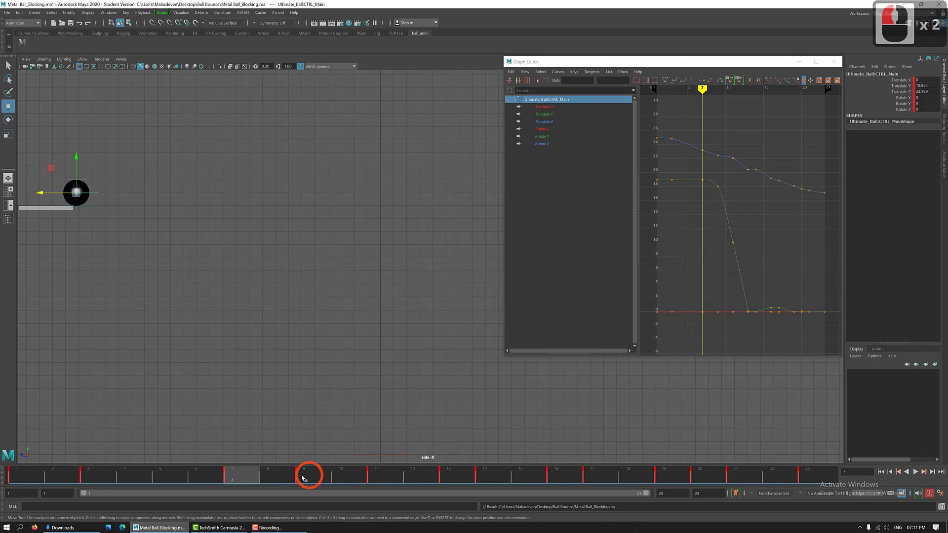
{"action": "left_click", "coordinate": [398, 481]}
{"action": "left_click", "coordinate": [461, 480]}
{"action": "left_click", "coordinate": [494, 480]}
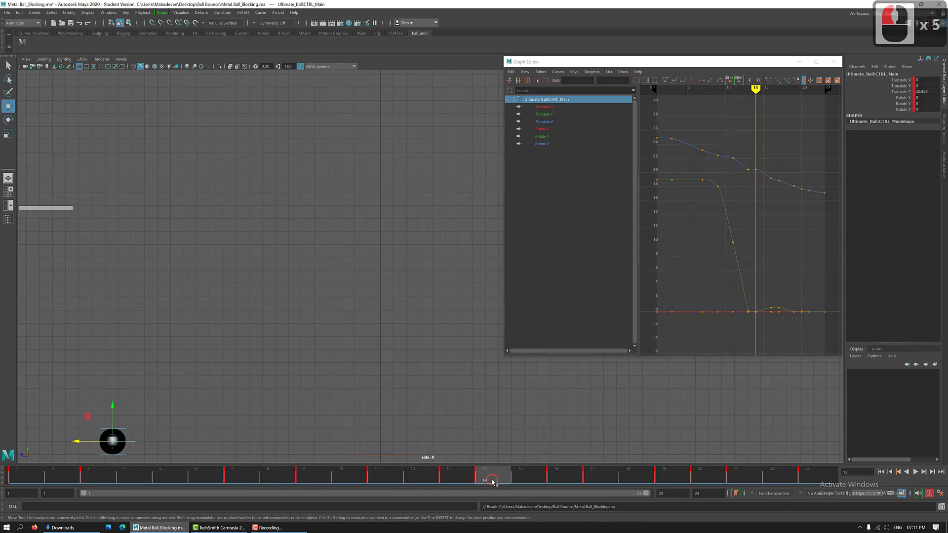
{"action": "left_click", "coordinate": [558, 478]}
{"action": "left_click", "coordinate": [607, 478]}
{"action": "left_click", "coordinate": [667, 475]}
{"action": "left_click", "coordinate": [698, 474]}
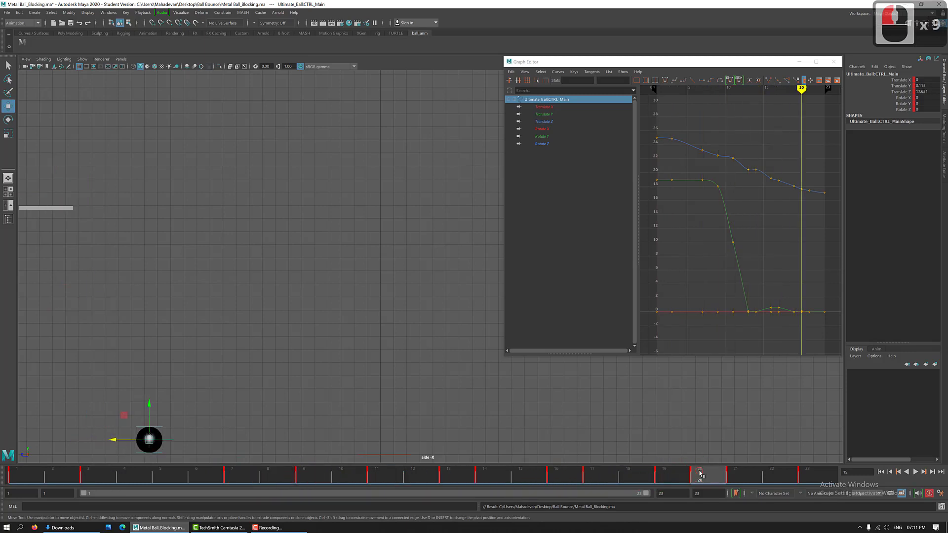
{"action": "left_click", "coordinate": [742, 472]}
{"action": "left_click", "coordinate": [791, 471]}
{"action": "left_click", "coordinate": [813, 474]}
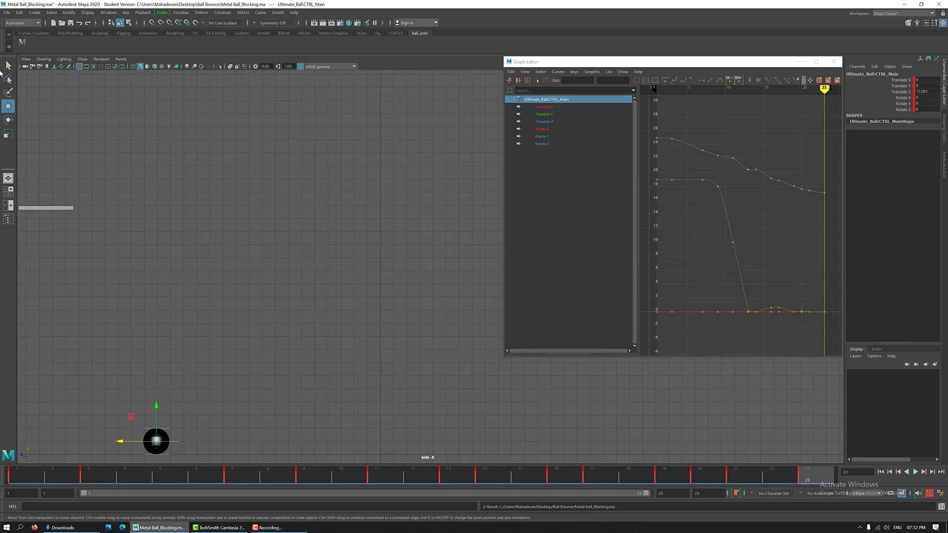
Save the scene under the new name "Metal Ball_Animation" in the Ball Bounce folder, accepting the student version notice.
{"action": "left_click", "coordinate": [7, 13]}
{"action": "left_click", "coordinate": [37, 51]}
{"action": "left_click", "coordinate": [213, 251]}
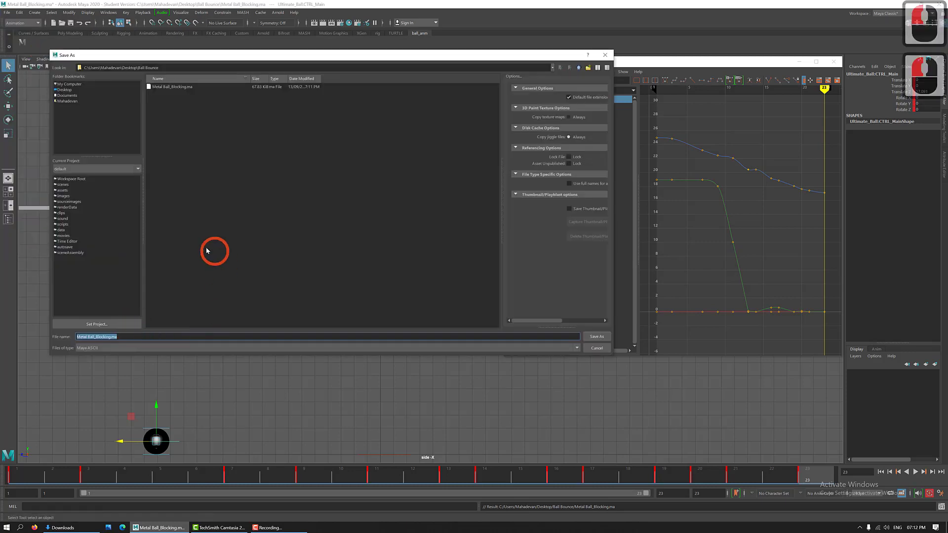
{"action": "left_click", "coordinate": [172, 87]}
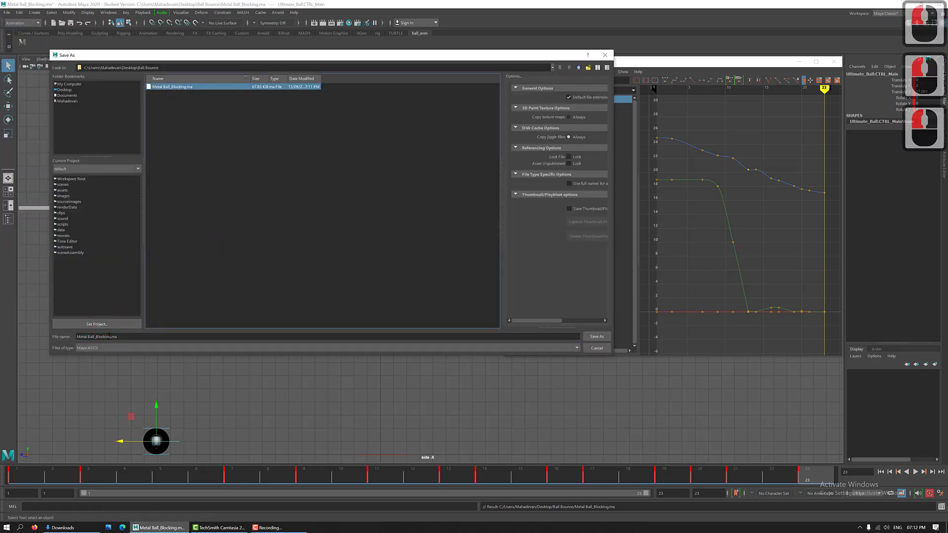
{"action": "left_click", "coordinate": [109, 337]}
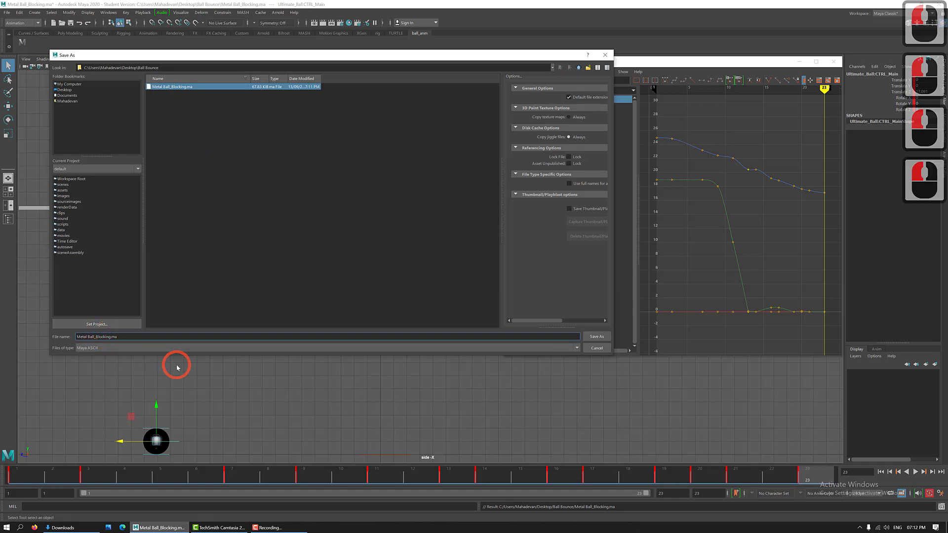
{"action": "key", "text": "BackSpace"}
{"action": "key", "text": "BackSpace"}
{"action": "key", "text": "BackSpace"}
{"action": "key", "text": "BackSpace"}
{"action": "key", "text": "BackSpace"}
{"action": "key", "text": "BackSpace"}
{"action": "key", "text": "BackSpace"}
{"action": "key", "text": "BackSpace"}
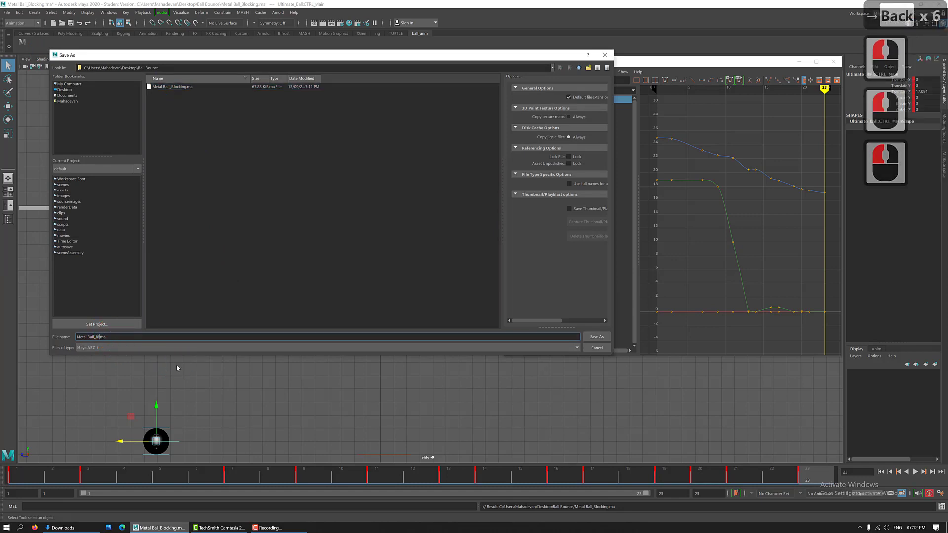
{"action": "type", "text": "Animation"}
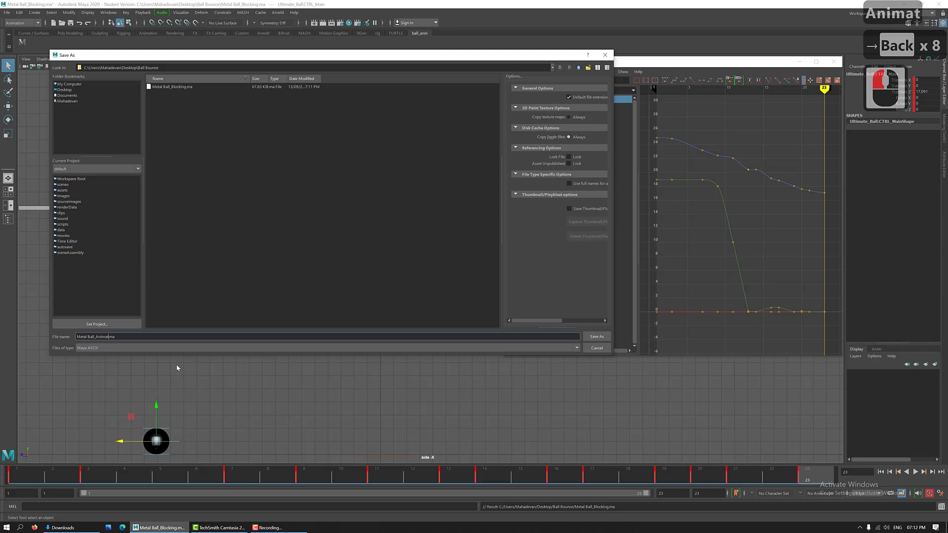
{"action": "key", "text": "Return"}
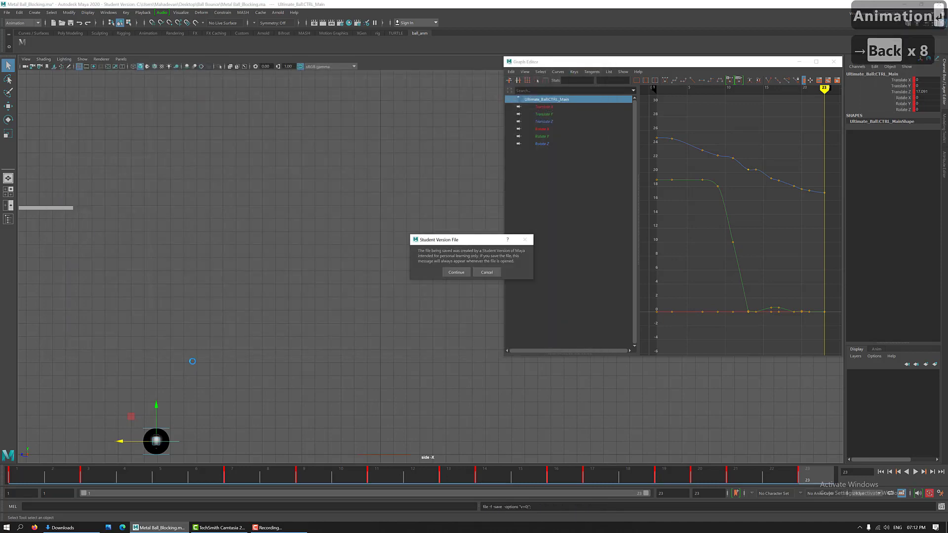
{"action": "left_click", "coordinate": [457, 272]}
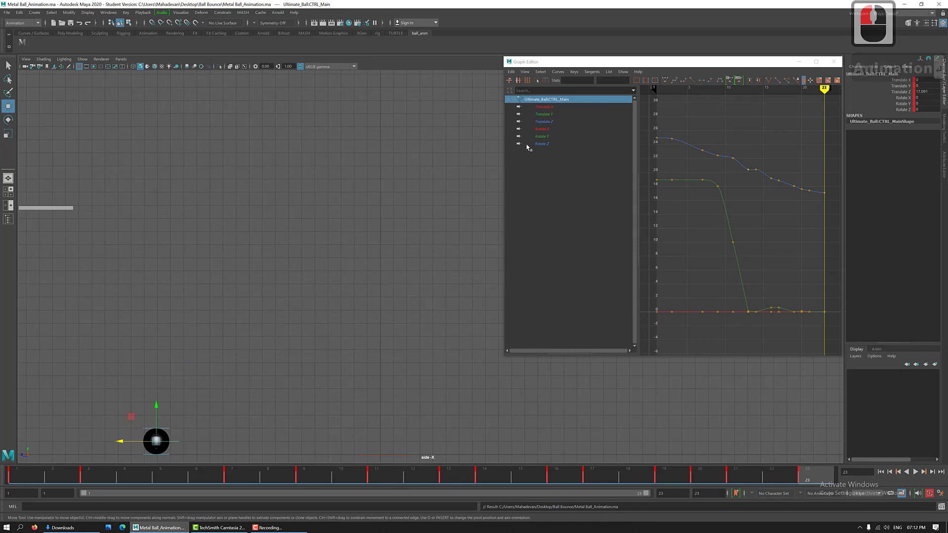
Examine the main control's Translate Z and Translate Y curves in the Graph Editor, framing the fall and the small bounces.
{"action": "left_click", "coordinate": [543, 122]}
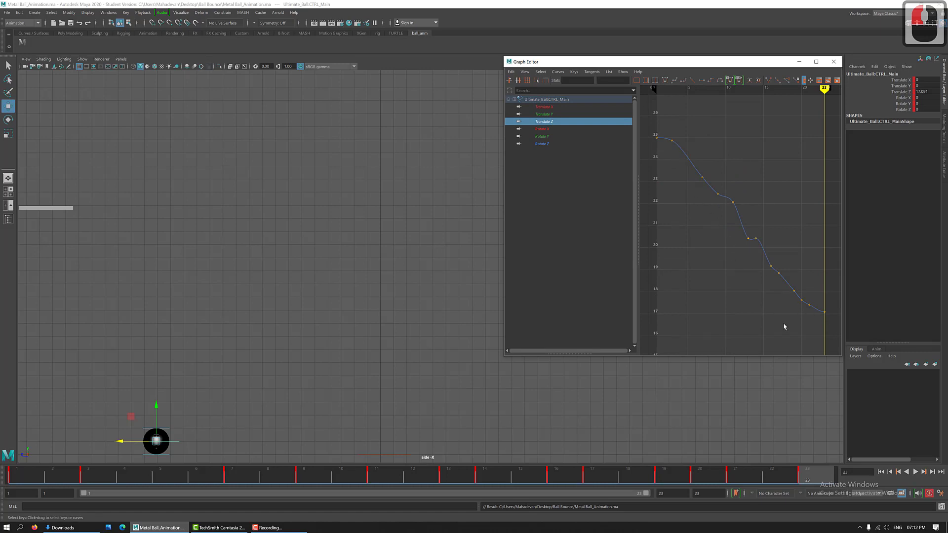
{"action": "left_click", "coordinate": [547, 114]}
{"action": "left_click", "coordinate": [713, 233]}
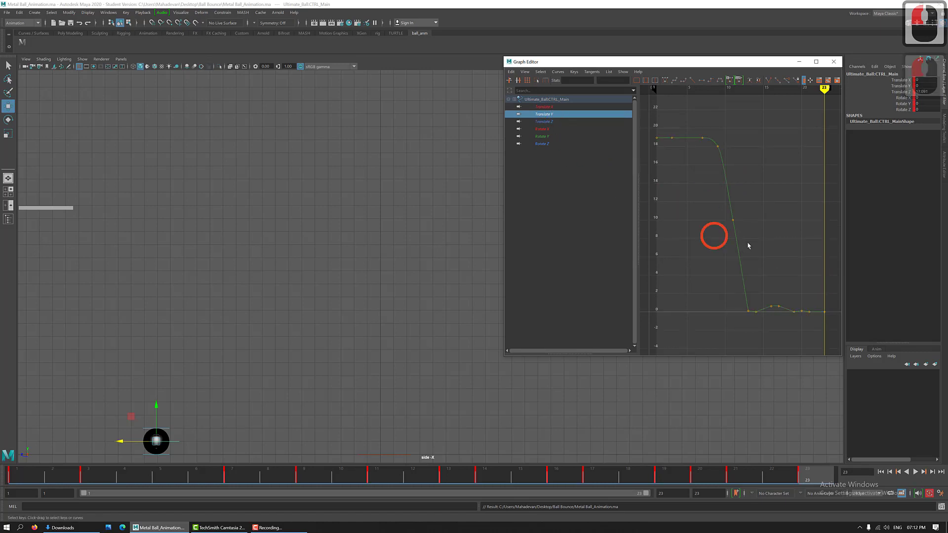
{"action": "left_click", "coordinate": [778, 259]}
{"action": "left_click", "coordinate": [740, 200]}
{"action": "left_click_drag", "start_coordinate": [718, 201], "coordinate": [808, 345]}
{"action": "key", "text": "f"}
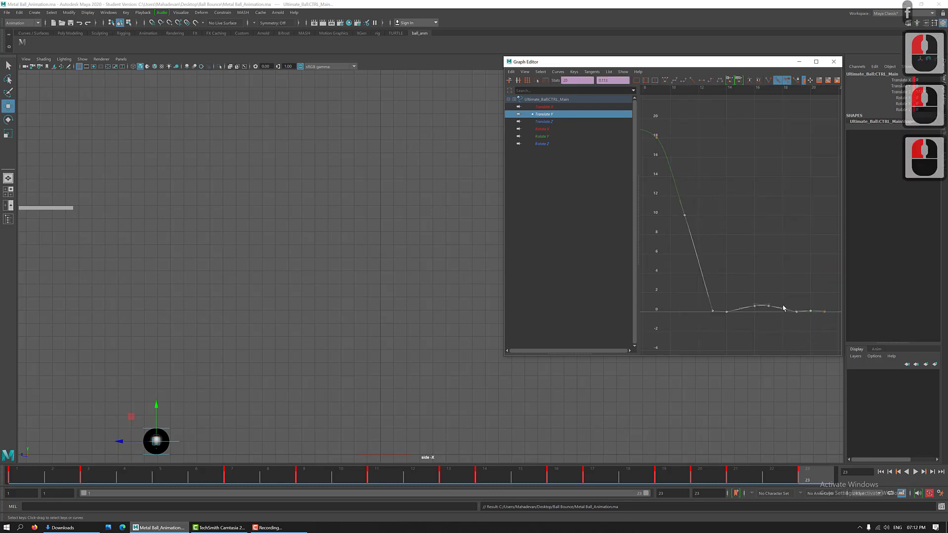
{"action": "left_click", "coordinate": [742, 273]}
{"action": "left_click_drag", "start_coordinate": [717, 257], "coordinate": [814, 352]}
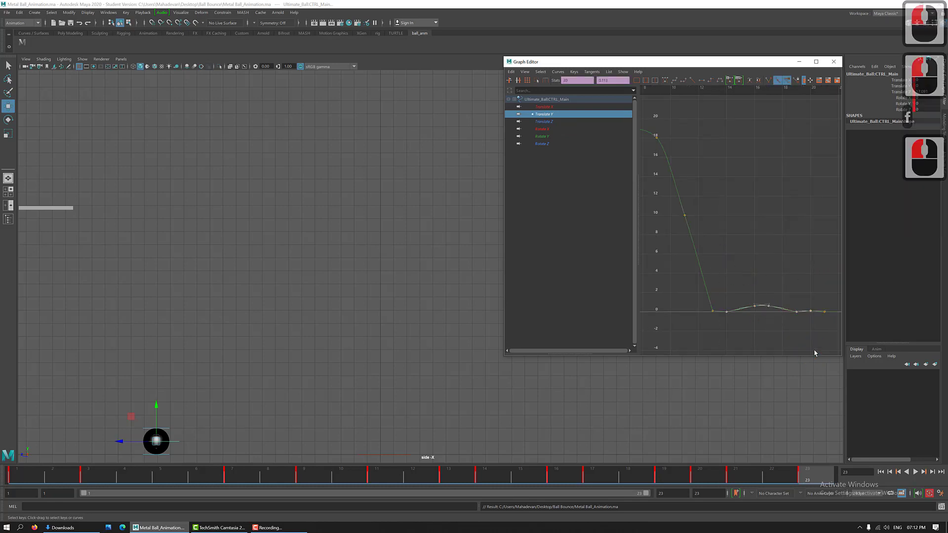
{"action": "key", "text": "f"}
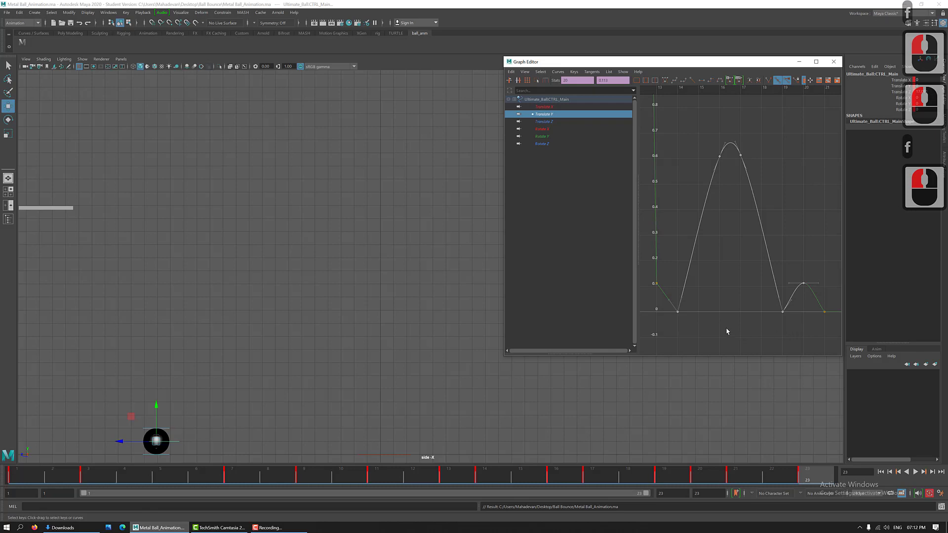
{"action": "left_click", "coordinate": [791, 226]}
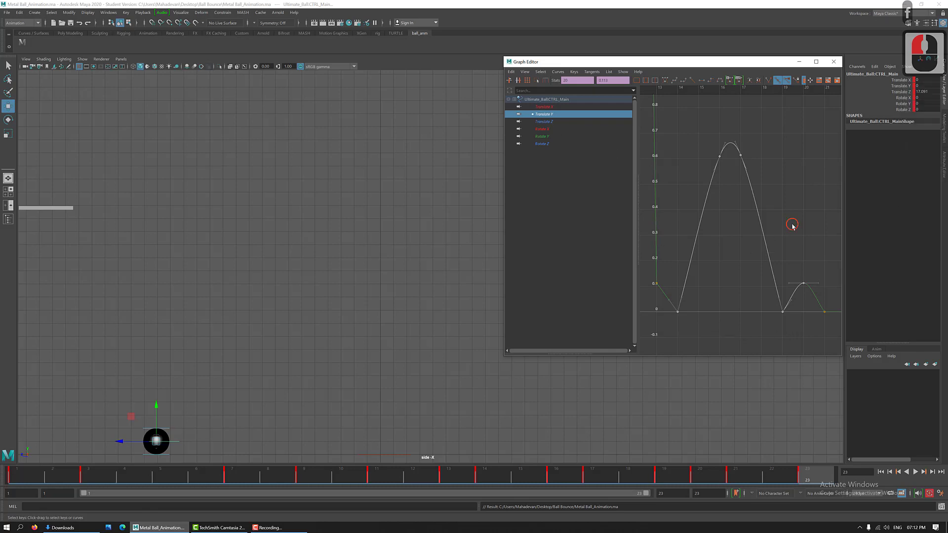
{"action": "key", "text": "f"}
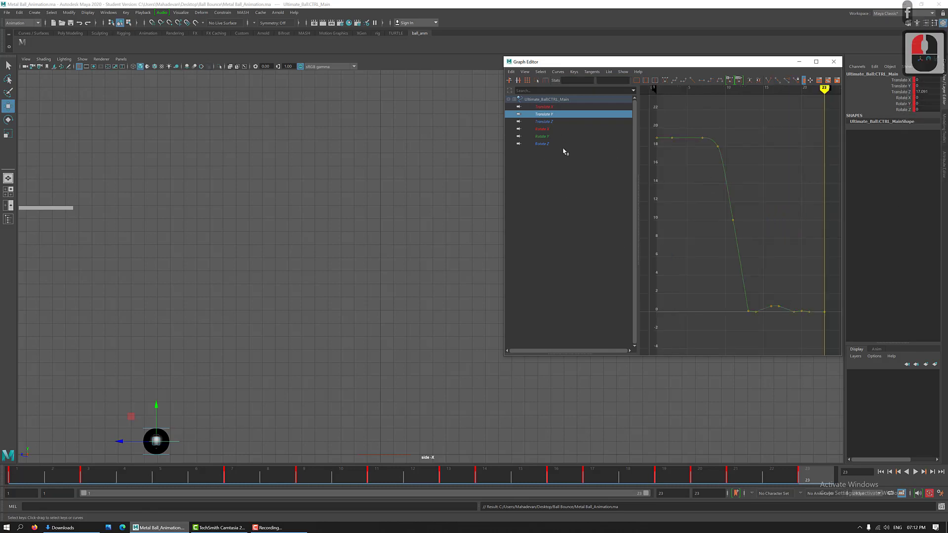
Flatten the tangents of the Translate Z keys at frames 13 and 14, where the ball hits the ground.
{"action": "mouse_move", "coordinate": [141, 478]}
{"action": "left_mouse_down"}
{"action": "mouse_move", "coordinate": [15, 474]}
{"action": "mouse_move", "coordinate": [301, 476]}
{"action": "mouse_move", "coordinate": [158, 474]}
{"action": "mouse_move", "coordinate": [243, 471]}
{"action": "mouse_move", "coordinate": [299, 475]}
{"action": "mouse_move", "coordinate": [200, 477]}
{"action": "mouse_move", "coordinate": [487, 493]}
{"action": "mouse_move", "coordinate": [390, 496]}
{"action": "mouse_move", "coordinate": [484, 491]}
{"action": "left_mouse_up"}
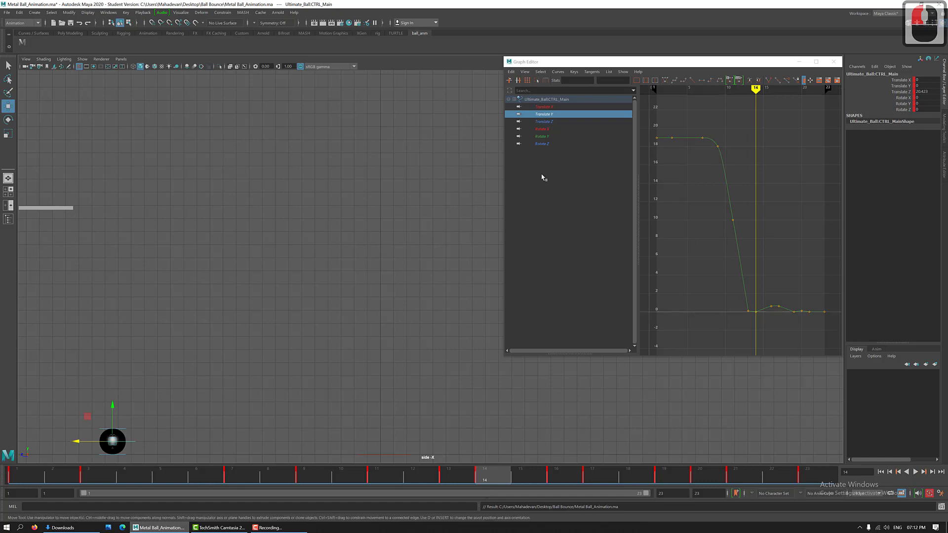
{"action": "left_click", "coordinate": [467, 477]}
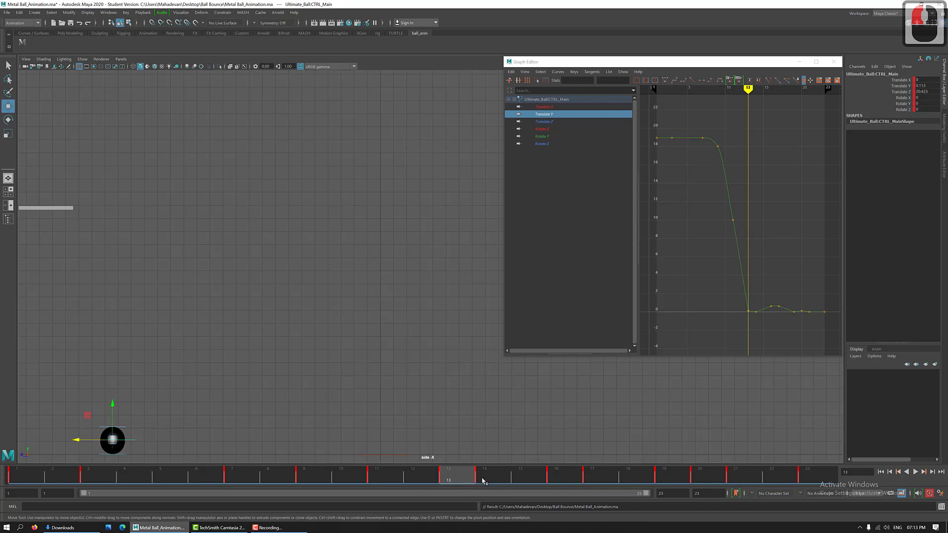
{"action": "left_click", "coordinate": [549, 120]}
{"action": "left_click", "coordinate": [698, 262]}
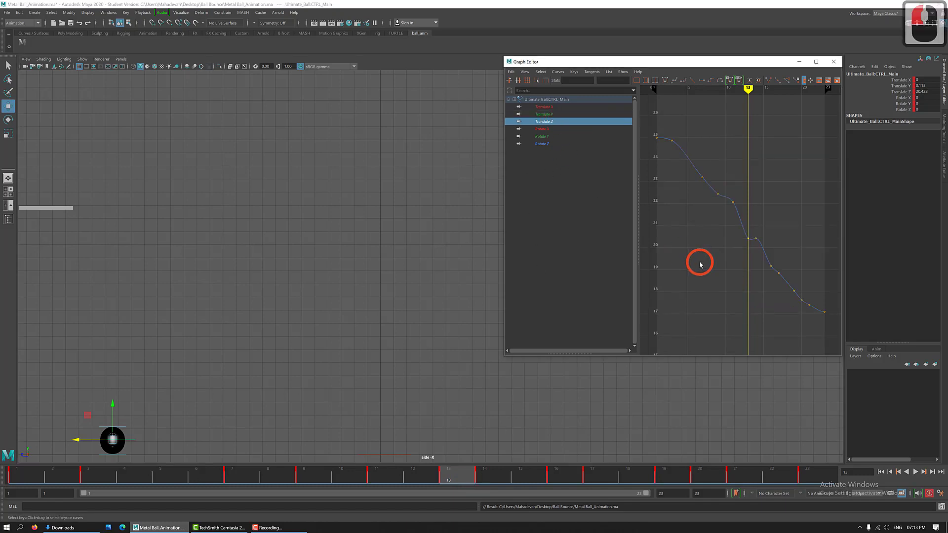
{"action": "left_click_drag", "start_coordinate": [745, 231], "coordinate": [773, 245]}
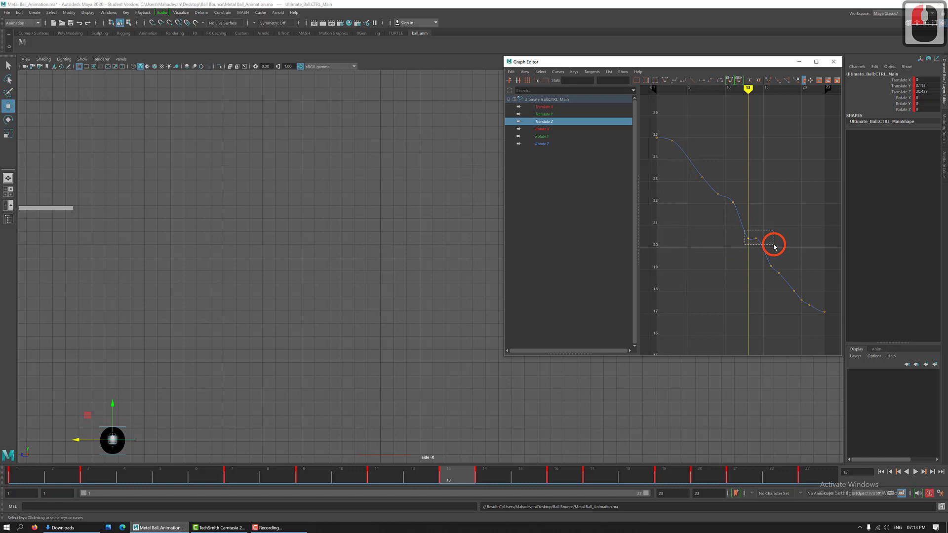
{"action": "left_click", "coordinate": [700, 80]}
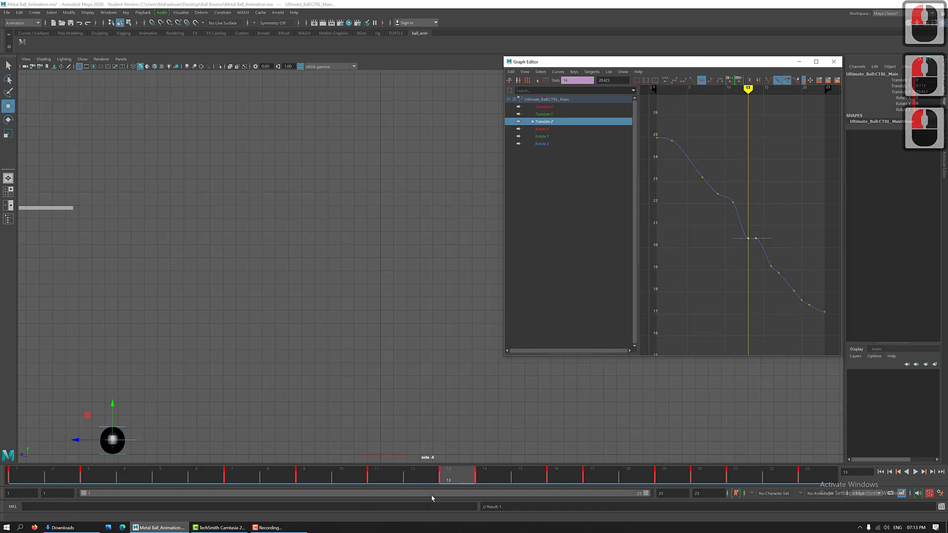
Scrub between frames 13 and 14, and through frames 2 to 13, to check the roll, fall and ground contact.
{"action": "left_click", "coordinate": [492, 475]}
{"action": "left_click", "coordinate": [465, 476]}
{"action": "left_click", "coordinate": [478, 477]}
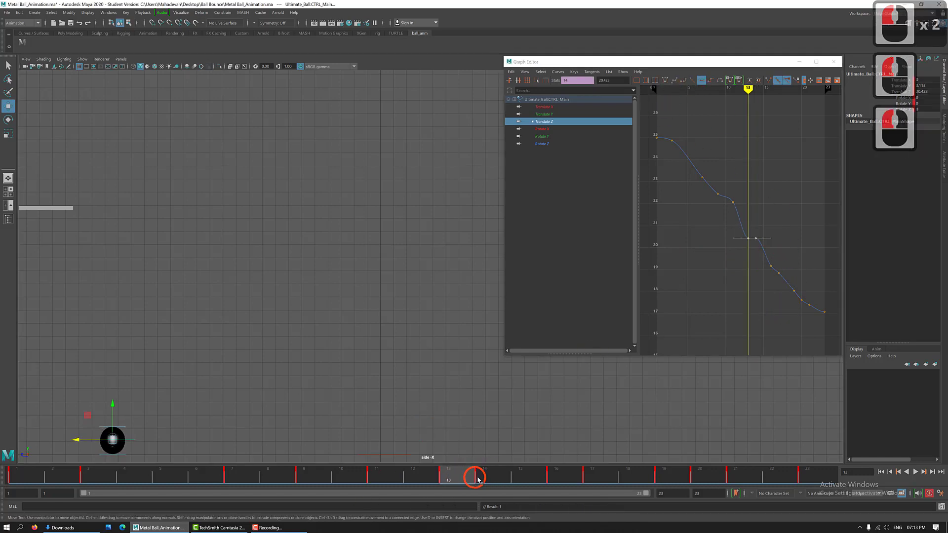
{"action": "left_click", "coordinate": [483, 475]}
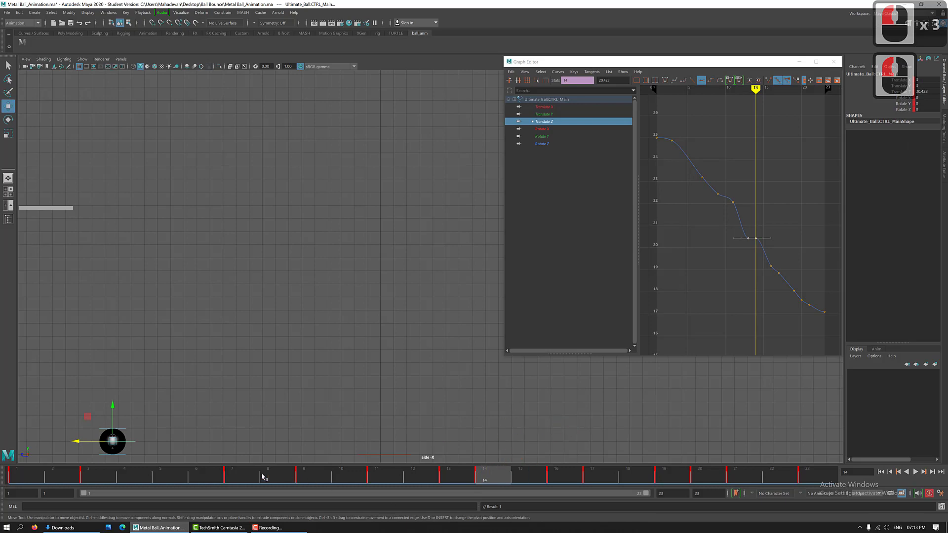
{"action": "left_click", "coordinate": [235, 478]}
{"action": "mouse_move", "coordinate": [253, 477]}
{"action": "left_mouse_down"}
{"action": "mouse_move", "coordinate": [464, 478]}
{"action": "mouse_move", "coordinate": [236, 478]}
{"action": "left_mouse_up"}
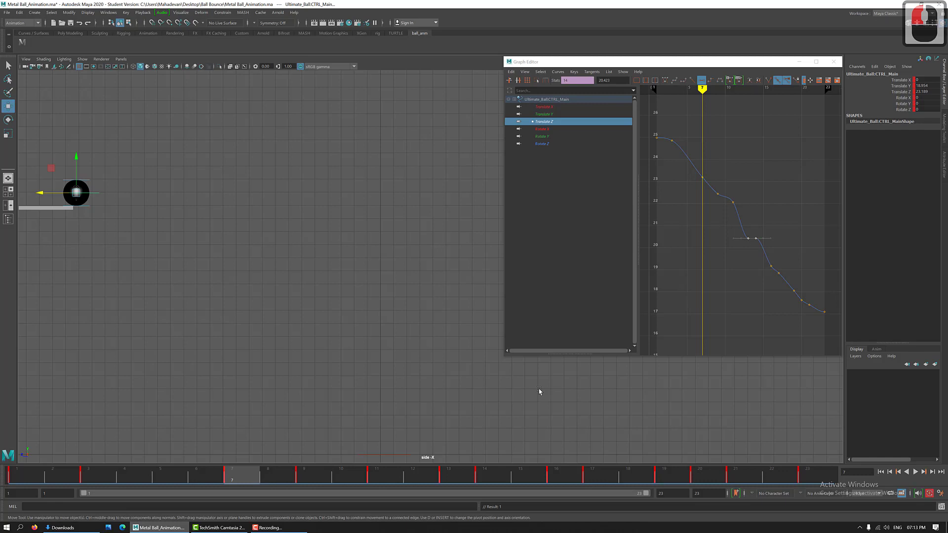
{"action": "left_click_drag", "start_coordinate": [47, 482], "coordinate": [236, 480]}
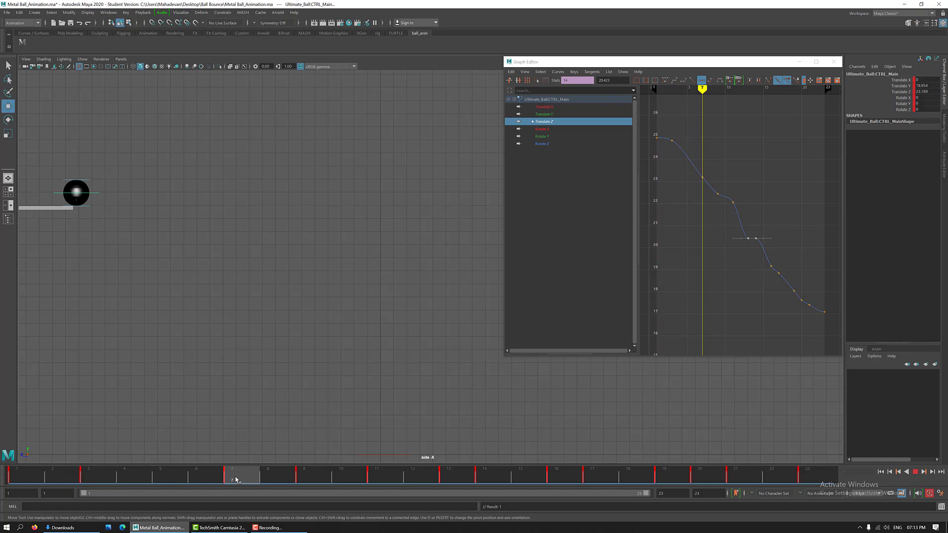
{"action": "left_click_drag", "start_coordinate": [284, 479], "coordinate": [448, 478]}
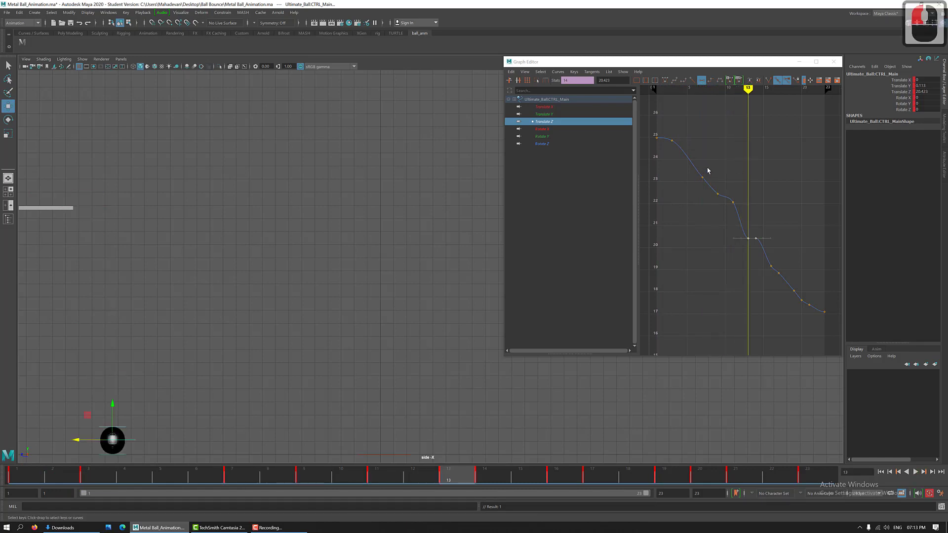
Lower the Translate Z key at frame 11 to about 21.29 and give the keys at frames 9, 11 and 13 linear tangents.
{"action": "left_click_drag", "start_coordinate": [712, 164], "coordinate": [757, 228]}
{"action": "key", "text": "f"}
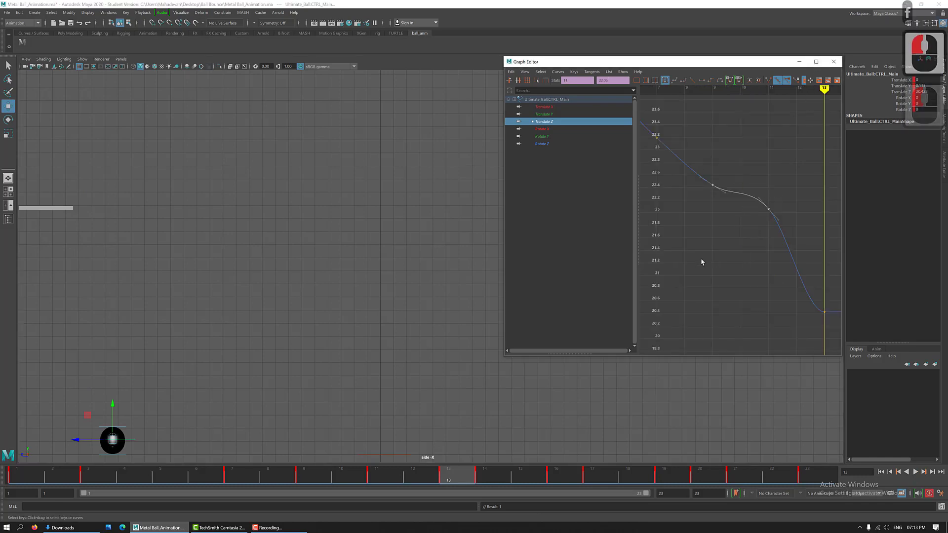
{"action": "left_click", "coordinate": [785, 197]}
{"action": "left_click_drag", "start_coordinate": [766, 196], "coordinate": [782, 222]}
{"action": "key", "text": "w"}
{"action": "middle_click_drag", "start_coordinate": [774, 177], "coordinate": [784, 234], "text": "shift"}
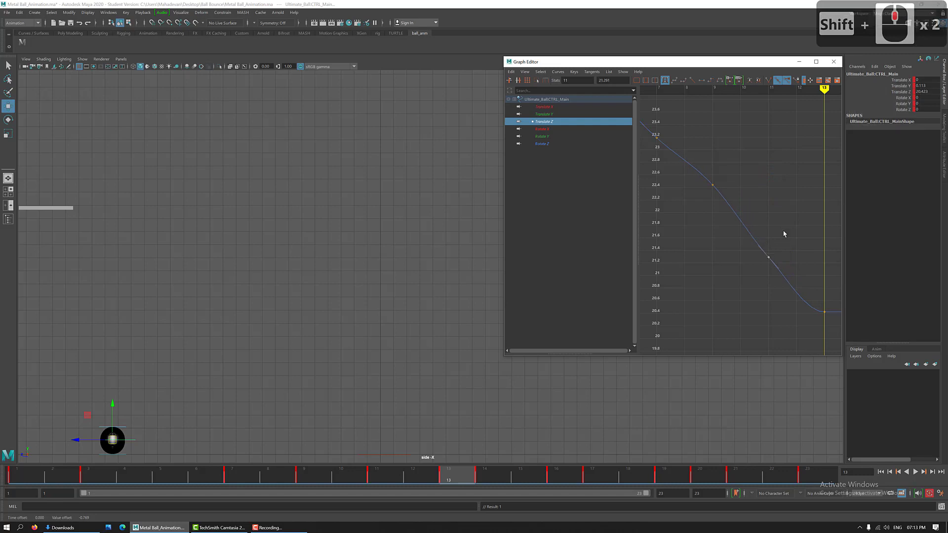
{"action": "left_click_drag", "start_coordinate": [698, 172], "coordinate": [822, 337]}
{"action": "left_click", "coordinate": [692, 82]}
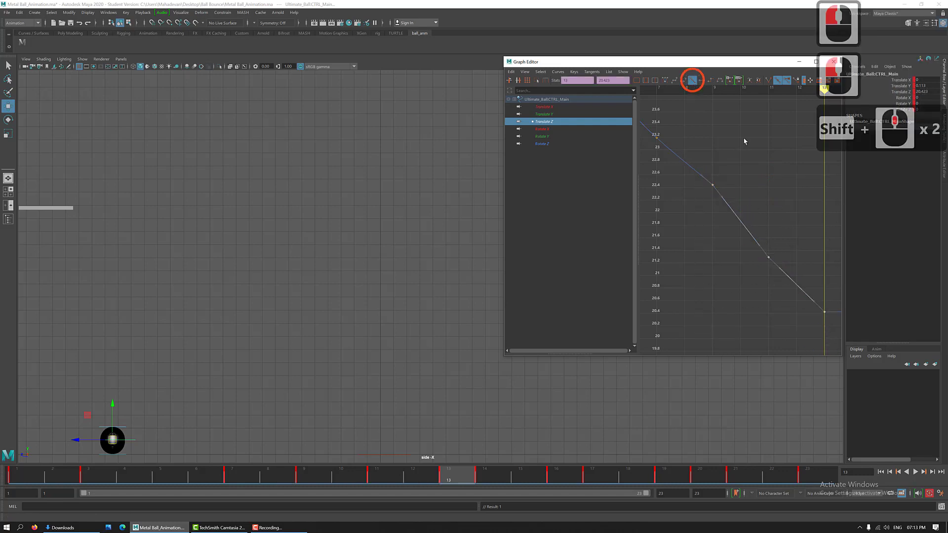
Lower the Translate Z key at frame 9 to about 22.28 to straighten the curve through the fall.
{"action": "left_click", "coordinate": [777, 216]}
{"action": "left_click", "coordinate": [692, 149]}
{"action": "left_click_drag", "start_coordinate": [691, 150], "coordinate": [740, 198]}
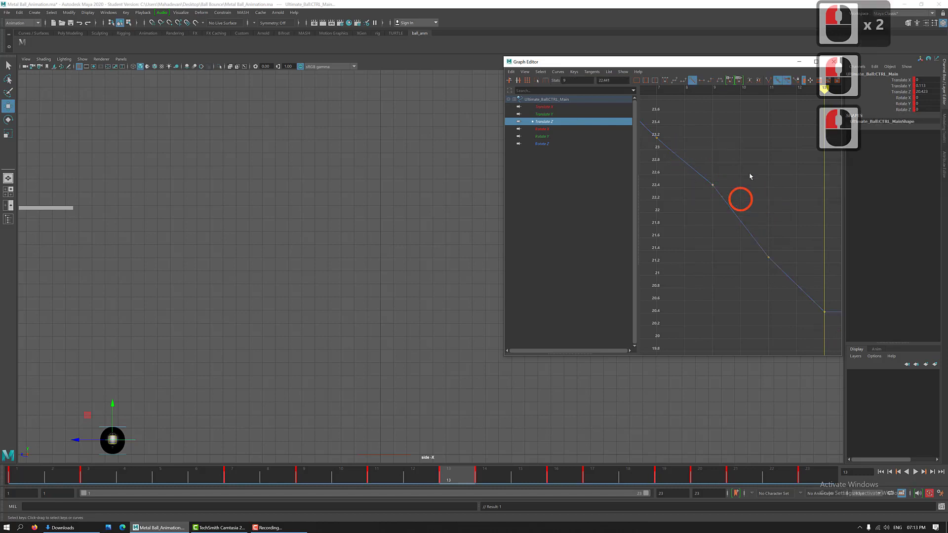
{"action": "middle_click_drag", "start_coordinate": [749, 176], "coordinate": [743, 169], "text": "shift"}
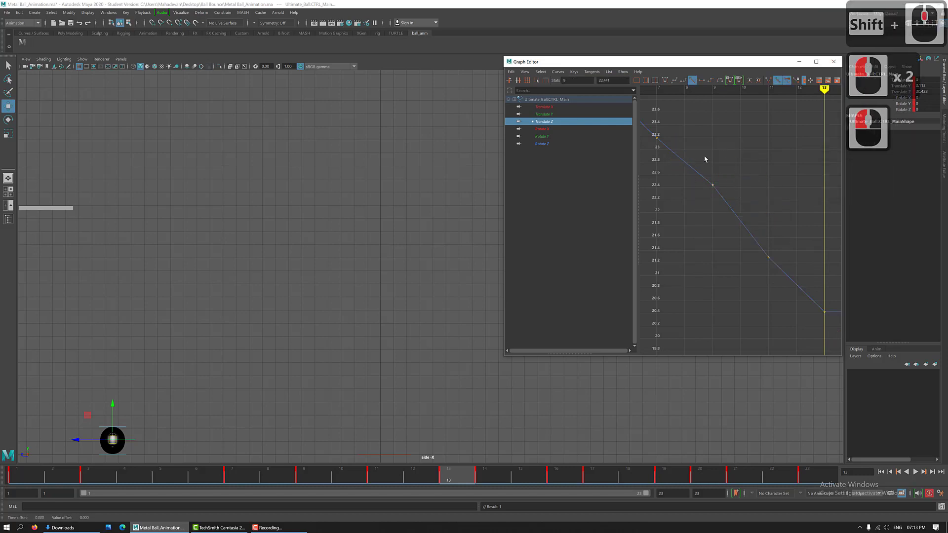
{"action": "left_click_drag", "start_coordinate": [701, 156], "coordinate": [735, 223]}
{"action": "middle_click_drag", "start_coordinate": [730, 175], "coordinate": [728, 182], "text": "shift"}
{"action": "scroll", "coordinate": [742, 205], "scroll_direction": "down", "scroll_amount": 2}
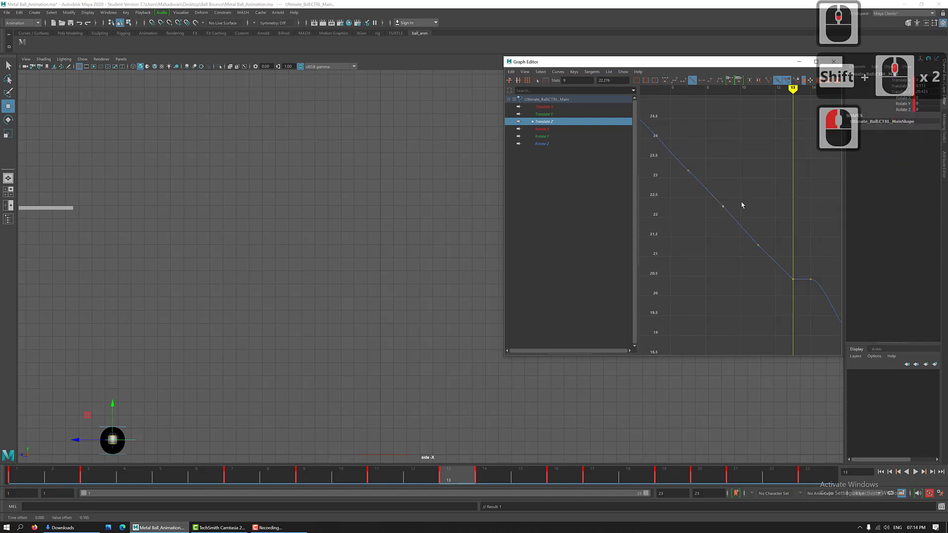
{"action": "scroll", "coordinate": [739, 204], "scroll_direction": "down", "scroll_amount": 2}
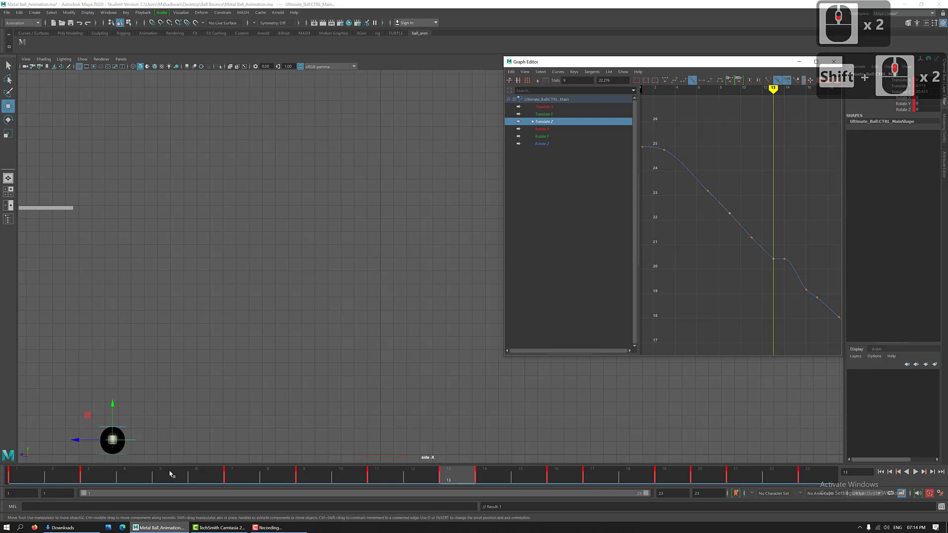
Play the fall and lower the ball vertically at frame 12, comparing its spacing across frames 11 to 13.
{"action": "left_click_drag", "start_coordinate": [182, 474], "coordinate": [556, 521]}
{"action": "key", "text": "alt+v"}
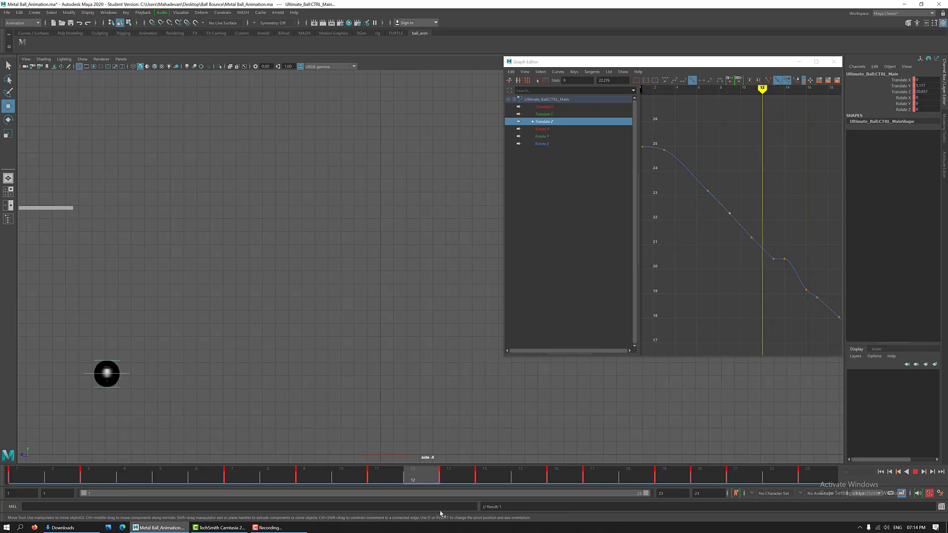
{"action": "left_click_drag", "start_coordinate": [383, 494], "coordinate": [411, 479]}
{"action": "left_click", "coordinate": [417, 479]}
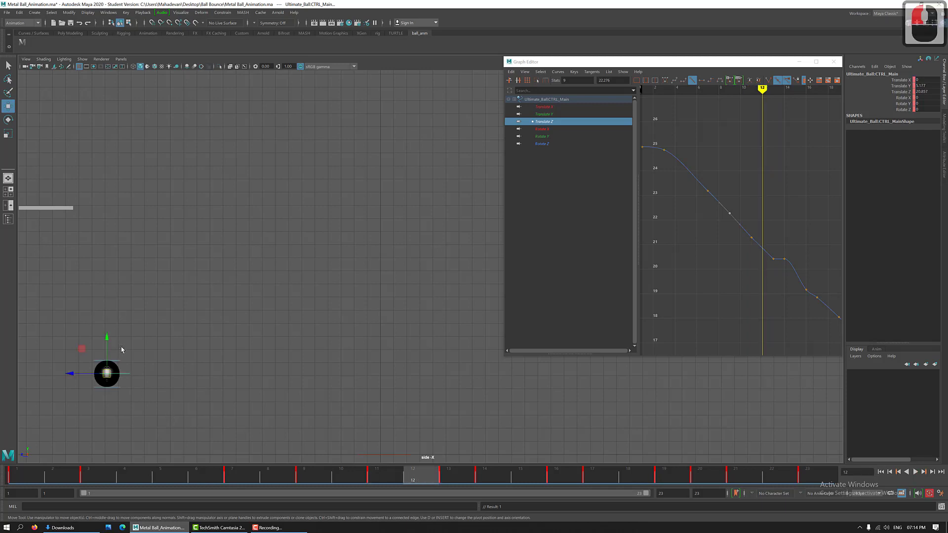
{"action": "left_click", "coordinate": [106, 342]}
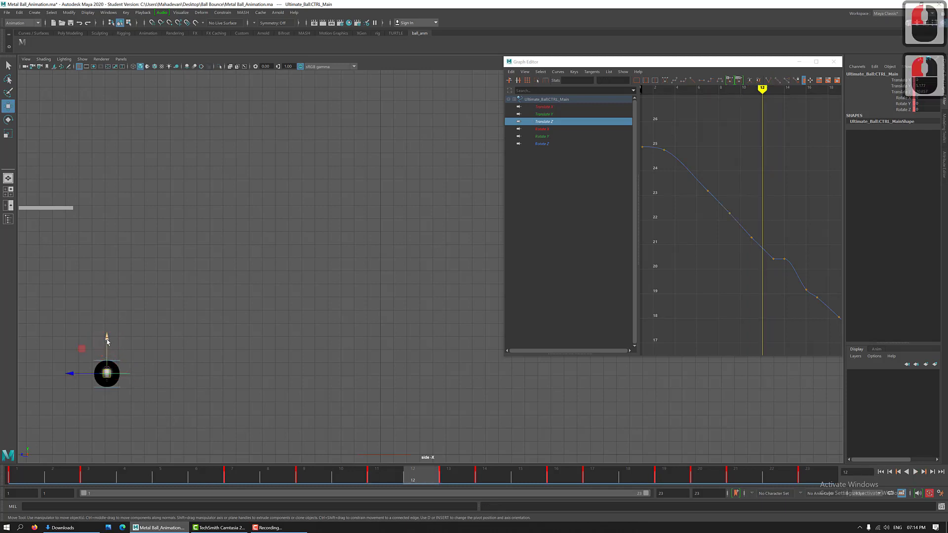
{"action": "left_click_drag", "start_coordinate": [105, 334], "coordinate": [110, 359]}
{"action": "left_click", "coordinate": [463, 479]}
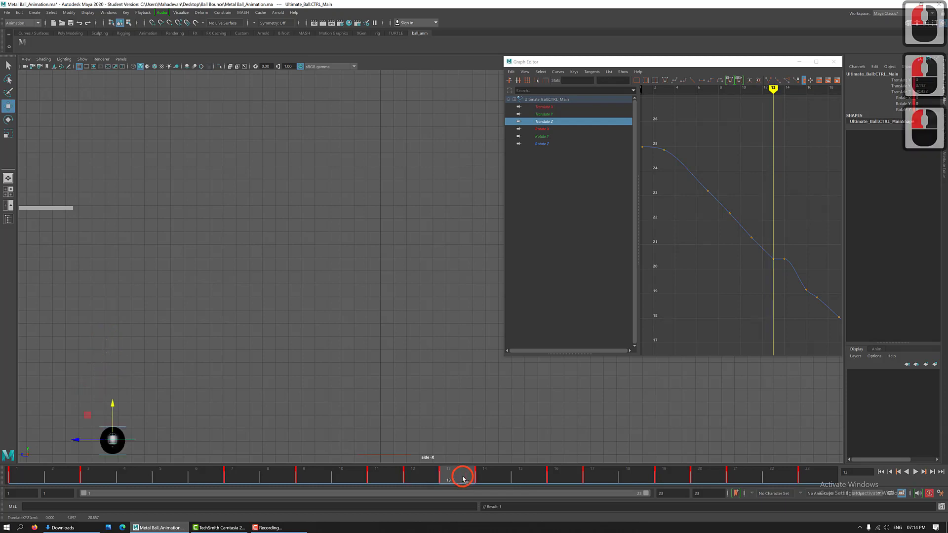
{"action": "left_click", "coordinate": [408, 491]}
{"action": "left_click", "coordinate": [387, 478]}
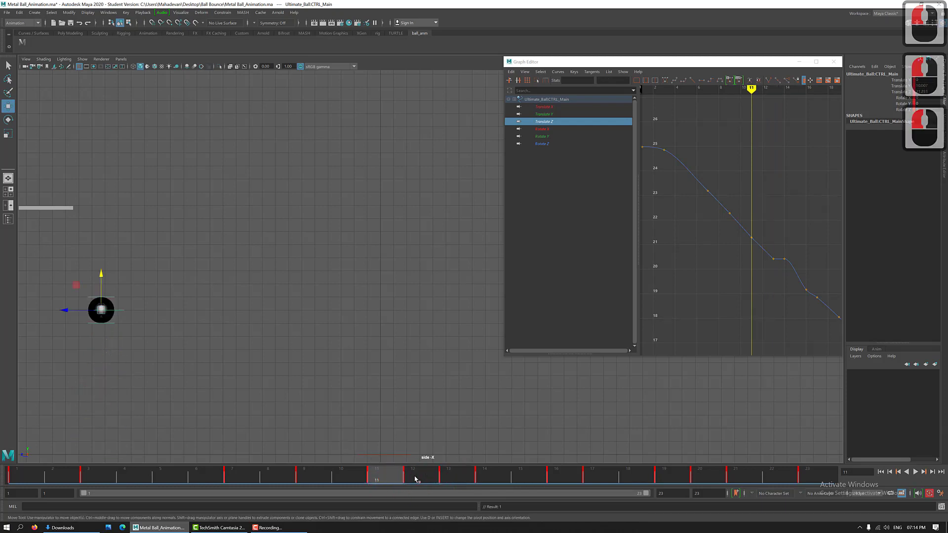
{"action": "left_click", "coordinate": [415, 478]}
{"action": "left_click", "coordinate": [463, 479]}
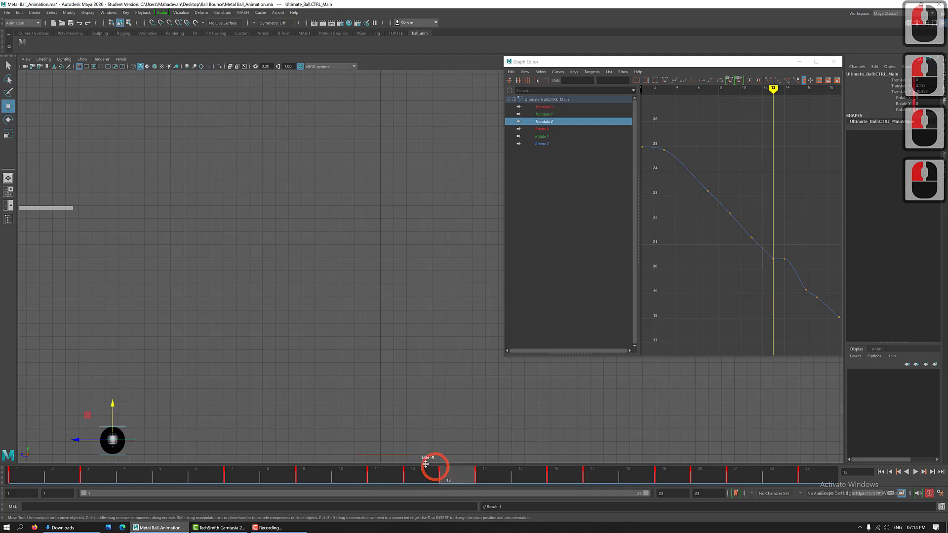
Raise the ball slightly at frame 12 to a Translate Y of about 5.405 and recheck the spacing in frames 11 to 13.
{"action": "left_click", "coordinate": [417, 478]}
{"action": "left_click", "coordinate": [177, 333]}
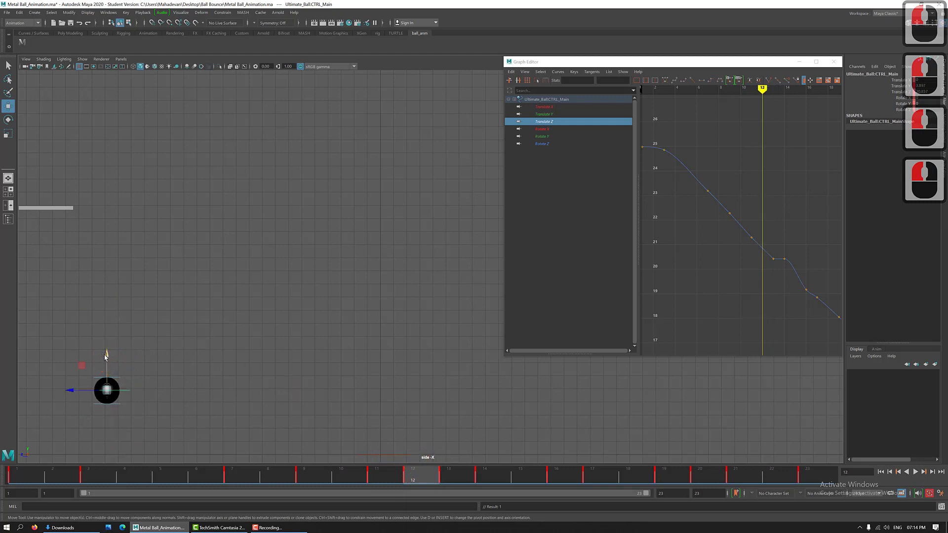
{"action": "left_click_drag", "start_coordinate": [107, 355], "coordinate": [108, 350]}
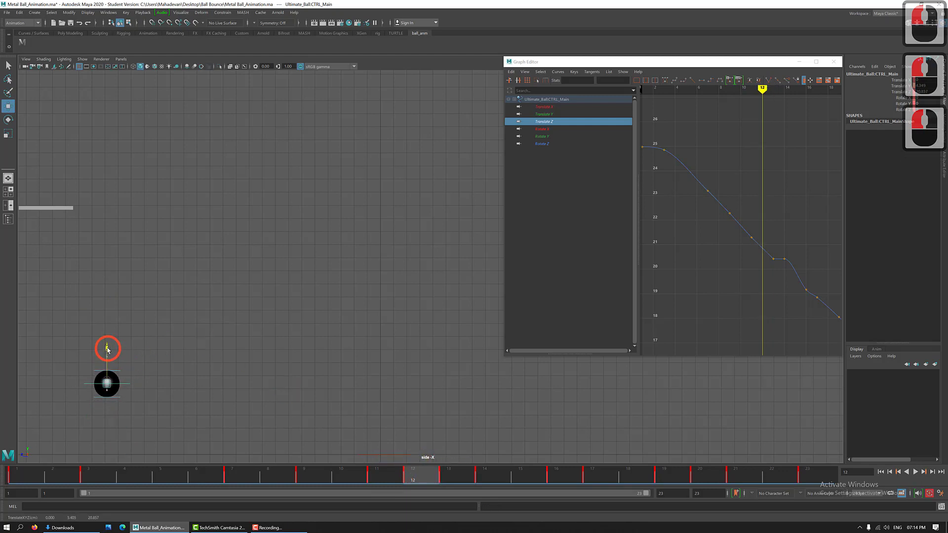
{"action": "left_click", "coordinate": [369, 479]}
{"action": "left_click", "coordinate": [413, 477]}
{"action": "left_click", "coordinate": [448, 475]}
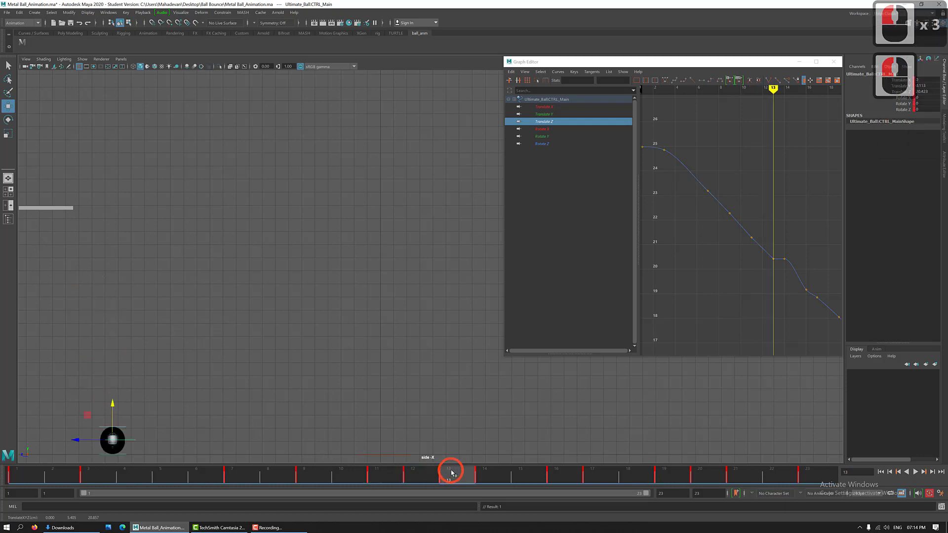
Step repeatedly through frames 13 to 17 to examine the ball's spacing as it leaves the ground into the first bounce.
{"action": "left_click", "coordinate": [486, 478]}
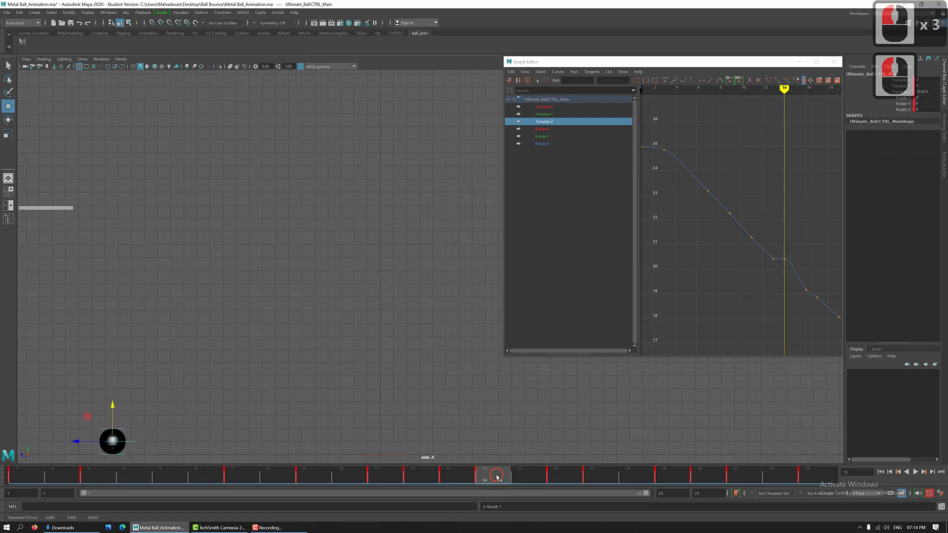
{"action": "left_click", "coordinate": [530, 481]}
{"action": "left_click", "coordinate": [539, 475]}
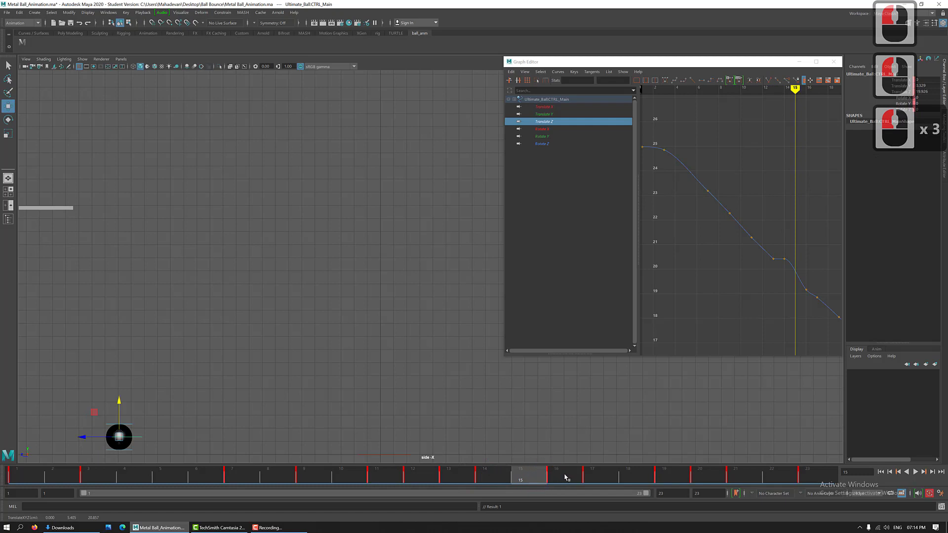
{"action": "left_click", "coordinate": [558, 477]}
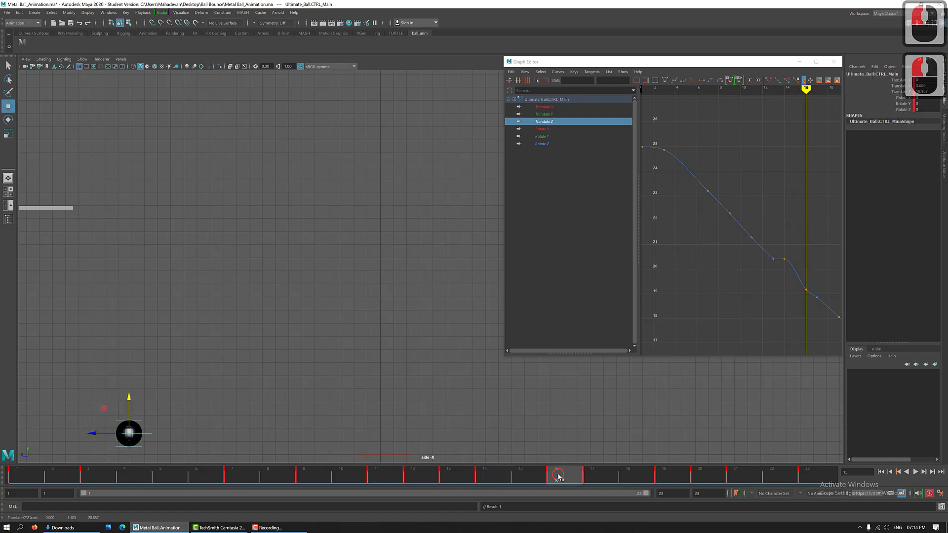
{"action": "left_click_drag", "start_coordinate": [575, 475], "coordinate": [587, 477]}
{"action": "left_click", "coordinate": [548, 477]}
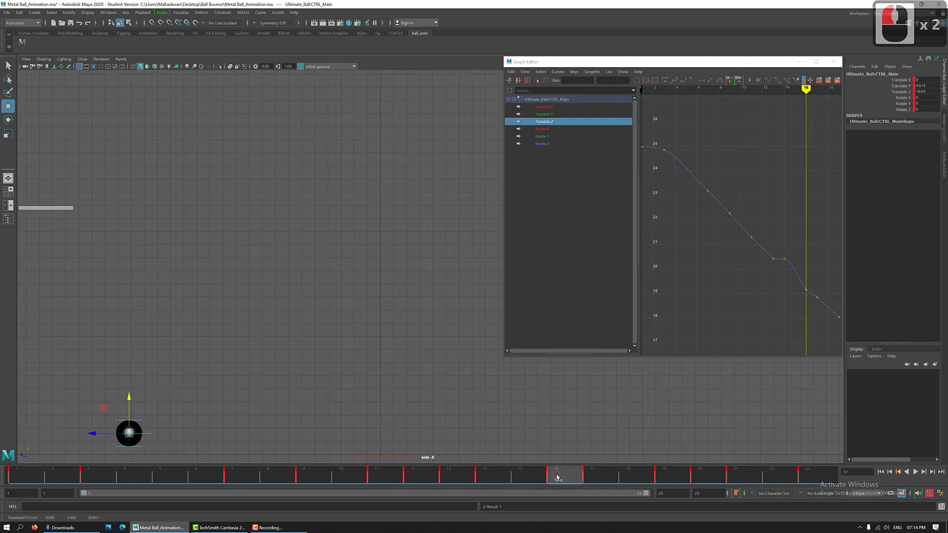
{"action": "left_click", "coordinate": [464, 475]}
{"action": "left_click", "coordinate": [450, 476]}
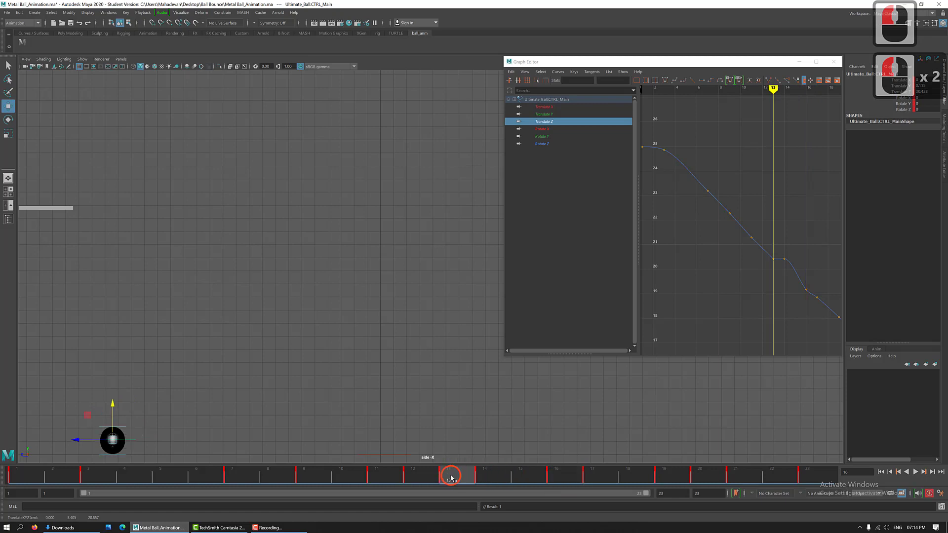
{"action": "left_click", "coordinate": [488, 477]}
{"action": "left_click", "coordinate": [518, 476]}
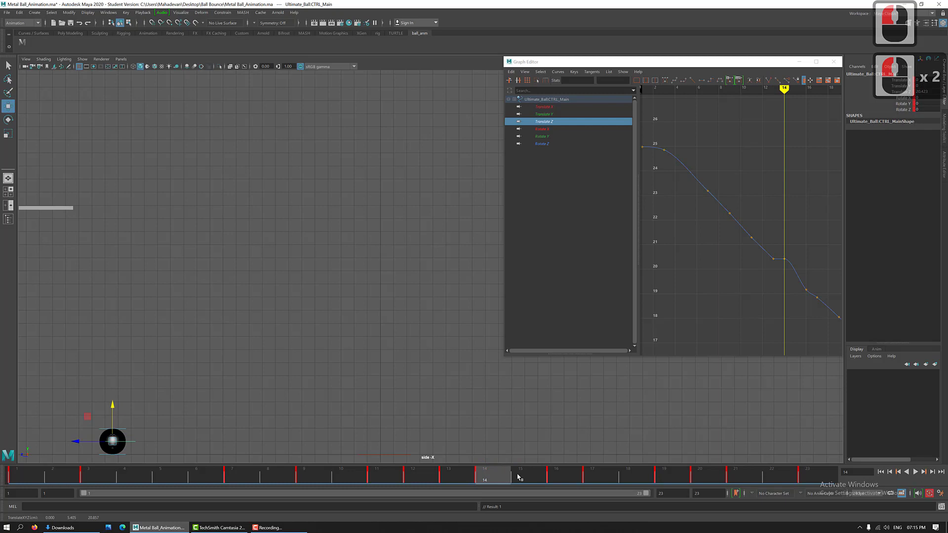
{"action": "left_click", "coordinate": [567, 480]}
{"action": "left_click", "coordinate": [582, 477]}
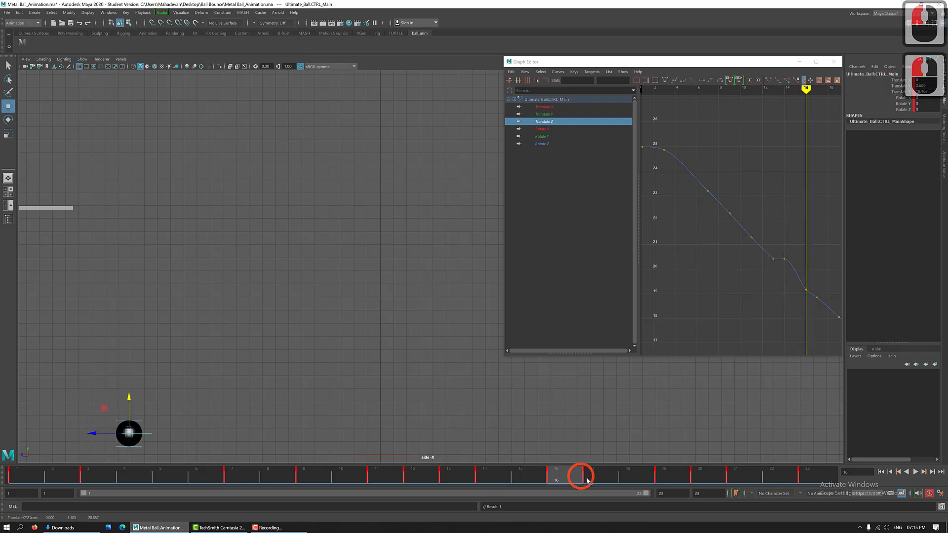
{"action": "left_click", "coordinate": [605, 479]}
{"action": "left_click", "coordinate": [604, 480]}
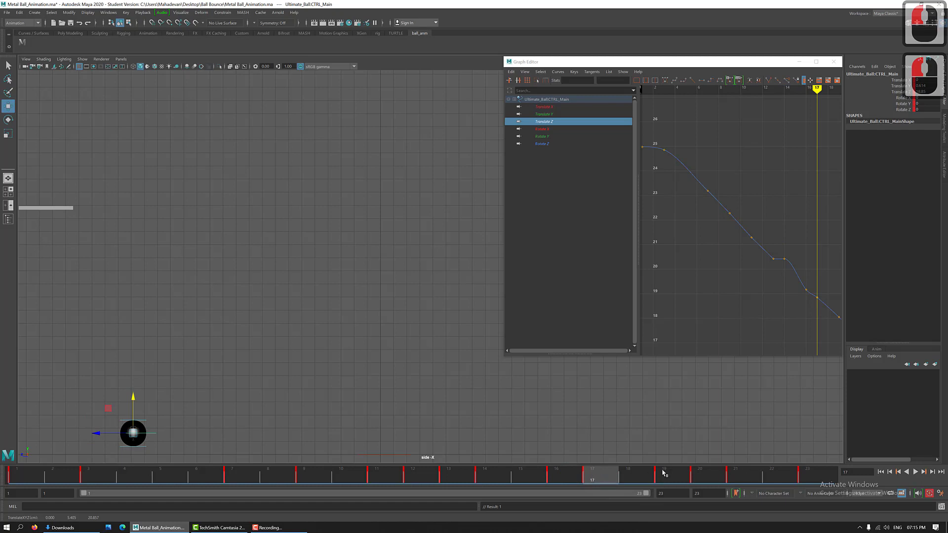
Examine the Translate Z curve from frame 14 to 23 and scrub those frames to check the ball's forward travel through the bounces.
{"action": "left_click_drag", "start_coordinate": [795, 252], "coordinate": [841, 335]}
{"action": "key", "text": "f"}
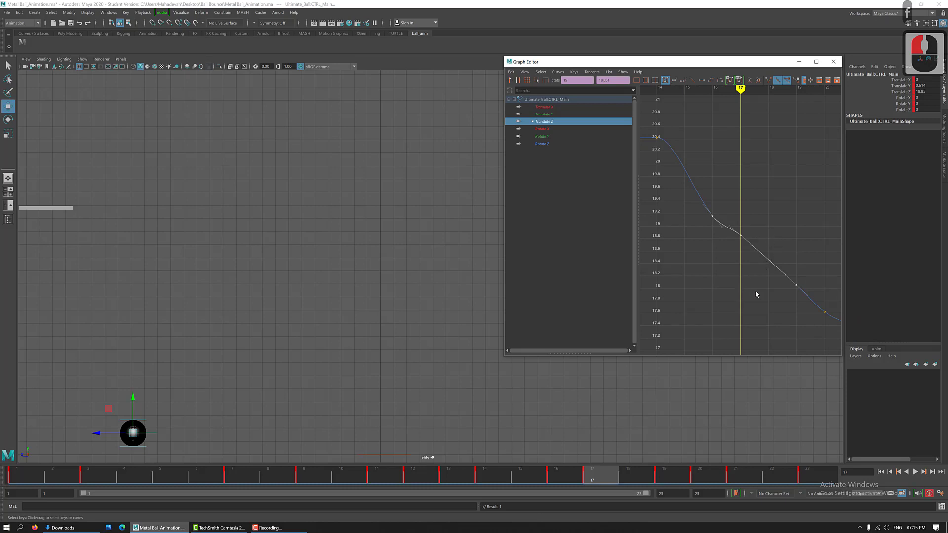
{"action": "right_click_drag", "start_coordinate": [756, 294], "coordinate": [749, 288], "text": "alt"}
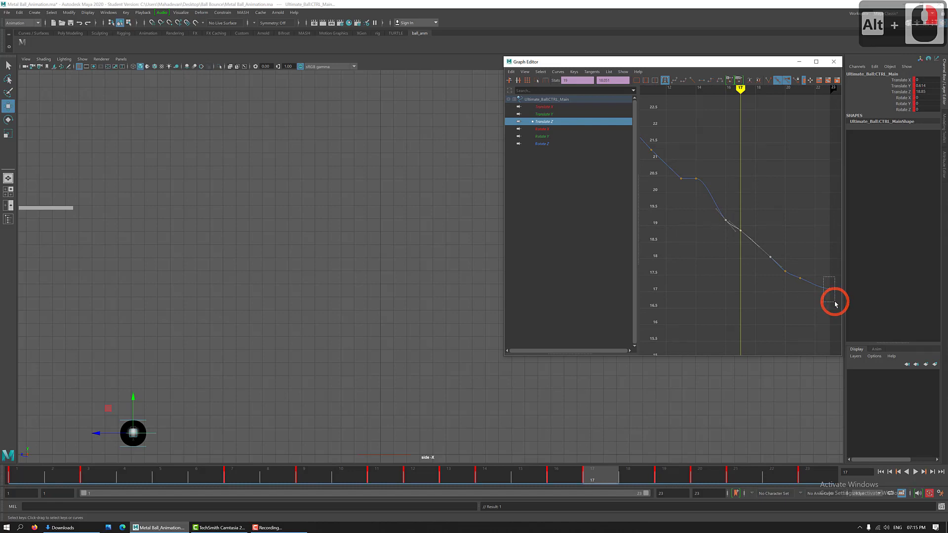
{"action": "left_click_drag", "start_coordinate": [835, 304], "coordinate": [835, 301]}
{"action": "left_click", "coordinate": [816, 477]}
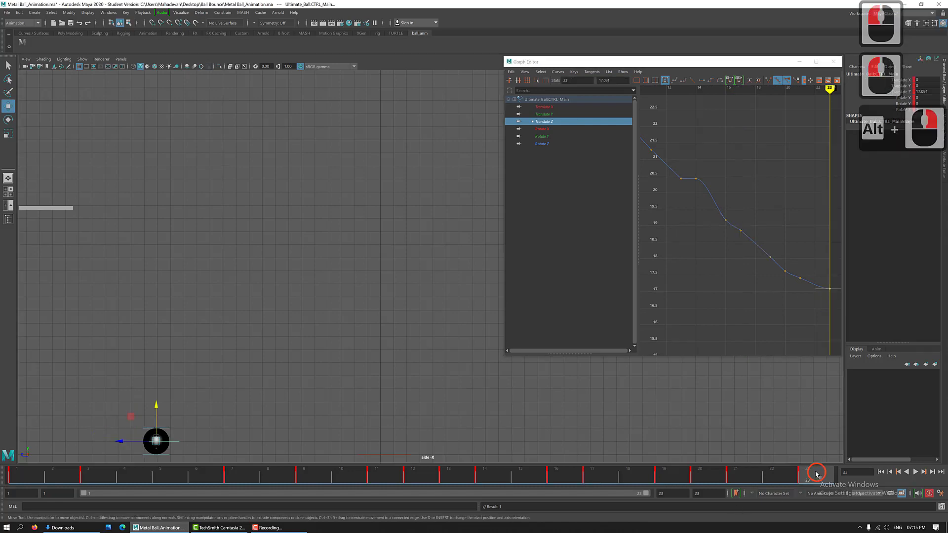
{"action": "left_click", "coordinate": [644, 478]}
{"action": "left_click_drag", "start_coordinate": [744, 482], "coordinate": [481, 482]}
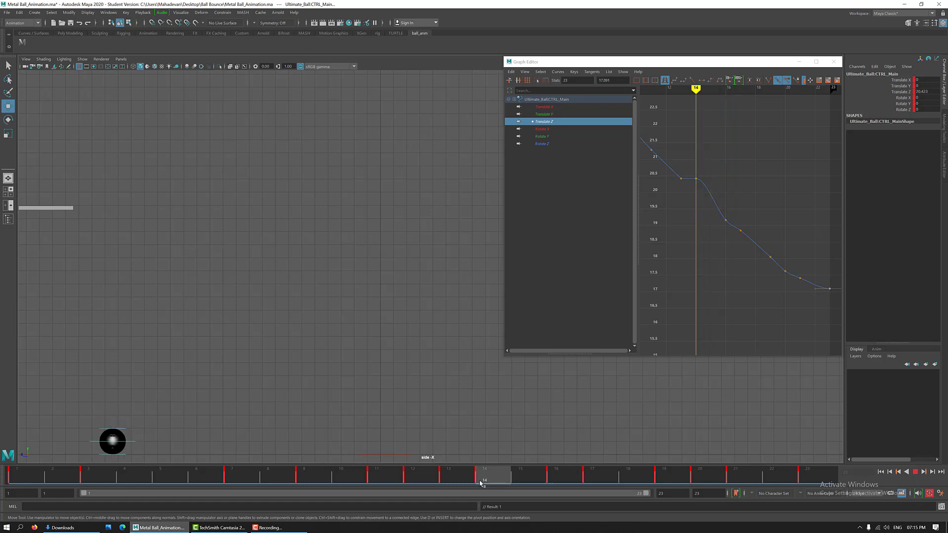
{"action": "left_click", "coordinate": [537, 477]}
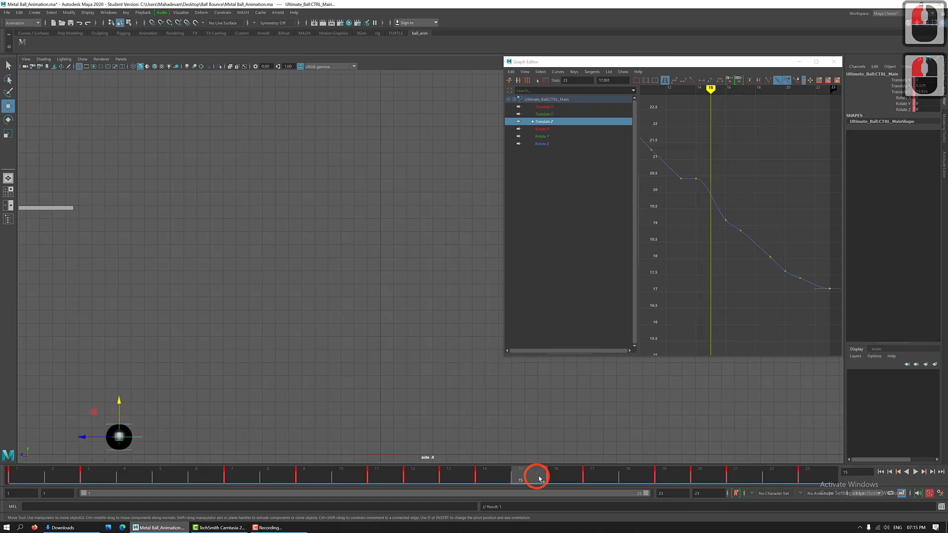
{"action": "left_click", "coordinate": [575, 477]}
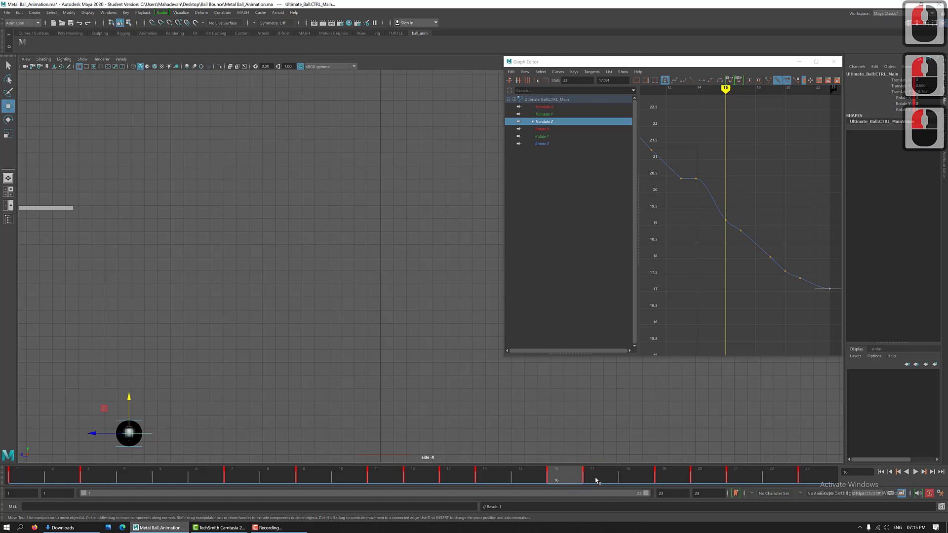
{"action": "left_click", "coordinate": [493, 475]}
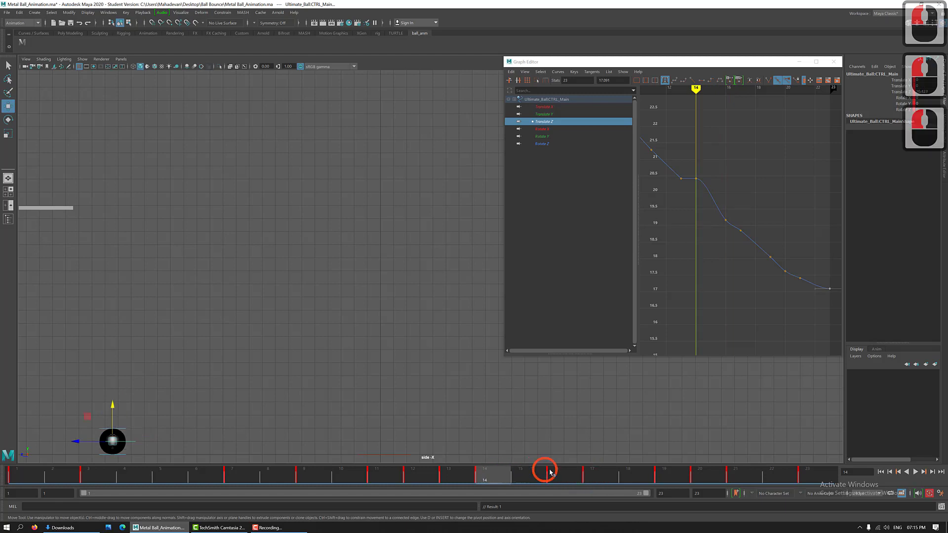
{"action": "left_click", "coordinate": [565, 473]}
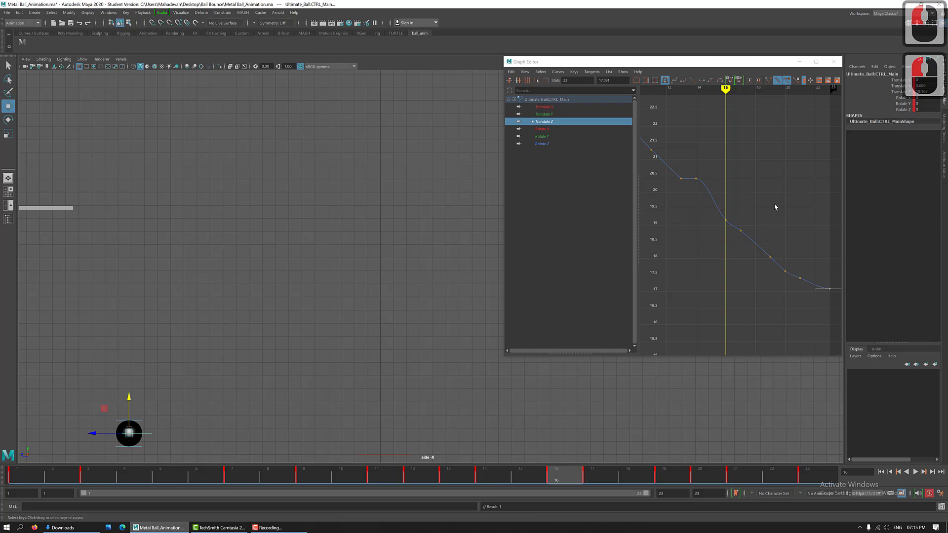
Raise the Translate Z key at frame 16 to about 19.361 to smooth the curve through the first bounce.
{"action": "left_click_drag", "start_coordinate": [713, 190], "coordinate": [735, 239]}
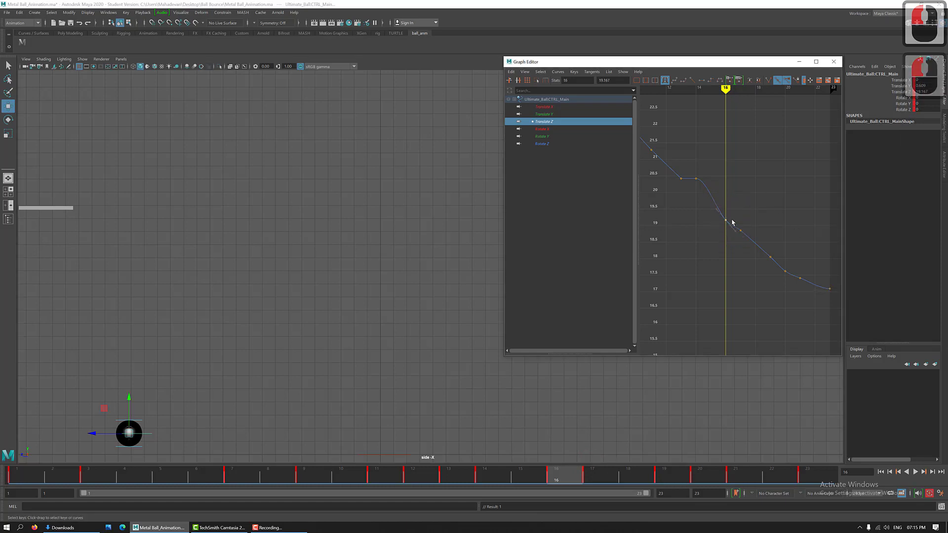
{"action": "key", "text": "w"}
{"action": "key", "text": "shift"}
{"action": "left_click_drag", "start_coordinate": [735, 207], "coordinate": [731, 199], "text": "shift"}
{"action": "middle_click_drag", "start_coordinate": [729, 199], "coordinate": [727, 199], "text": "shift"}
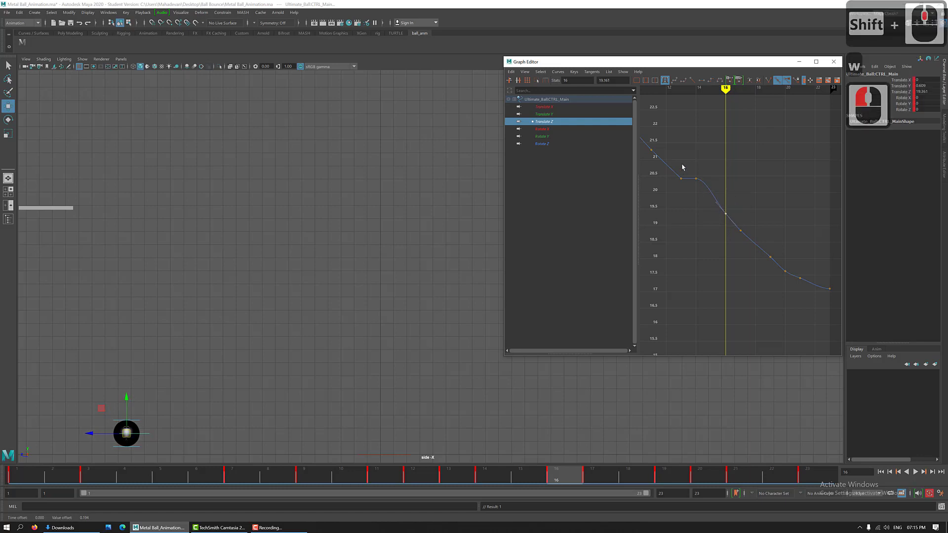
Raise the Translate Z key at frame 17 to about 18.925 to straighten the curve toward frame 19.
{"action": "left_click_drag", "start_coordinate": [691, 169], "coordinate": [738, 212], "text": "shift"}
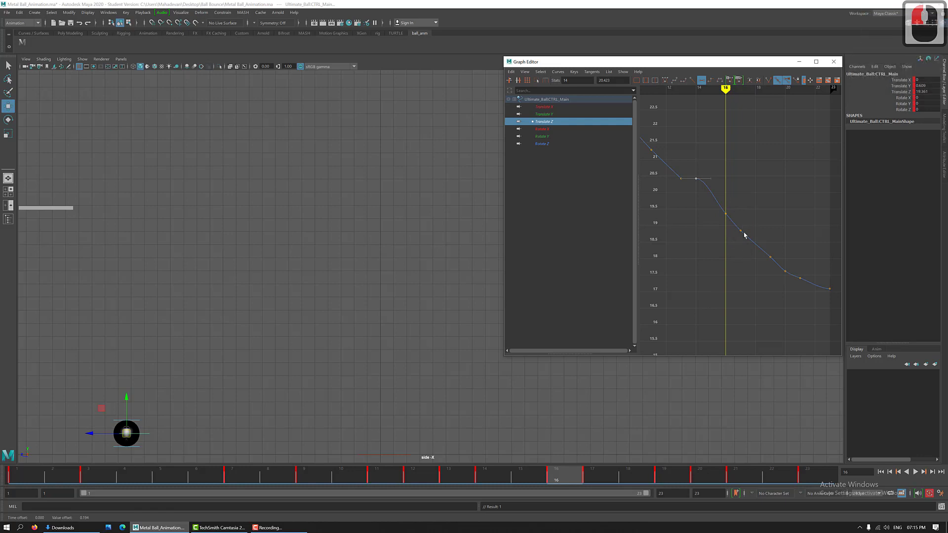
{"action": "left_click_drag", "start_coordinate": [736, 208], "coordinate": [753, 251]}
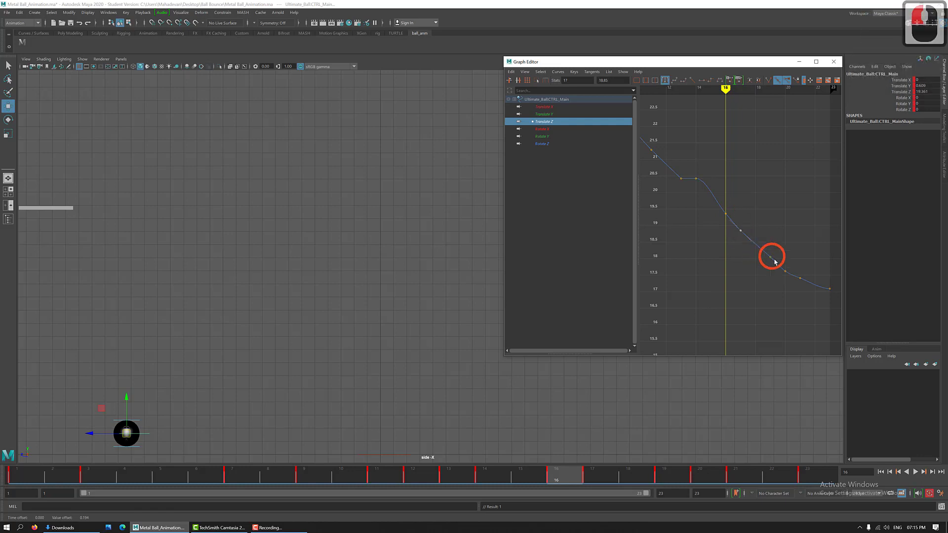
{"action": "left_click", "coordinate": [660, 476]}
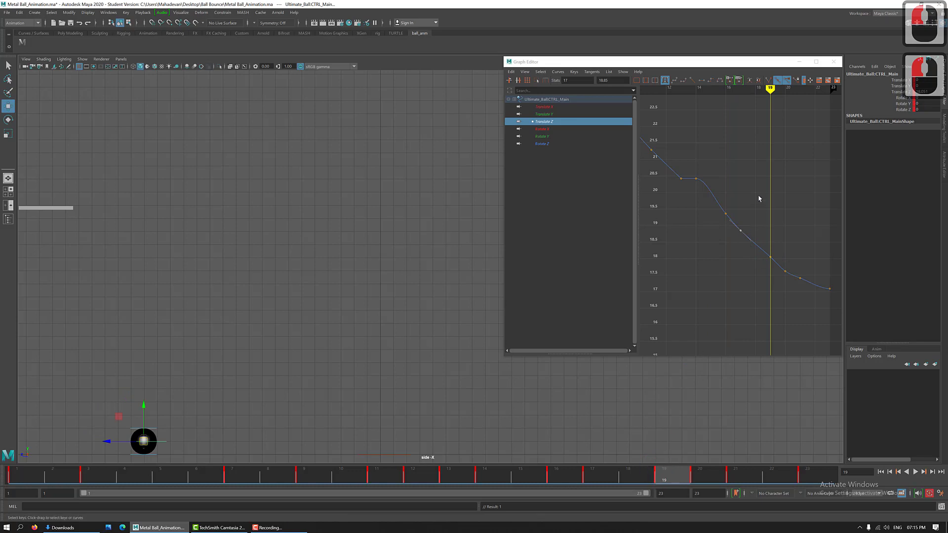
{"action": "left_click", "coordinate": [745, 188]}
{"action": "left_click_drag", "start_coordinate": [733, 201], "coordinate": [752, 202]}
Raise the Translate Z key at frame 16 to about 19.466 and step through frames 13 to 16 to check the bounce.
{"action": "left_click", "coordinate": [719, 208], "text": "shift"}
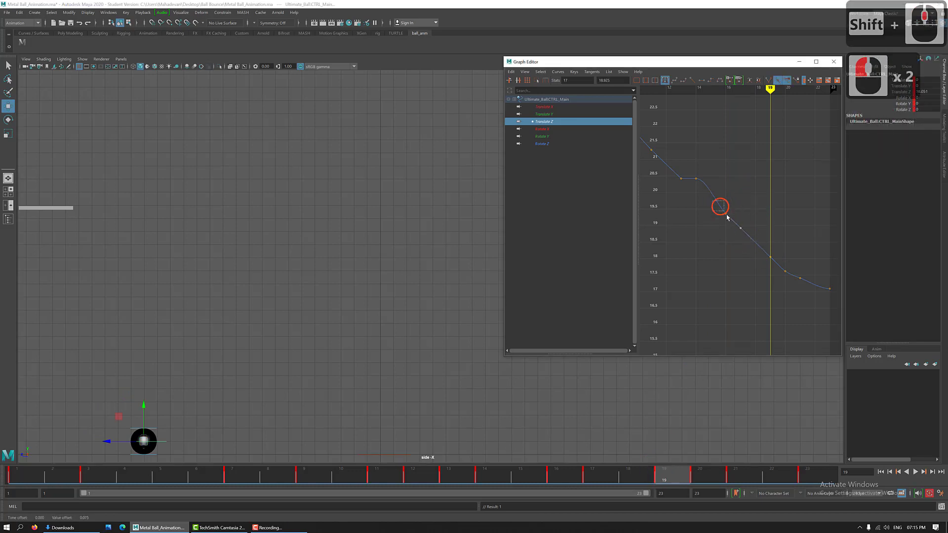
{"action": "left_click", "coordinate": [734, 221]}
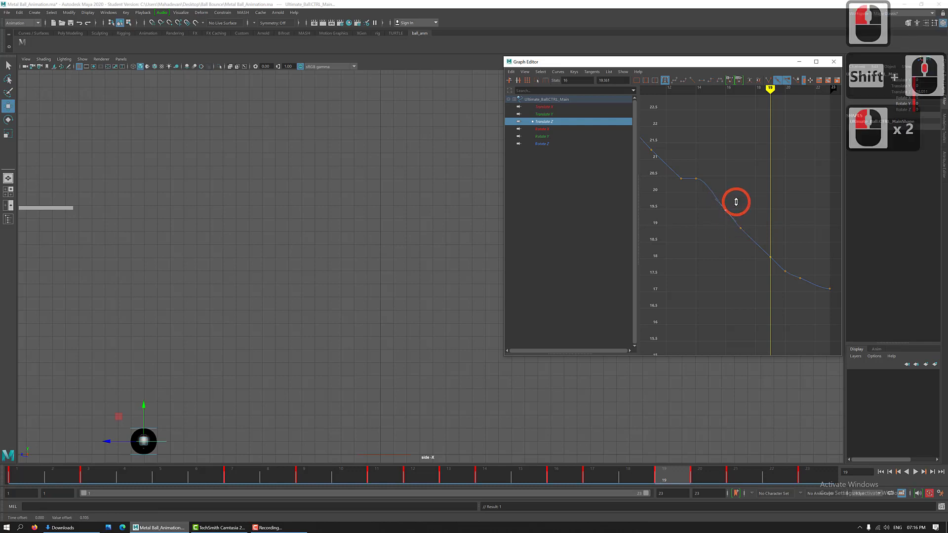
{"action": "middle_click_drag", "start_coordinate": [736, 202], "coordinate": [735, 202], "text": "shift"}
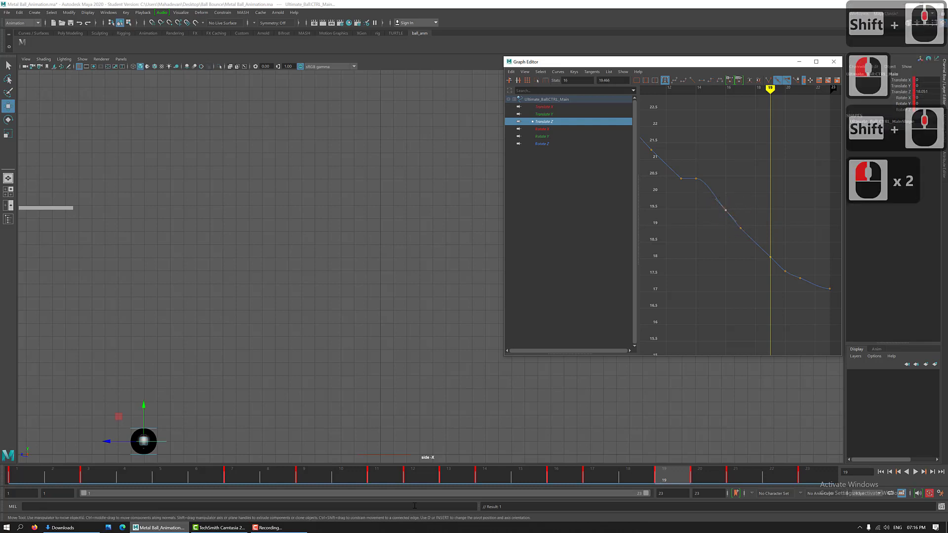
{"action": "left_click", "coordinate": [457, 478]}
{"action": "left_click", "coordinate": [482, 477]}
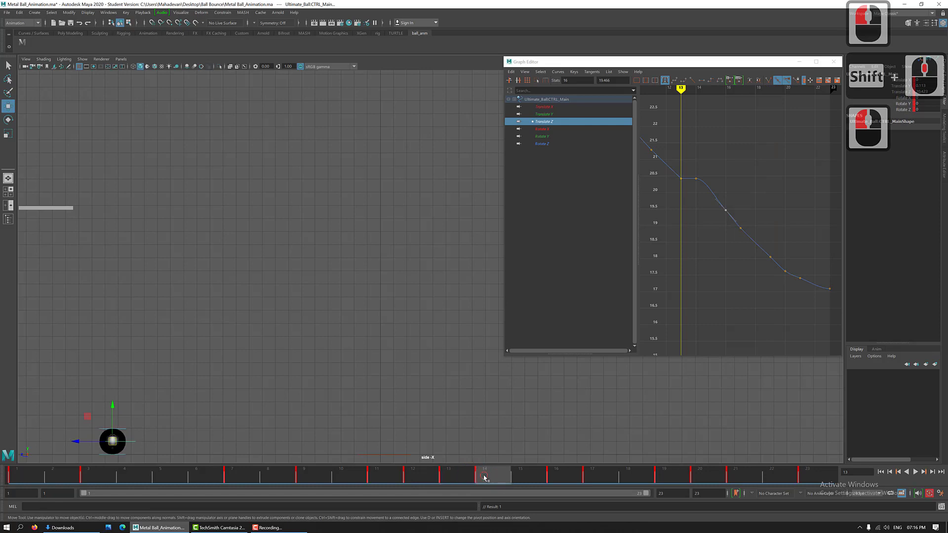
{"action": "left_click", "coordinate": [524, 477]}
{"action": "left_click", "coordinate": [566, 478]}
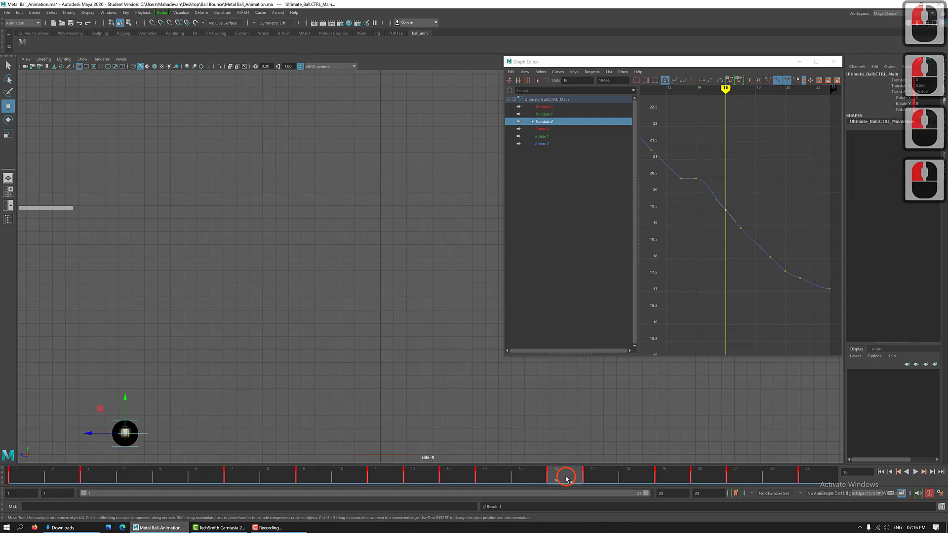
Step through frames 17 to 23 to check the ball's final bounces against the end of the Translate Z curve.
{"action": "left_click", "coordinate": [593, 478]}
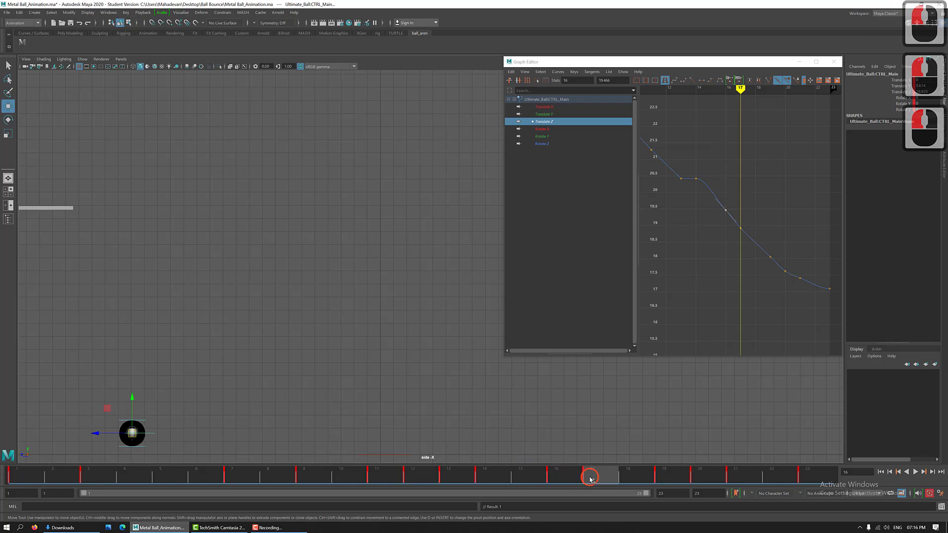
{"action": "left_click", "coordinate": [634, 478]}
{"action": "left_click", "coordinate": [683, 478]}
{"action": "left_click", "coordinate": [699, 478]}
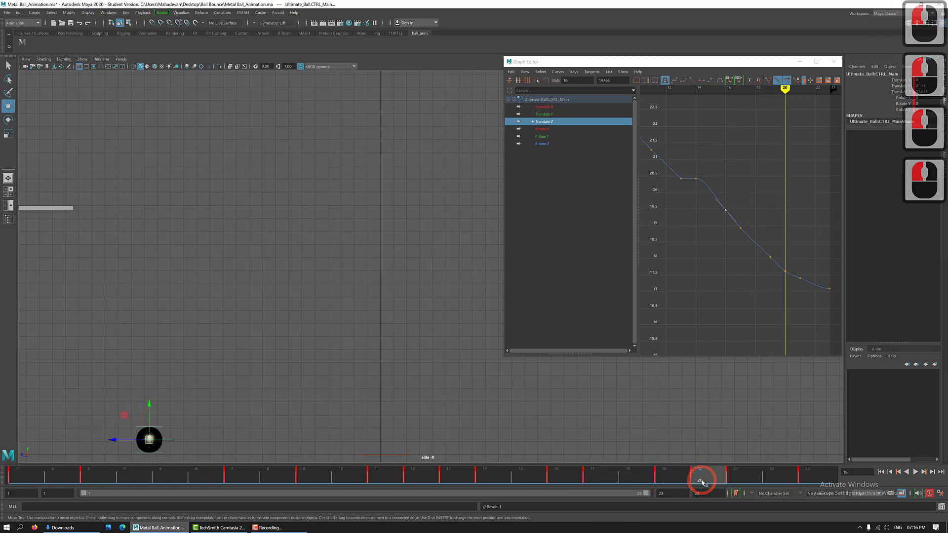
{"action": "left_click", "coordinate": [740, 478]}
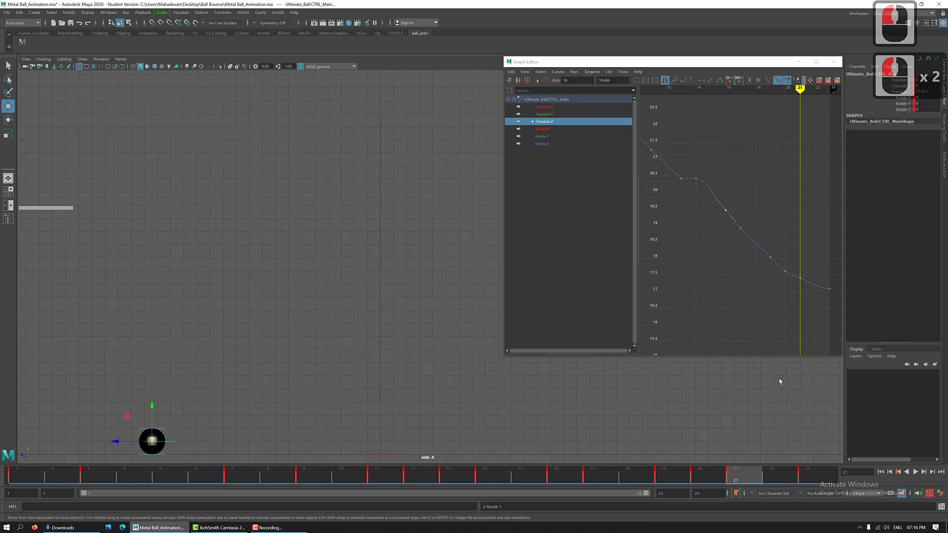
{"action": "left_click", "coordinate": [791, 479]}
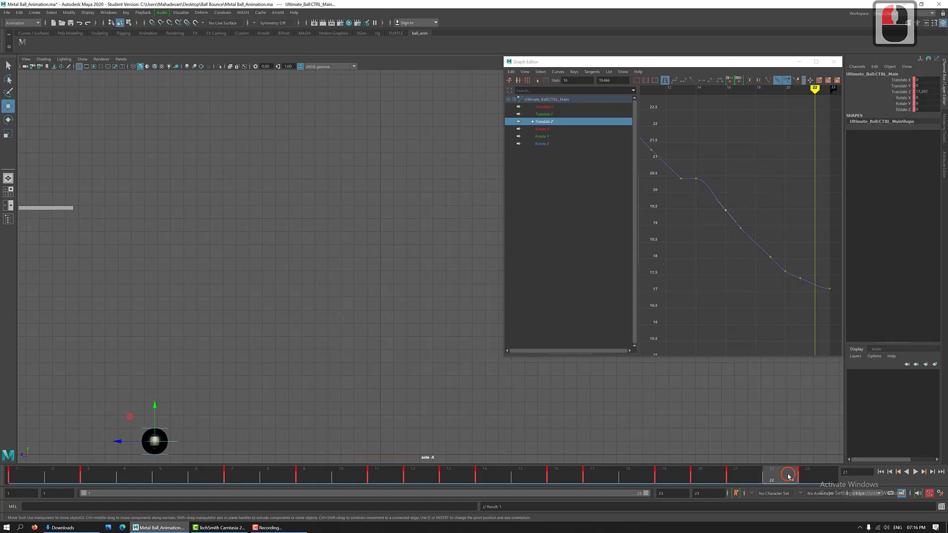
{"action": "left_click", "coordinate": [804, 476]}
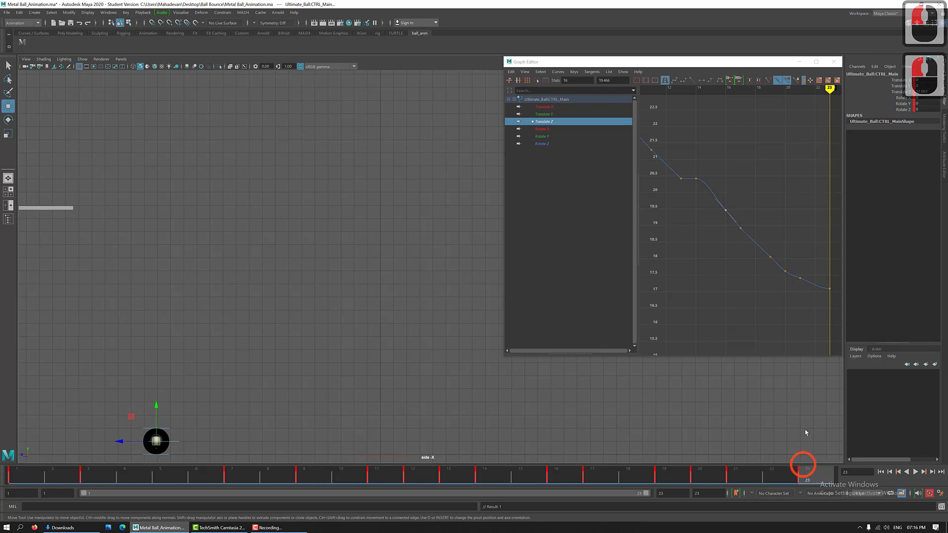
{"action": "left_click_drag", "start_coordinate": [795, 256], "coordinate": [808, 281]}
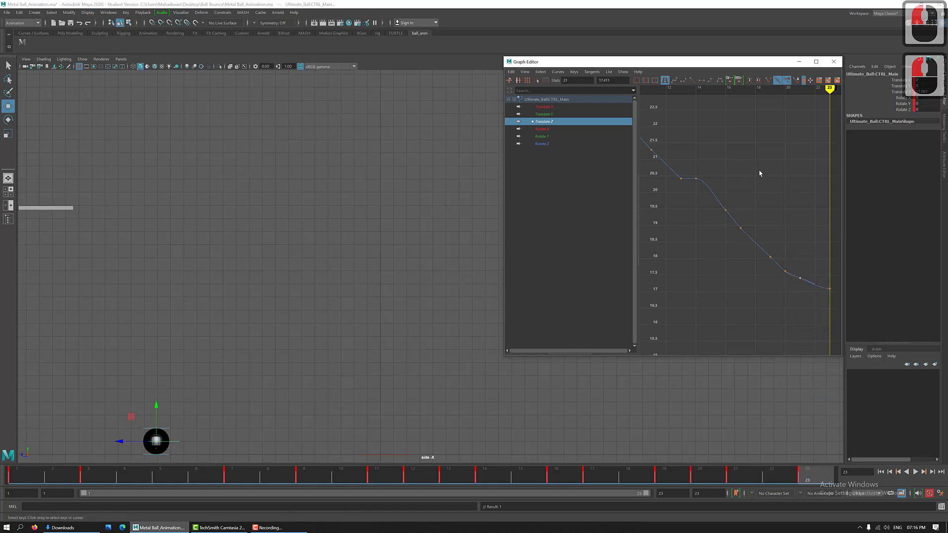
Scrub and play the animation in the side view with the Graph Editor minimized, and restore the editor.
{"action": "left_click", "coordinate": [833, 61]}
{"action": "left_click", "coordinate": [175, 478]}
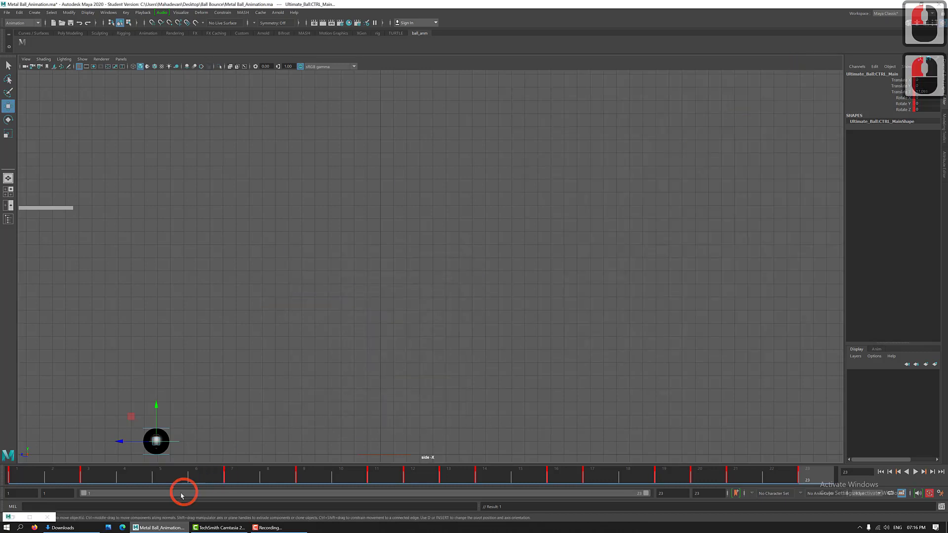
{"action": "left_click_drag", "start_coordinate": [142, 477], "coordinate": [9, 477]}
{"action": "key", "text": "alt+v"}
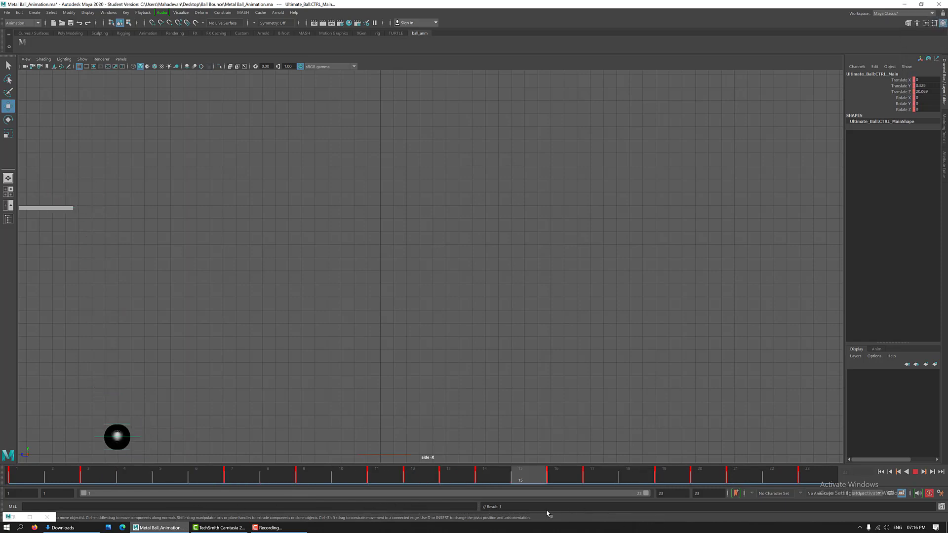
{"action": "left_click_drag", "start_coordinate": [582, 513], "coordinate": [507, 507]}
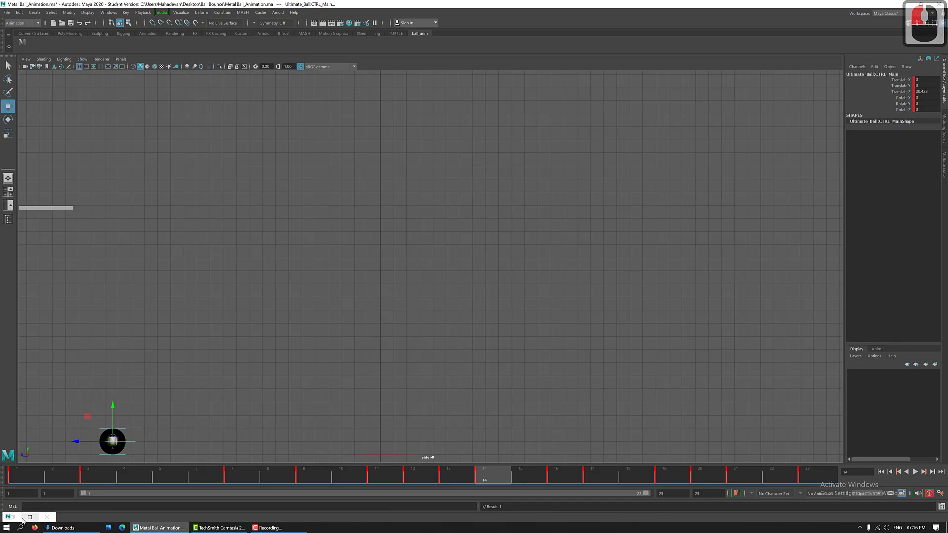
{"action": "left_click", "coordinate": [30, 517]}
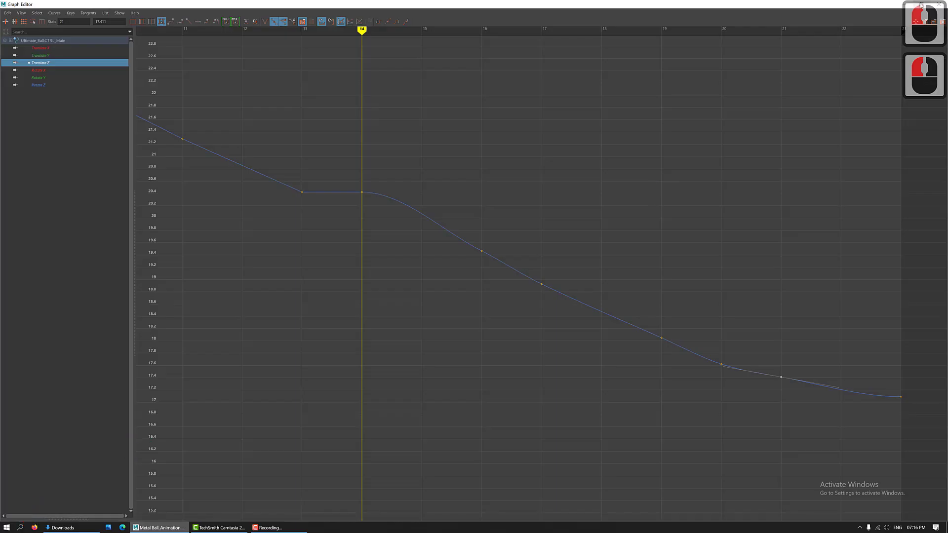
{"action": "left_click", "coordinate": [921, 5]}
{"action": "left_click", "coordinate": [735, 236]}
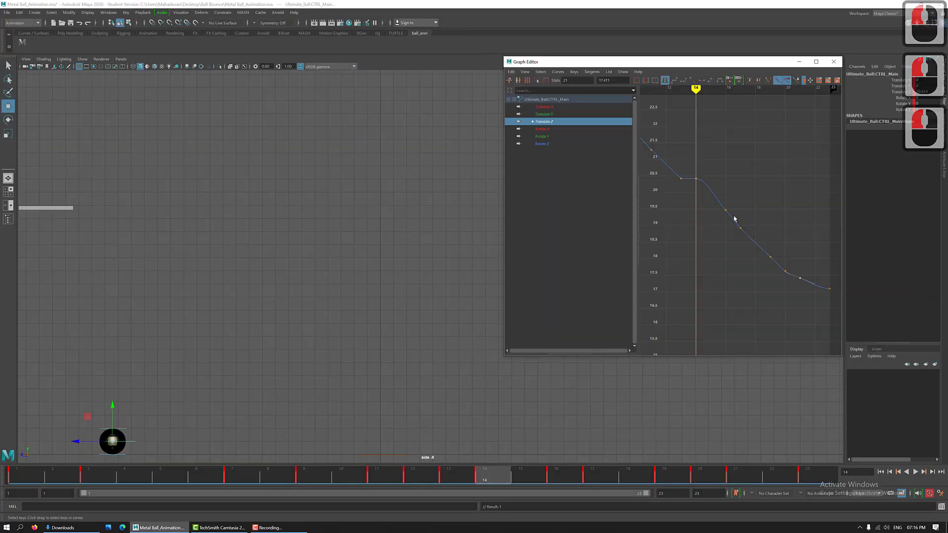
Scrub between frames 12 and 23 to review the ball's landing and bounces against the Translate Z curve.
{"action": "left_click", "coordinate": [425, 477]}
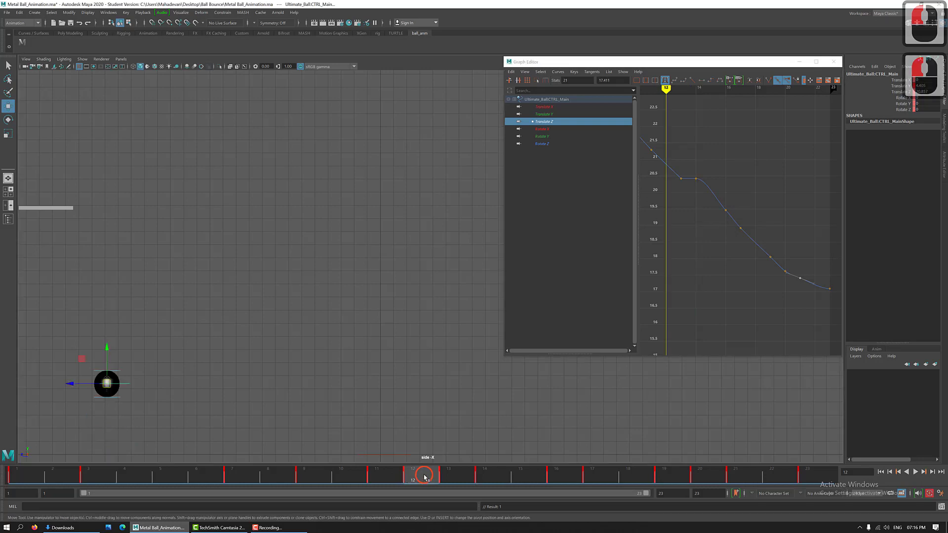
{"action": "left_click", "coordinate": [484, 477]}
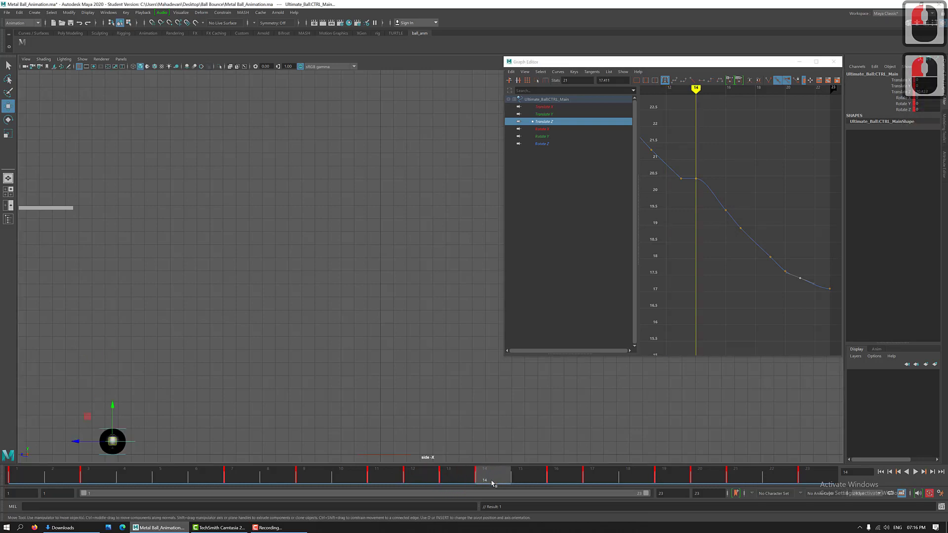
{"action": "mouse_move", "coordinate": [501, 476]}
{"action": "left_mouse_down"}
{"action": "mouse_move", "coordinate": [638, 484]}
{"action": "mouse_move", "coordinate": [493, 478]}
{"action": "mouse_move", "coordinate": [632, 486]}
{"action": "mouse_move", "coordinate": [607, 489]}
{"action": "left_mouse_up"}
{"action": "left_click", "coordinate": [758, 235]}
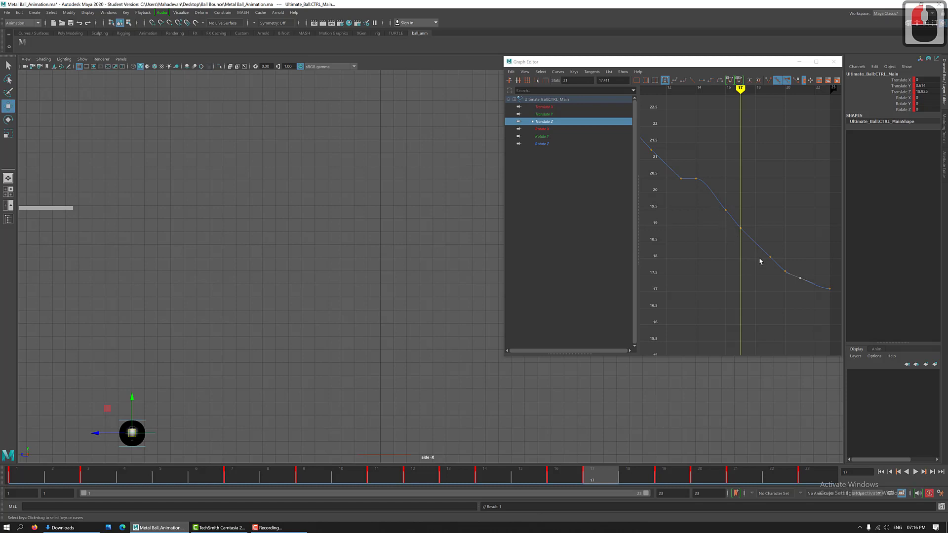
{"action": "left_click", "coordinate": [651, 476]}
{"action": "left_click", "coordinate": [664, 478]}
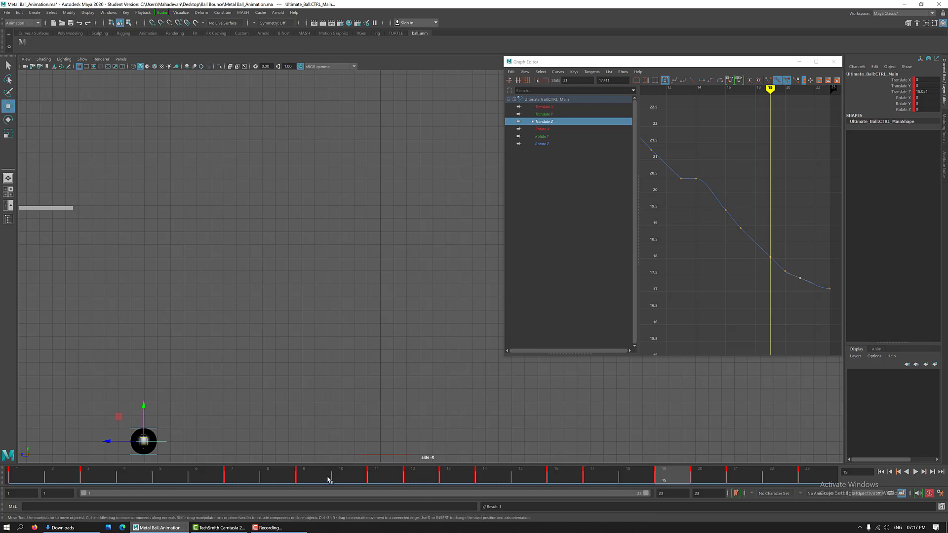
{"action": "left_click_drag", "start_coordinate": [329, 479], "coordinate": [817, 481]}
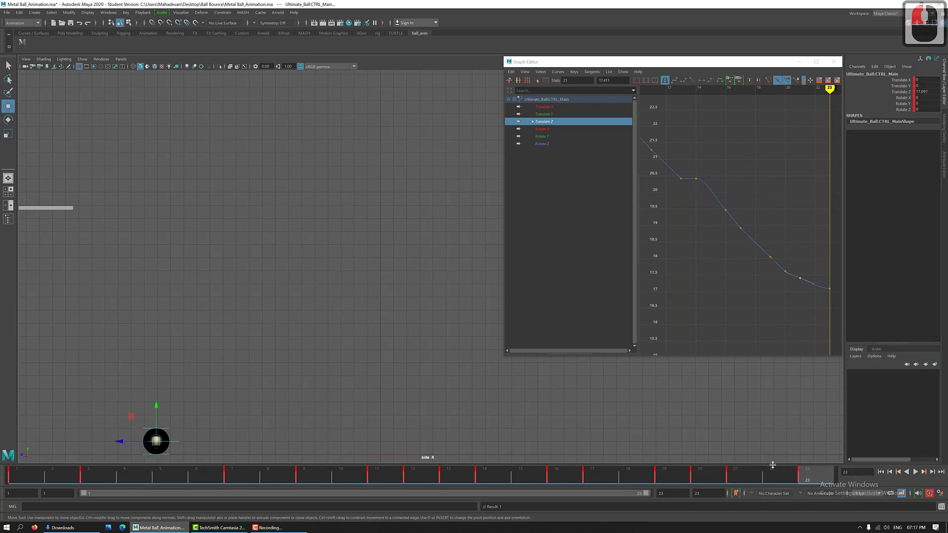
Save the Metal Ball_Animation.ma scene, accepting the student version notice.
{"action": "key", "text": "q"}
{"action": "key", "text": "ctrl+s"}
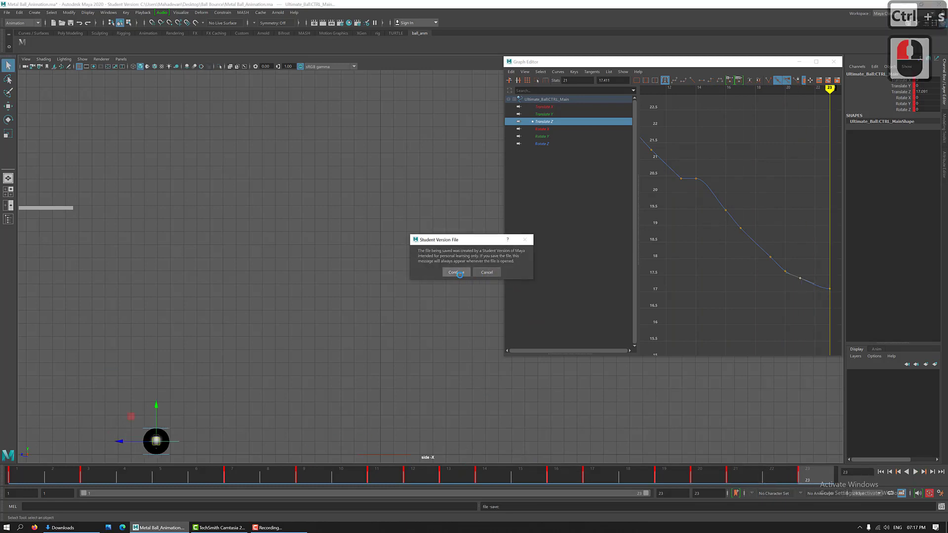
{"action": "left_click", "coordinate": [457, 272]}
Create a playblast of the ball animation, watch it in the video player and close the player.
{"action": "right_click", "coordinate": [386, 477]}
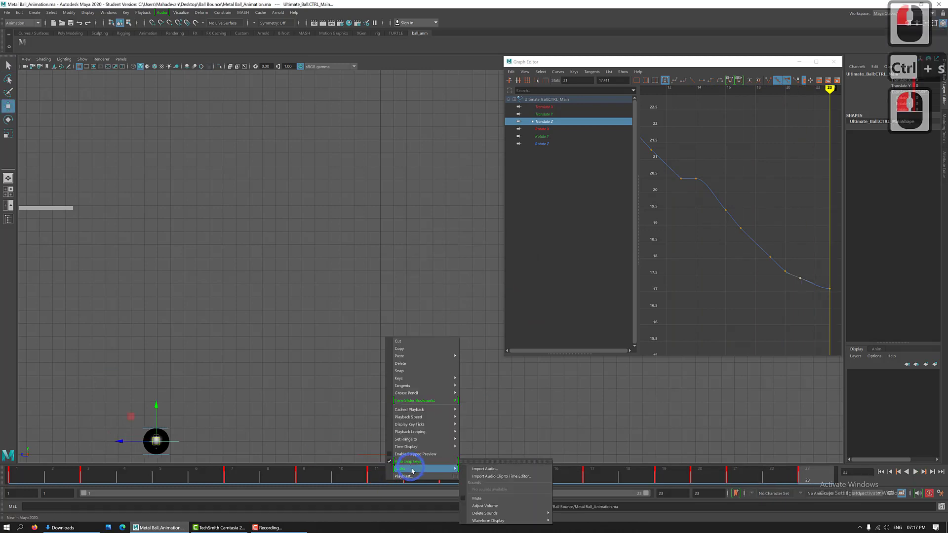
{"action": "left_click", "coordinate": [407, 476]}
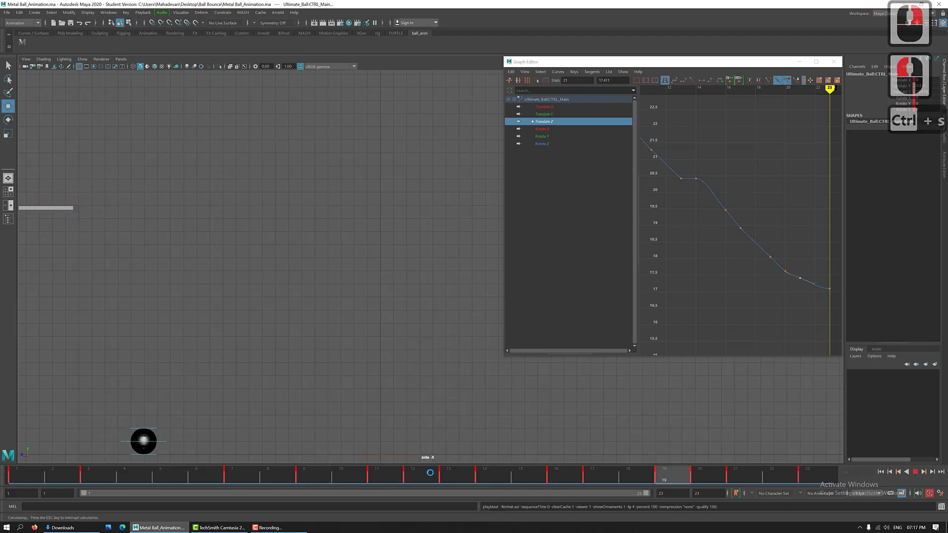
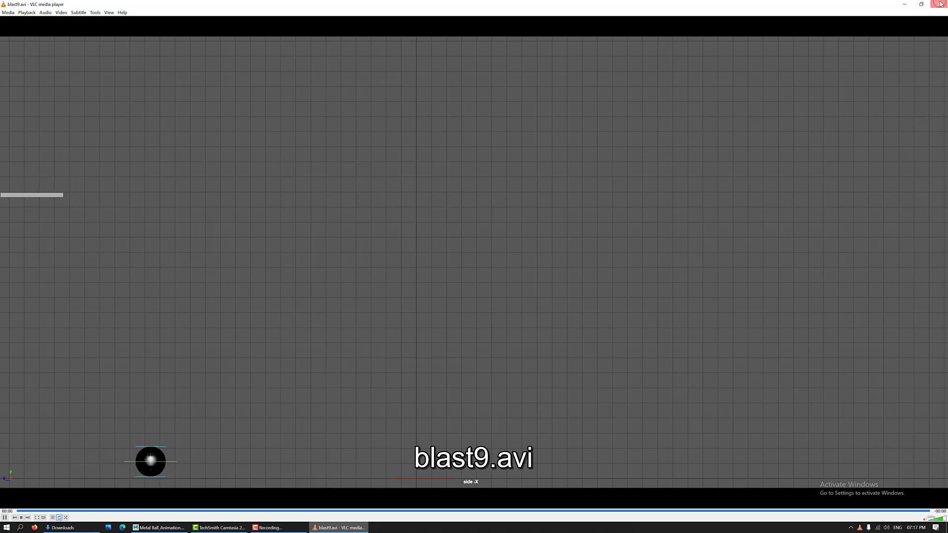
{"action": "left_click", "coordinate": [939, 4]}
Scrub and replay the ball's fall and bounces through frame 23, and return to frame 1.
{"action": "mouse_move", "coordinate": [287, 465]}
{"action": "left_mouse_down"}
{"action": "mouse_move", "coordinate": [314, 476]}
{"action": "mouse_move", "coordinate": [602, 475]}
{"action": "mouse_move", "coordinate": [752, 491]}
{"action": "mouse_move", "coordinate": [800, 476]}
{"action": "mouse_move", "coordinate": [62, 476]}
{"action": "mouse_move", "coordinate": [658, 471]}
{"action": "mouse_move", "coordinate": [491, 475]}
{"action": "left_mouse_up"}
{"action": "mouse_move", "coordinate": [428, 443]}
{"action": "left_mouse_down"}
{"action": "mouse_move", "coordinate": [54, 447]}
{"action": "mouse_move", "coordinate": [454, 448]}
{"action": "mouse_move", "coordinate": [626, 464]}
{"action": "mouse_move", "coordinate": [518, 468]}
{"action": "mouse_move", "coordinate": [508, 489]}
{"action": "mouse_move", "coordinate": [641, 489]}
{"action": "mouse_move", "coordinate": [516, 496]}
{"action": "mouse_move", "coordinate": [233, 456]}
{"action": "mouse_move", "coordinate": [734, 493]}
{"action": "mouse_move", "coordinate": [701, 494]}
{"action": "left_mouse_up"}
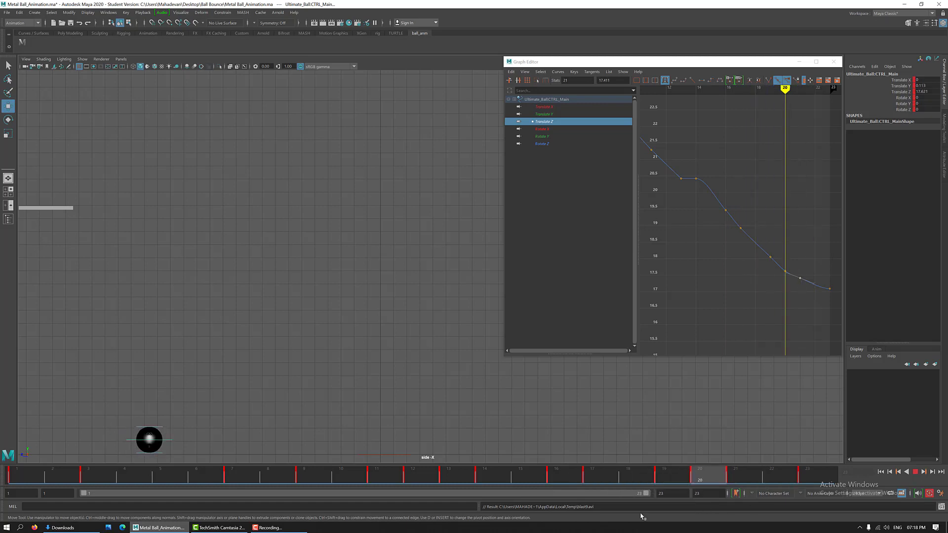
{"action": "mouse_move", "coordinate": [641, 516]}
{"action": "left_mouse_down"}
{"action": "mouse_move", "coordinate": [232, 510]}
{"action": "mouse_move", "coordinate": [459, 511]}
{"action": "mouse_move", "coordinate": [531, 503]}
{"action": "mouse_move", "coordinate": [233, 504]}
{"action": "mouse_move", "coordinate": [652, 488]}
{"action": "mouse_move", "coordinate": [815, 496]}
{"action": "mouse_move", "coordinate": [713, 511]}
{"action": "mouse_move", "coordinate": [807, 486]}
{"action": "left_mouse_up"}
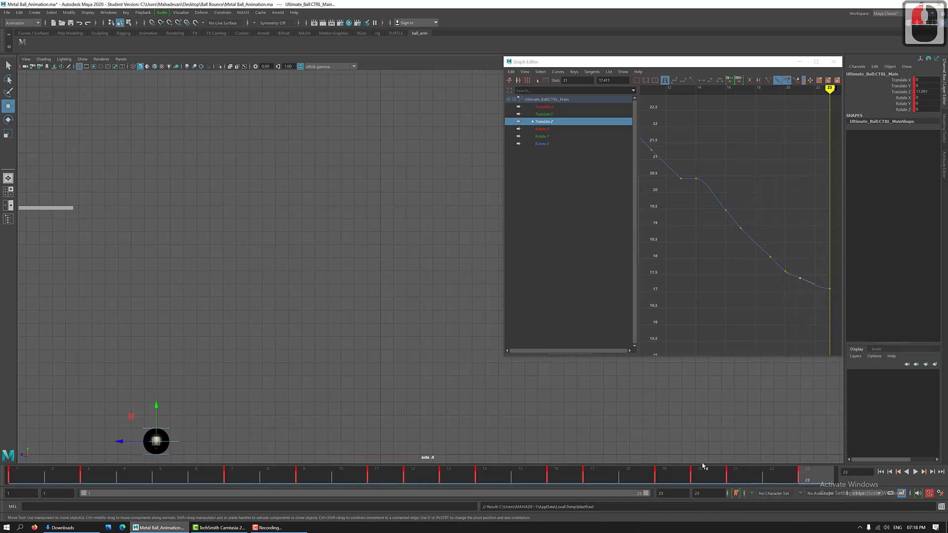
{"action": "left_click", "coordinate": [31, 478]}
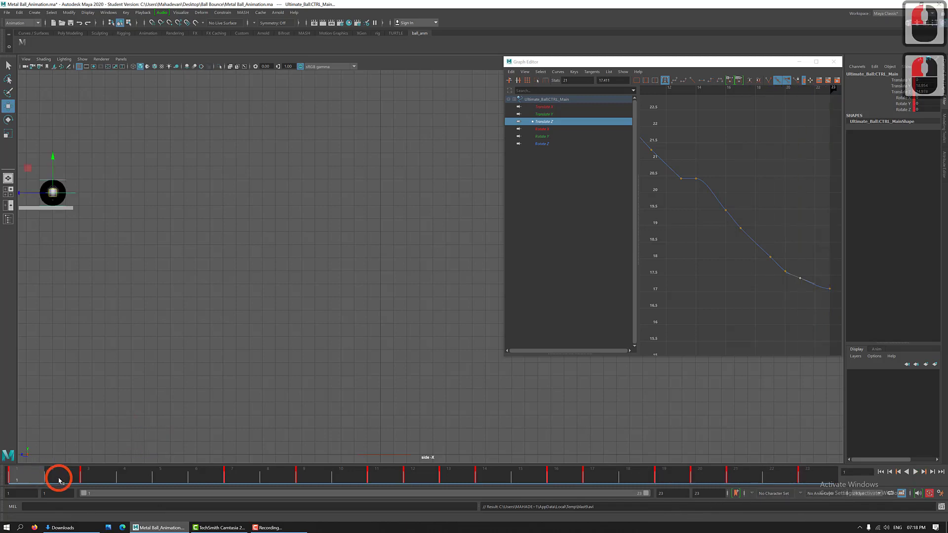
Save a copy of the scene as Metal Ball_Animation_Rotation.ma in the Ball Bounce folder, accepting the student version notice.
{"action": "left_click", "coordinate": [9, 13]}
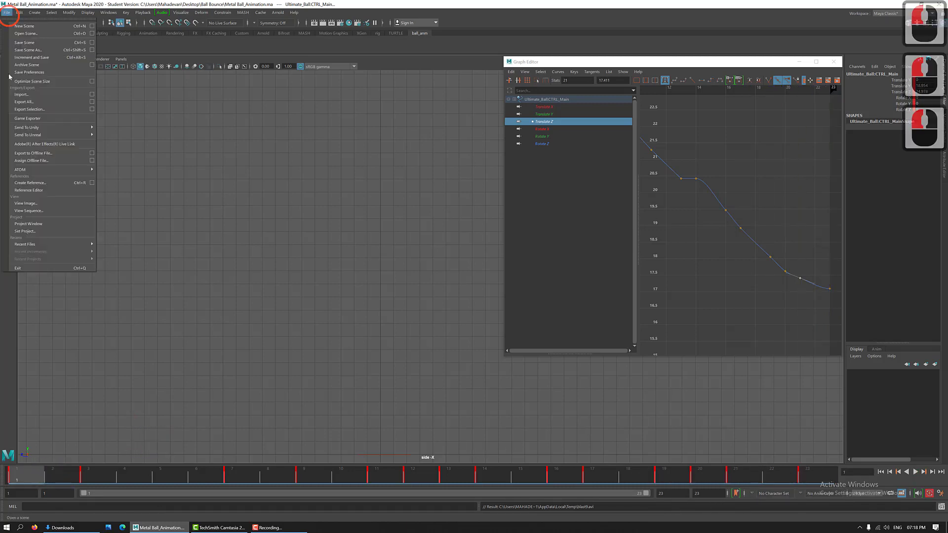
{"action": "left_click", "coordinate": [39, 60]}
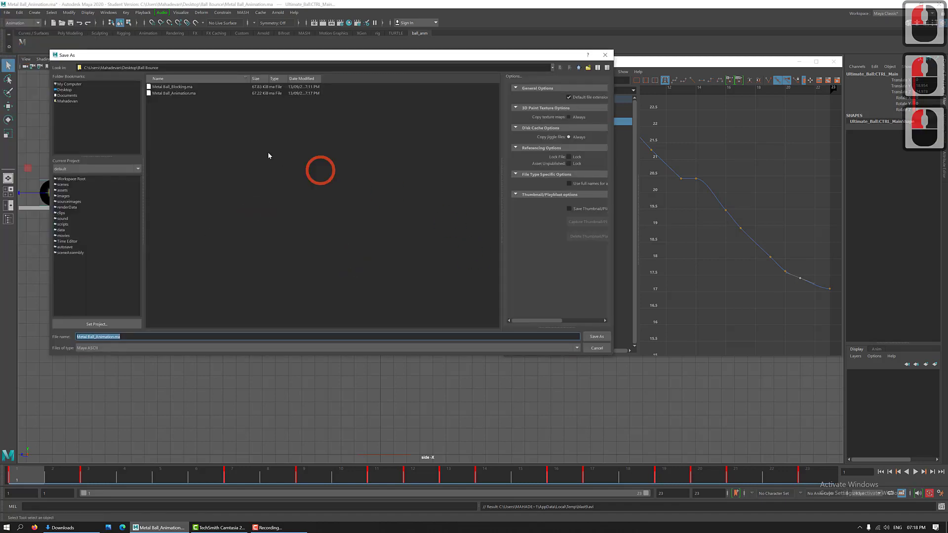
{"action": "left_click", "coordinate": [180, 94]}
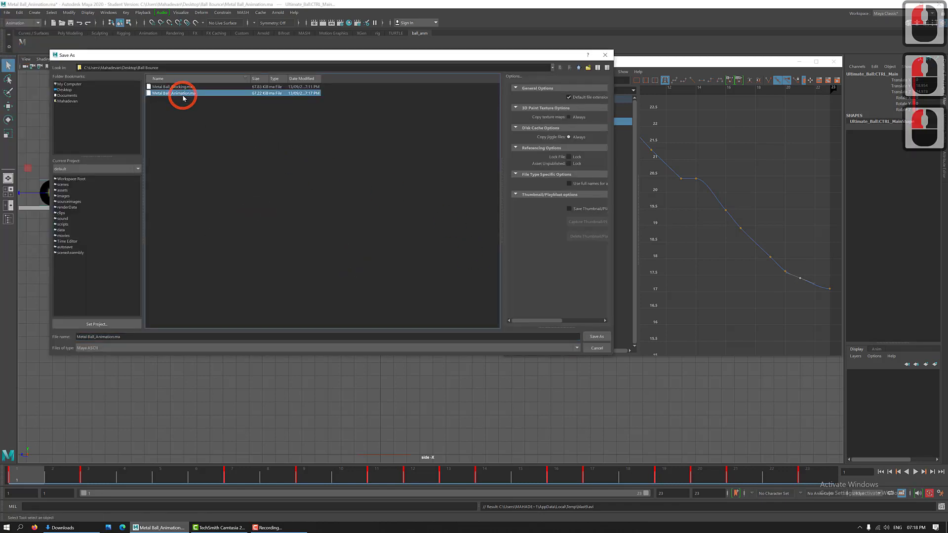
{"action": "left_click", "coordinate": [107, 338]}
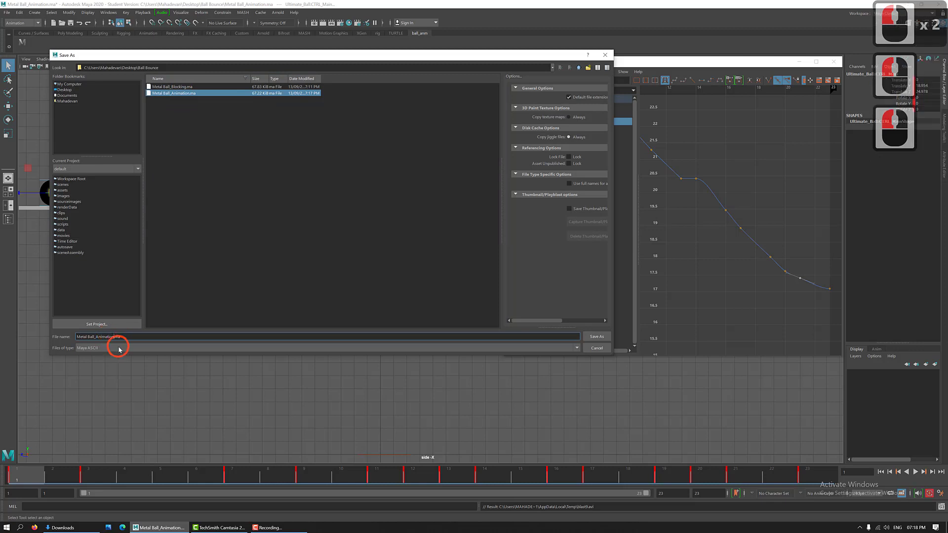
{"action": "type", "text": "_Rot"}
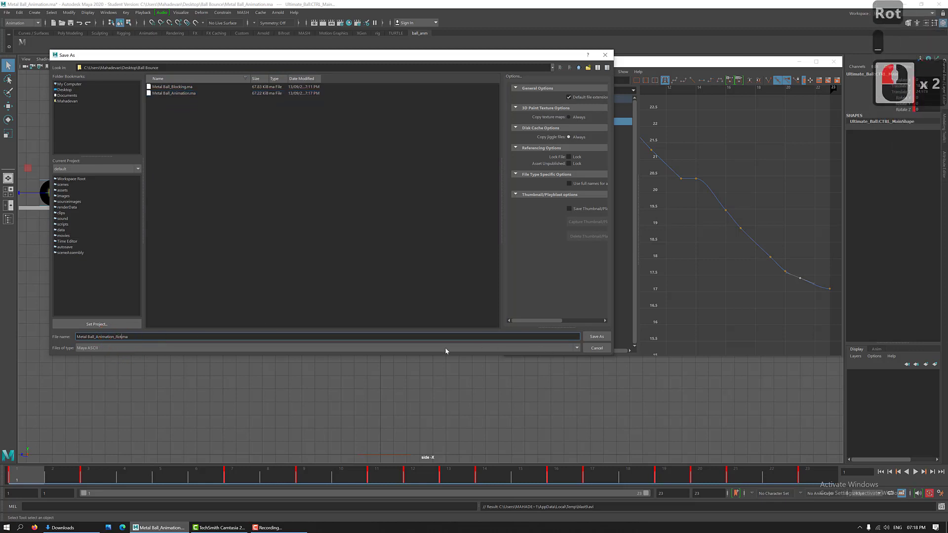
{"action": "type", "text": "ation"}
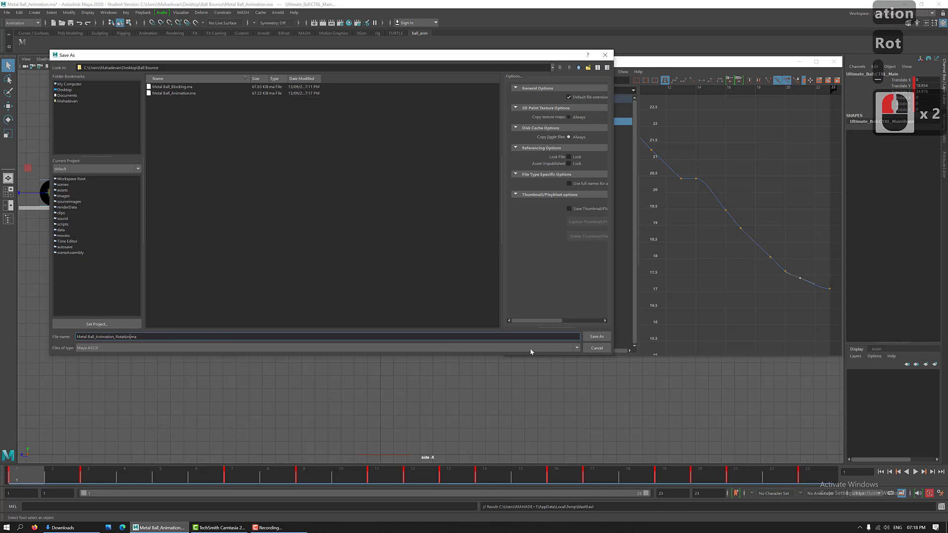
{"action": "left_click", "coordinate": [596, 336]}
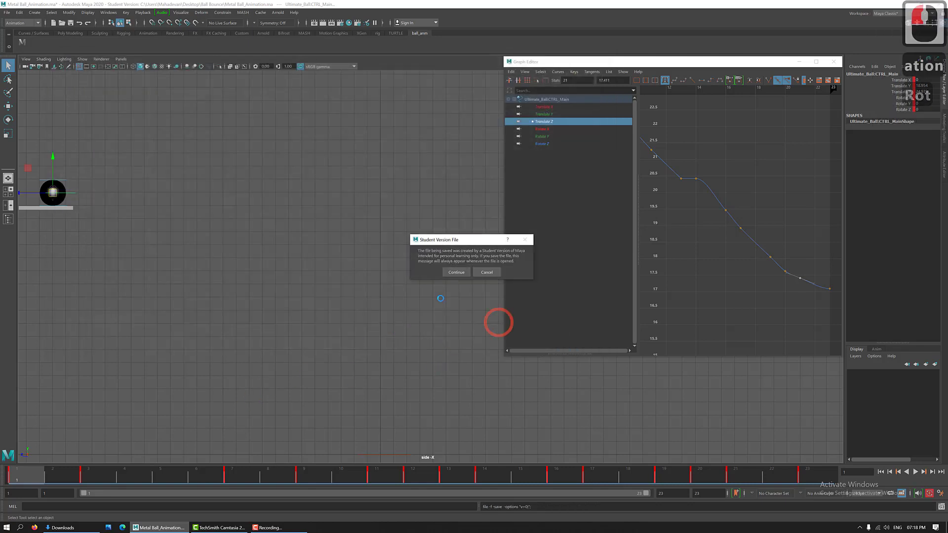
{"action": "left_click", "coordinate": [456, 272]}
Compare the ball's position on the platform between frames 1 and 3, ending on frame 3.
{"action": "key", "text": "w"}
{"action": "left_click", "coordinate": [336, 378]}
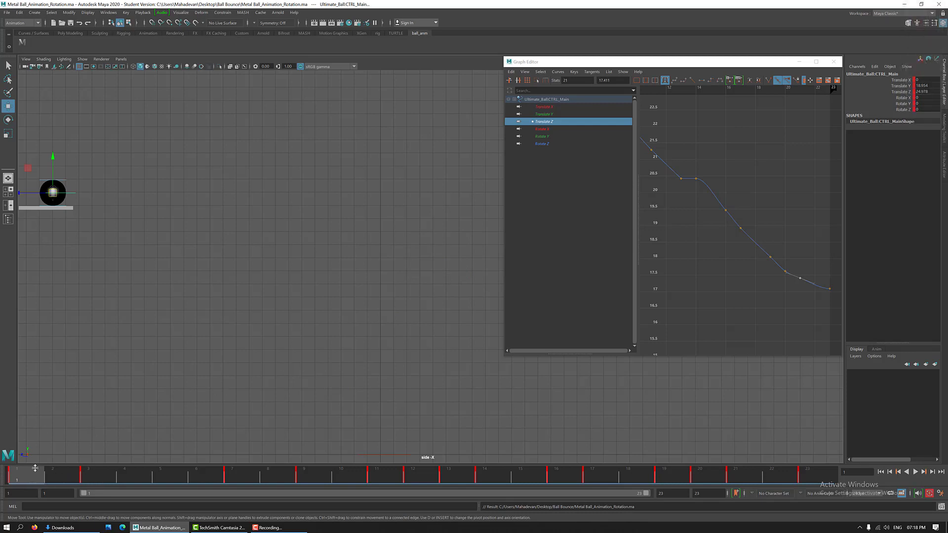
{"action": "left_click", "coordinate": [66, 473]}
{"action": "left_click", "coordinate": [98, 477]}
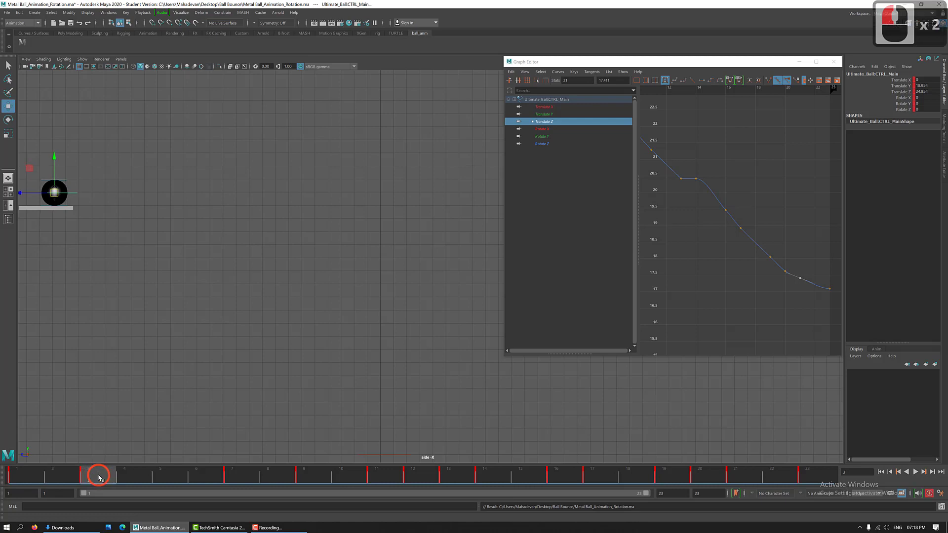
{"action": "left_click", "coordinate": [16, 476]}
{"action": "left_click", "coordinate": [99, 477]}
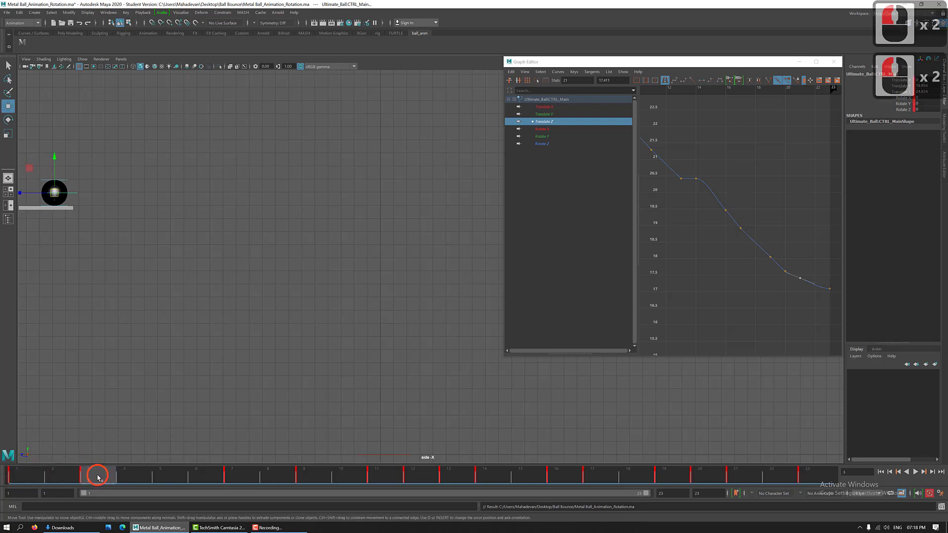
Reselect the ball's main control and show all of its animation curves together in the Graph Editor.
{"action": "left_click", "coordinate": [59, 176]}
{"action": "left_click", "coordinate": [75, 194]}
{"action": "left_click", "coordinate": [68, 193]}
{"action": "left_click", "coordinate": [701, 270]}
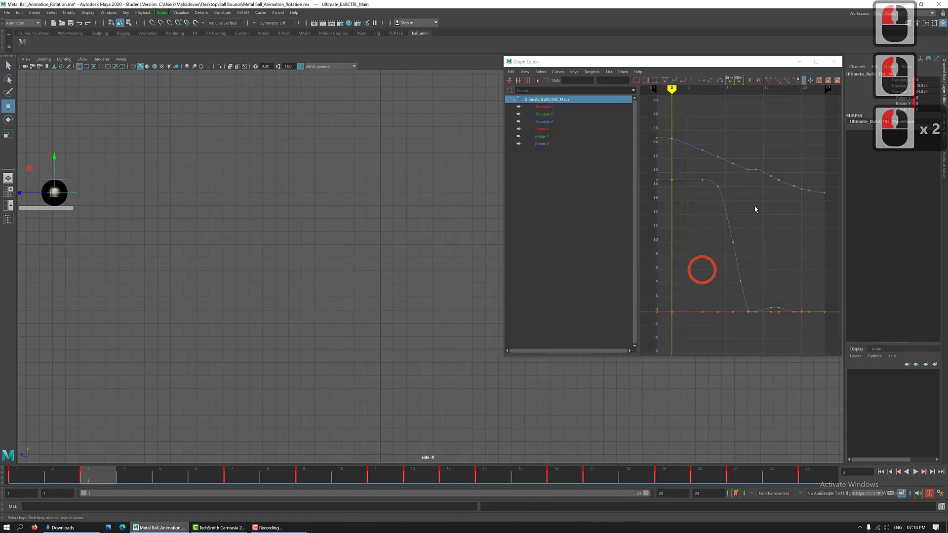
{"action": "left_click", "coordinate": [903, 109]}
{"action": "key", "text": "e"}
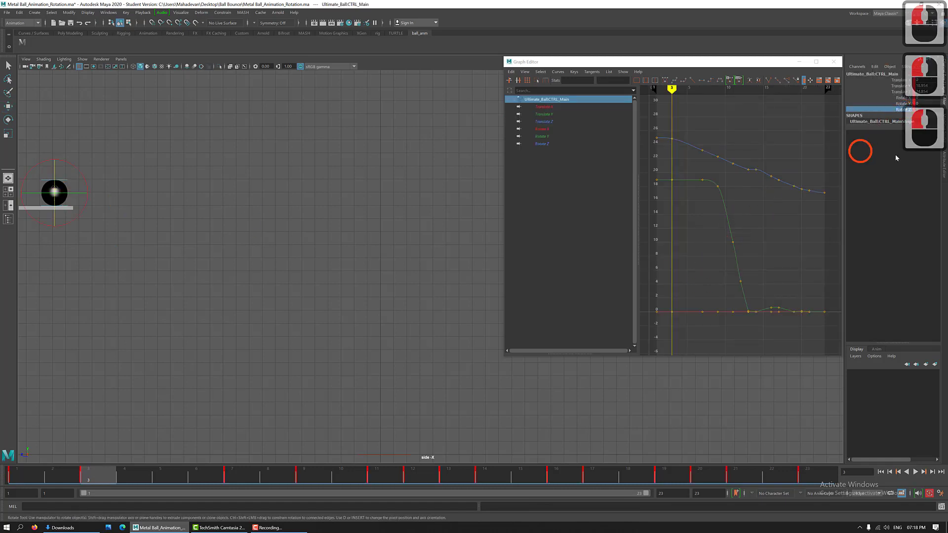
{"action": "left_click", "coordinate": [321, 258]}
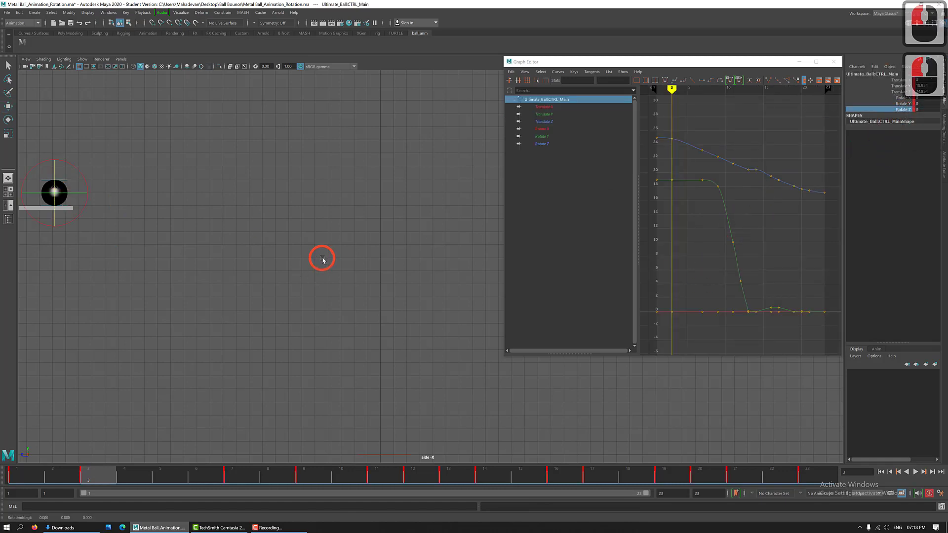
{"action": "middle_click_drag", "start_coordinate": [323, 257], "coordinate": [329, 256]}
{"action": "key", "text": "ctrl+z"}
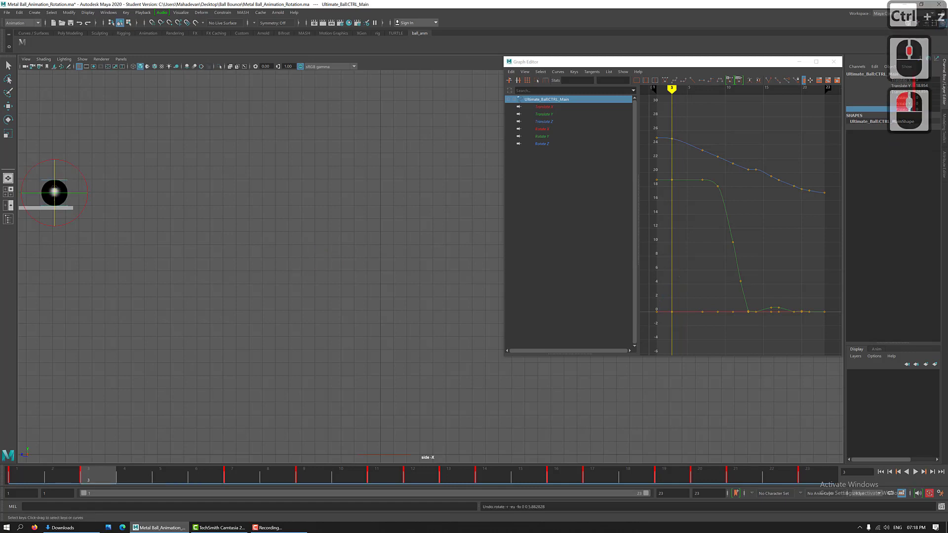
Rotate the ball about X to about -7.6 degrees at frame 3, key it and scrub frames 1 to 3.
{"action": "left_click", "coordinate": [901, 98]}
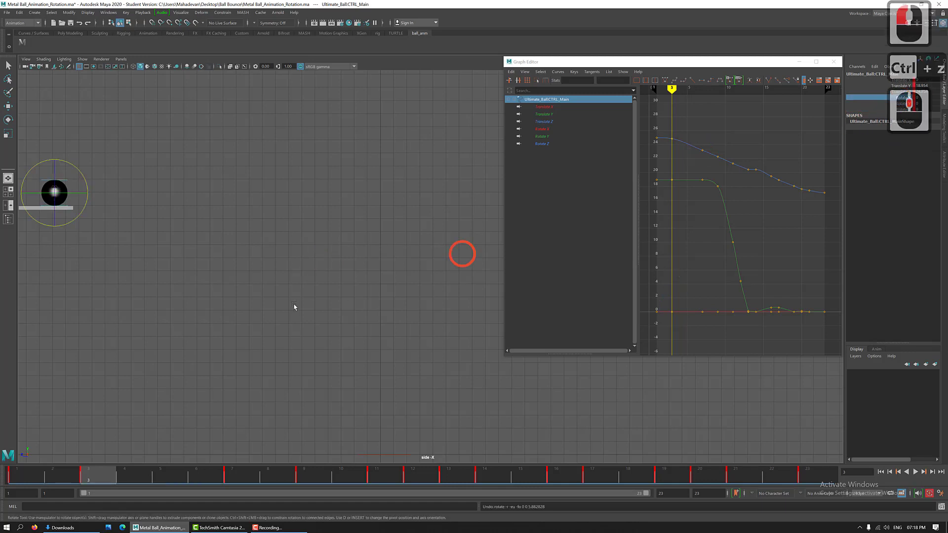
{"action": "middle_click", "coordinate": [320, 239]}
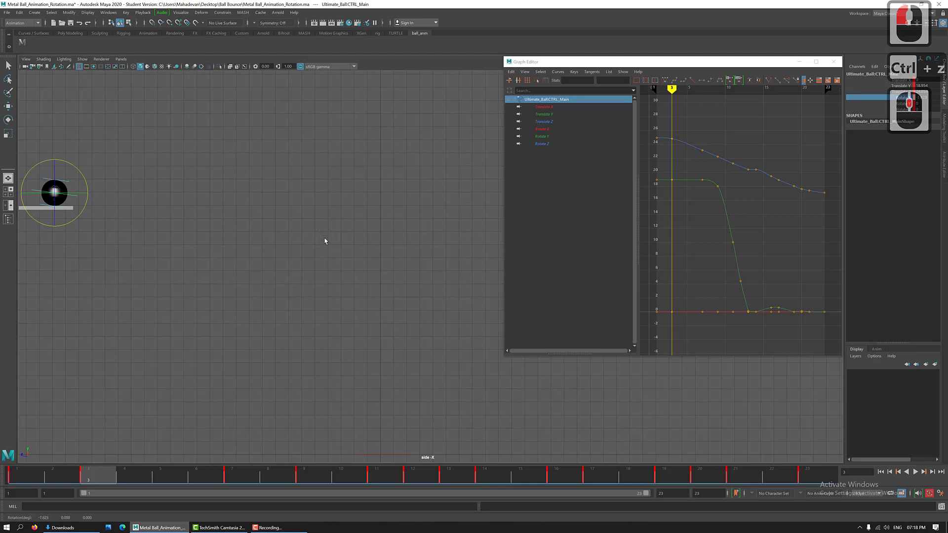
{"action": "key", "text": "s"}
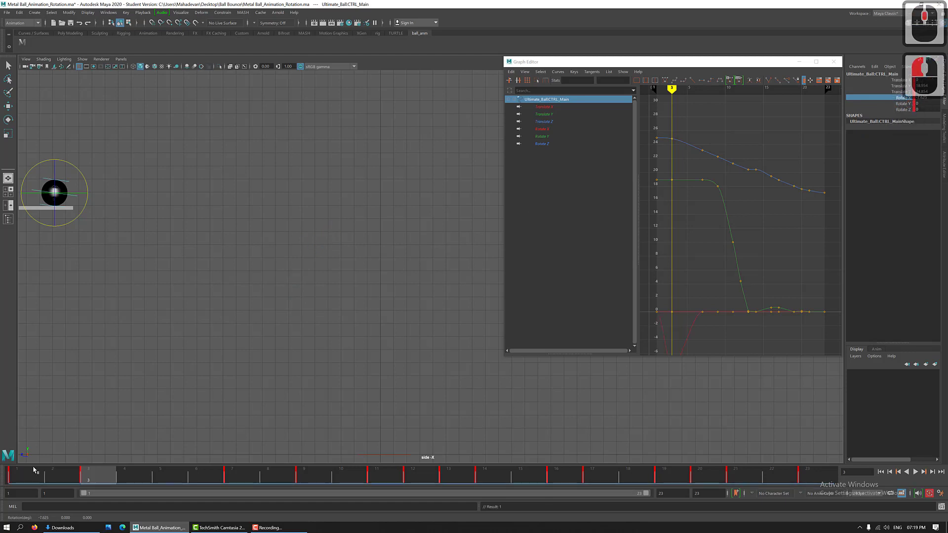
{"action": "left_click", "coordinate": [27, 474]}
{"action": "left_click_drag", "start_coordinate": [31, 475], "coordinate": [101, 471]}
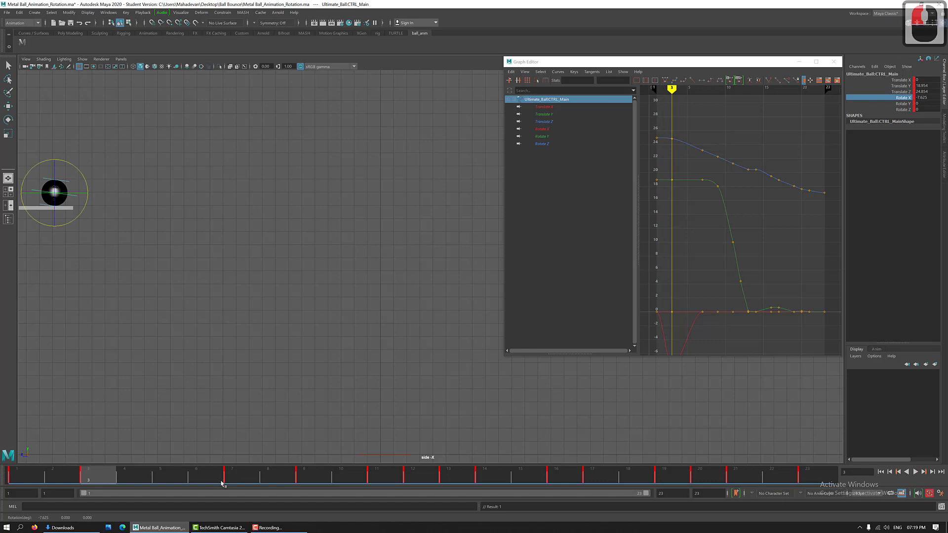
Rotate the ball about X at frame 7 in increments to about -82 degrees, checking the roll from frame 1 between adjustments.
{"action": "left_click", "coordinate": [246, 478]}
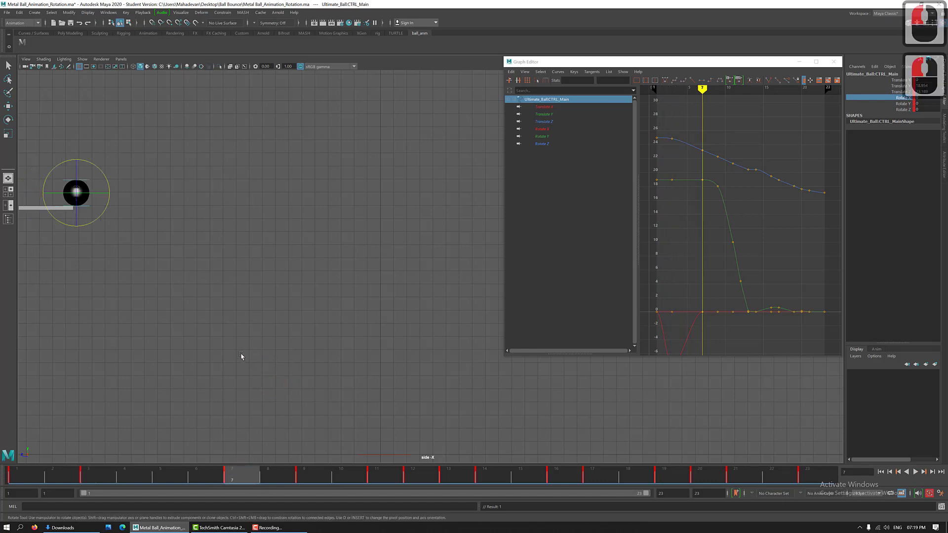
{"action": "left_click", "coordinate": [241, 356]}
{"action": "left_click_drag", "start_coordinate": [246, 355], "coordinate": [228, 360]}
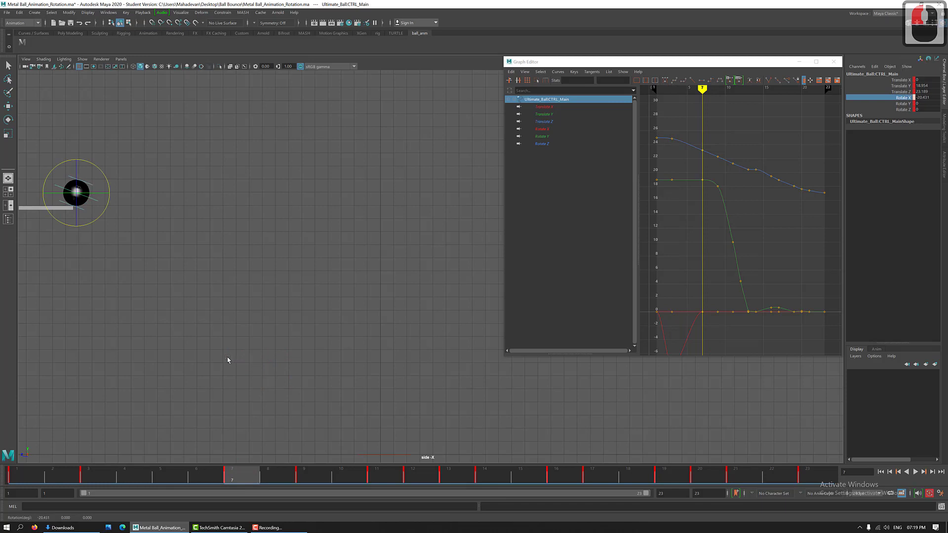
{"action": "mouse_move", "coordinate": [25, 478]}
{"action": "left_mouse_down"}
{"action": "mouse_move", "coordinate": [101, 484]}
{"action": "mouse_move", "coordinate": [6, 471]}
{"action": "mouse_move", "coordinate": [195, 485]}
{"action": "mouse_move", "coordinate": [20, 487]}
{"action": "mouse_move", "coordinate": [266, 485]}
{"action": "mouse_move", "coordinate": [17, 487]}
{"action": "mouse_move", "coordinate": [242, 485]}
{"action": "left_mouse_up"}
{"action": "key", "text": "e"}
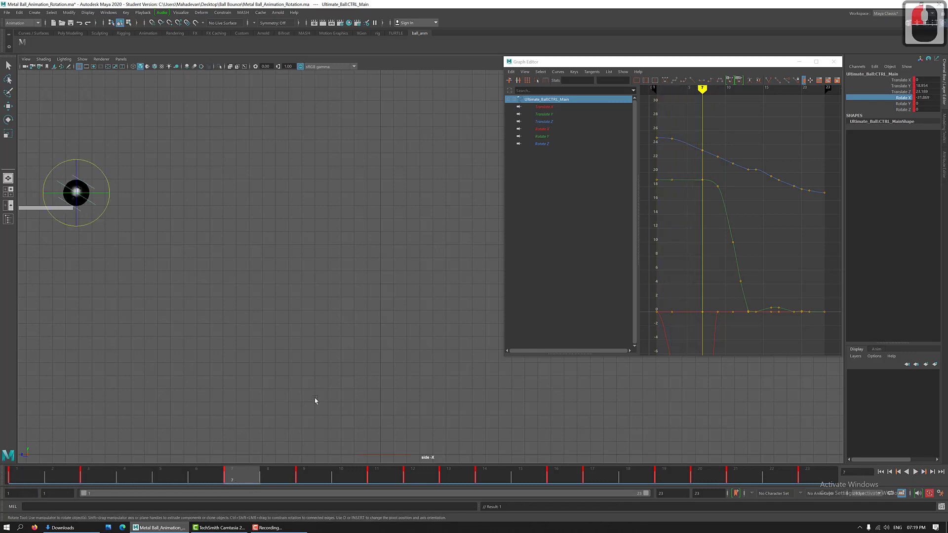
{"action": "left_click", "coordinate": [310, 372]}
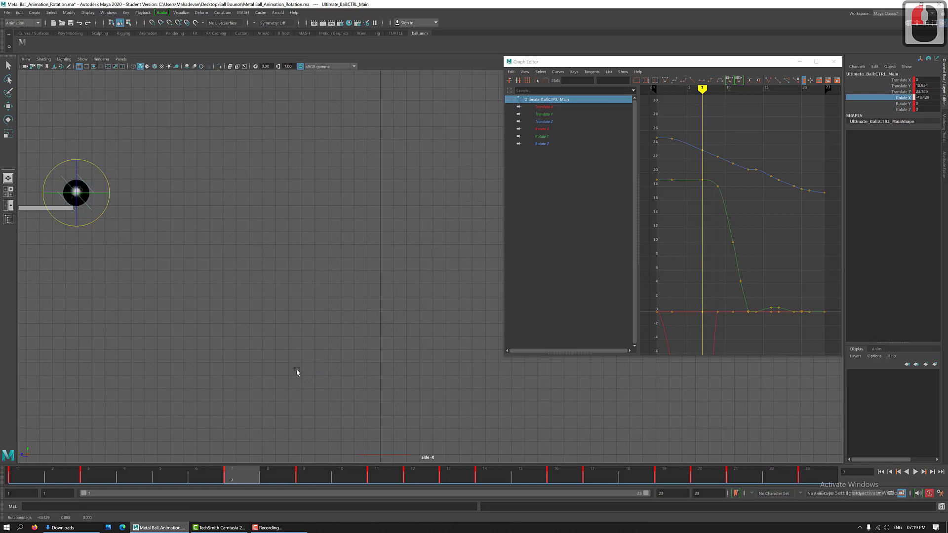
{"action": "left_click_drag", "start_coordinate": [278, 369], "coordinate": [271, 369]}
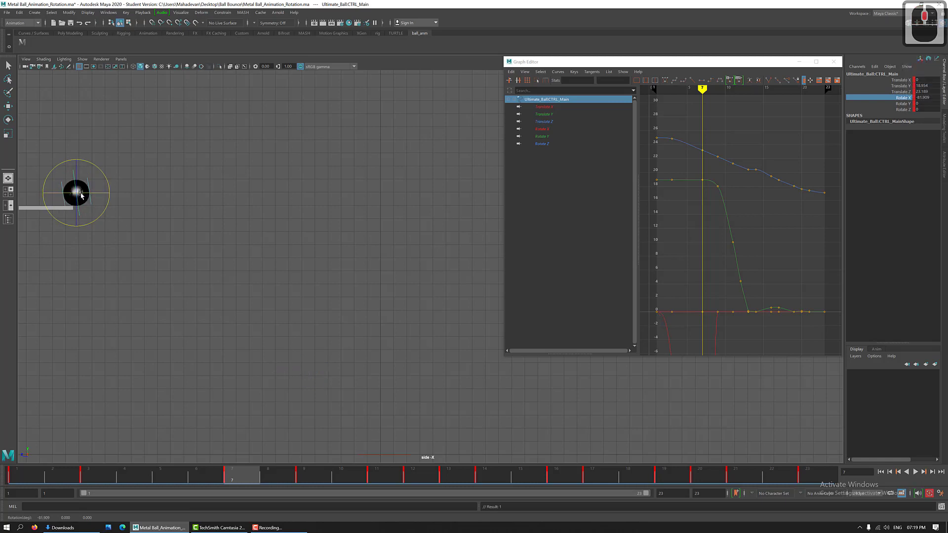
Go through frames 1 to 7 one at a time to examine how the ball's rotation follows its roll along the platform.
{"action": "left_click", "coordinate": [33, 476]}
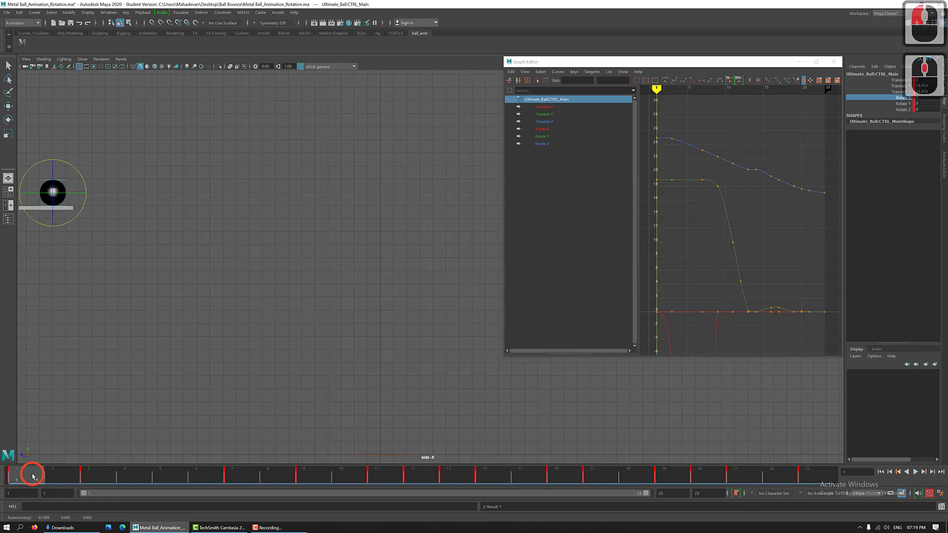
{"action": "left_click", "coordinate": [68, 480]}
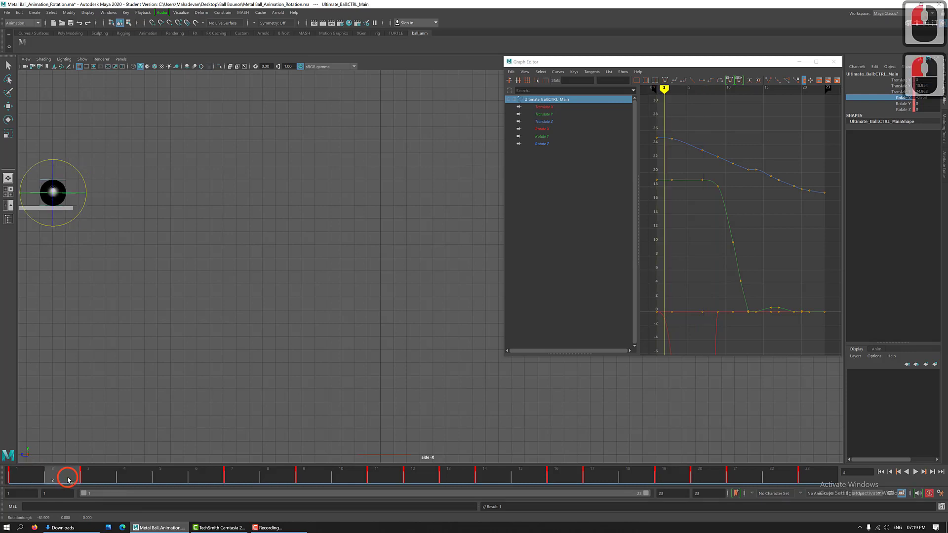
{"action": "left_click", "coordinate": [95, 478]}
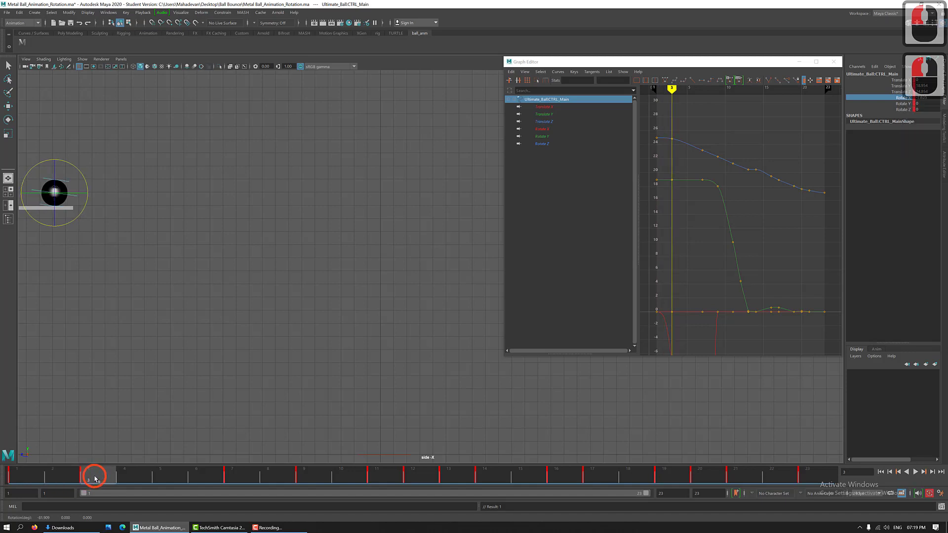
{"action": "left_click", "coordinate": [140, 479]}
{"action": "left_click", "coordinate": [183, 476]}
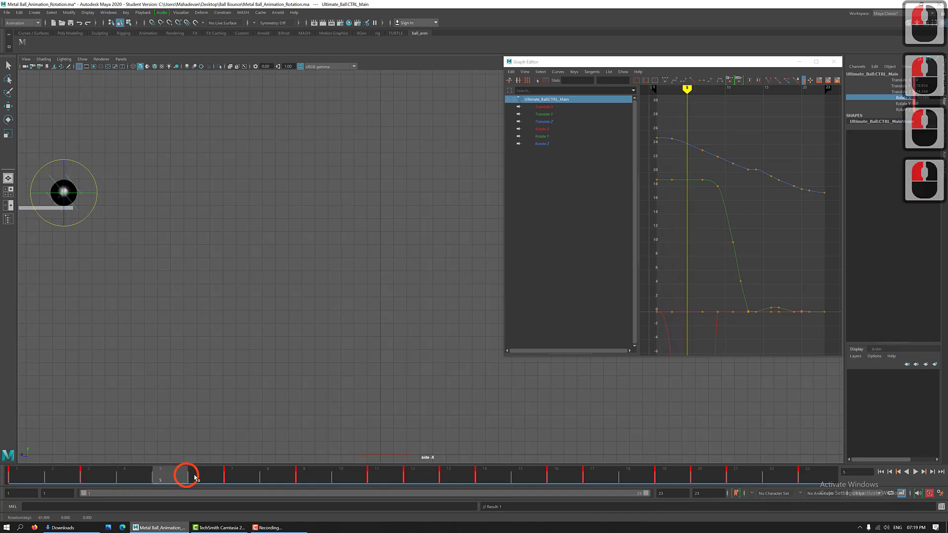
{"action": "left_click", "coordinate": [195, 477]}
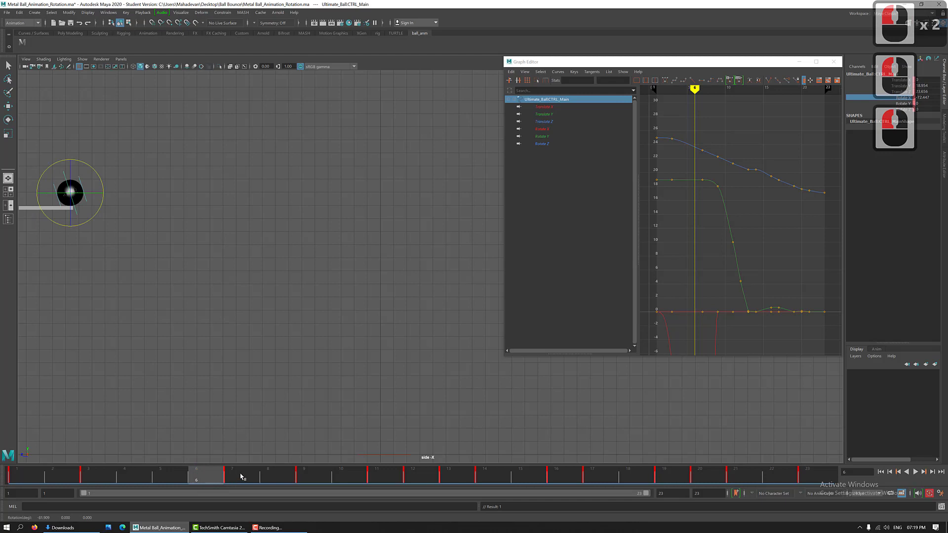
{"action": "left_click", "coordinate": [242, 477]}
Increase the ball's X rotation at frame 7 to about -93 degrees and scrub frames 1 to 7.
{"action": "left_click", "coordinate": [302, 282]}
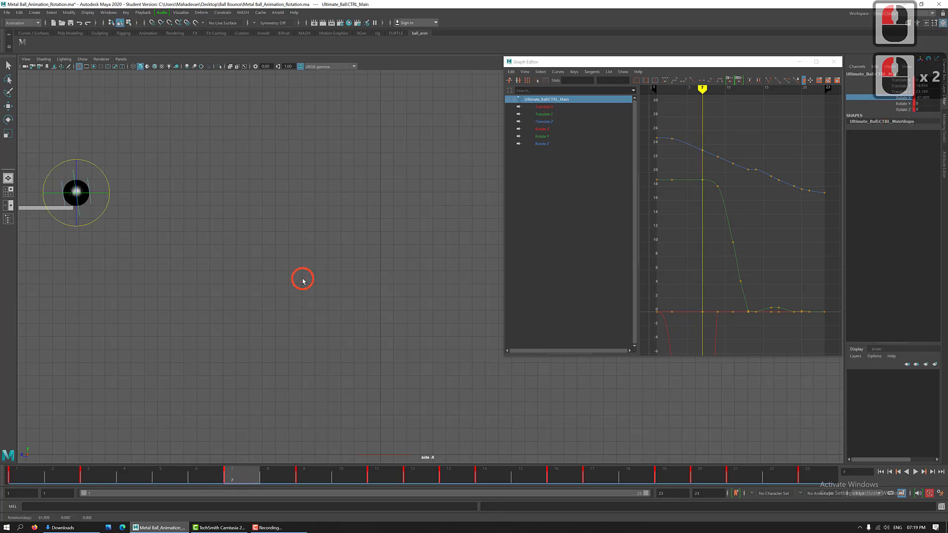
{"action": "middle_click_drag", "start_coordinate": [300, 280], "coordinate": [295, 282]}
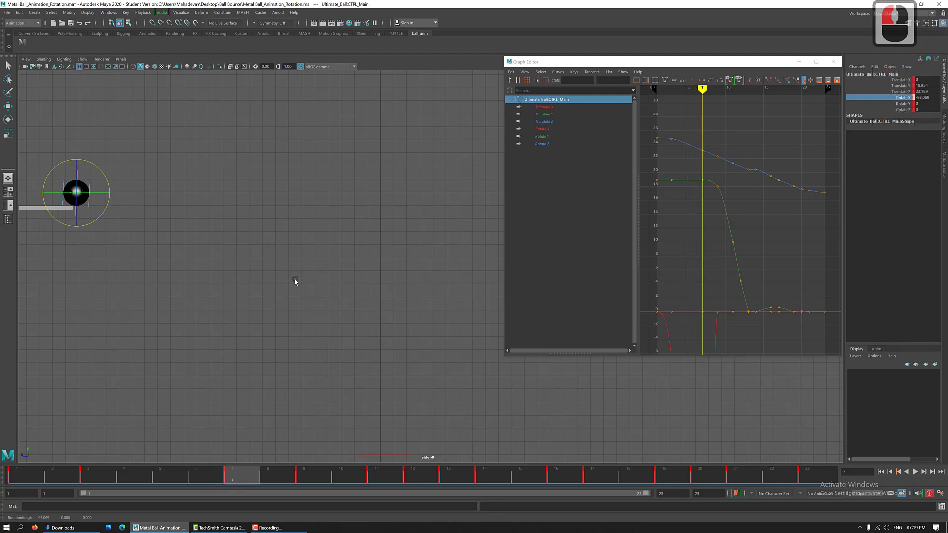
{"action": "left_click_drag", "start_coordinate": [24, 477], "coordinate": [243, 473]}
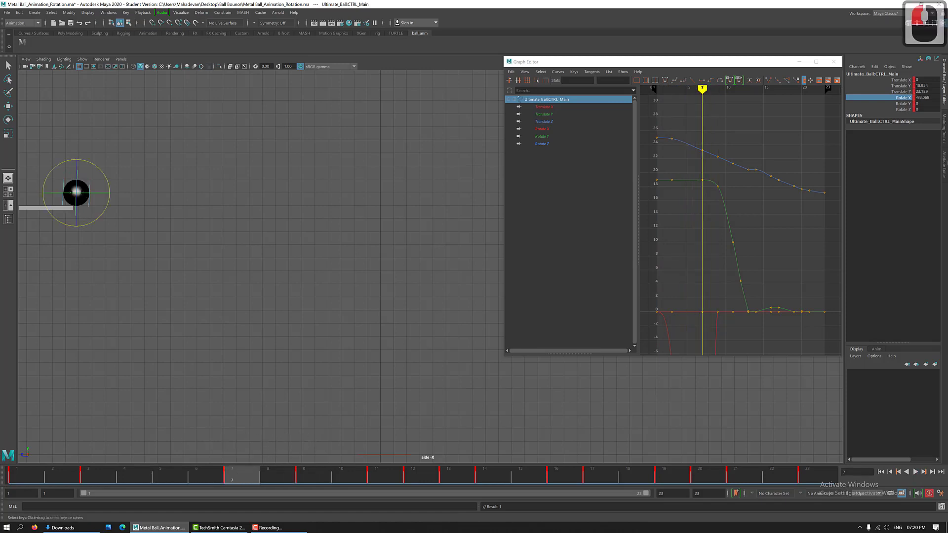
Rotate the ball about X to about -119 degrees at frame 9 and set a key.
{"action": "left_click", "coordinate": [311, 479]}
{"action": "middle_click_drag", "start_coordinate": [295, 334], "coordinate": [258, 333]}
{"action": "key", "text": "s"}
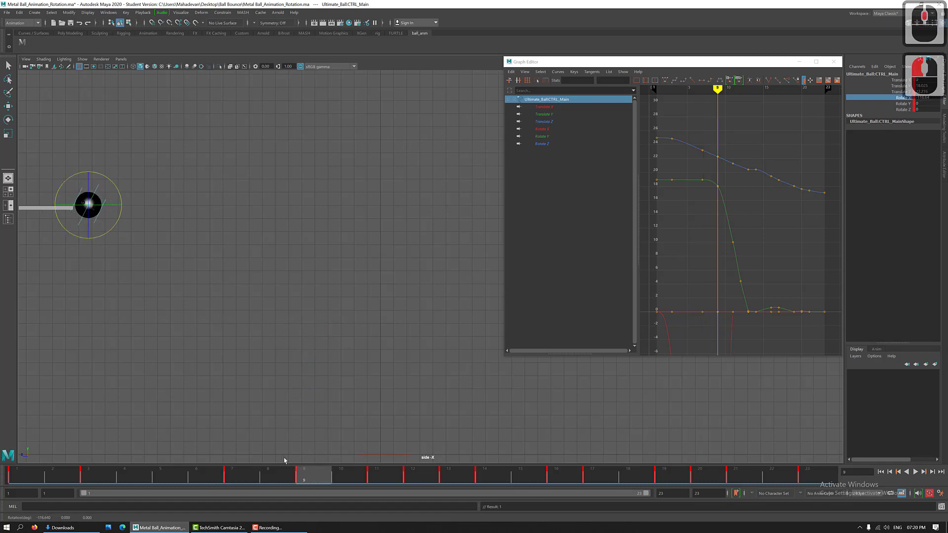
Play and scrub the ball's roll off the platform between frames 1 and 9 to check the rotation speed.
{"action": "left_click_drag", "start_coordinate": [247, 479], "coordinate": [13, 471]}
{"action": "key", "text": "alt+v"}
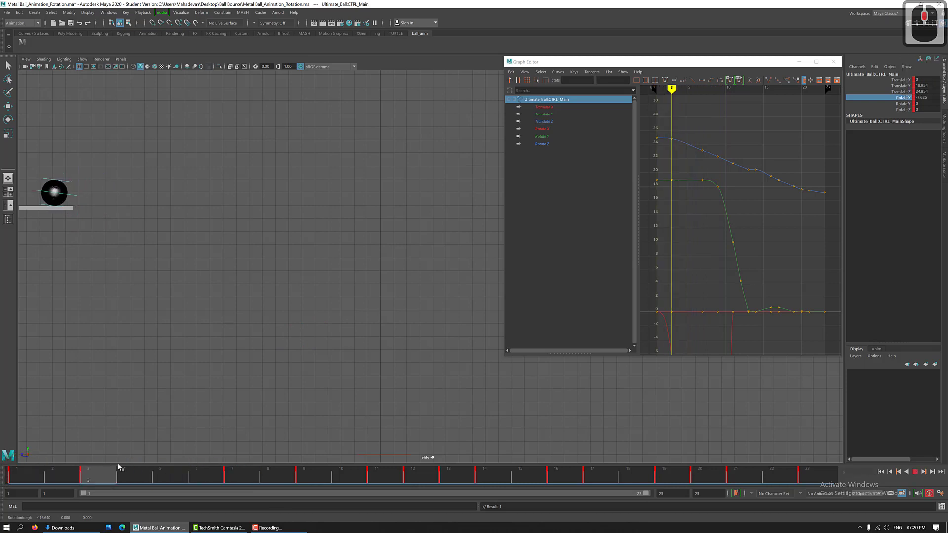
{"action": "left_click_drag", "start_coordinate": [289, 466], "coordinate": [316, 478]}
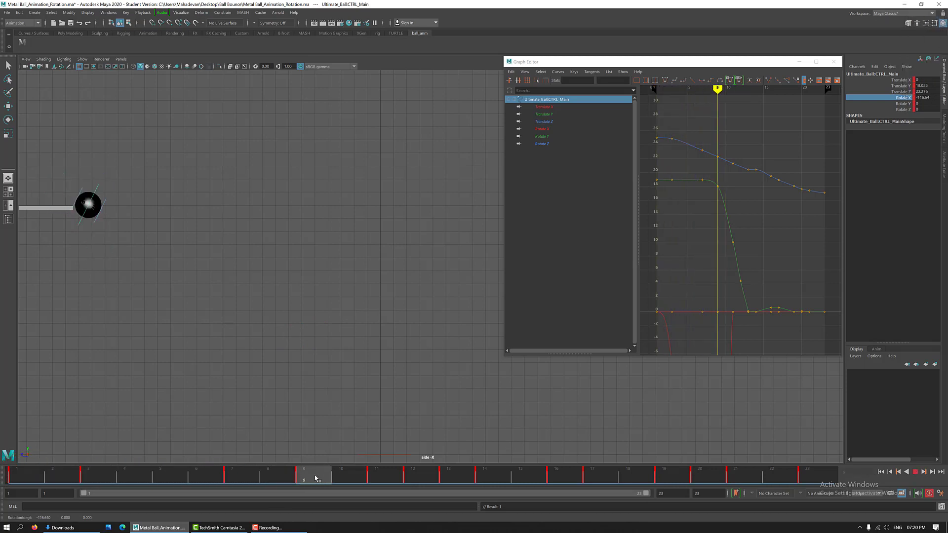
{"action": "left_click", "coordinate": [316, 478]}
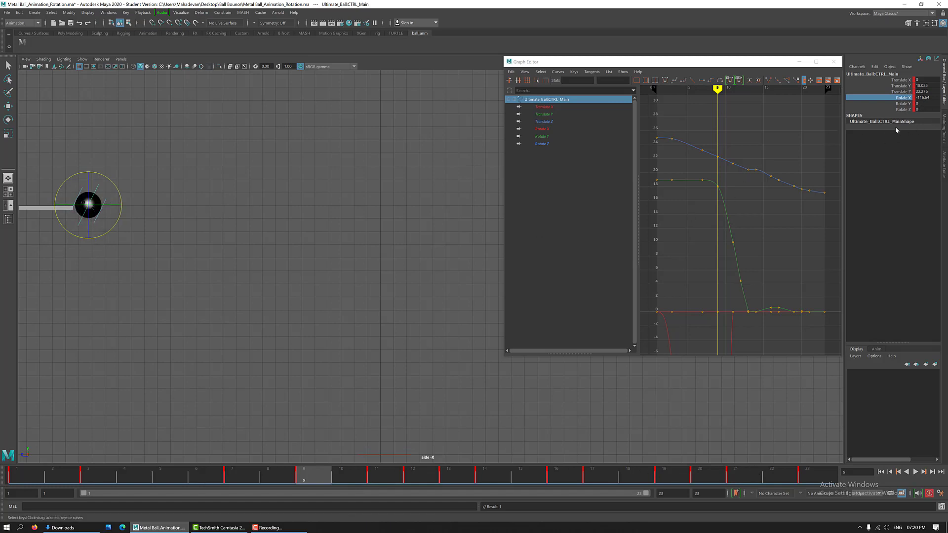
{"action": "left_click", "coordinate": [232, 475]}
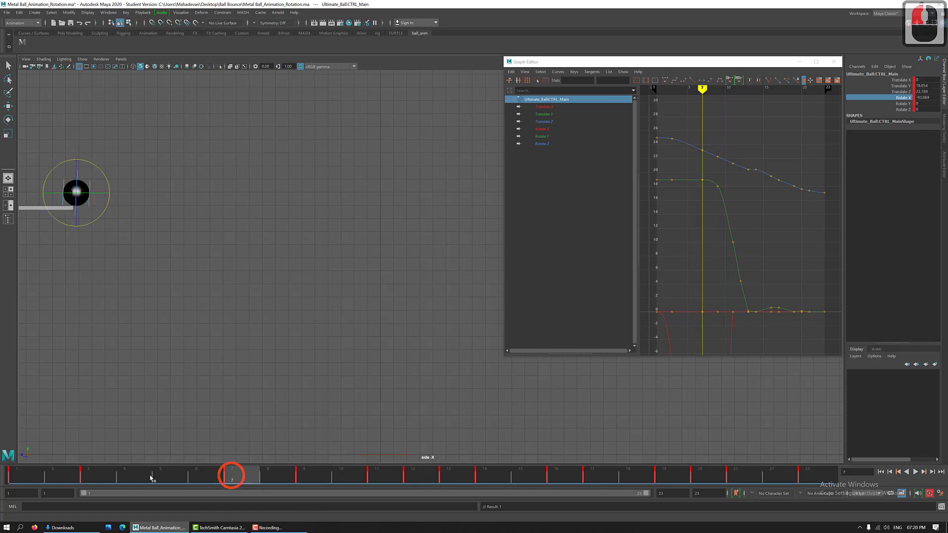
{"action": "mouse_move", "coordinate": [25, 475]}
{"action": "left_mouse_down"}
{"action": "mouse_move", "coordinate": [324, 473]}
{"action": "mouse_move", "coordinate": [250, 473]}
{"action": "mouse_move", "coordinate": [308, 474]}
{"action": "mouse_move", "coordinate": [248, 483]}
{"action": "mouse_move", "coordinate": [309, 477]}
{"action": "left_mouse_up"}
Rotate the ball about X to about -158 degrees at frame 11, key it and scrub the fall up to that frame.
{"action": "key", "text": "e"}
{"action": "left_click", "coordinate": [381, 481]}
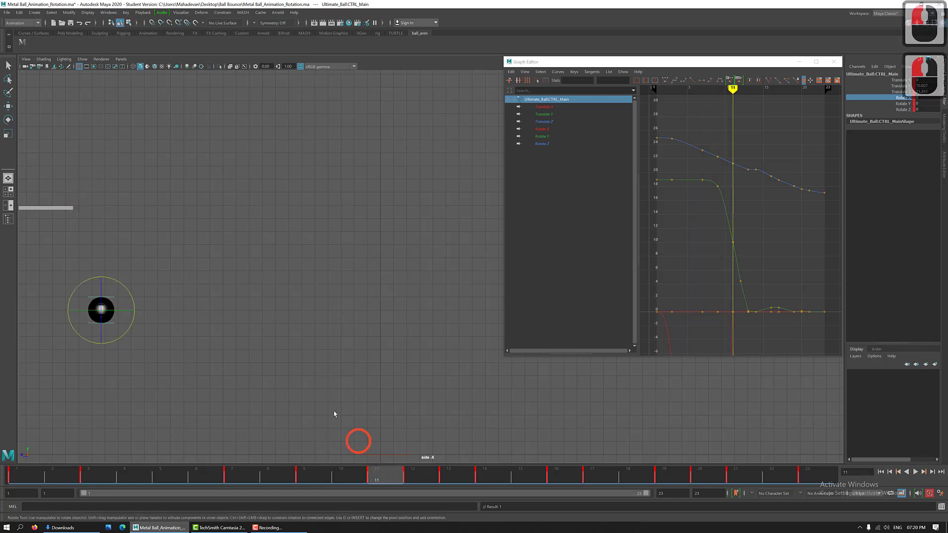
{"action": "middle_click_drag", "start_coordinate": [405, 374], "coordinate": [413, 377]}
{"action": "left_click_drag", "start_coordinate": [211, 474], "coordinate": [376, 469]}
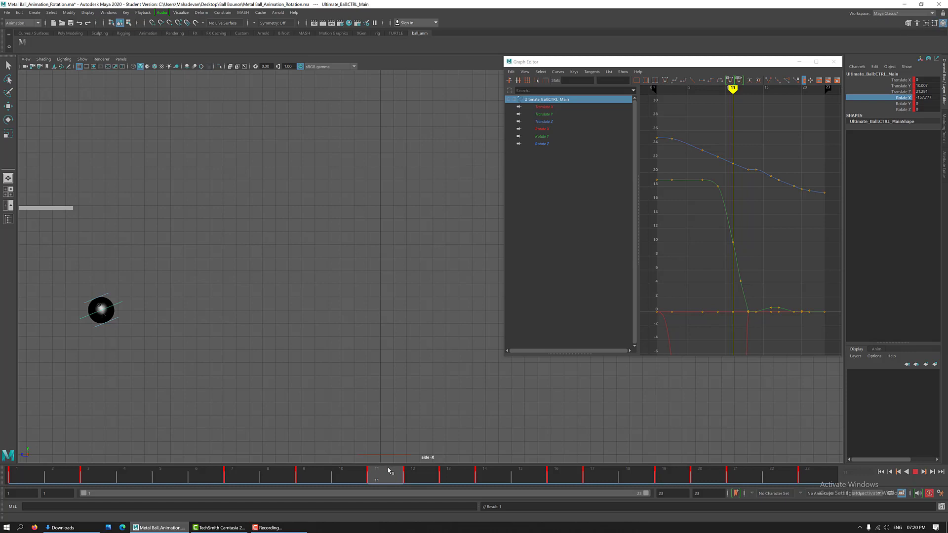
Key the falling ball's X rotation at about -188 degrees on frame 12 and about -209 degrees on frame 13.
{"action": "left_click", "coordinate": [404, 474]}
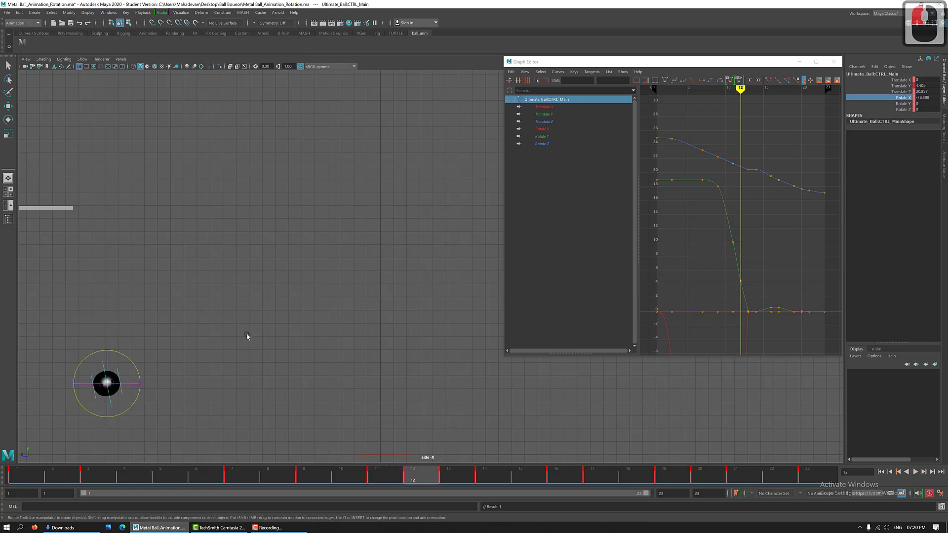
{"action": "middle_click_drag", "start_coordinate": [257, 339], "coordinate": [320, 344]}
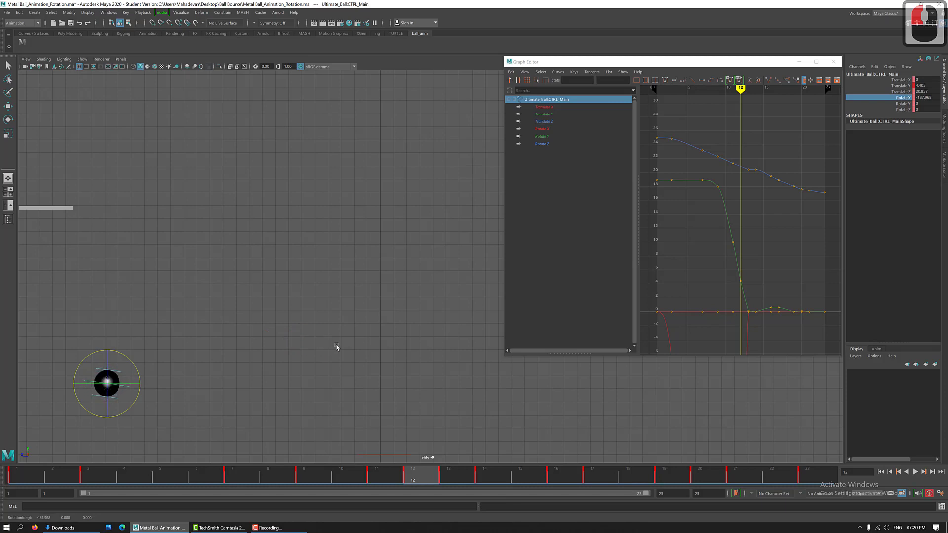
{"action": "mouse_move", "coordinate": [377, 480]}
{"action": "left_mouse_down"}
{"action": "mouse_move", "coordinate": [328, 481]}
{"action": "mouse_move", "coordinate": [445, 477]}
{"action": "left_mouse_up"}
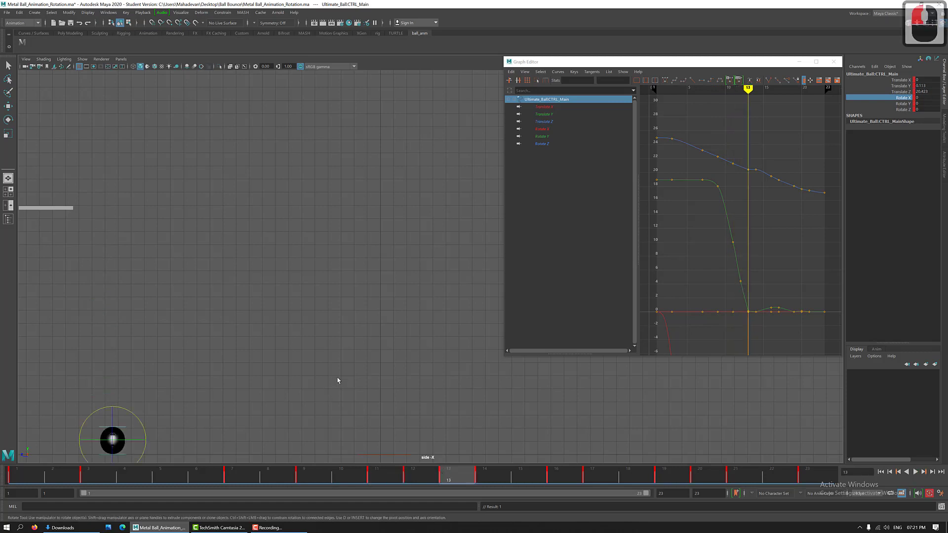
{"action": "left_click_drag", "start_coordinate": [297, 357], "coordinate": [434, 395]}
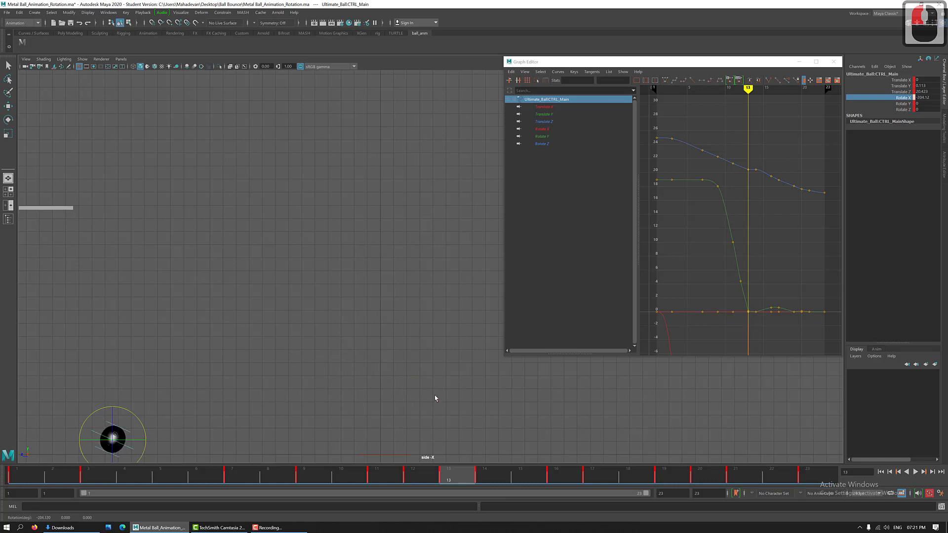
{"action": "mouse_move", "coordinate": [414, 474]}
{"action": "left_mouse_down"}
{"action": "mouse_move", "coordinate": [211, 461]}
{"action": "mouse_move", "coordinate": [432, 448]}
{"action": "mouse_move", "coordinate": [493, 461]}
{"action": "left_mouse_up"}
Key the ball's X rotation at about -271 degrees on frame 14 and compare it with frame 13, ending on frame 14.
{"action": "key", "text": "e"}
{"action": "middle_click_drag", "start_coordinate": [317, 382], "coordinate": [503, 430]}
{"action": "left_click_drag", "start_coordinate": [459, 479], "coordinate": [494, 481]}
{"action": "left_click", "coordinate": [493, 479]}
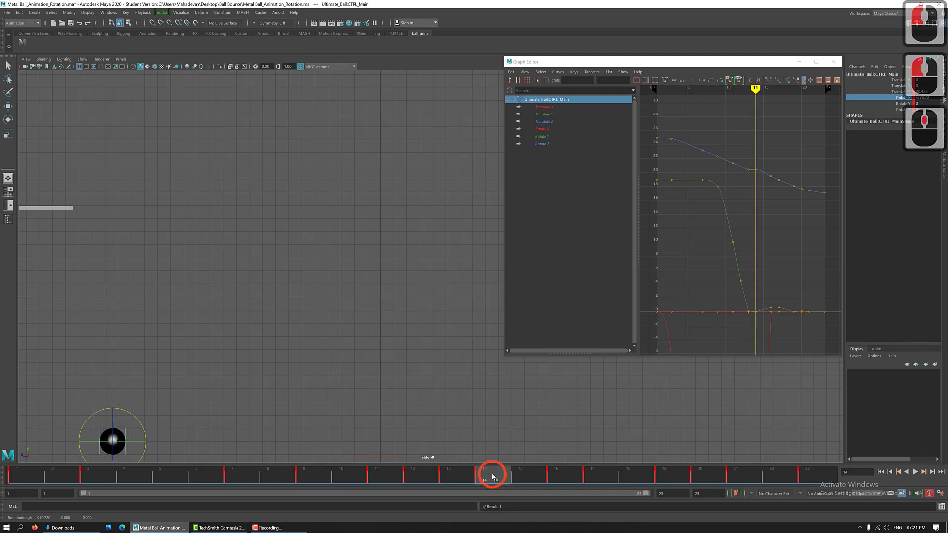
{"action": "double_click", "coordinate": [462, 476]}
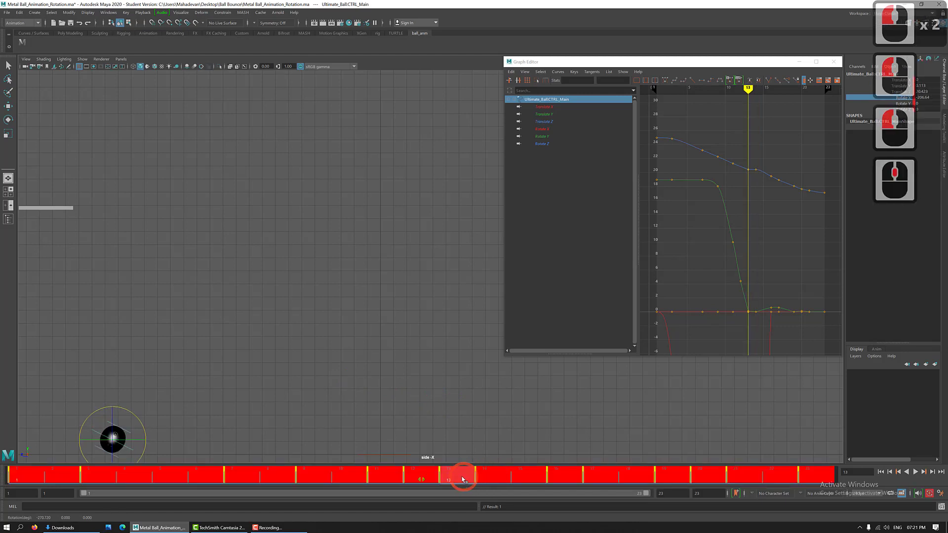
{"action": "left_click", "coordinate": [464, 476]}
{"action": "left_click", "coordinate": [482, 476]}
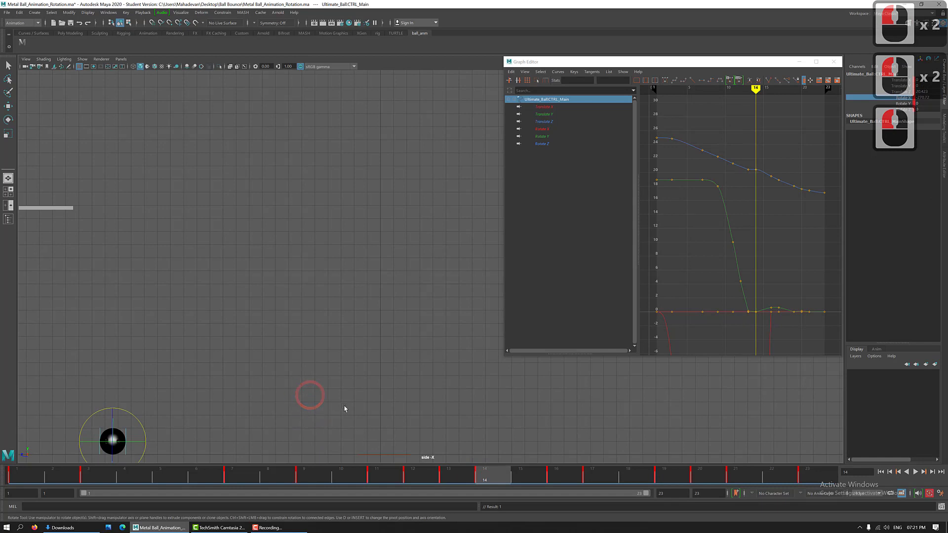
Key the ball's X rotation at about -234 degrees on frame 14 and compare it with frame 13.
{"action": "left_click_drag", "start_coordinate": [404, 476], "coordinate": [483, 477]}
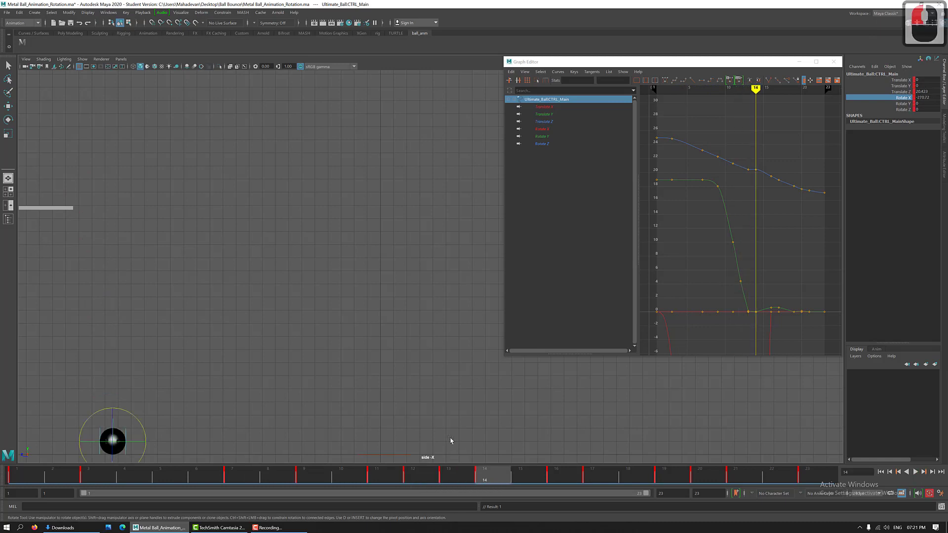
{"action": "mouse_move", "coordinate": [449, 438]}
{"action": "middle_mouse_down"}
{"action": "mouse_move", "coordinate": [441, 436]}
{"action": "mouse_move", "coordinate": [461, 440]}
{"action": "middle_mouse_up"}
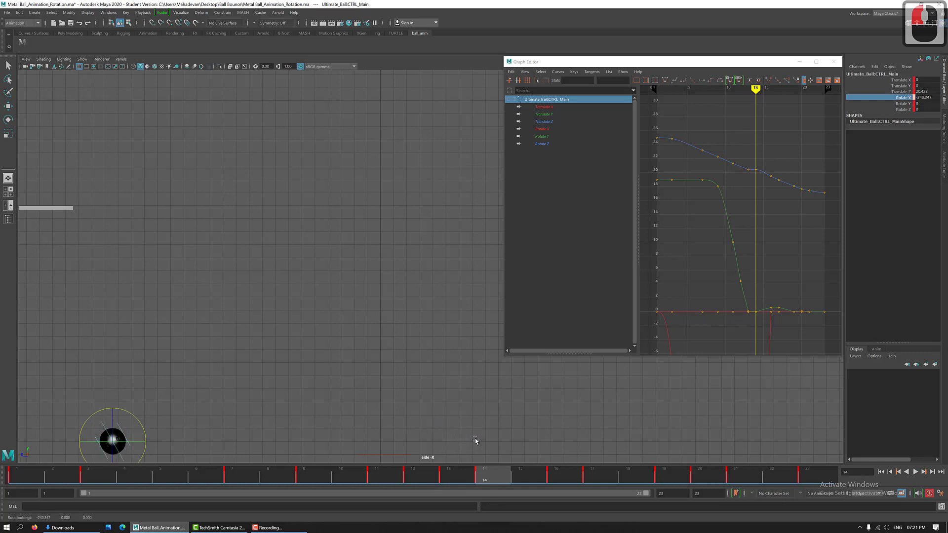
{"action": "left_click", "coordinate": [459, 477]}
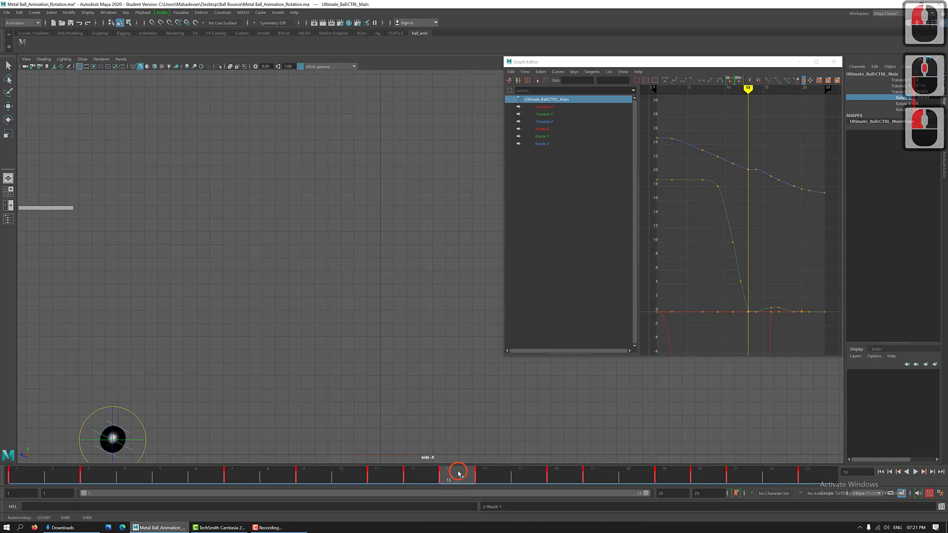
{"action": "left_click", "coordinate": [486, 476]}
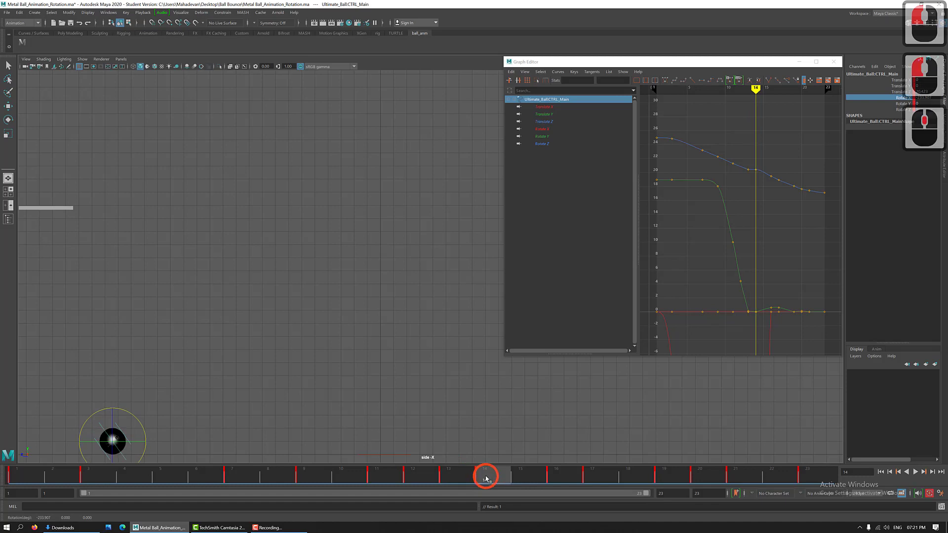
Rotate the bouncing ball about X to about -276 degrees at frame 16, key it and scrub from frame 14.
{"action": "left_click", "coordinate": [559, 477]}
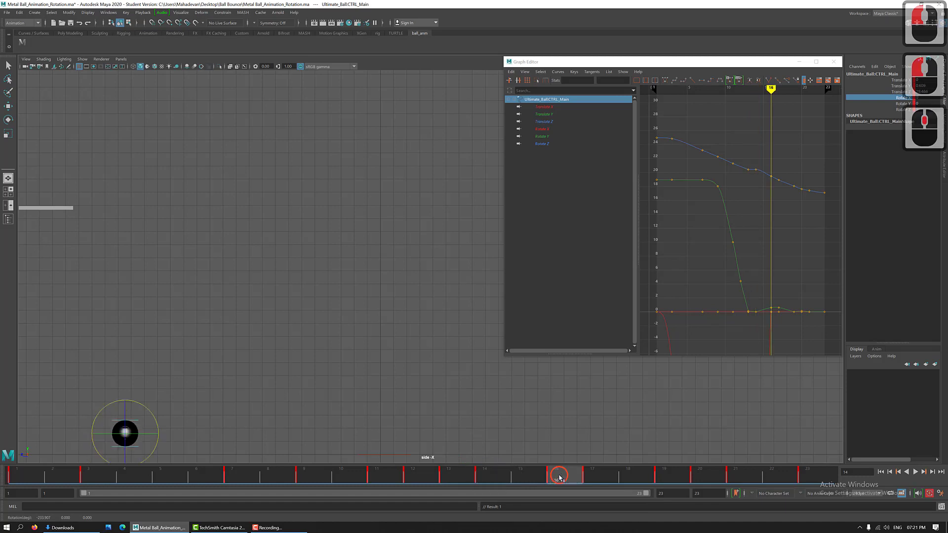
{"action": "left_click_drag", "start_coordinate": [283, 390], "coordinate": [476, 413]}
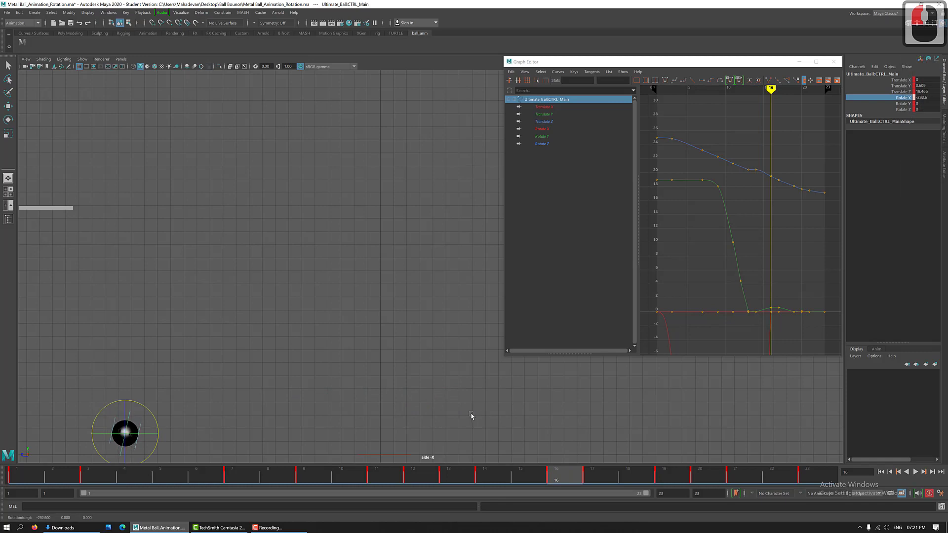
{"action": "left_click_drag", "start_coordinate": [483, 472], "coordinate": [552, 479]}
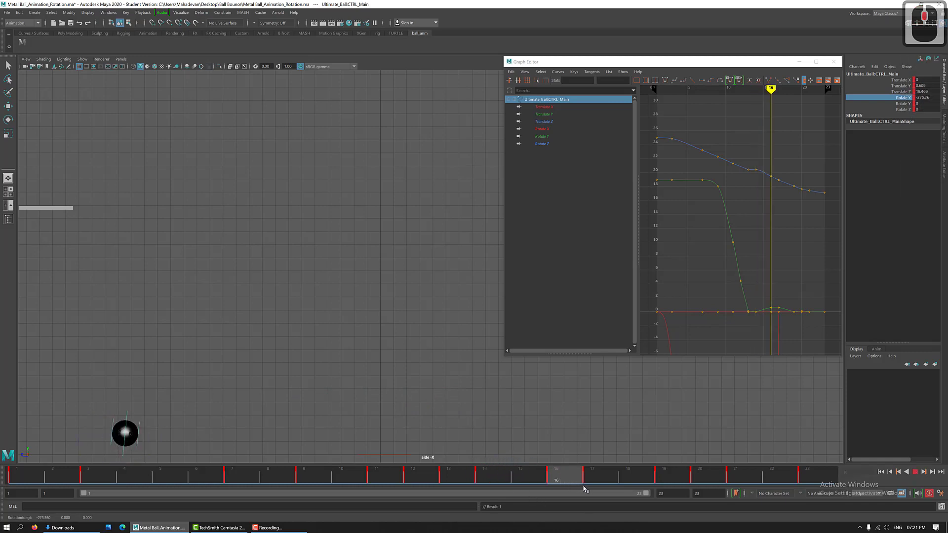
{"action": "left_click", "coordinate": [556, 473]}
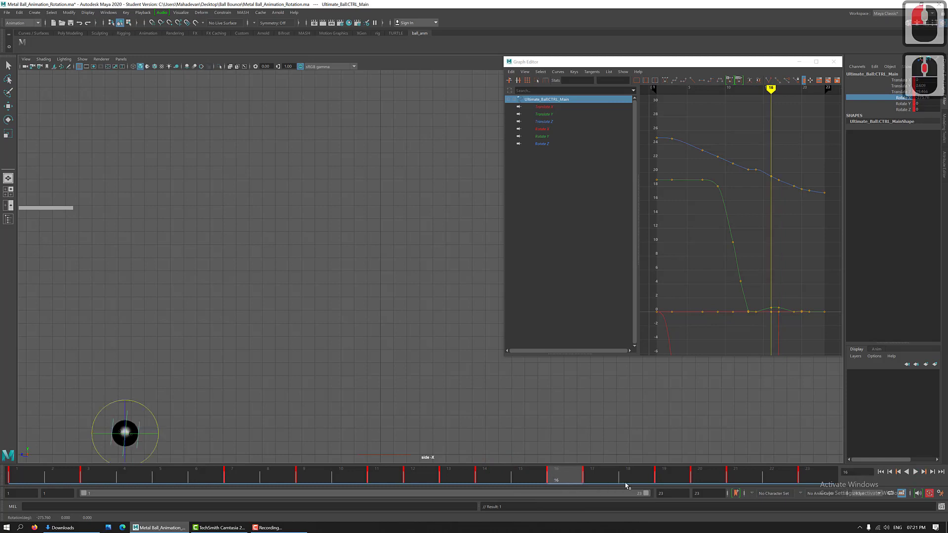
Key the ball's X rotation at about -314 degrees on frame 17 and scrub the bounce back to frame 14.
{"action": "left_click", "coordinate": [606, 474]}
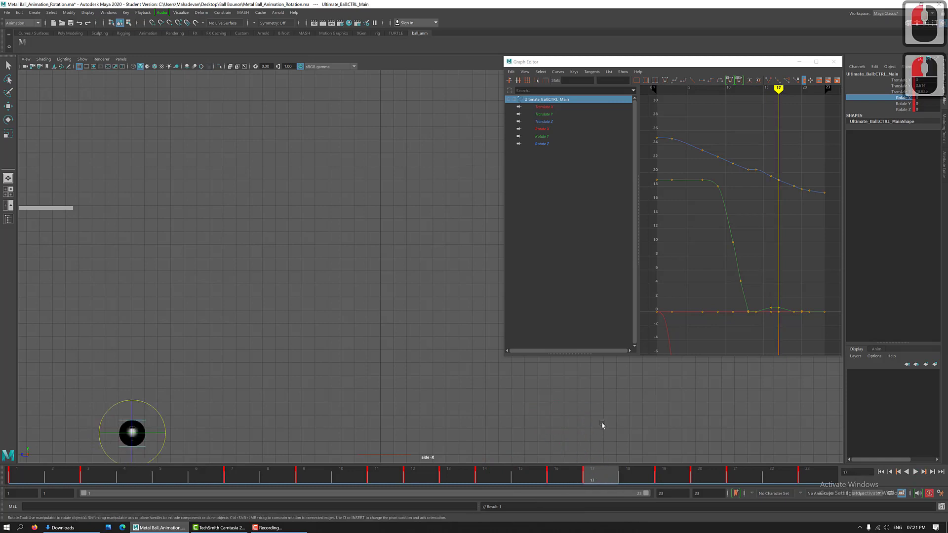
{"action": "middle_click_drag", "start_coordinate": [602, 425], "coordinate": [816, 460]}
{"action": "left_click", "coordinate": [567, 479]}
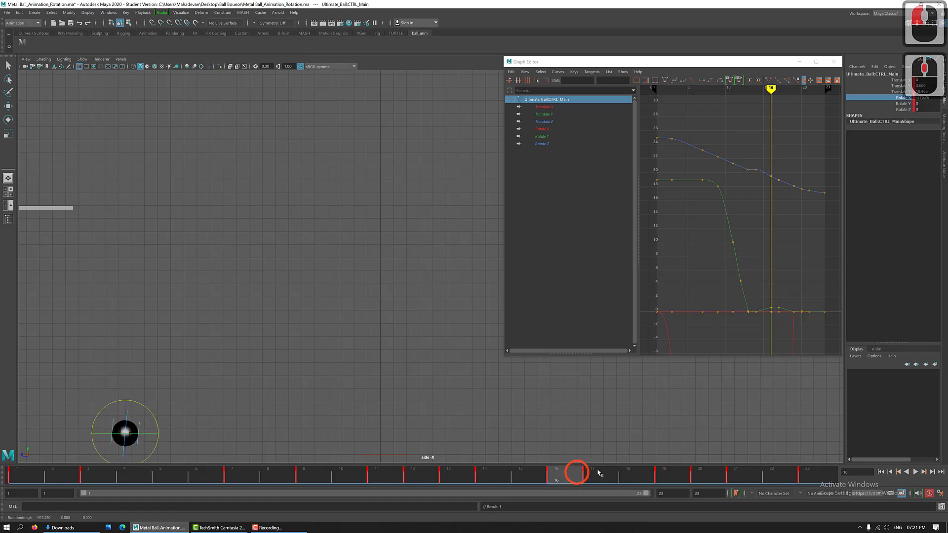
{"action": "left_click", "coordinate": [613, 472]}
{"action": "left_click_drag", "start_coordinate": [613, 472], "coordinate": [491, 473]}
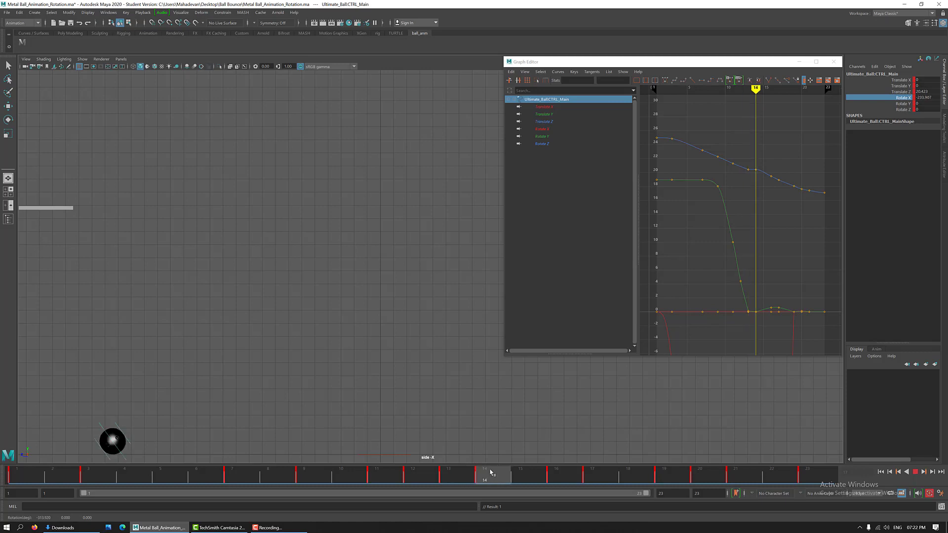
Reset the ball's X rotation to about -221 degrees on frame 14, key it and scrub the bounce through to frame 19.
{"action": "middle_click_drag", "start_coordinate": [454, 419], "coordinate": [444, 422]}
{"action": "left_click", "coordinate": [465, 482]}
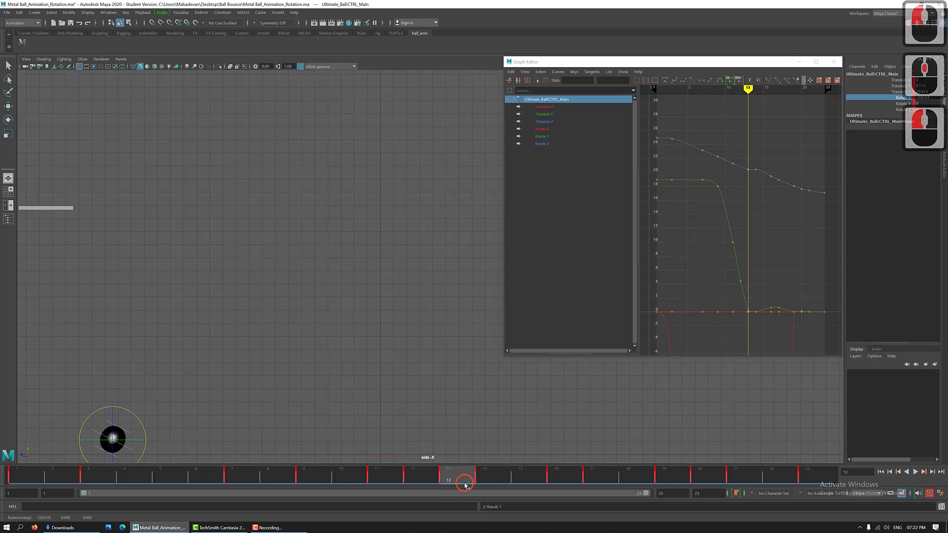
{"action": "left_click", "coordinate": [493, 479]}
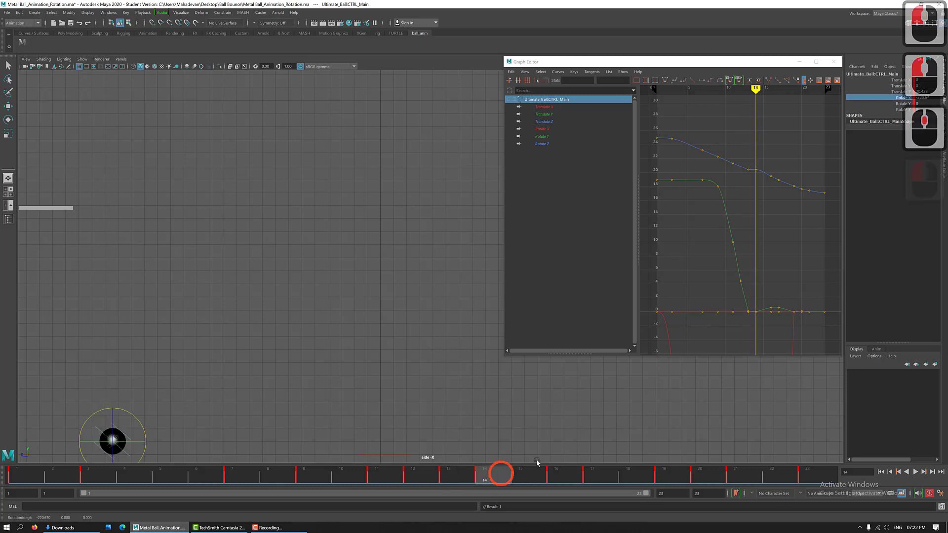
{"action": "left_click", "coordinate": [540, 476]}
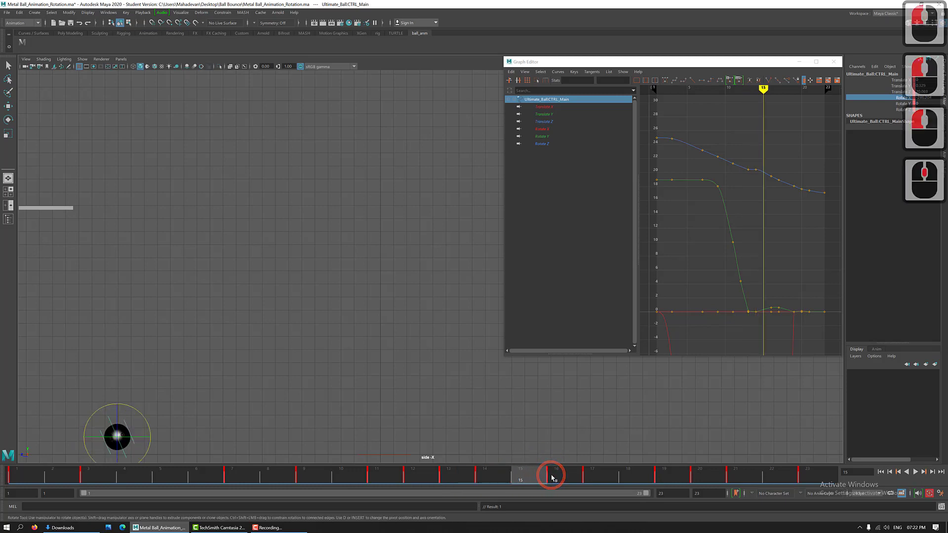
{"action": "left_click_drag", "start_coordinate": [552, 476], "coordinate": [493, 473]}
{"action": "left_click_drag", "start_coordinate": [413, 476], "coordinate": [599, 485]}
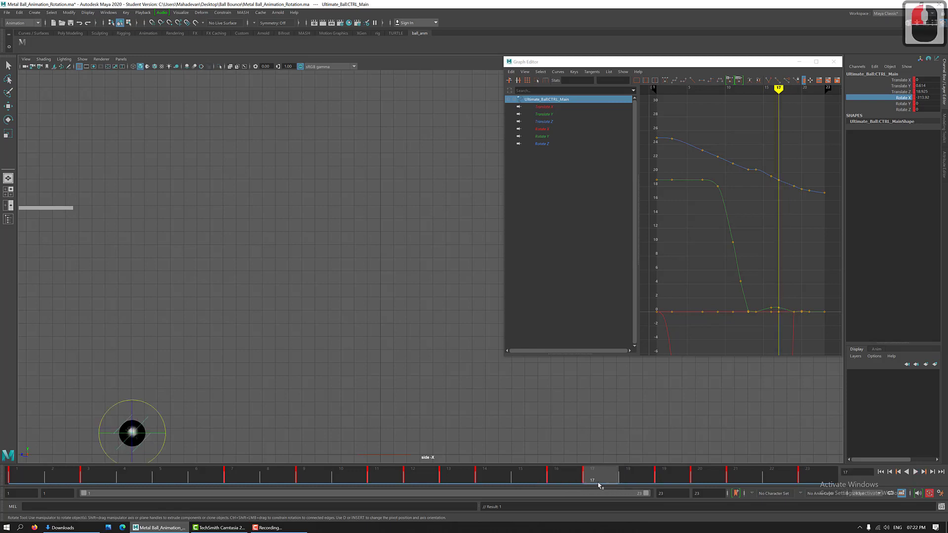
{"action": "left_click", "coordinate": [653, 478]}
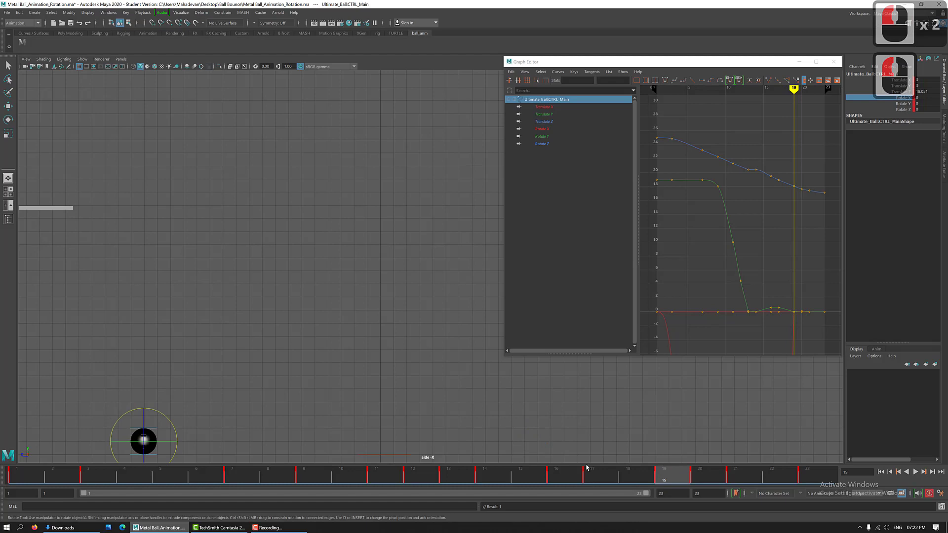
Apply spline tangents to the Rotate X keys on frames 13 to 17 and check the ball at frames 14, 16 and 17.
{"action": "left_click", "coordinate": [543, 128]}
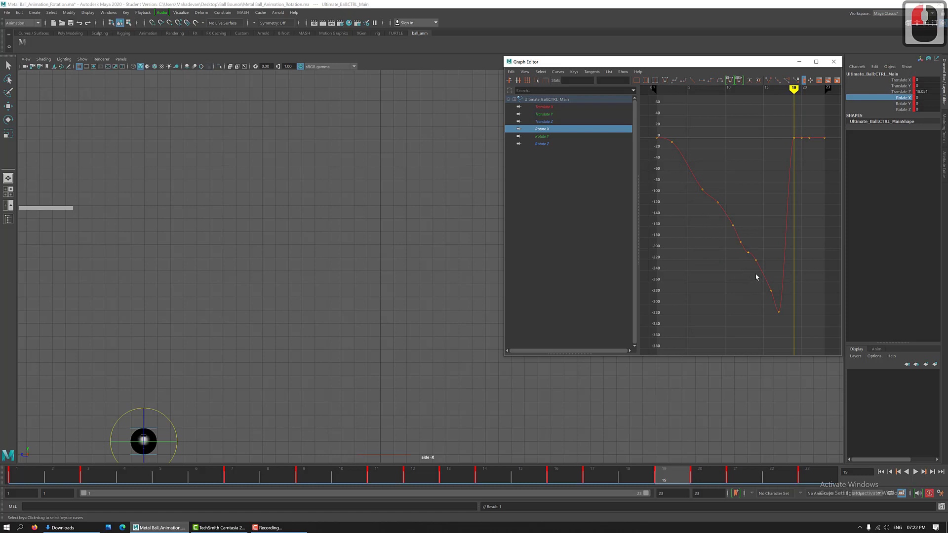
{"action": "left_click_drag", "start_coordinate": [740, 250], "coordinate": [789, 327]}
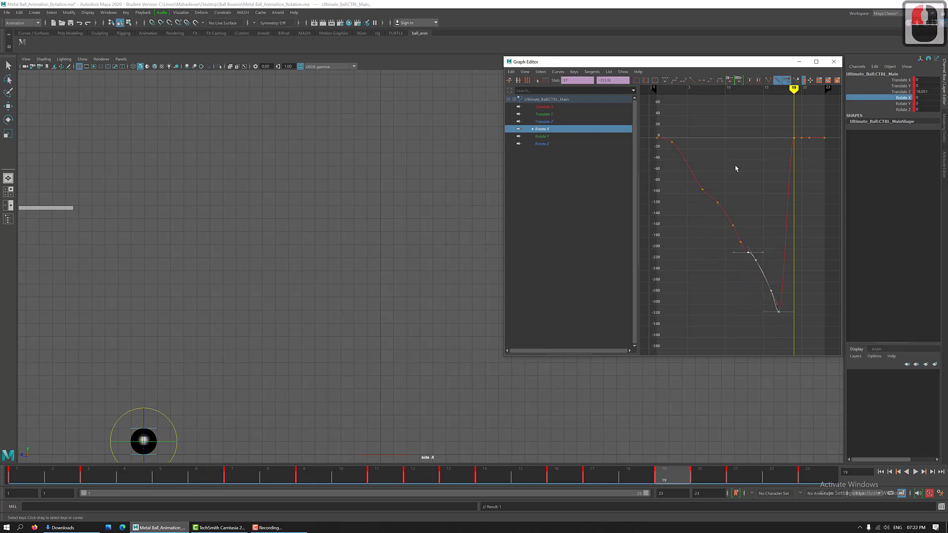
{"action": "left_click", "coordinate": [678, 82]}
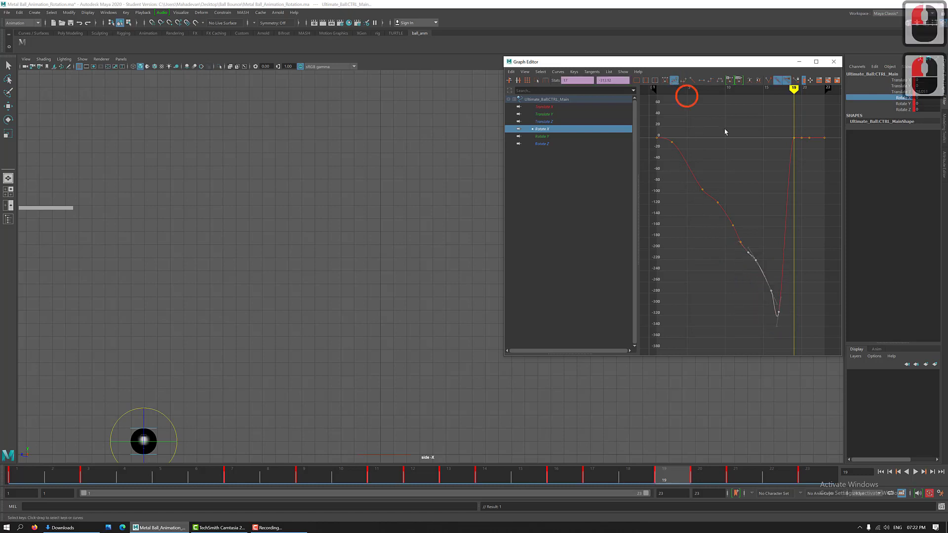
{"action": "left_click", "coordinate": [658, 139]}
{"action": "left_click_drag", "start_coordinate": [657, 138], "coordinate": [790, 328]}
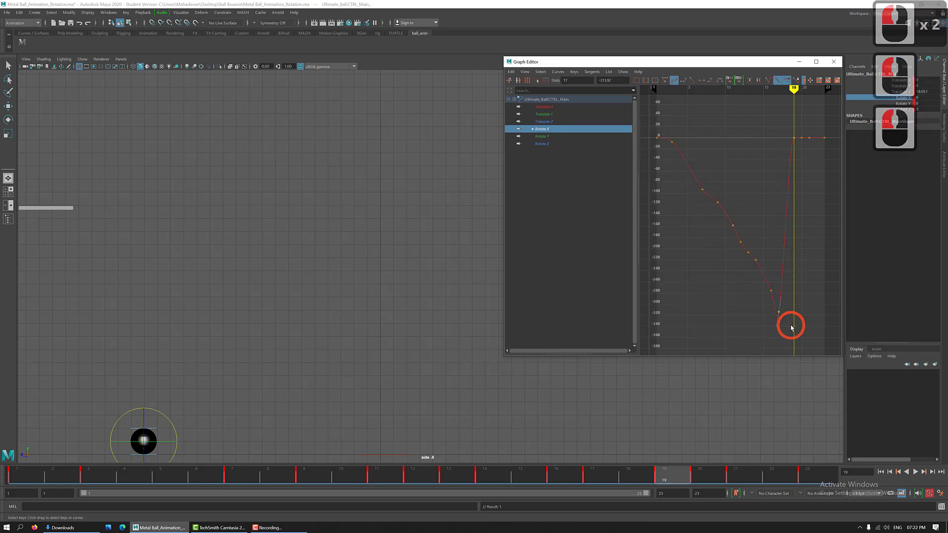
{"action": "left_click", "coordinate": [495, 476]}
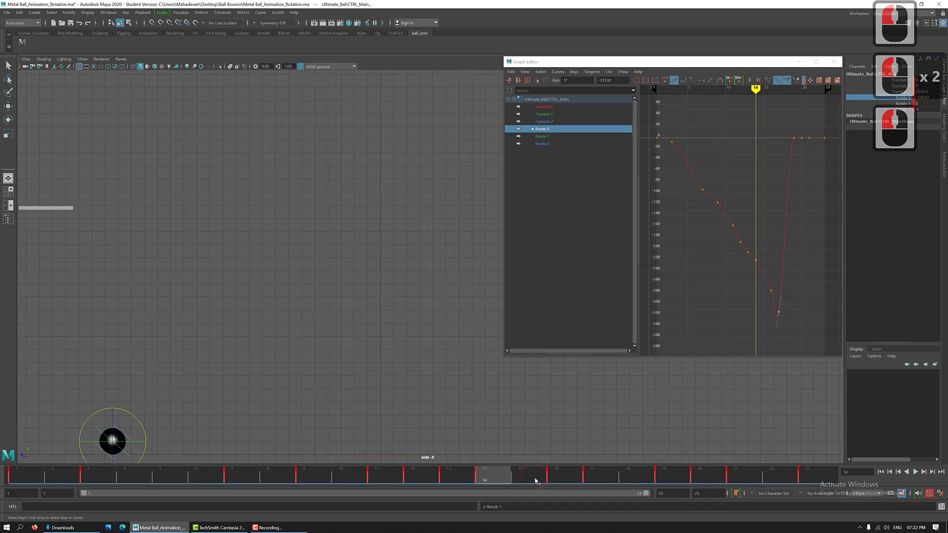
{"action": "left_click", "coordinate": [561, 476]}
{"action": "left_click", "coordinate": [589, 478]}
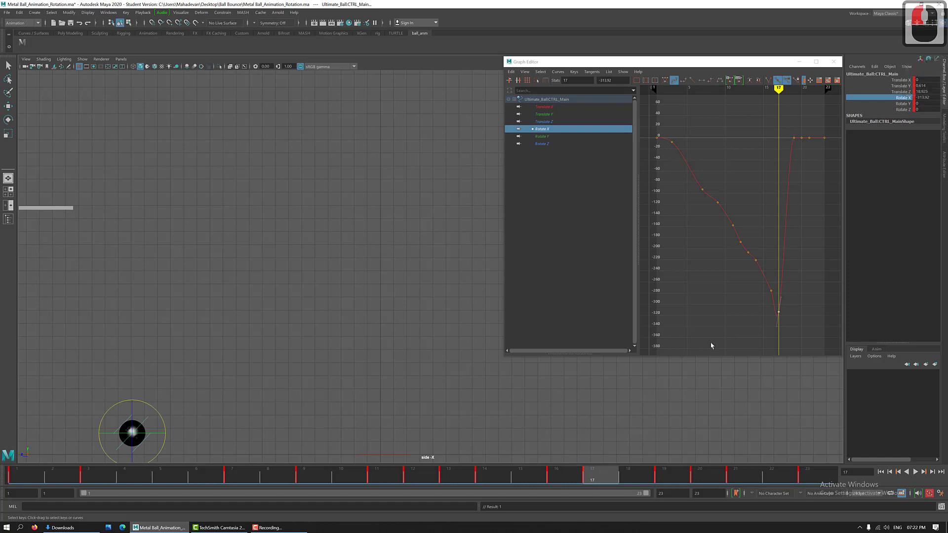
Scrub the ball from frame 1 through its fall and compare its rotation on frames 11 to 14.
{"action": "mouse_move", "coordinate": [25, 480]}
{"action": "left_mouse_down"}
{"action": "mouse_move", "coordinate": [4, 480]}
{"action": "mouse_move", "coordinate": [83, 488]}
{"action": "mouse_move", "coordinate": [450, 471]}
{"action": "mouse_move", "coordinate": [133, 482]}
{"action": "mouse_move", "coordinate": [35, 504]}
{"action": "mouse_move", "coordinate": [43, 476]}
{"action": "mouse_move", "coordinate": [137, 474]}
{"action": "mouse_move", "coordinate": [14, 472]}
{"action": "mouse_move", "coordinate": [121, 473]}
{"action": "mouse_move", "coordinate": [66, 459]}
{"action": "mouse_move", "coordinate": [89, 474]}
{"action": "mouse_move", "coordinate": [303, 476]}
{"action": "left_mouse_up"}
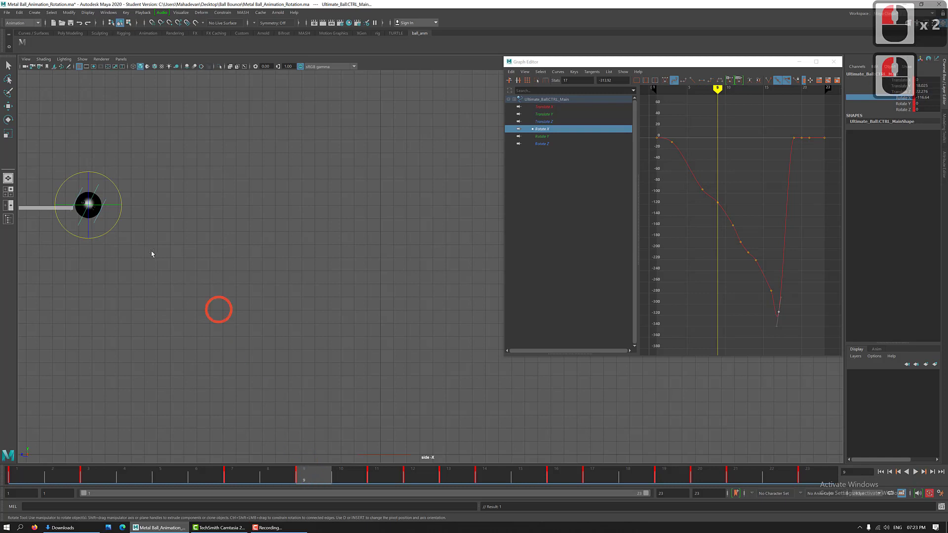
{"action": "left_click", "coordinate": [358, 476]}
{"action": "left_click", "coordinate": [374, 480]}
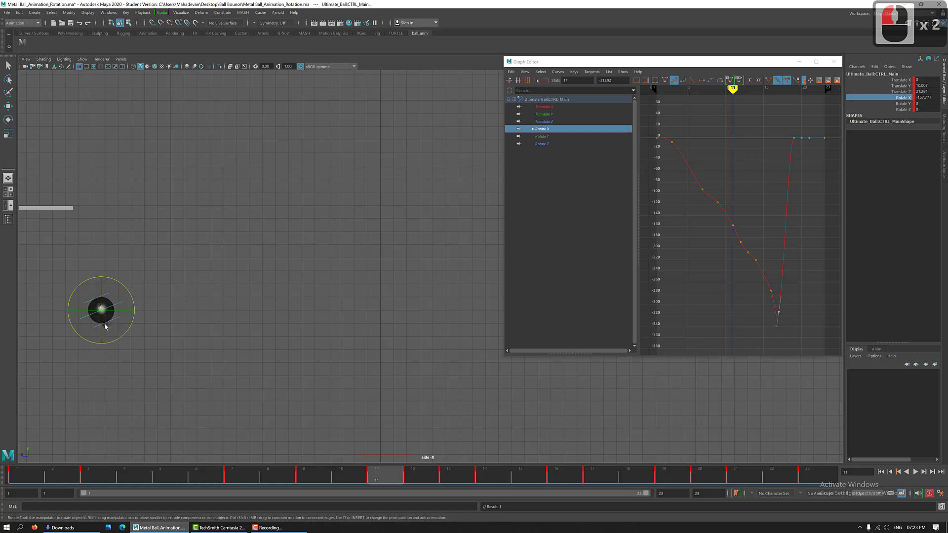
{"action": "left_click", "coordinate": [417, 480]}
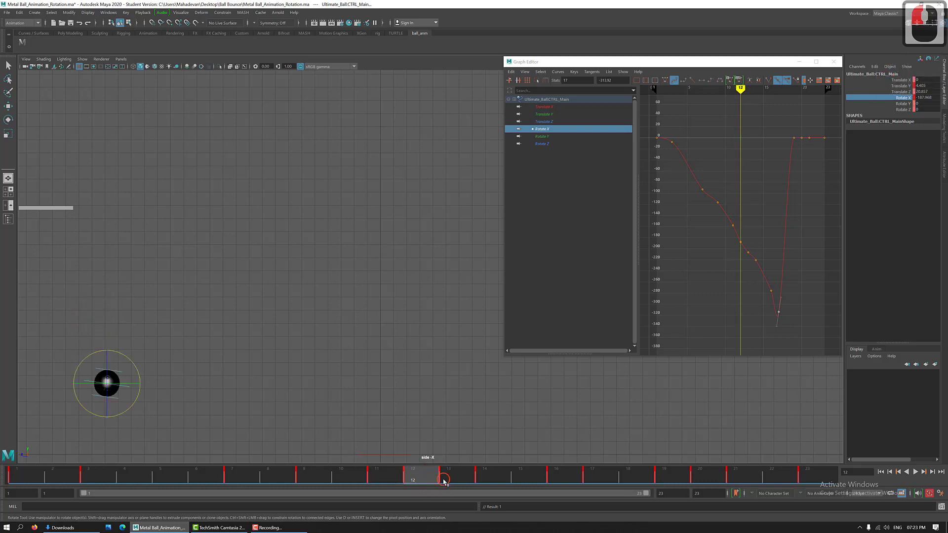
{"action": "left_click", "coordinate": [445, 480]}
{"action": "left_click", "coordinate": [481, 481]}
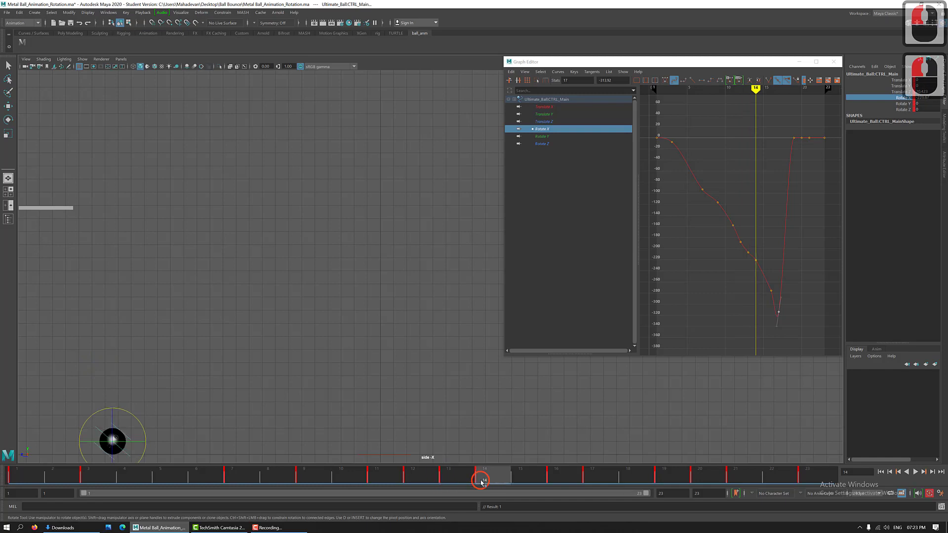
{"action": "left_click", "coordinate": [450, 477]}
{"action": "left_click", "coordinate": [425, 479]}
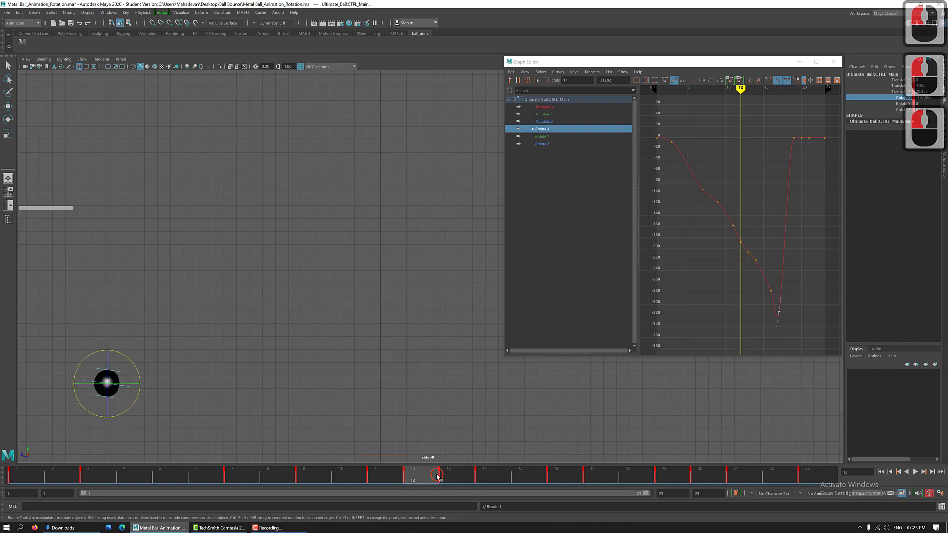
Examine the ball's rotation through the bounce from frame 13 to 19, comparing frames 17, 18 and 19.
{"action": "left_click_drag", "start_coordinate": [463, 483], "coordinate": [553, 477]}
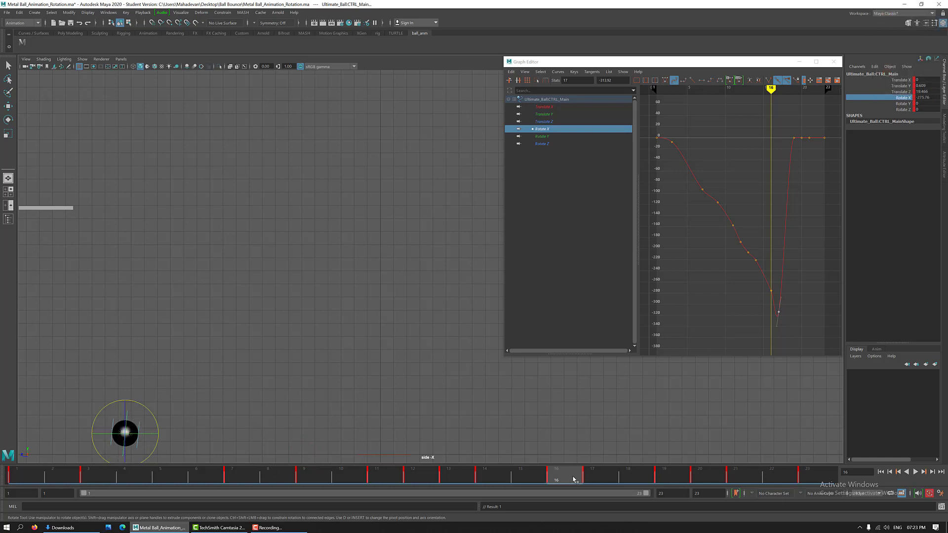
{"action": "left_click", "coordinate": [594, 479]}
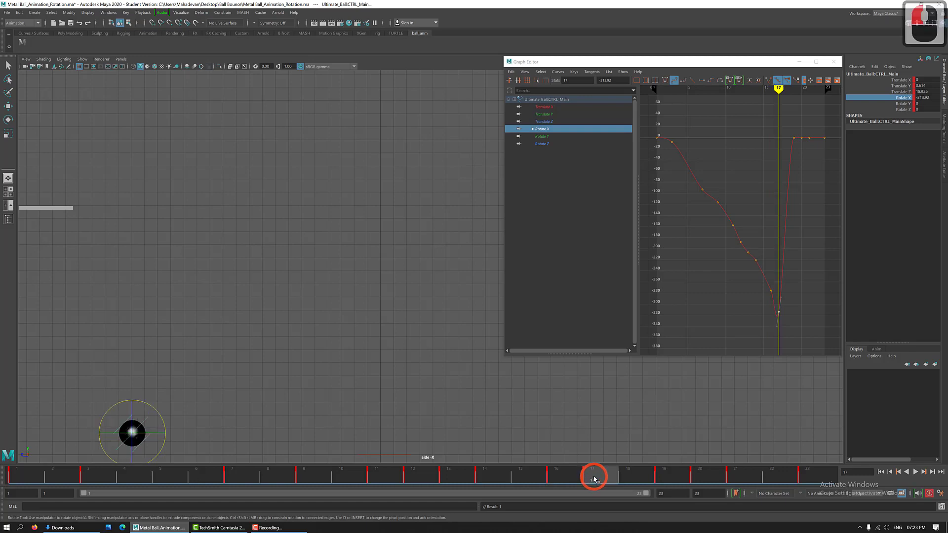
{"action": "left_click", "coordinate": [631, 480]}
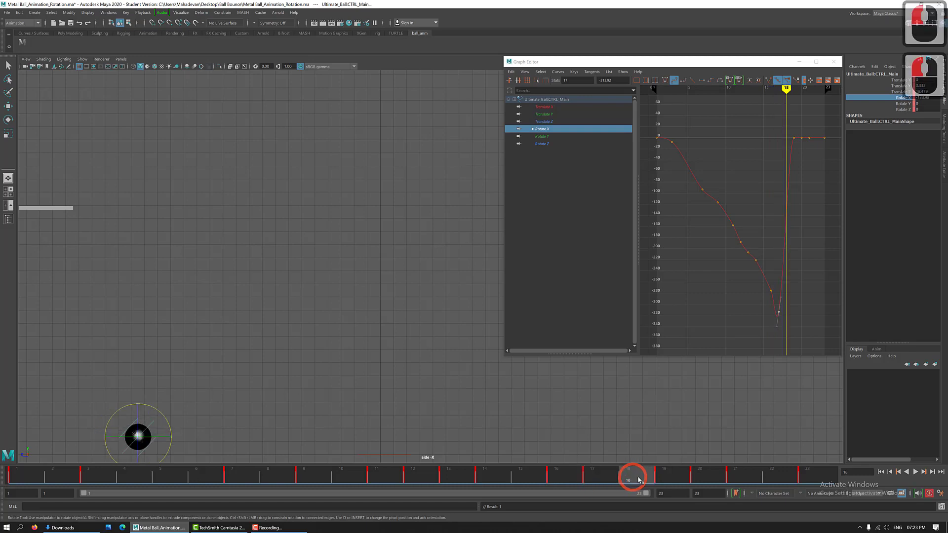
{"action": "left_click", "coordinate": [663, 479]}
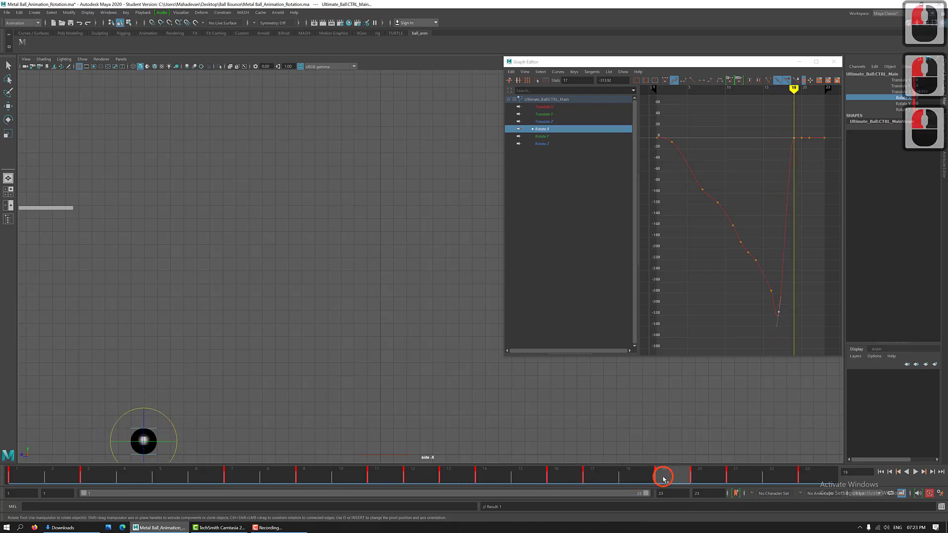
{"action": "left_click", "coordinate": [603, 480]}
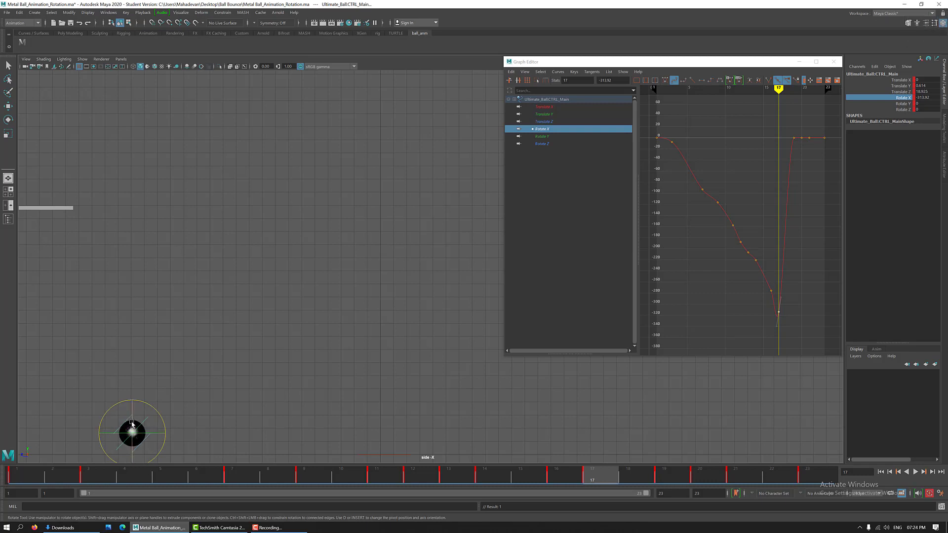
{"action": "left_click", "coordinate": [672, 479]}
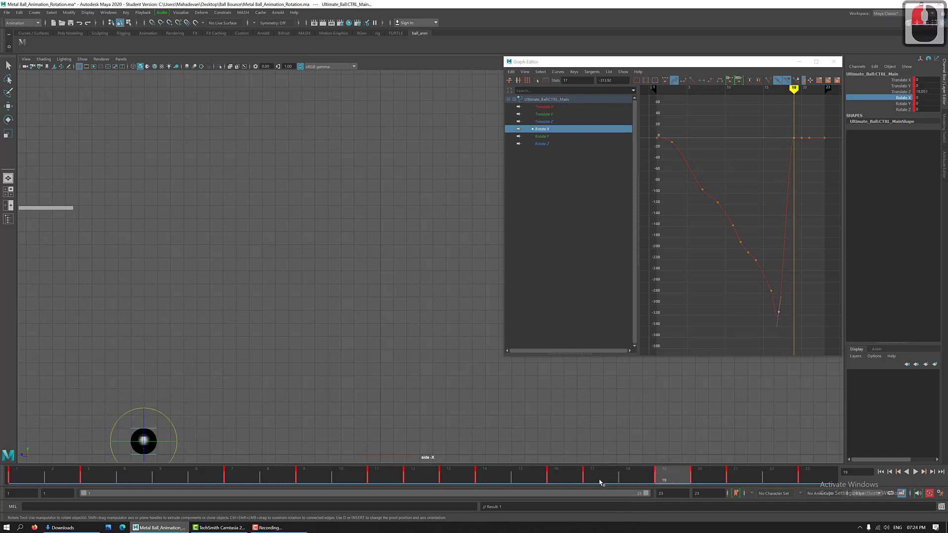
{"action": "left_click_drag", "start_coordinate": [601, 482], "coordinate": [635, 479]}
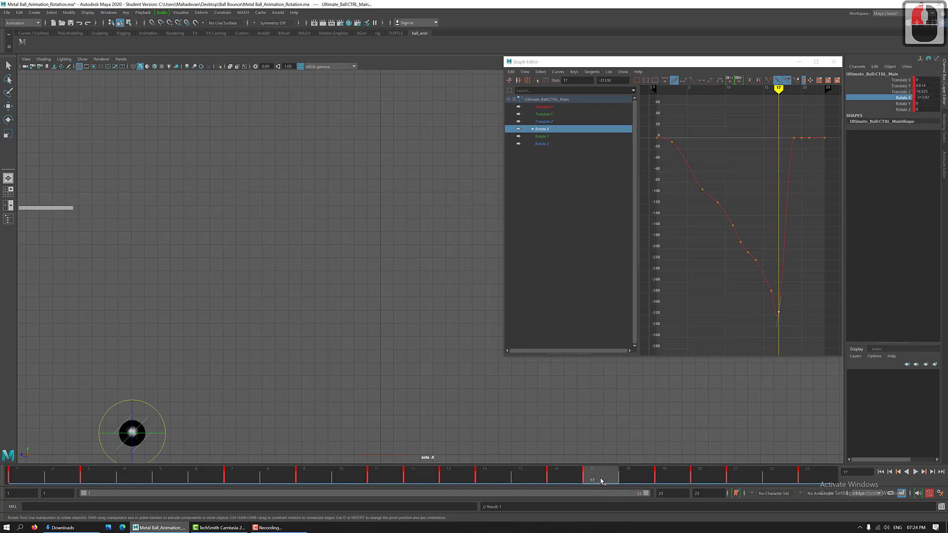
{"action": "left_click_drag", "start_coordinate": [602, 478], "coordinate": [628, 481]}
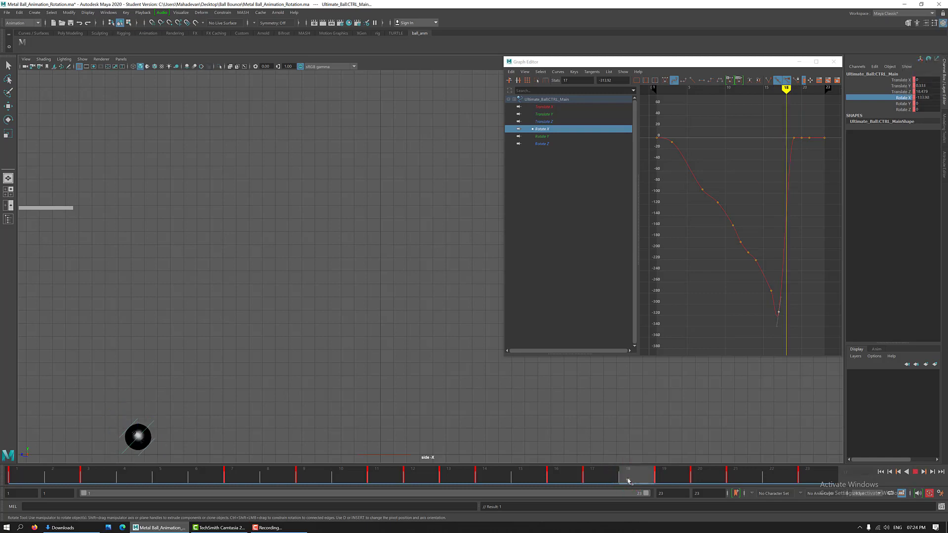
Compare frames 17 and 19, rotate the ball to about -344 degrees in X on frame 19, and scrub the bounce.
{"action": "left_click", "coordinate": [133, 429]}
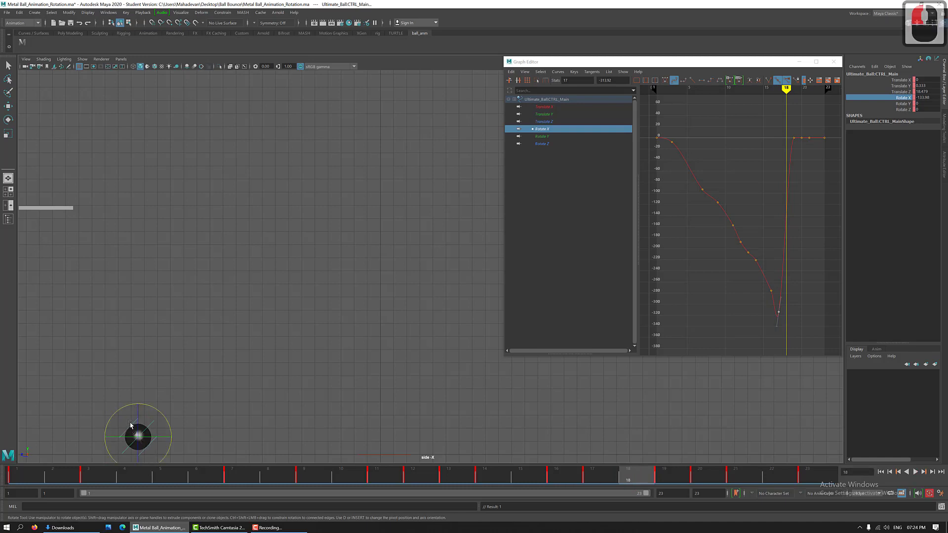
{"action": "left_click", "coordinate": [598, 476]}
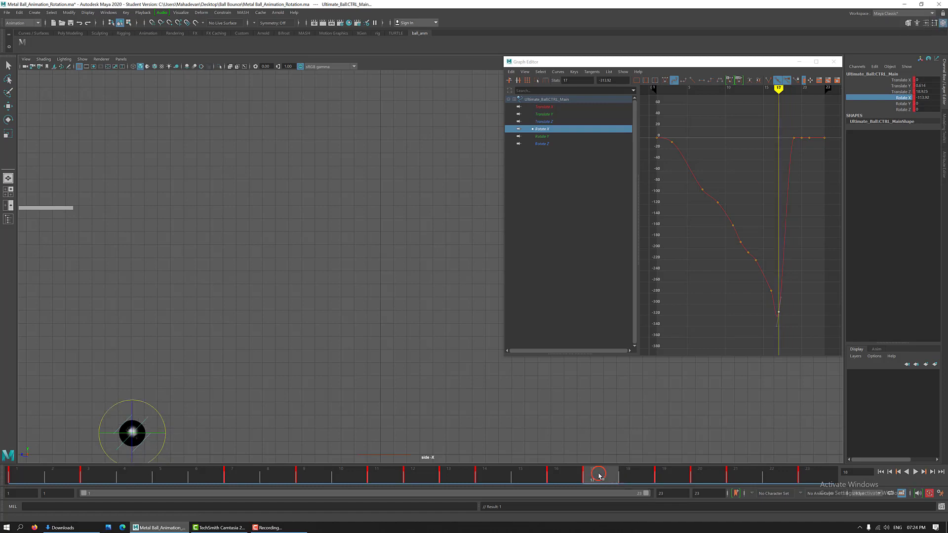
{"action": "left_click", "coordinate": [666, 479]}
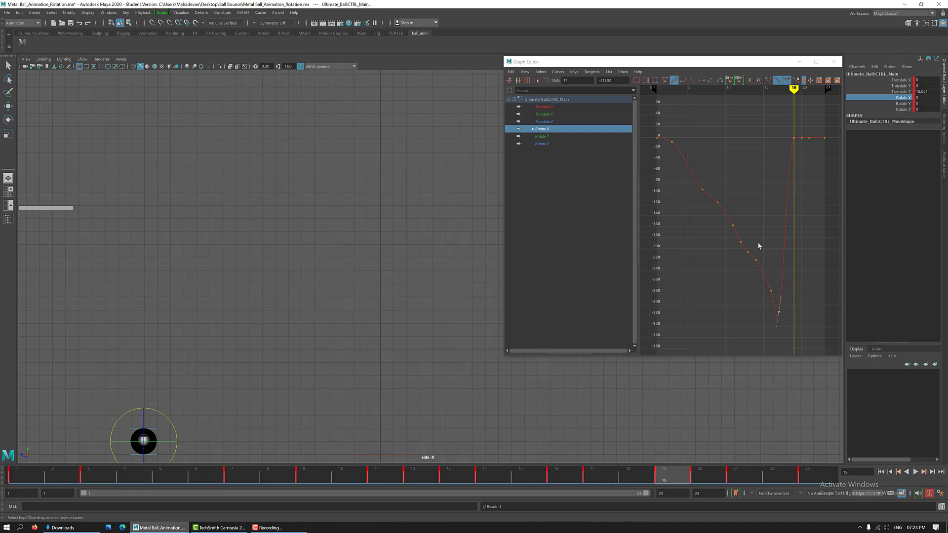
{"action": "left_click", "coordinate": [607, 480]}
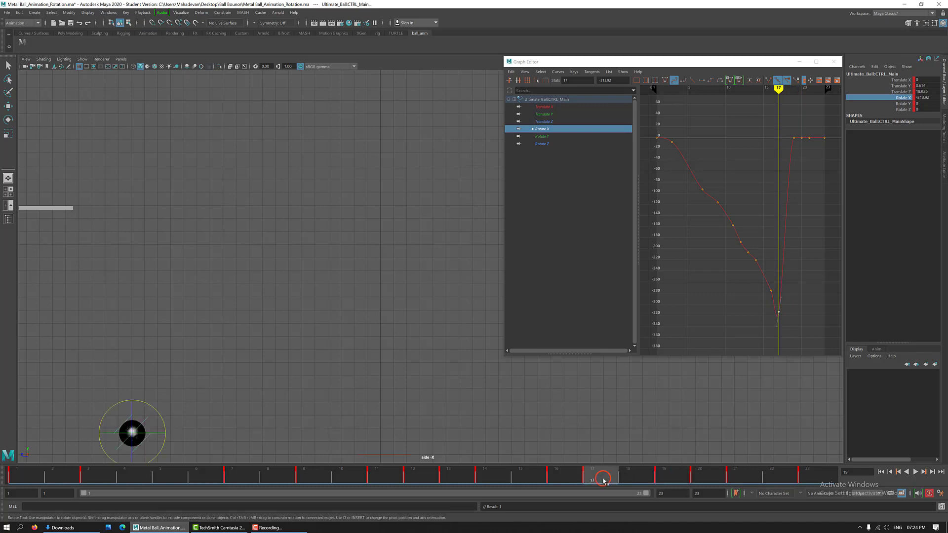
{"action": "left_click", "coordinate": [662, 477]}
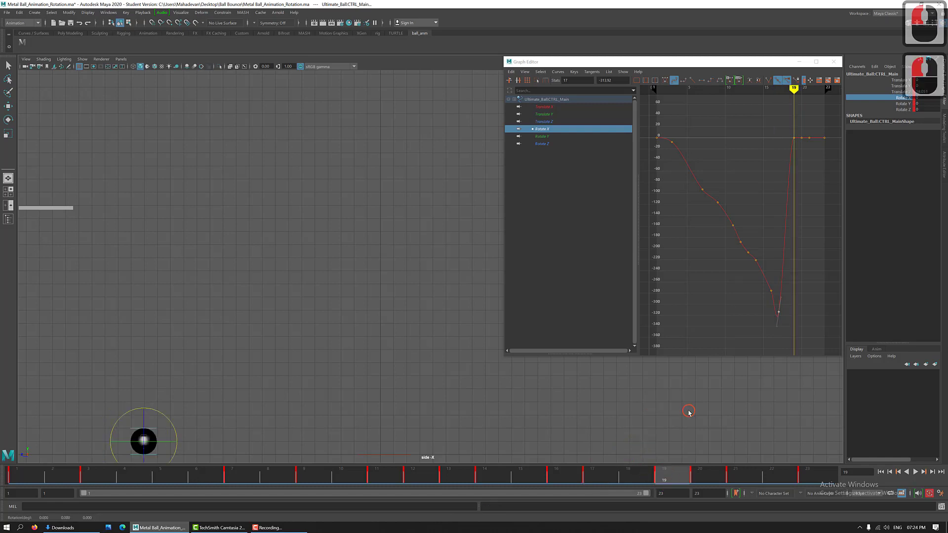
{"action": "middle_click_drag", "start_coordinate": [688, 411], "coordinate": [920, 462]}
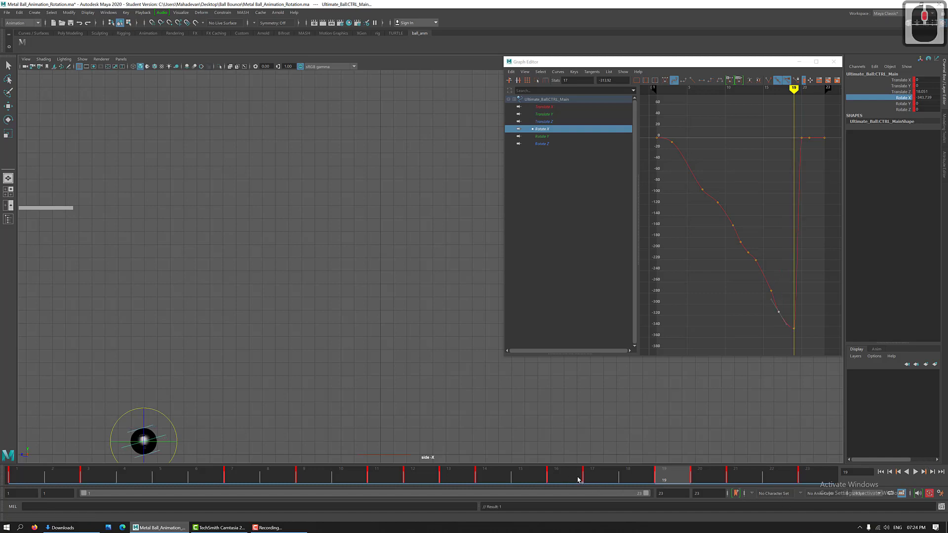
{"action": "left_click_drag", "start_coordinate": [575, 477], "coordinate": [679, 477]}
{"action": "key", "text": "period"}
{"action": "key", "text": "period"}
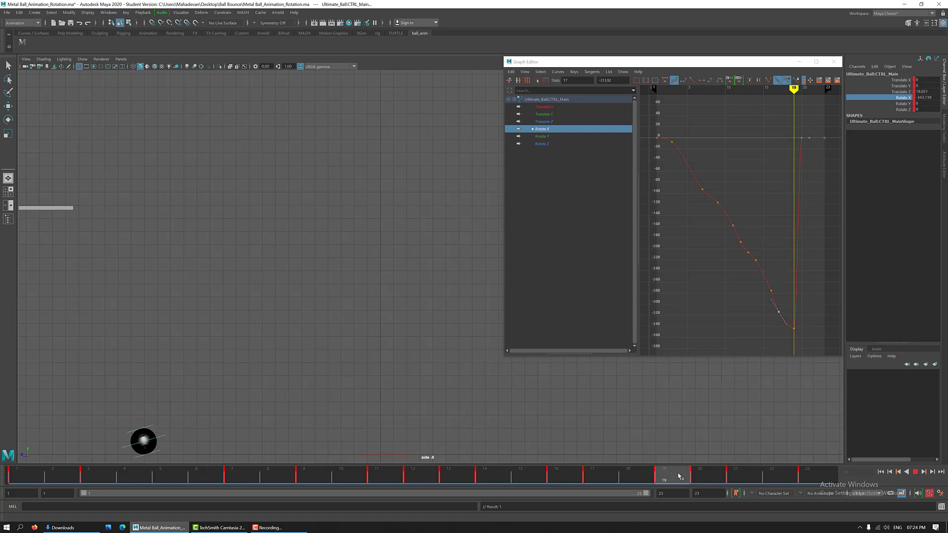
Rotate the ball to about -16.6 degrees in X on frame 21 and key it.
{"action": "left_click", "coordinate": [692, 477]}
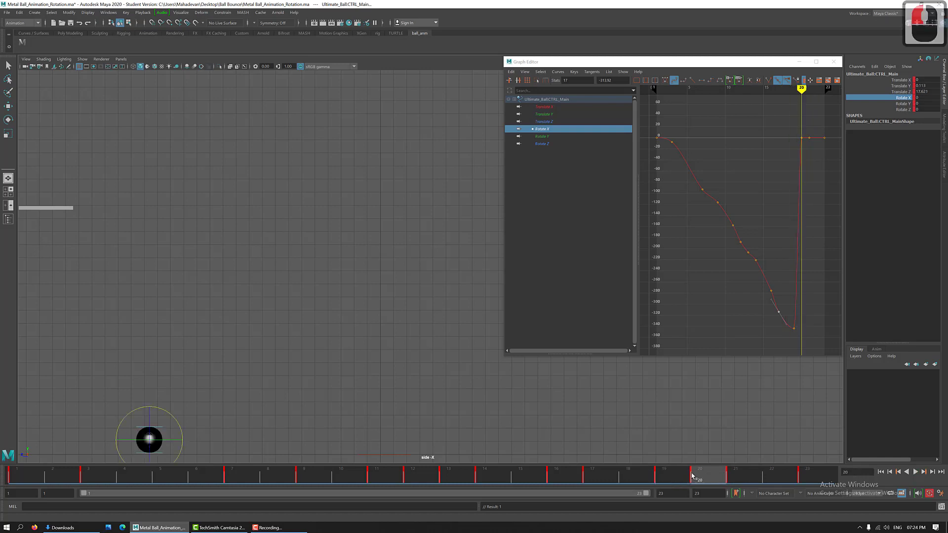
{"action": "left_click_drag", "start_coordinate": [822, 324], "coordinate": [777, 339]}
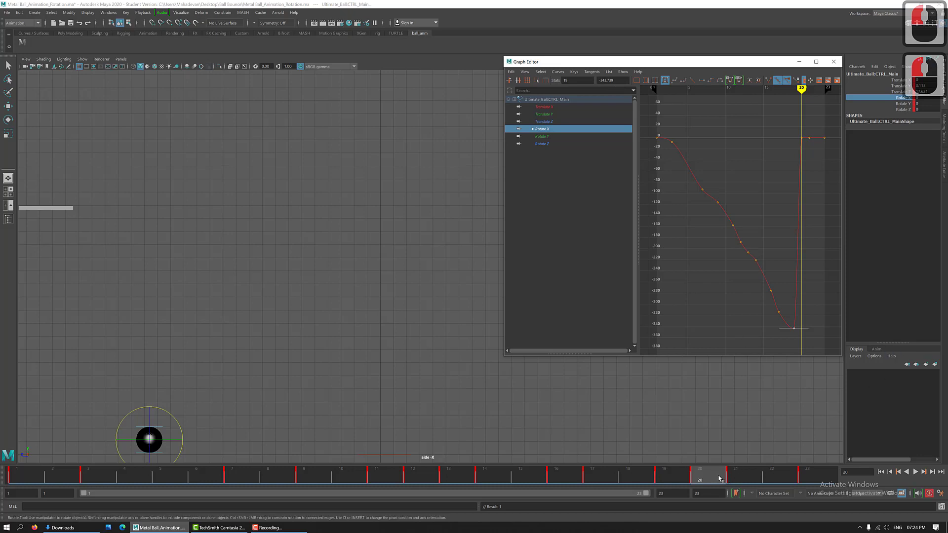
{"action": "left_click", "coordinate": [735, 477]}
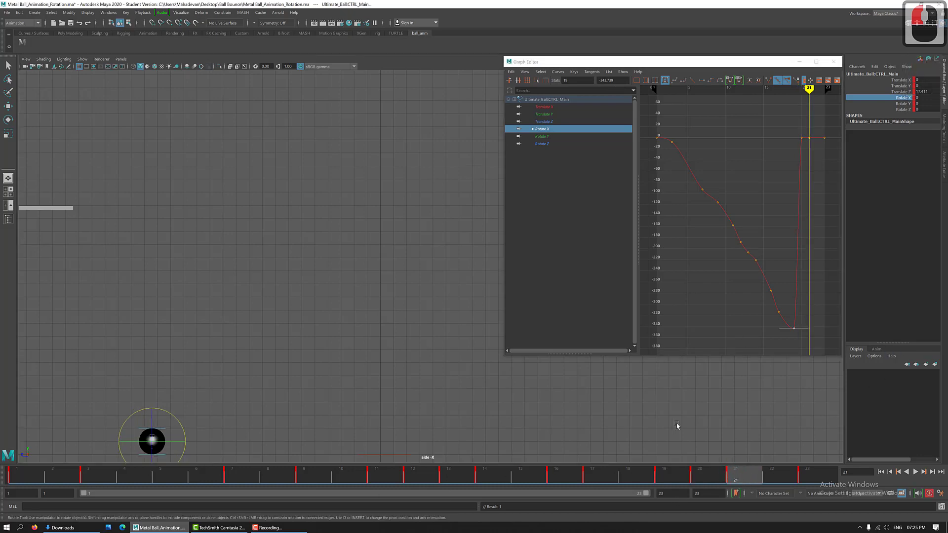
{"action": "middle_click_drag", "start_coordinate": [690, 414], "coordinate": [698, 416]}
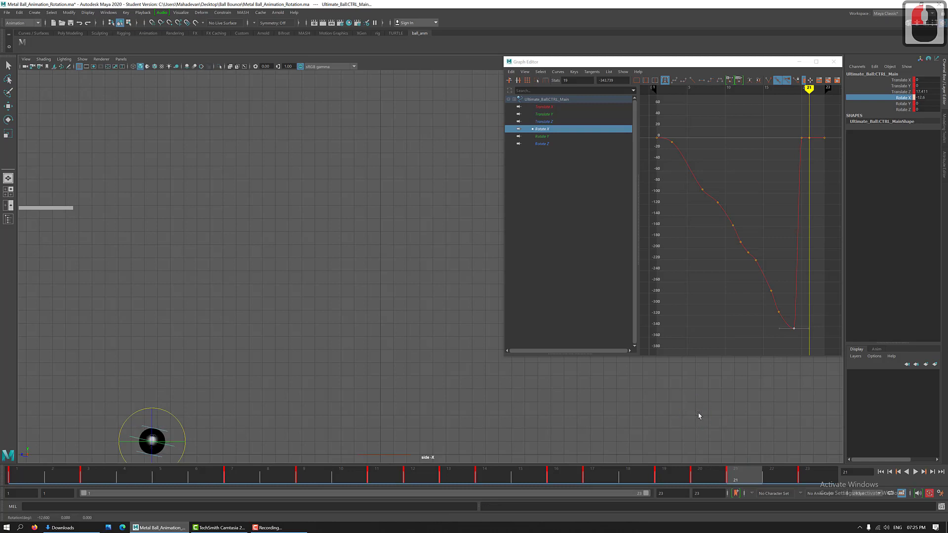
{"action": "key", "text": "s"}
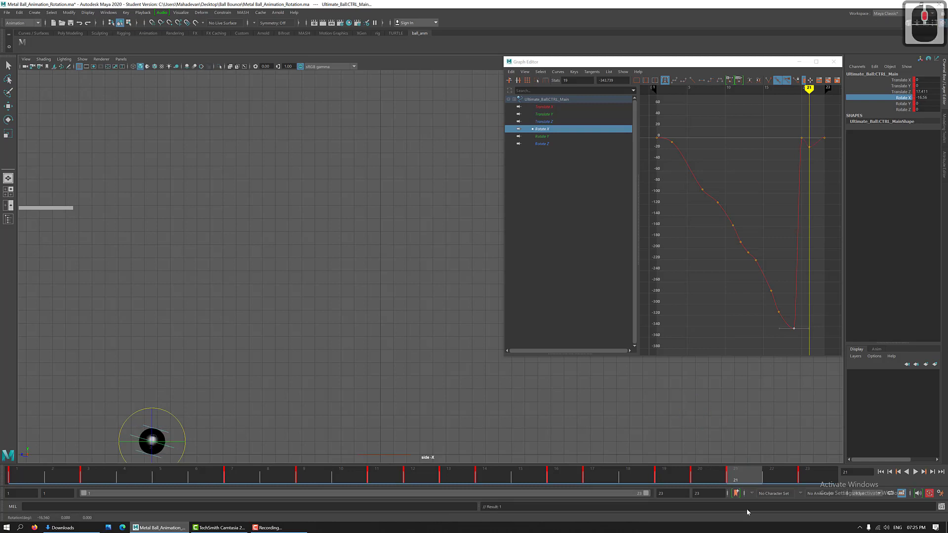
Compare the ball on frames 19 and 20, and set its X rotation to about -2.4 degrees on frame 20.
{"action": "left_click", "coordinate": [680, 479]}
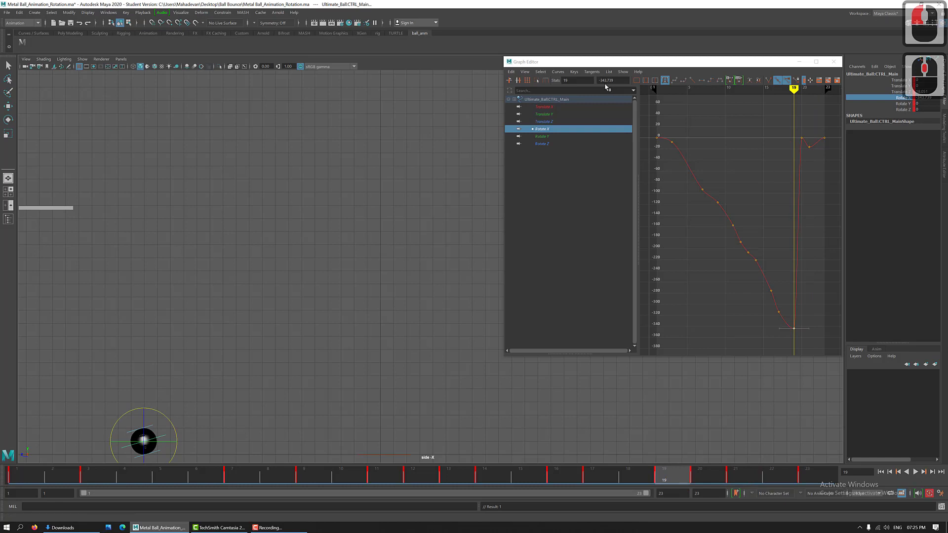
{"action": "left_click", "coordinate": [704, 478]}
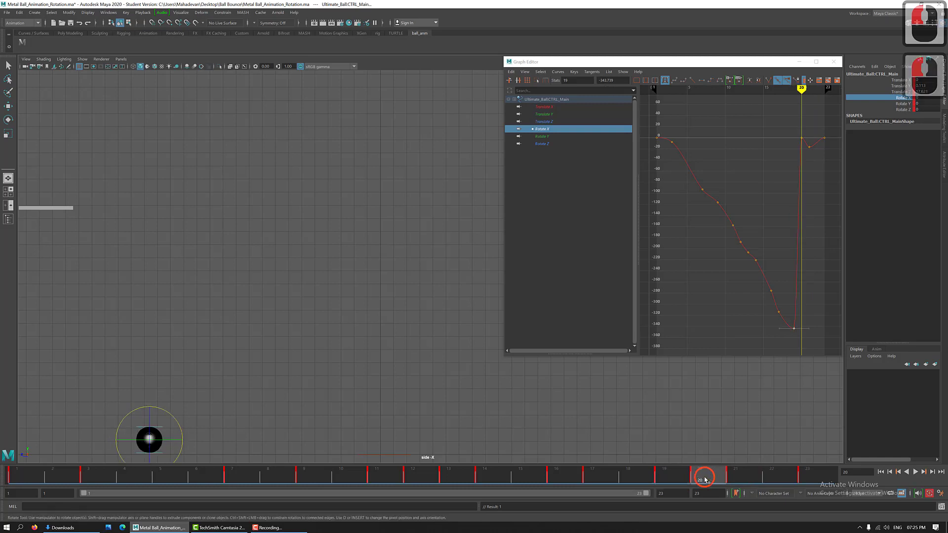
{"action": "left_click", "coordinate": [672, 478]}
{"action": "left_click", "coordinate": [705, 472]}
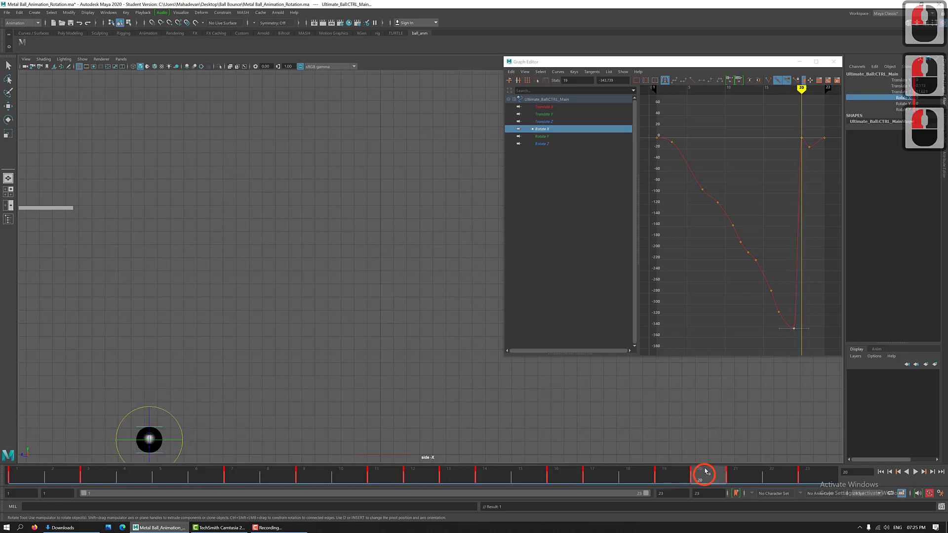
{"action": "left_click", "coordinate": [802, 339]}
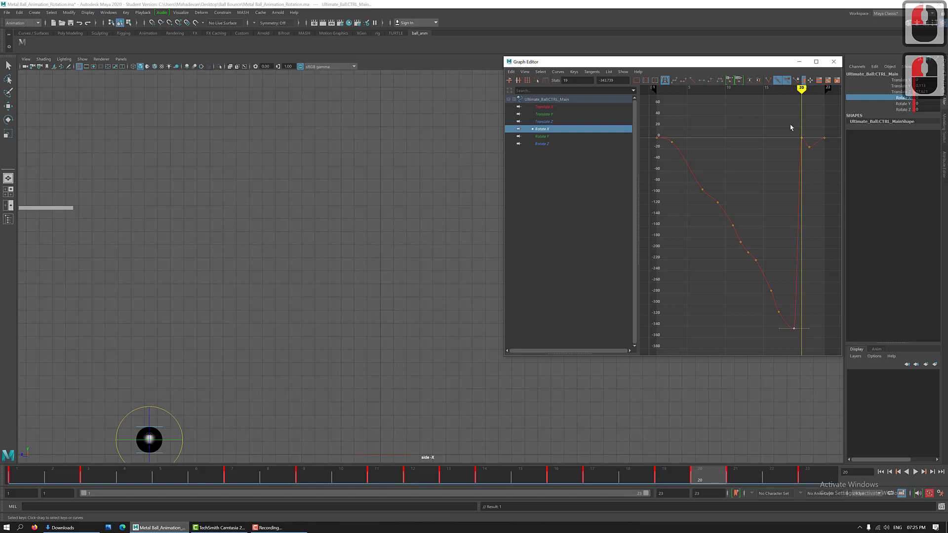
{"action": "left_click", "coordinate": [801, 139]}
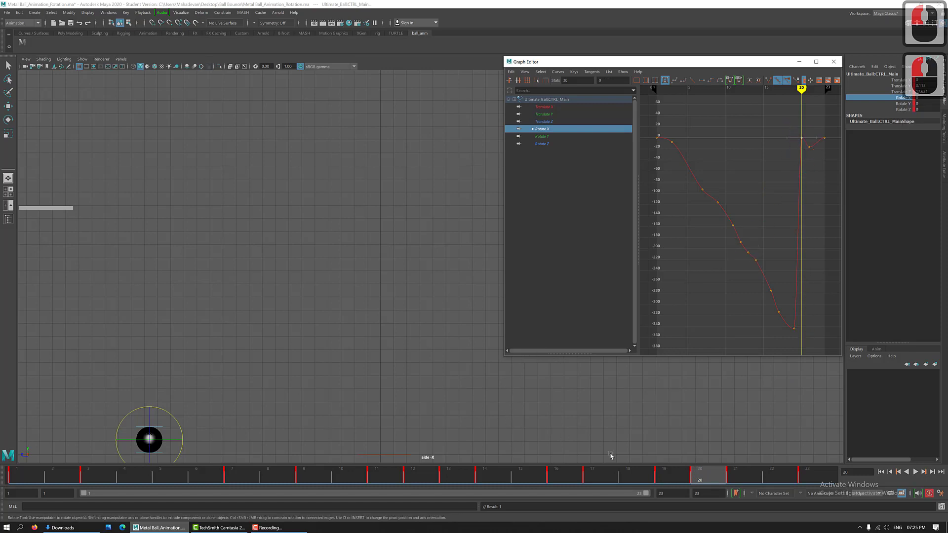
{"action": "left_click", "coordinate": [678, 474]}
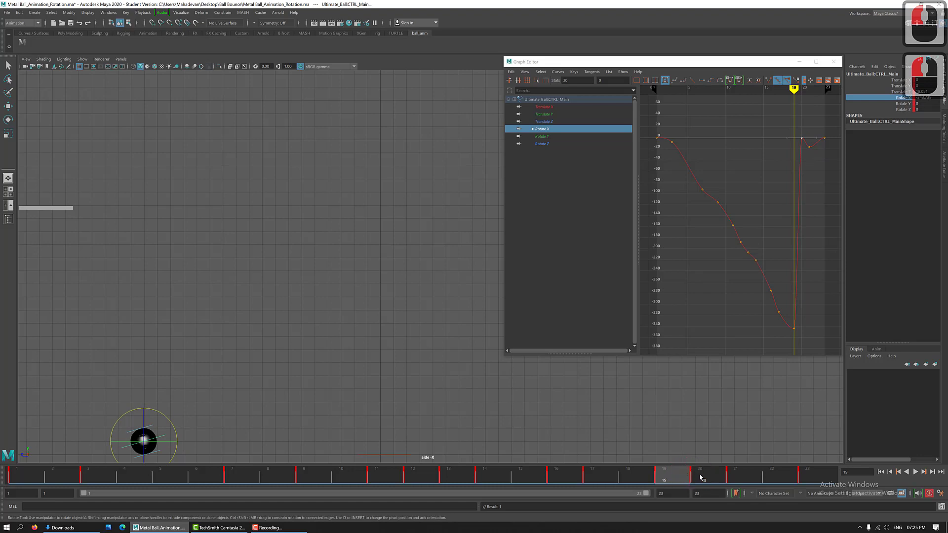
{"action": "left_click", "coordinate": [700, 477]}
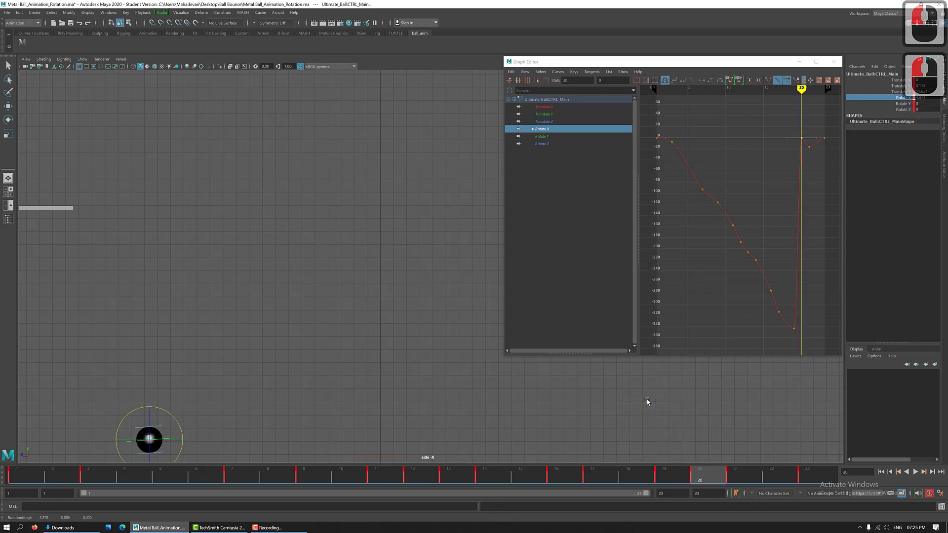
{"action": "middle_click_drag", "start_coordinate": [645, 403], "coordinate": [643, 402]}
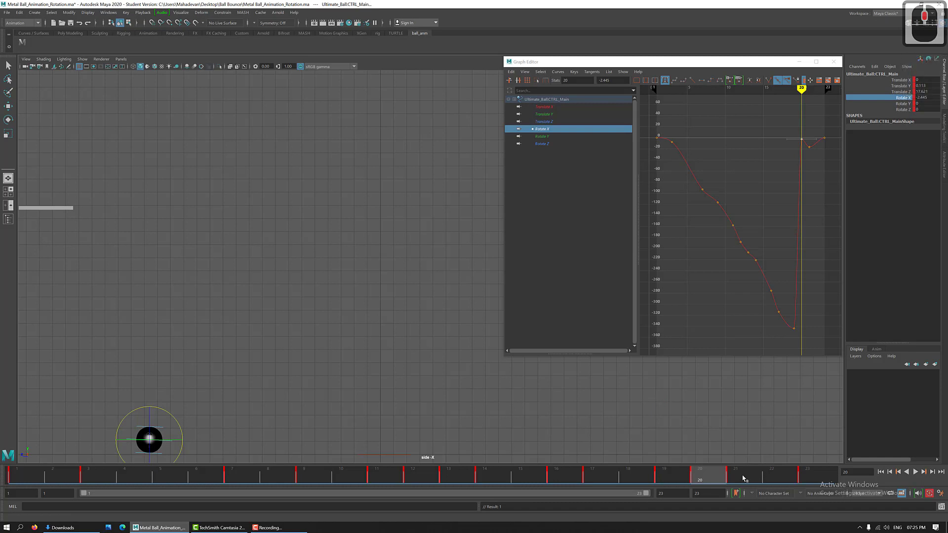
Adjust the ball's X rotation to about -22 degrees on frame 21 and scrub frames 19 to 21.
{"action": "left_click", "coordinate": [744, 478]}
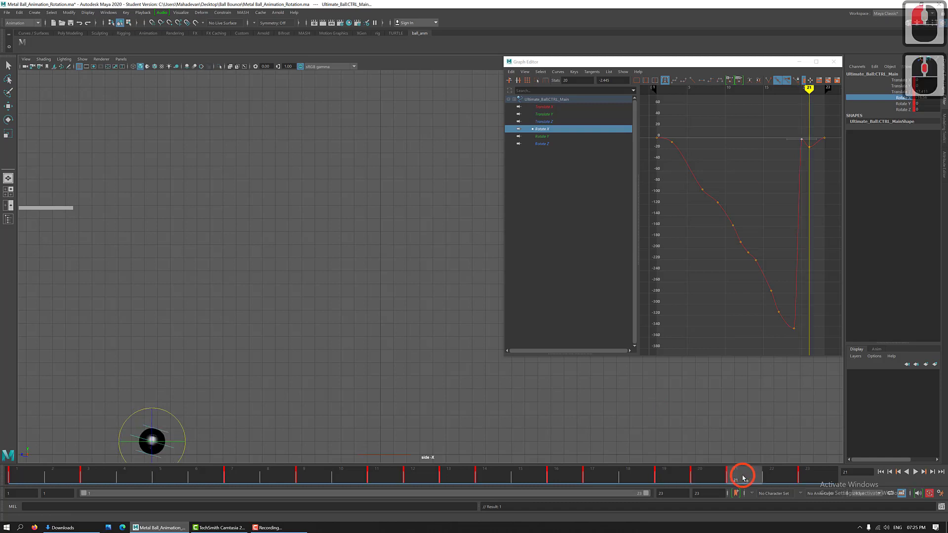
{"action": "left_click", "coordinate": [566, 416]}
{"action": "middle_click_drag", "start_coordinate": [568, 416], "coordinate": [569, 416]}
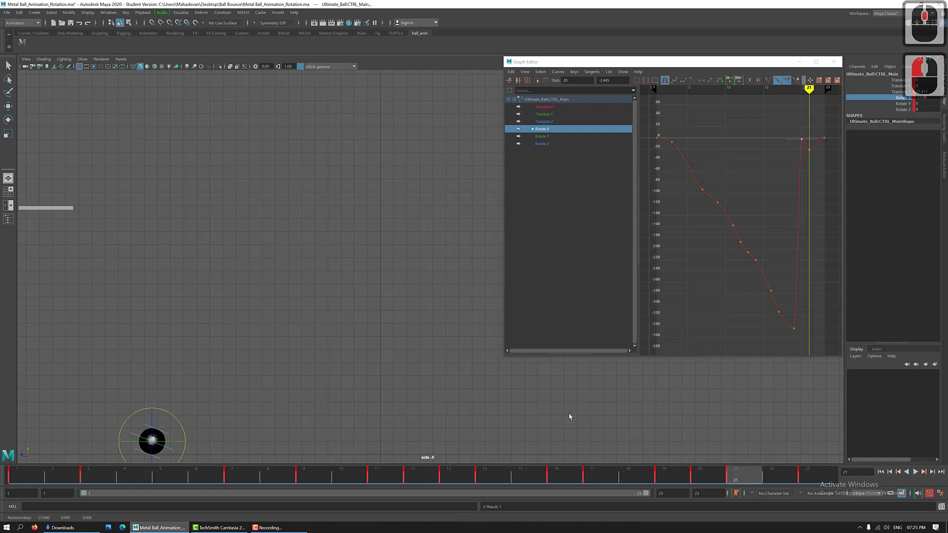
{"action": "left_click_drag", "start_coordinate": [668, 481], "coordinate": [736, 487]}
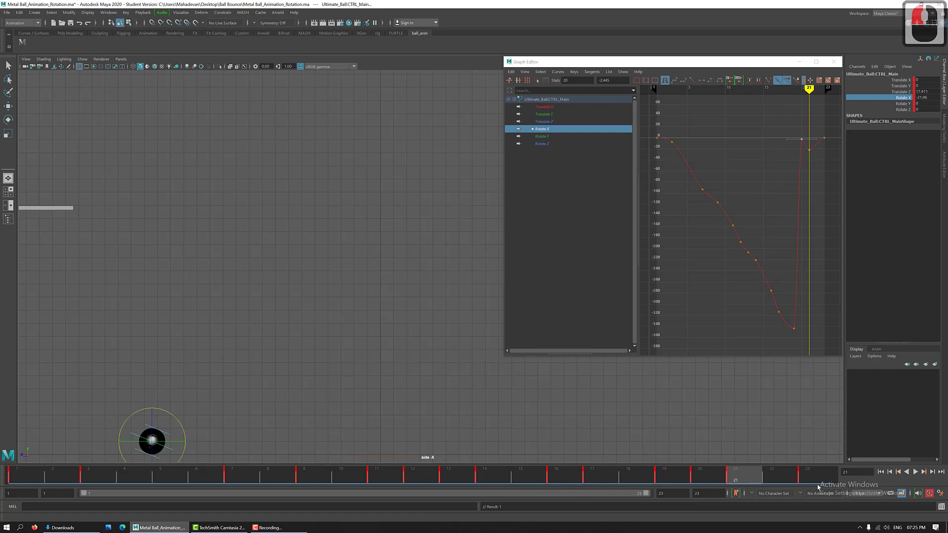
Rotate the ball to about -43 degrees in X on frame 23, key it and scrub the final frames.
{"action": "left_click", "coordinate": [815, 482]}
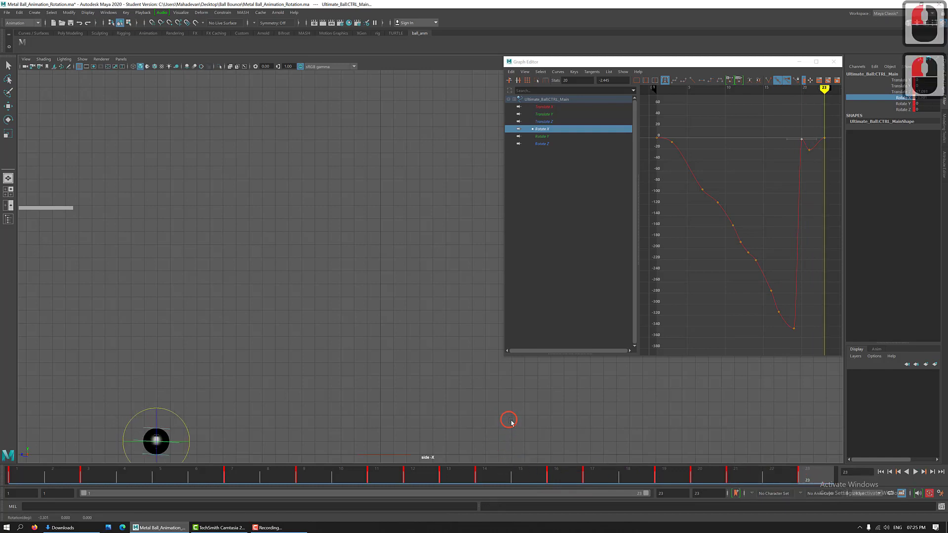
{"action": "middle_click_drag", "start_coordinate": [526, 428], "coordinate": [533, 430]}
{"action": "key", "text": "s"}
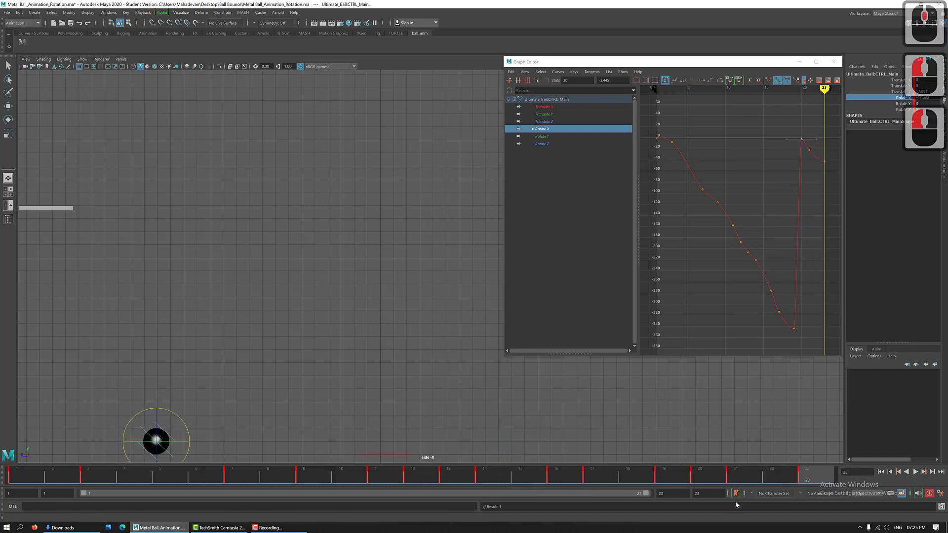
{"action": "left_click_drag", "start_coordinate": [735, 476], "coordinate": [836, 527]}
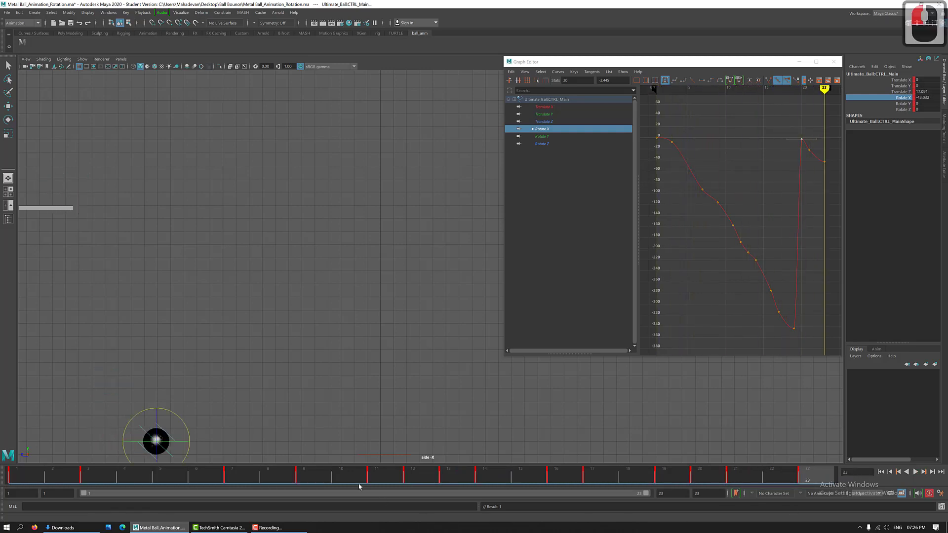
Scrub the timeline, playblast the side view to review the ball's rotation, and close the video player.
{"action": "left_click_drag", "start_coordinate": [311, 477], "coordinate": [777, 476]}
{"action": "right_click", "coordinate": [368, 477]}
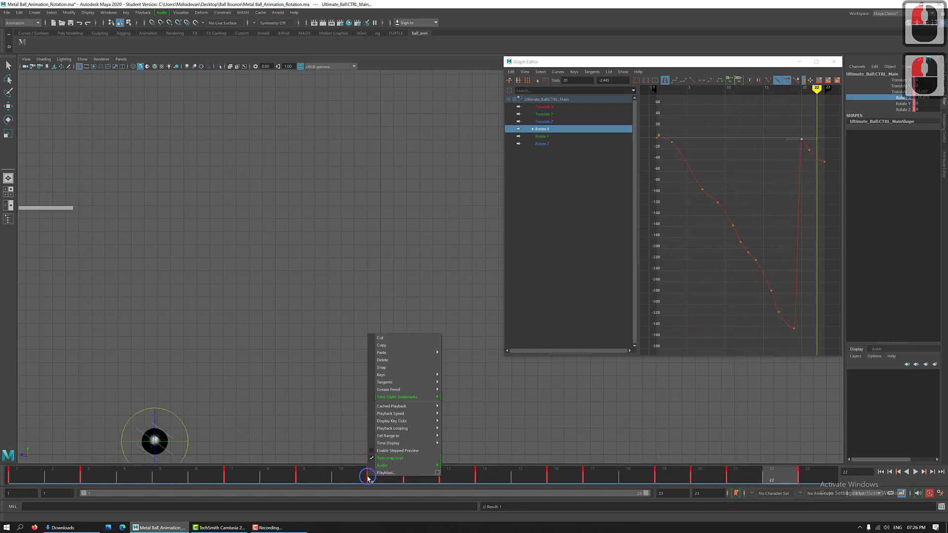
{"action": "left_click", "coordinate": [394, 472]}
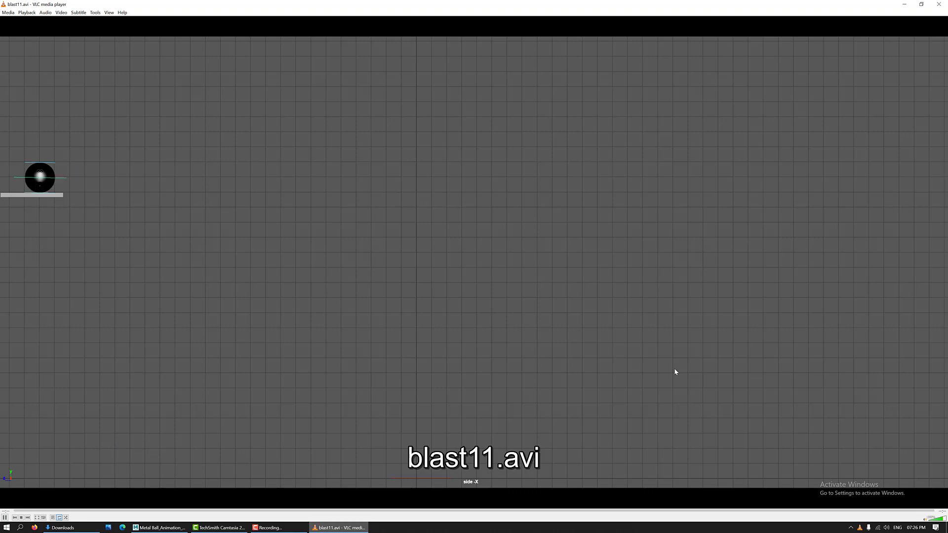
{"action": "left_click", "coordinate": [941, 4]}
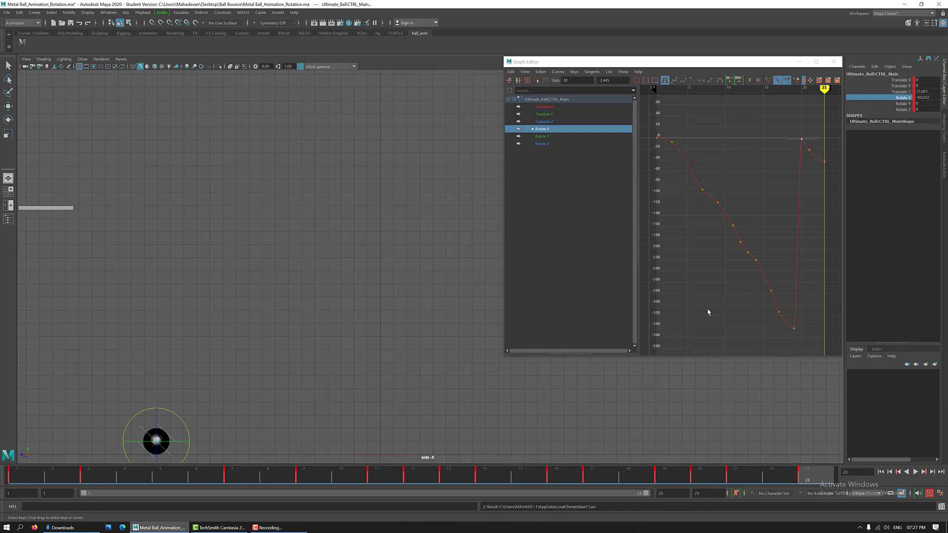
Save the rotation scene and continue past the student version notice.
{"action": "left_click", "coordinate": [7, 12]}
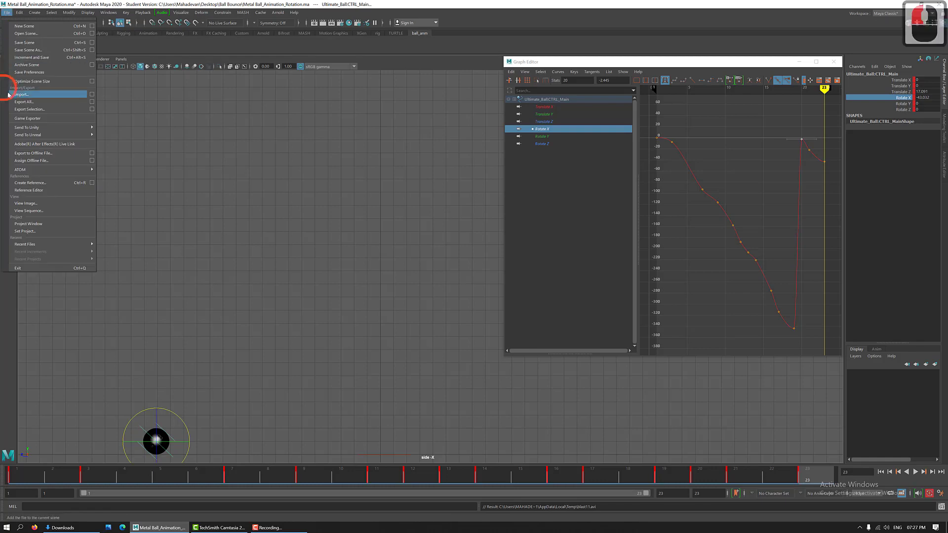
{"action": "left_click", "coordinate": [24, 43]}
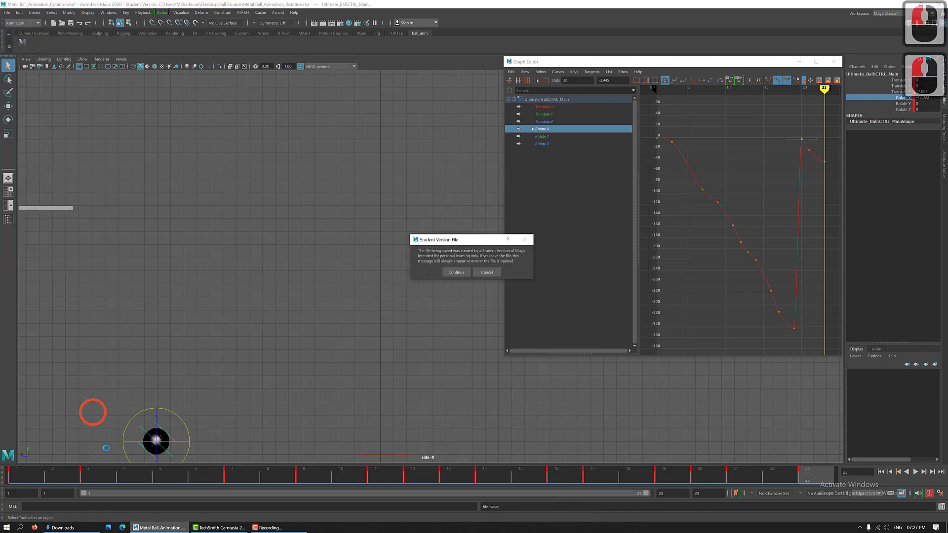
{"action": "left_click", "coordinate": [456, 272]}
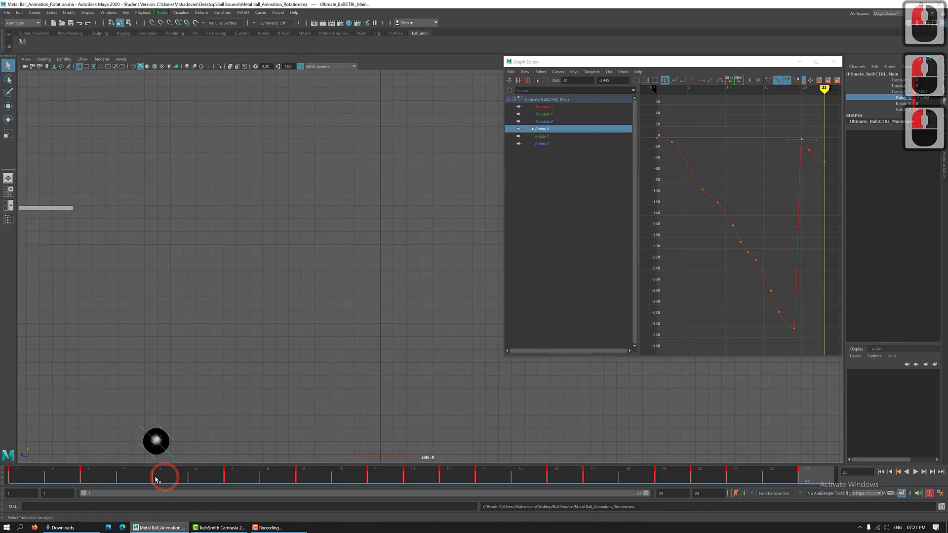
Open the Metal Ball_Blocking.ma scene without saving changes to the rotation scene, and continue past the student version notice.
{"action": "left_click_drag", "start_coordinate": [155, 479], "coordinate": [448, 494]}
{"action": "left_click", "coordinate": [6, 12]}
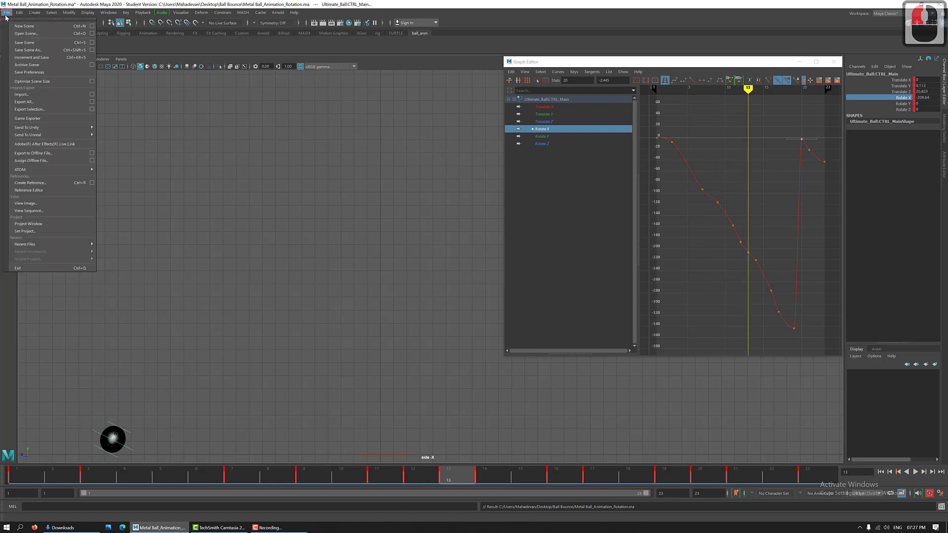
{"action": "left_click", "coordinate": [34, 34]}
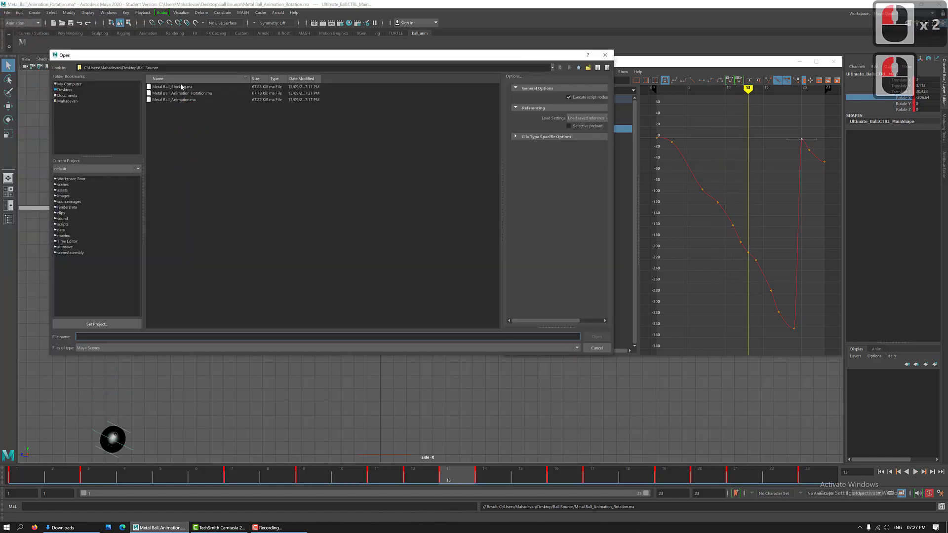
{"action": "left_click", "coordinate": [173, 87]}
{"action": "left_click", "coordinate": [597, 336]}
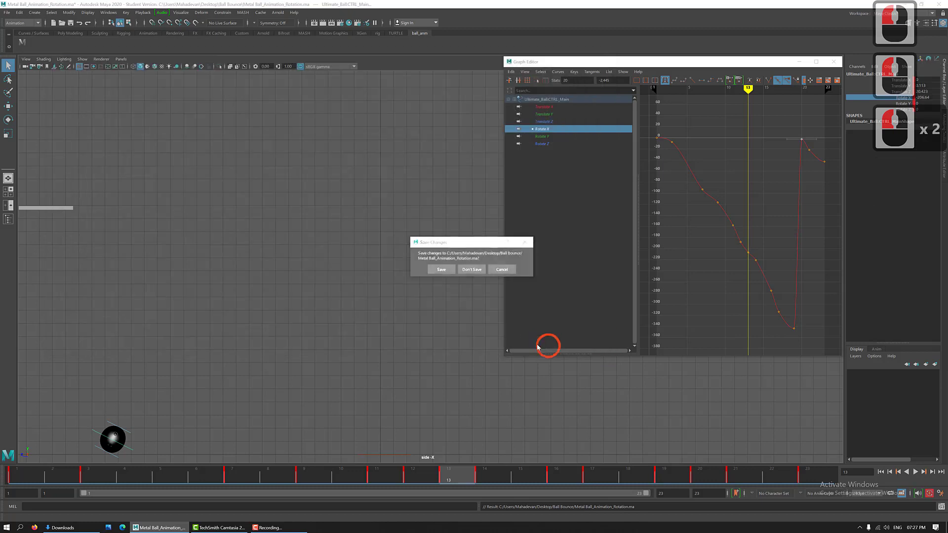
{"action": "left_click", "coordinate": [471, 269]}
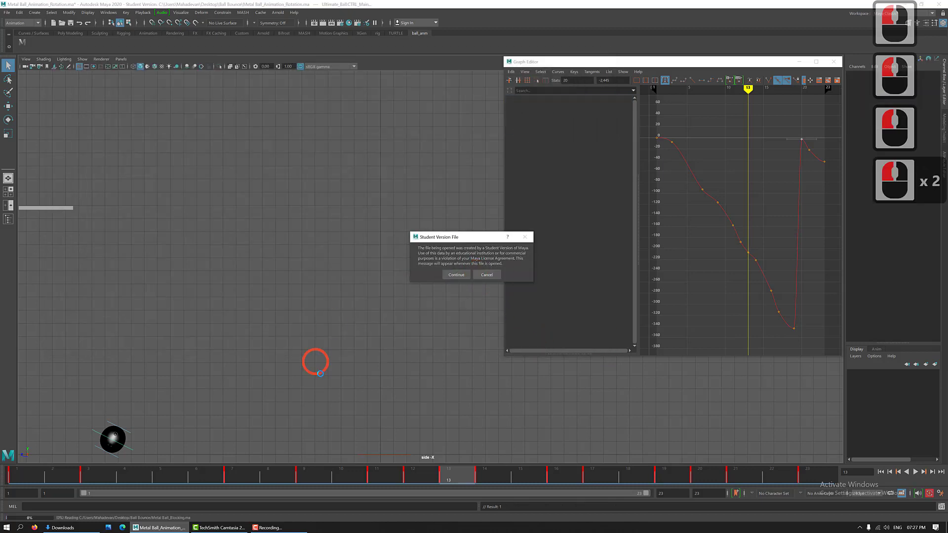
{"action": "left_click", "coordinate": [456, 275]}
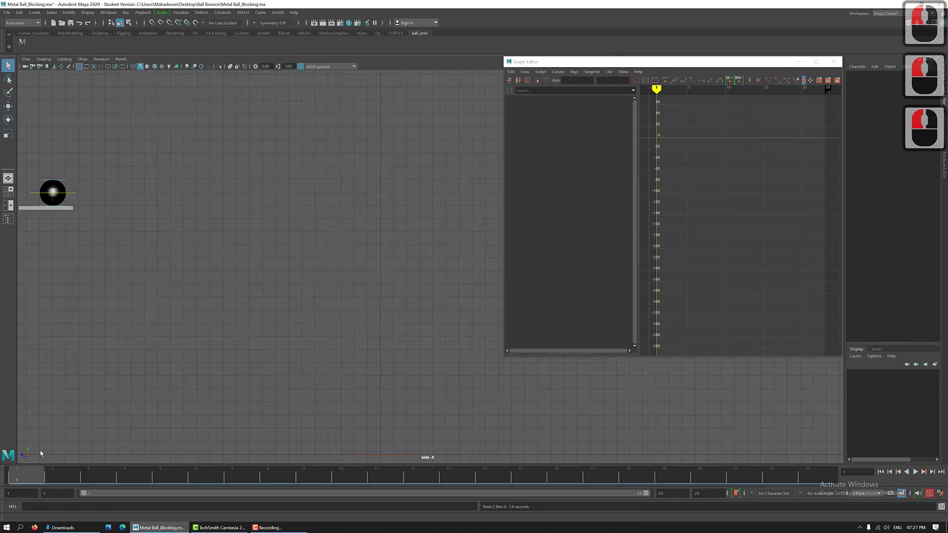
Select the ball's main control and play through the timeline to frame 23 to review the blocking motion.
{"action": "left_click", "coordinate": [74, 194]}
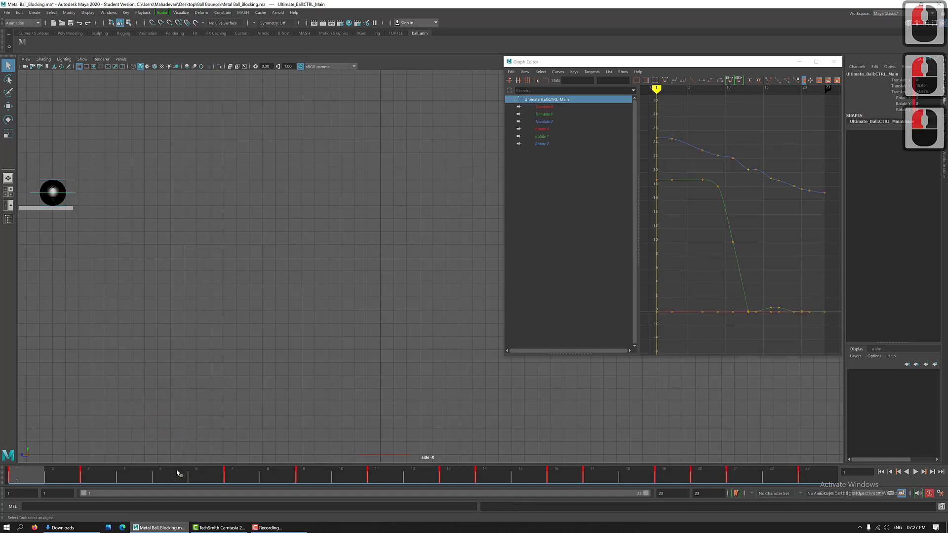
{"action": "left_click_drag", "start_coordinate": [68, 466], "coordinate": [887, 486]}
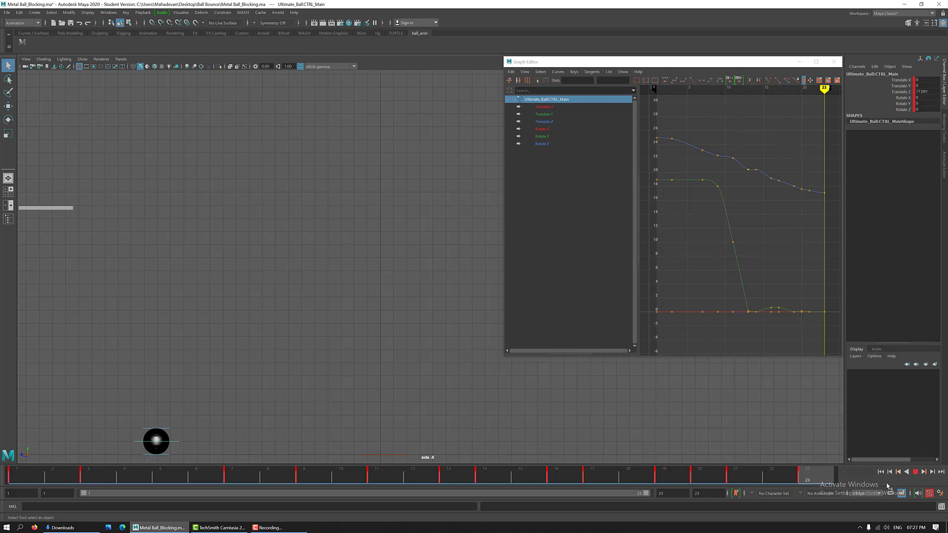
{"action": "left_click", "coordinate": [887, 486]}
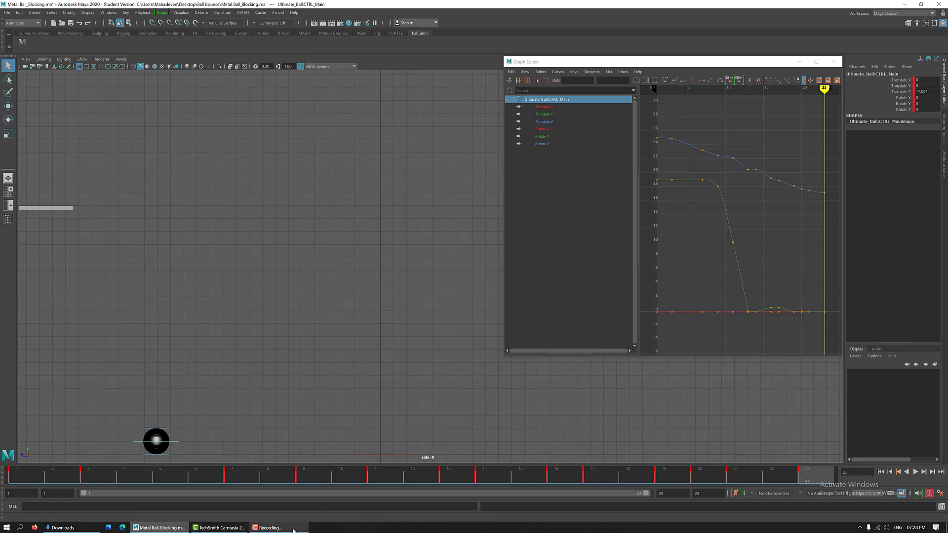
{"action": "mouse_move", "coordinate": [271, 528]}
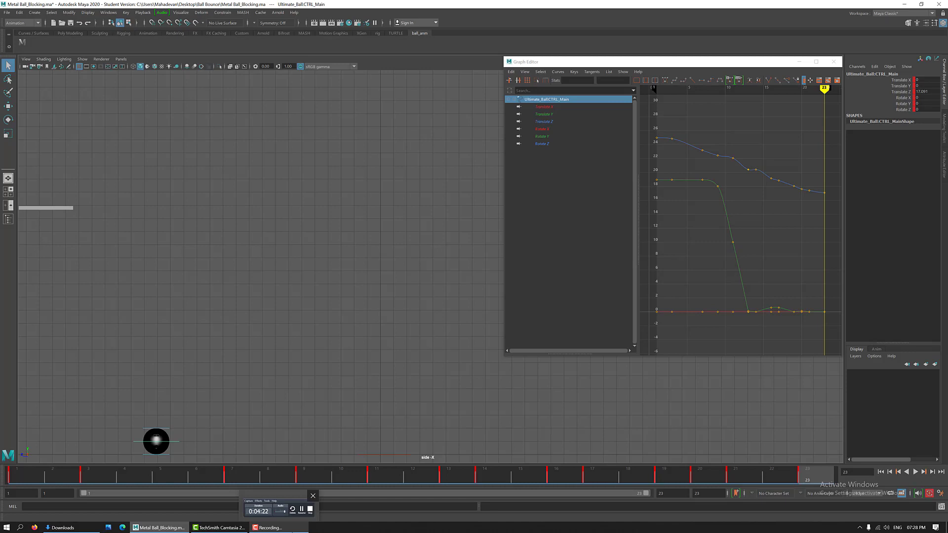
{"action": "left_click", "coordinate": [312, 495]}
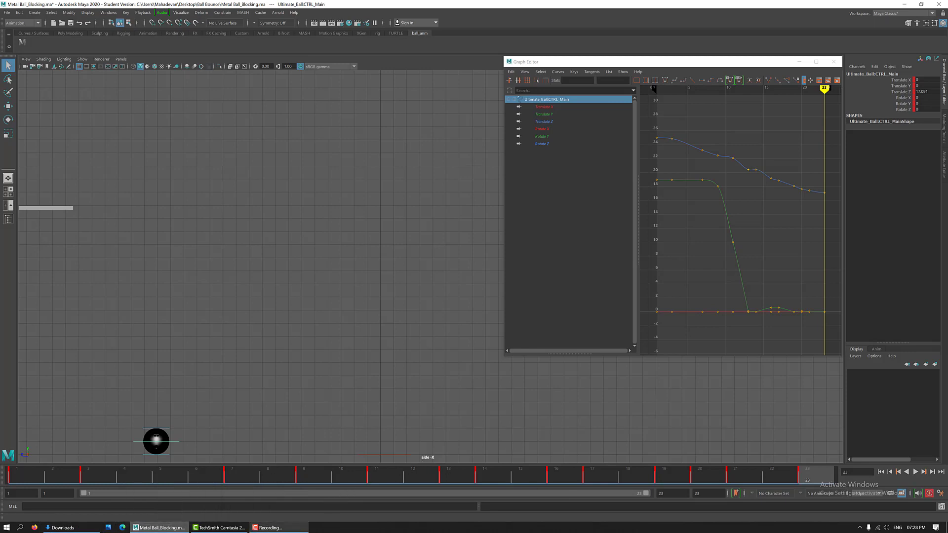
{"action": "left_click", "coordinate": [286, 528]}
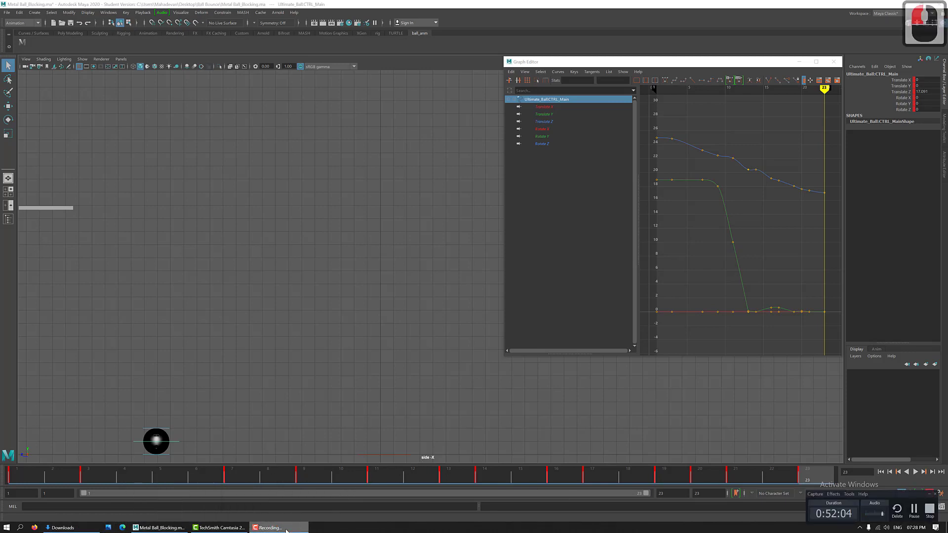